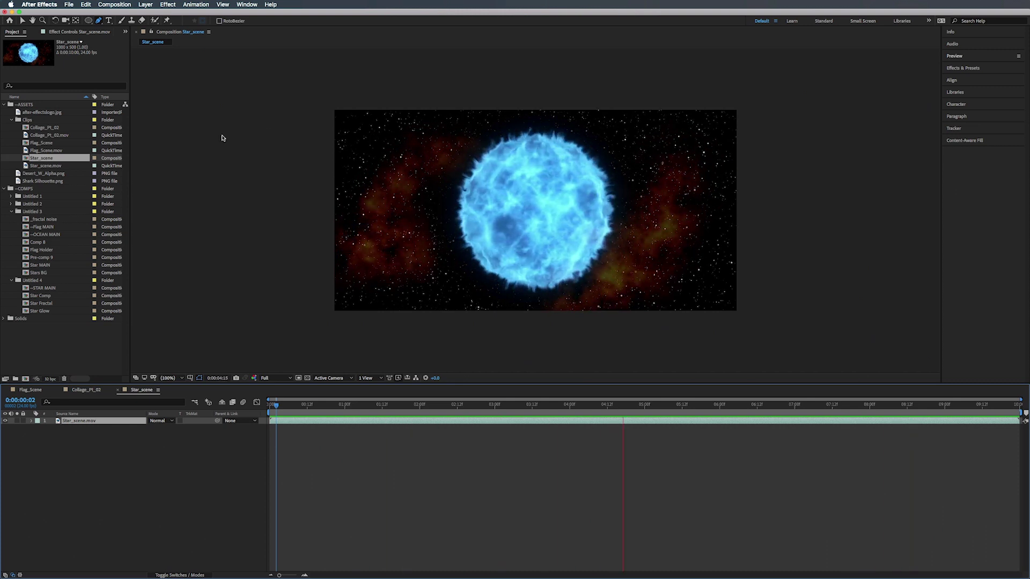
# Create a new composition named Star Texture, 1000 px wide and 500 px high
pyautogui.click(25, 379)
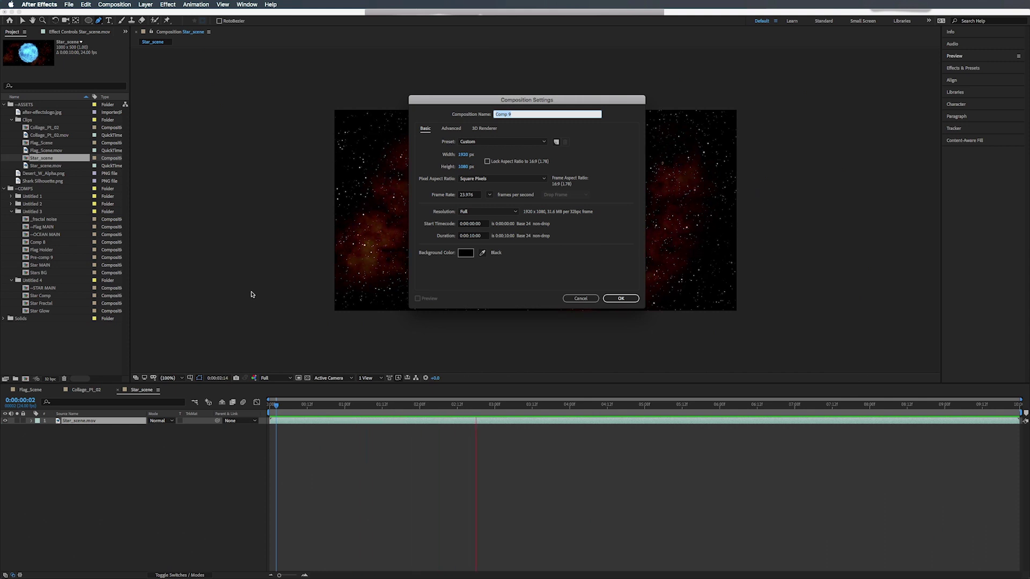
pyautogui.write('Star Texture')
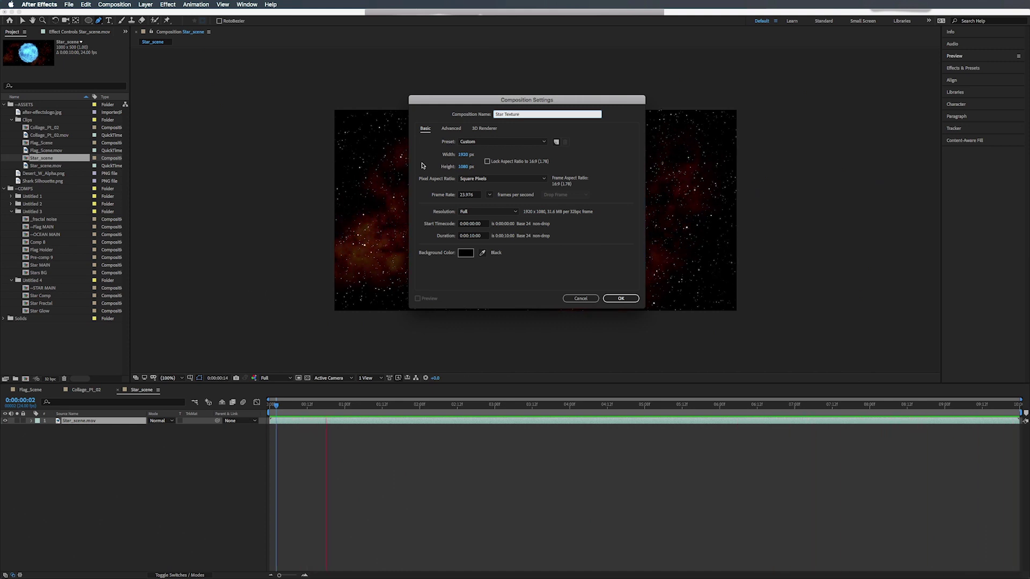
pyautogui.click(463, 156)
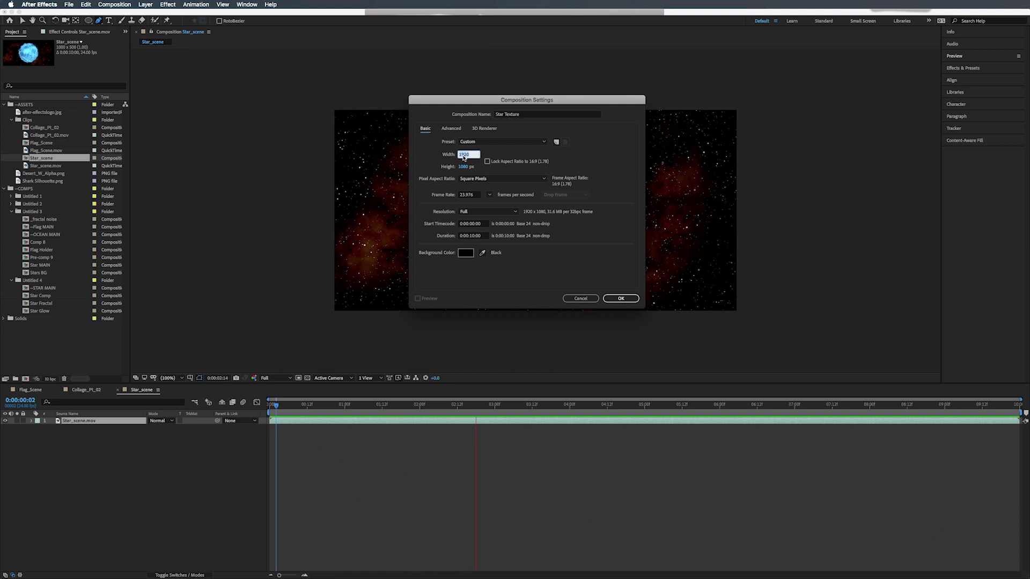
pyautogui.write('1000')
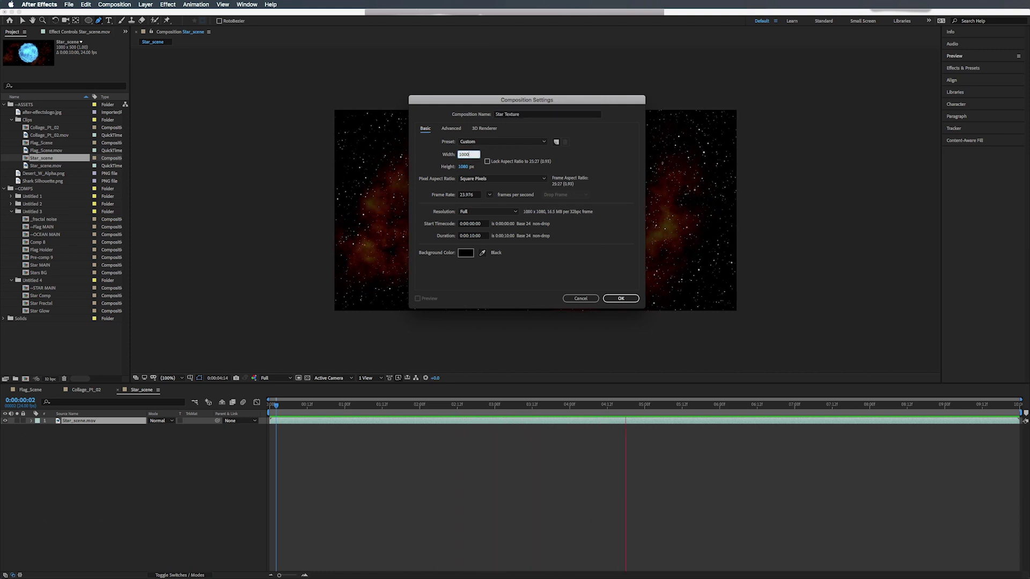
pyautogui.click(462, 166)
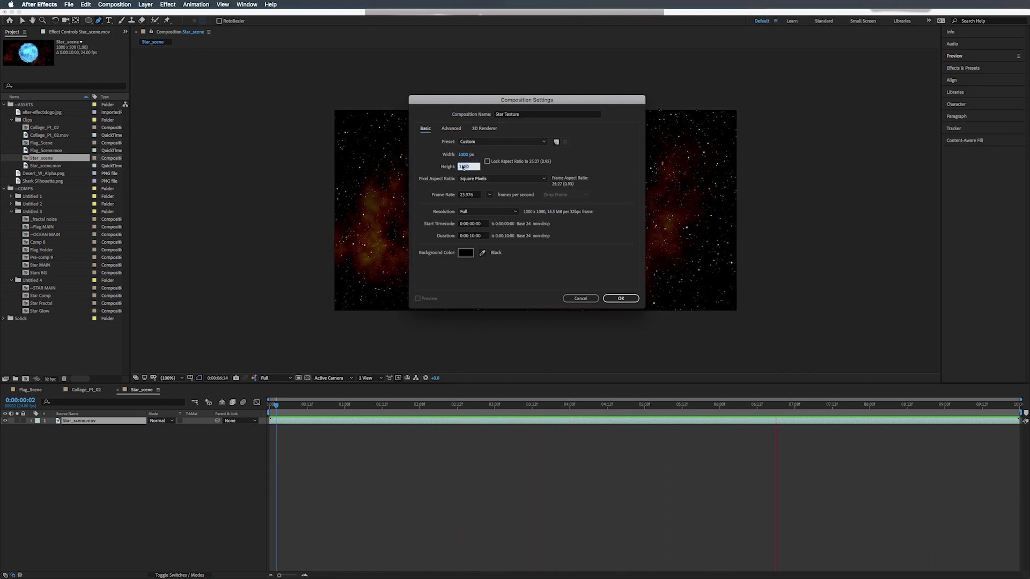
pyautogui.write('500')
pyautogui.click(621, 298)
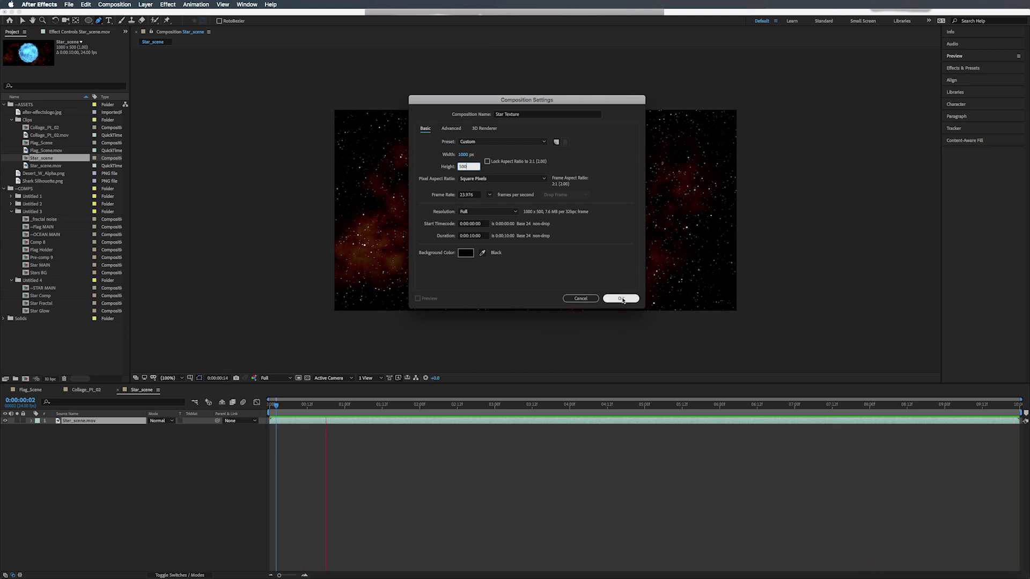
pyautogui.click(621, 298)
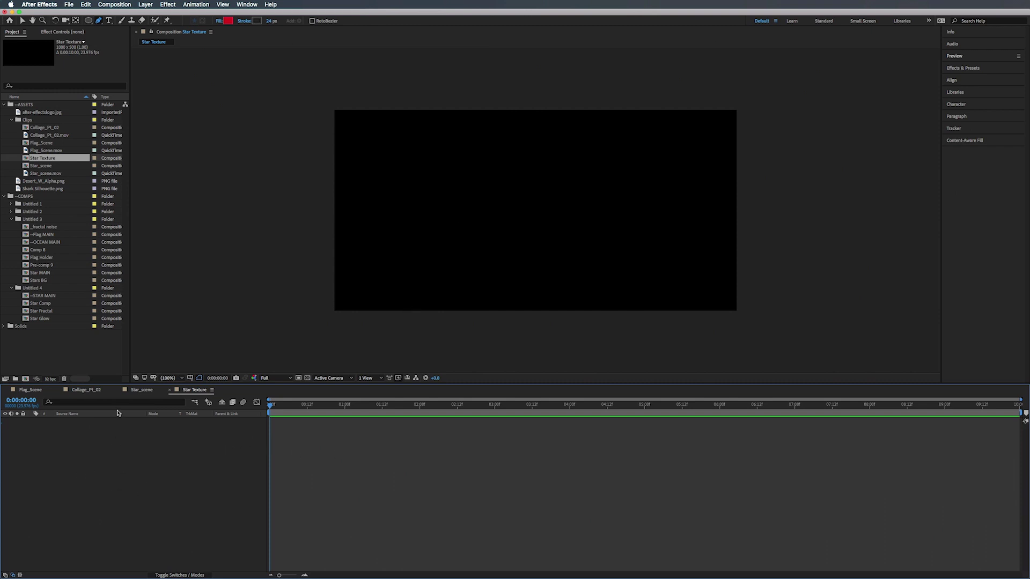
# Close the Star_scene, Collage_Pt_02 and Flag_Scene timelines so only Star Texture stays open
pyautogui.click(117, 390)
pyautogui.click(59, 390)
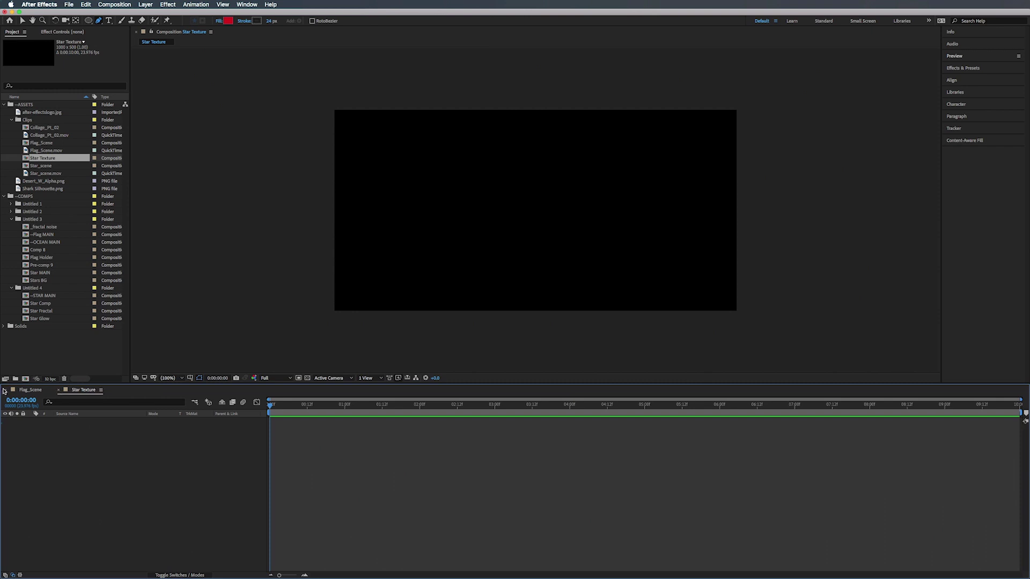
pyautogui.click(5, 390)
# Add a black composition-sized solid named star fractal 01 to the Star Texture composition
pyautogui.rightClick(113, 474)
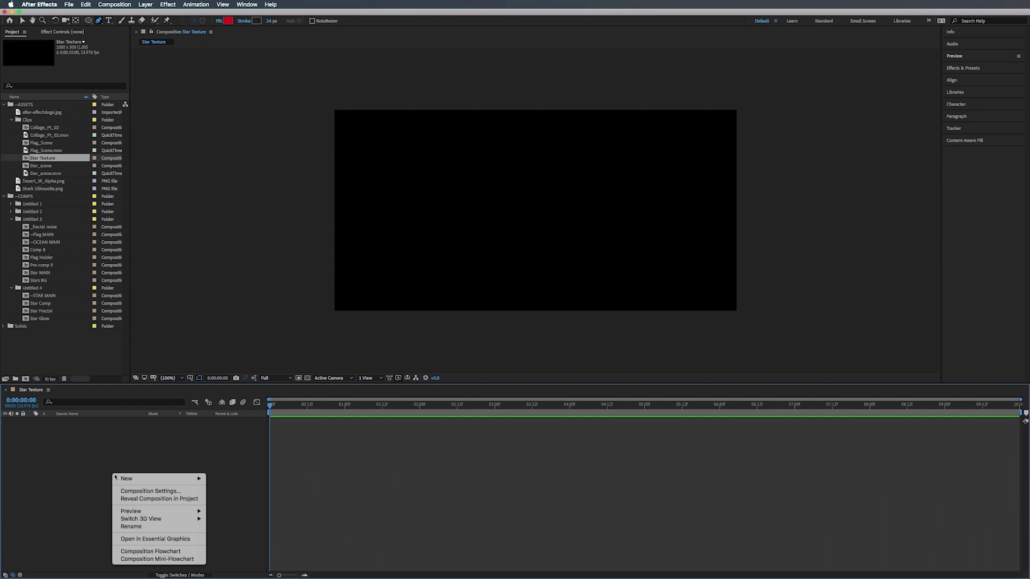
pyautogui.moveTo(123, 478)
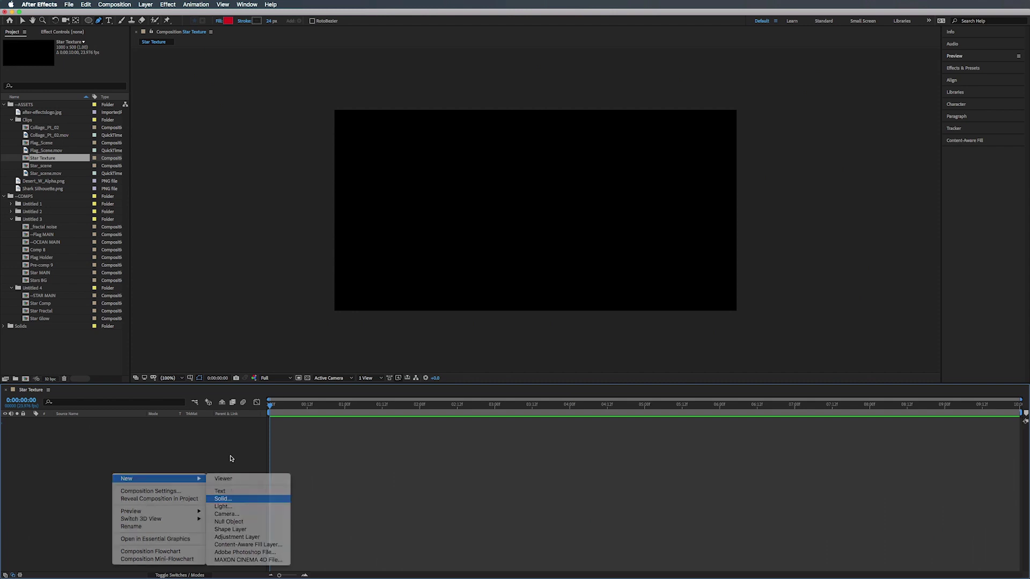
pyautogui.press('Return')
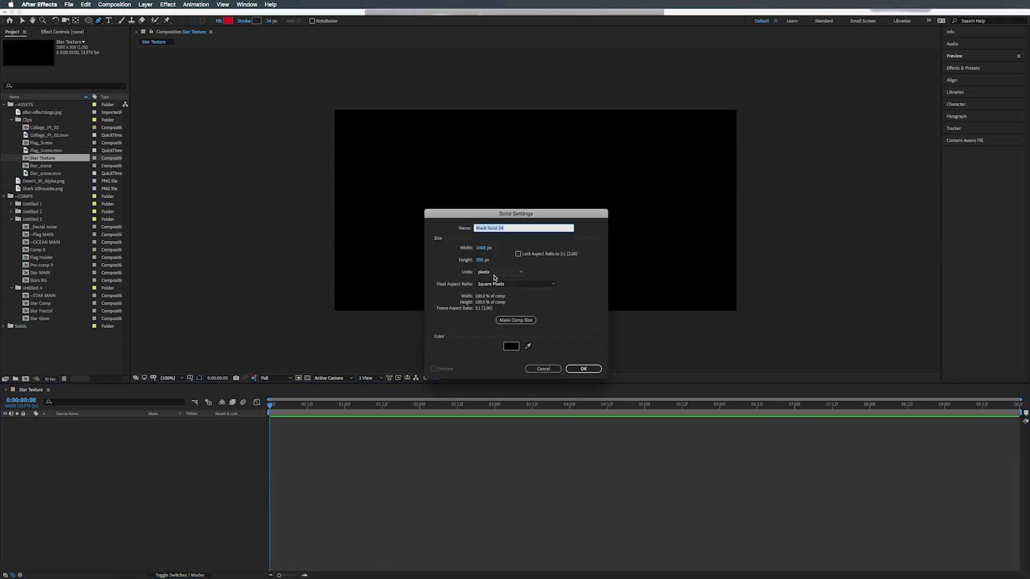
pyautogui.write('star fractal 01')
pyautogui.click(514, 321)
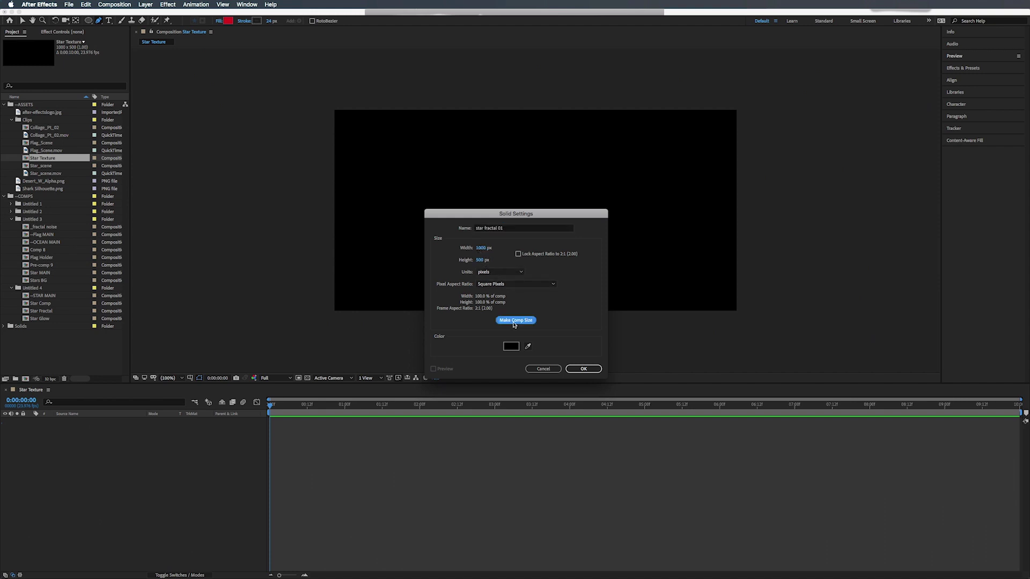
pyautogui.click(583, 369)
pyautogui.press('Return')
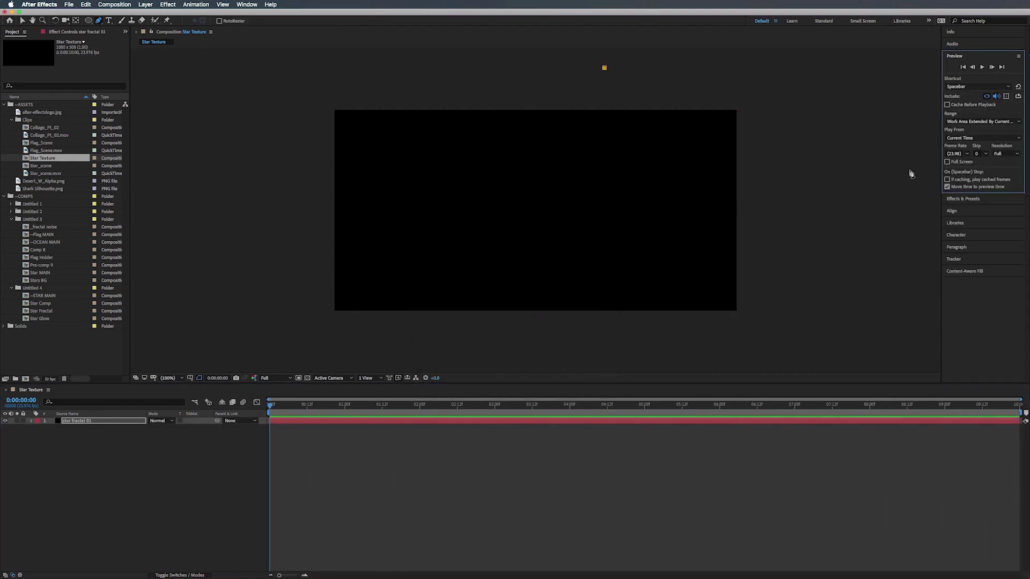
# Search the effects for "fractal" and apply the Noise & Grain Fractal Noise effect to the star fractal 01 layer
pyautogui.click(956, 198)
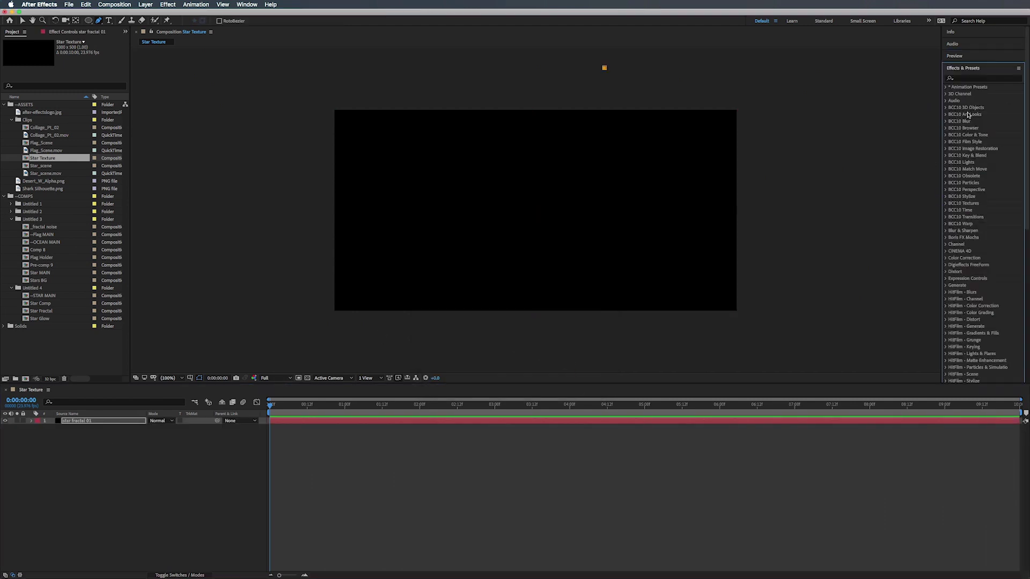
pyautogui.click(970, 80)
pyautogui.write('fractal')
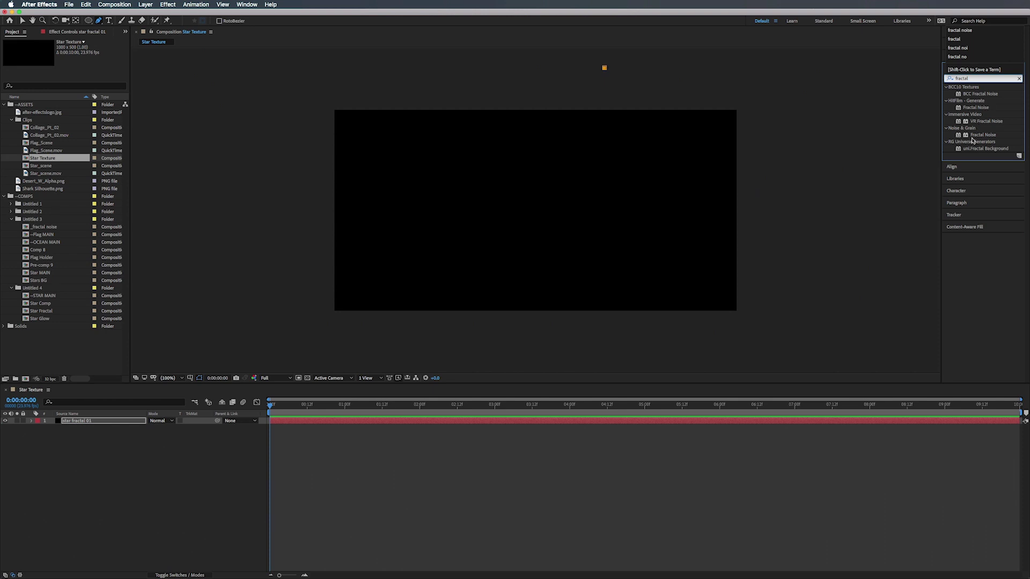
pyautogui.moveTo(979, 136); pyautogui.dragTo(841, 421)
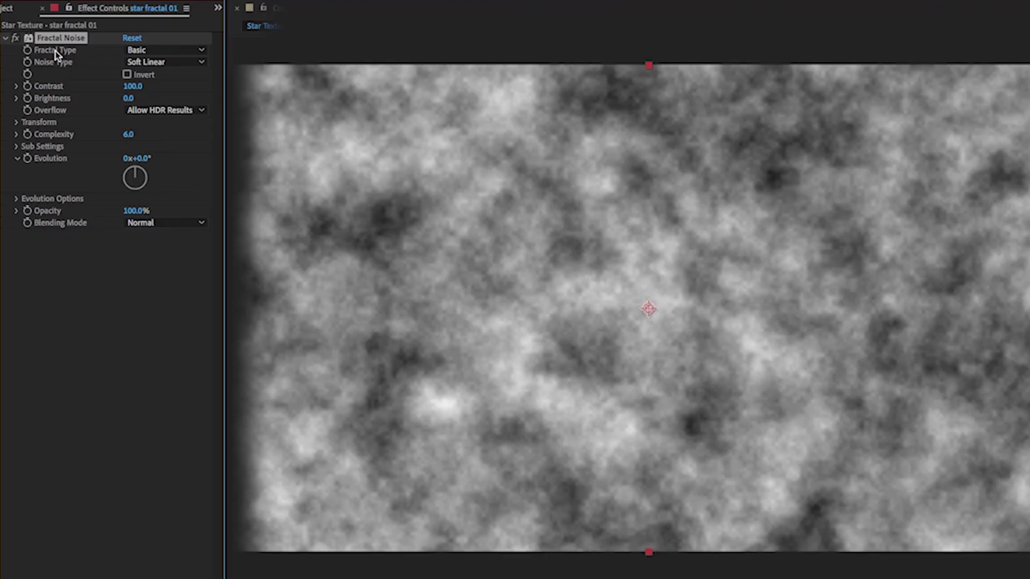
# Set the Fractal Noise type to Dynamic Progressive, with contrast 113 and brightness -12
pyautogui.click(135, 50)
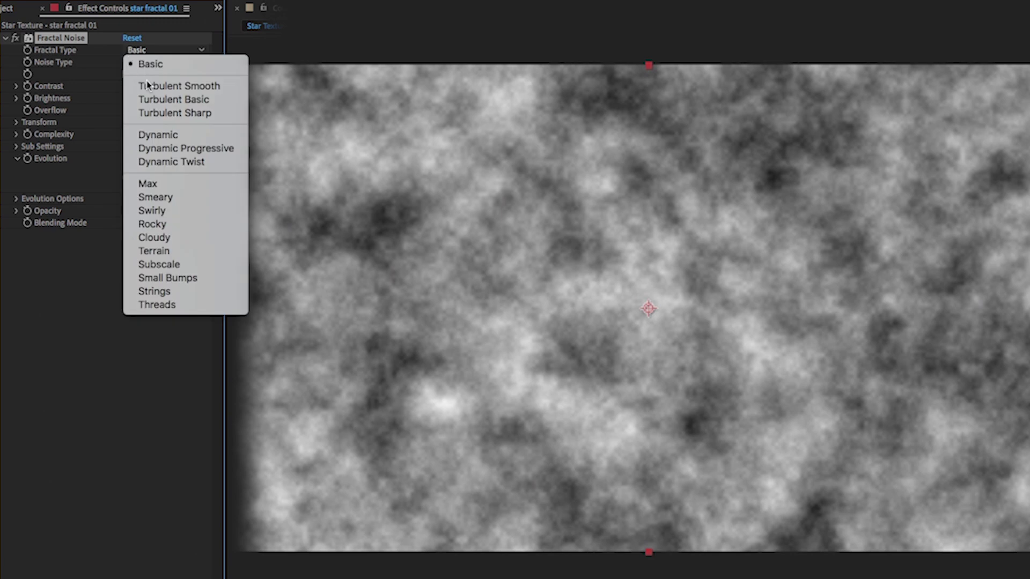
pyautogui.click(157, 153)
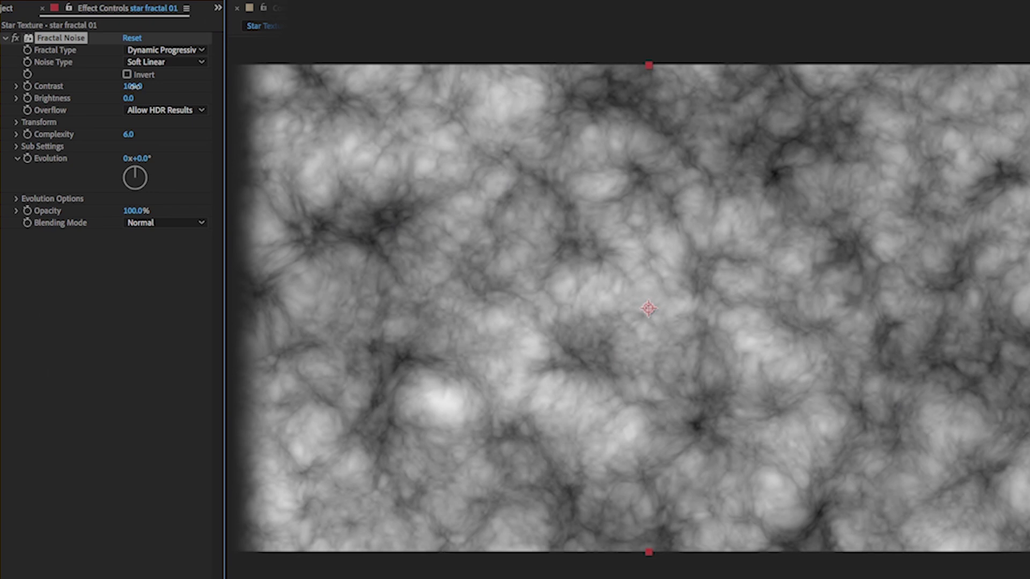
pyautogui.moveTo(134, 86); pyautogui.dragTo(124, 100)
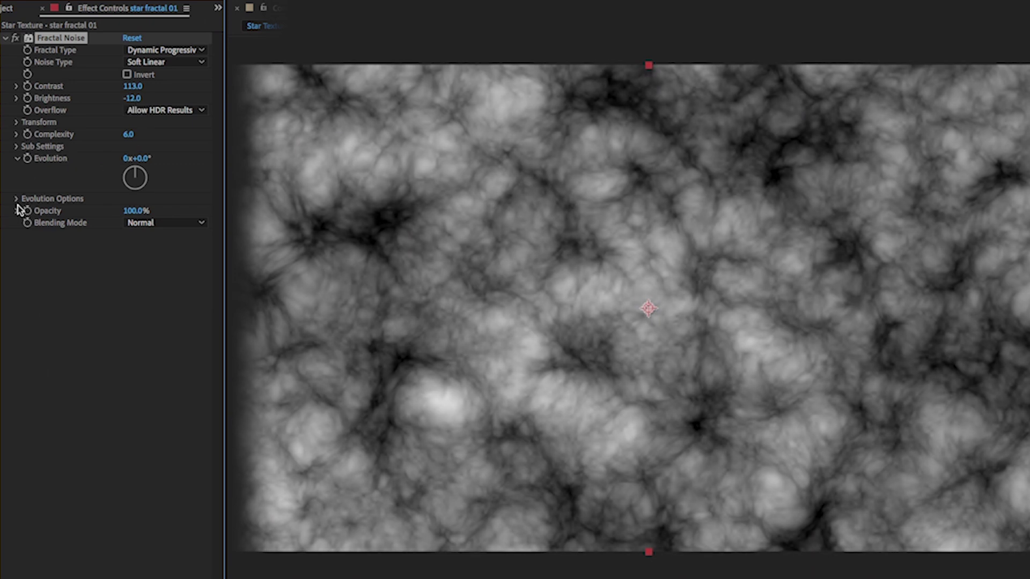
# Set the Fractal Noise effect's Sub Rotation to 178° in its sub settings
pyautogui.click(17, 146)
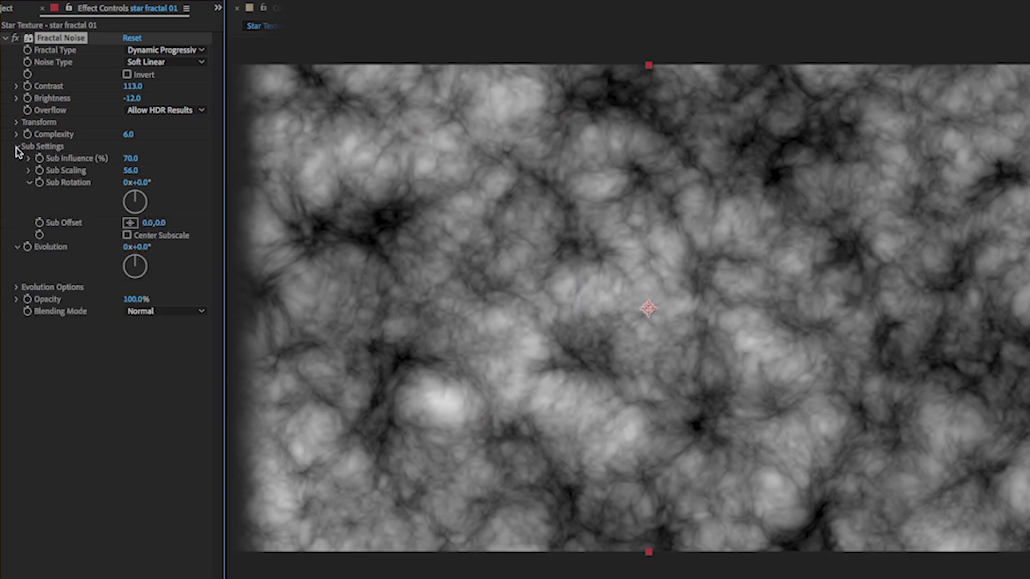
pyautogui.moveTo(143, 184); pyautogui.dragTo(280, 190)
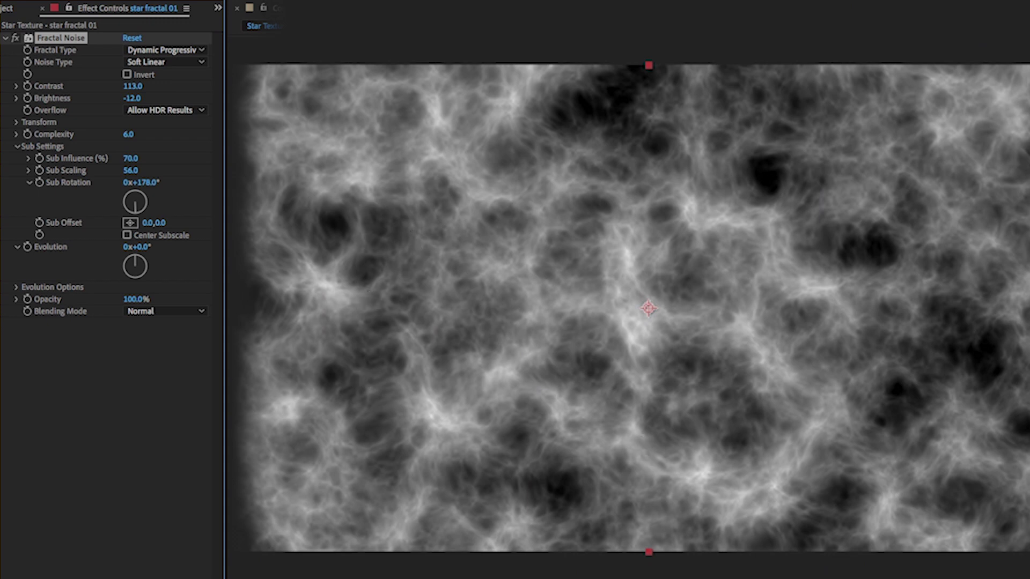
pyautogui.click(17, 146)
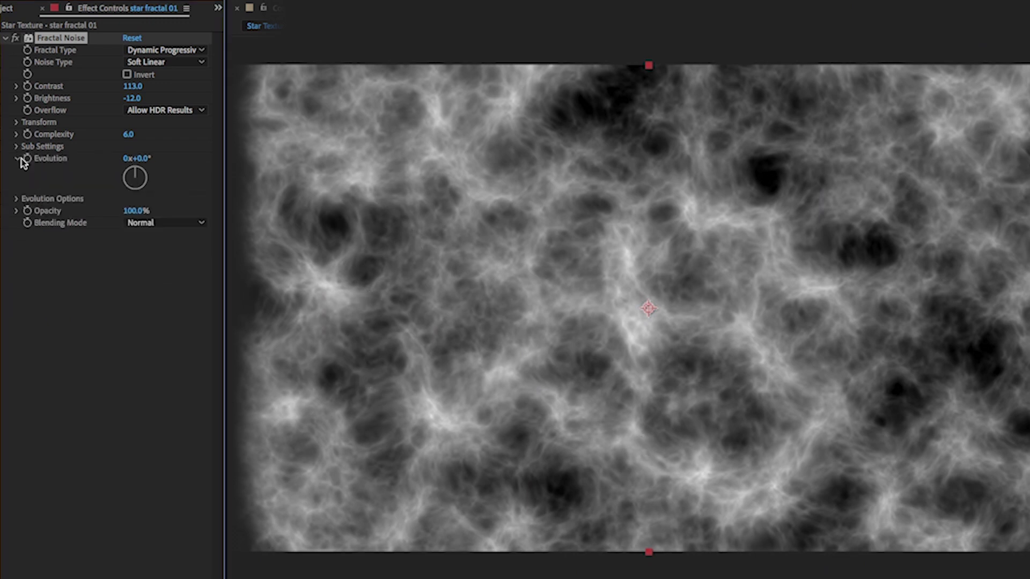
# Set the Fractal Noise transform scale to 58 on the star fractal 01 layer
pyautogui.click(17, 122)
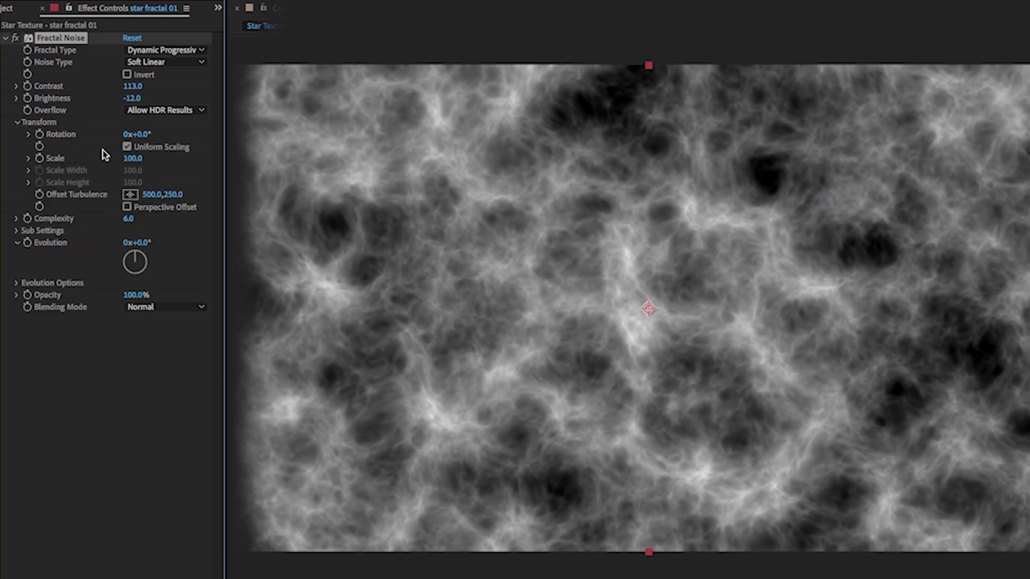
pyautogui.click(138, 159)
pyautogui.write('69')
pyautogui.press('Return')
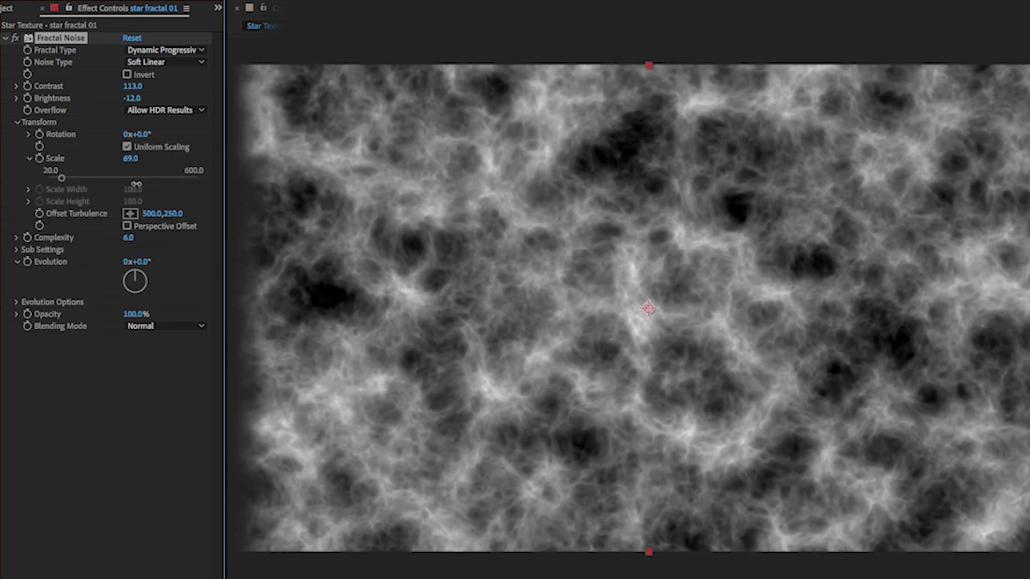
pyautogui.moveTo(137, 184); pyautogui.dragTo(138, 192)
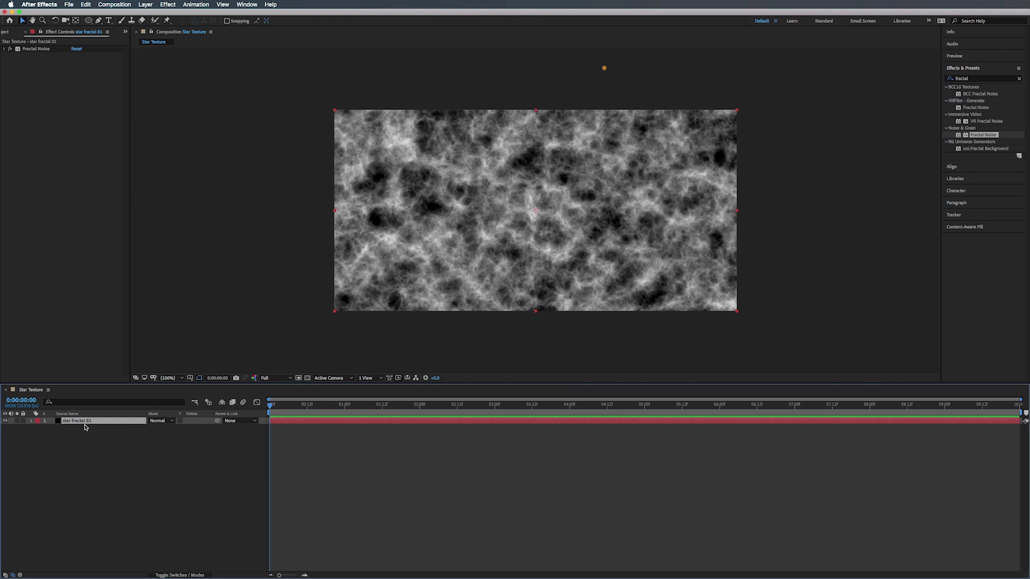
# Duplicate the star fractal 01 layer and rename the copy star fractal 02
pyautogui.press('super+d')
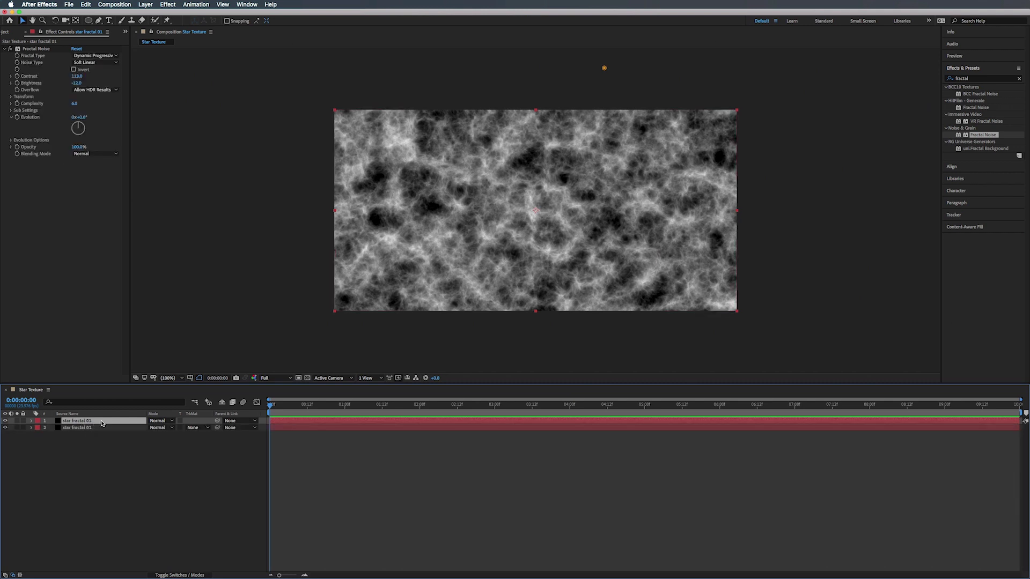
pyautogui.press('Return')
pyautogui.press('Right')
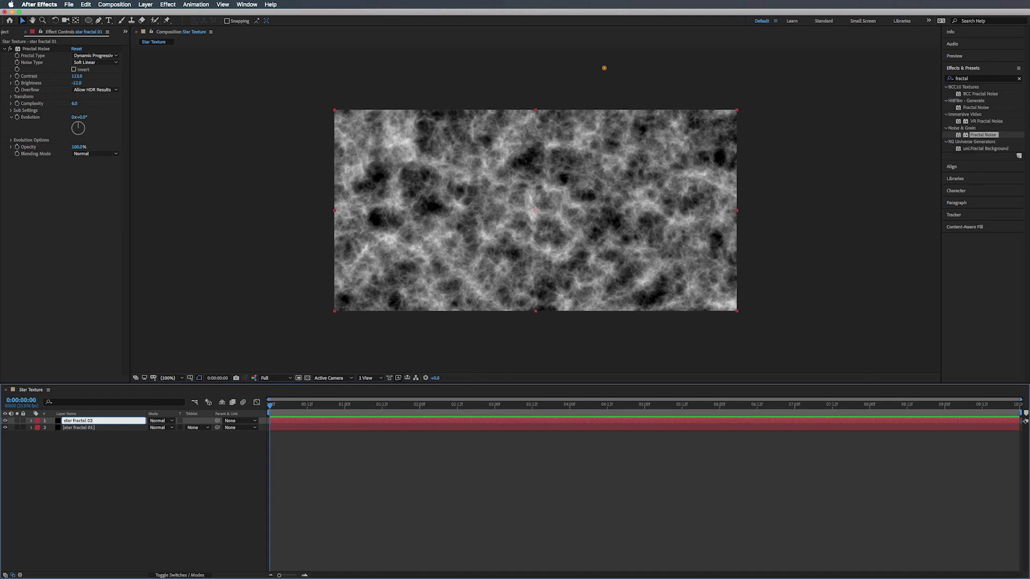
pyautogui.write('2')
pyautogui.click(83, 372)
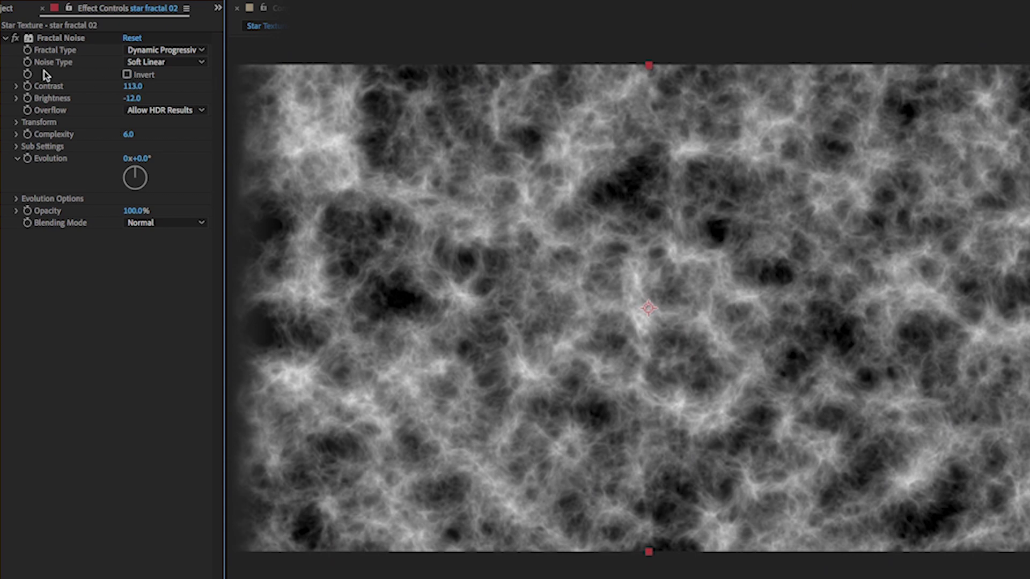
# Change star fractal 02's Fractal Noise to Basic type, contrast 77 and brightness -17, and slightly reduce its transform scale
pyautogui.click(50, 41)
pyautogui.click(139, 51)
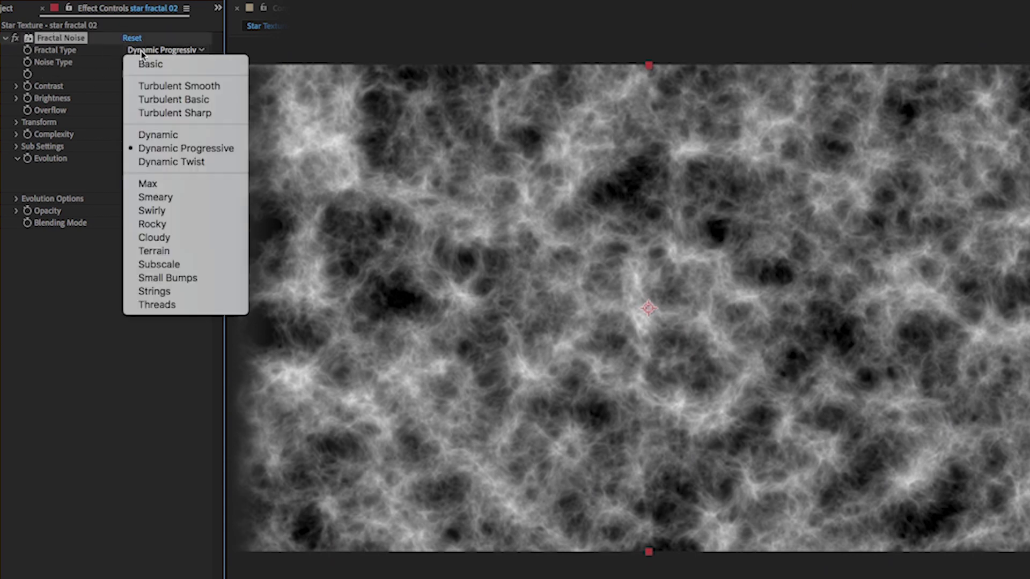
pyautogui.click(143, 63)
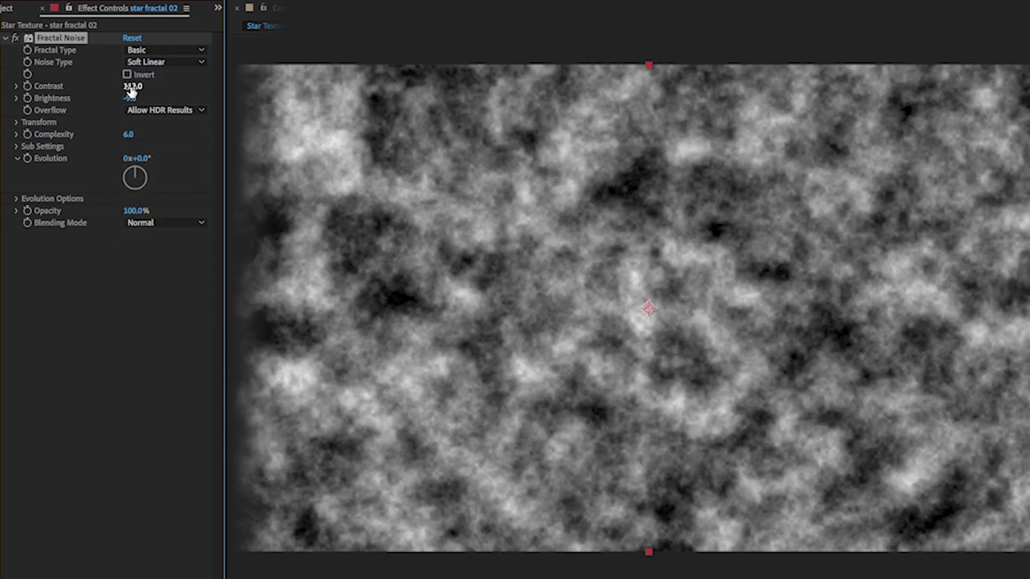
pyautogui.moveTo(121, 89)
pyautogui.mouseDown()
pyautogui.moveTo(114, 94)
pyautogui.moveTo(132, 97)
pyautogui.mouseUp()
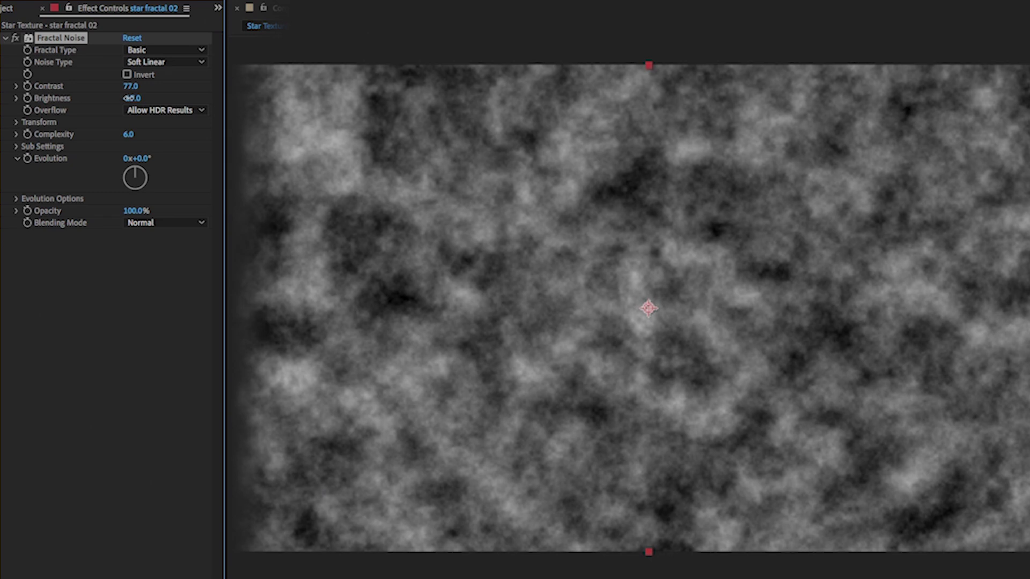
pyautogui.moveTo(129, 98); pyautogui.dragTo(115, 101)
pyautogui.click(16, 122)
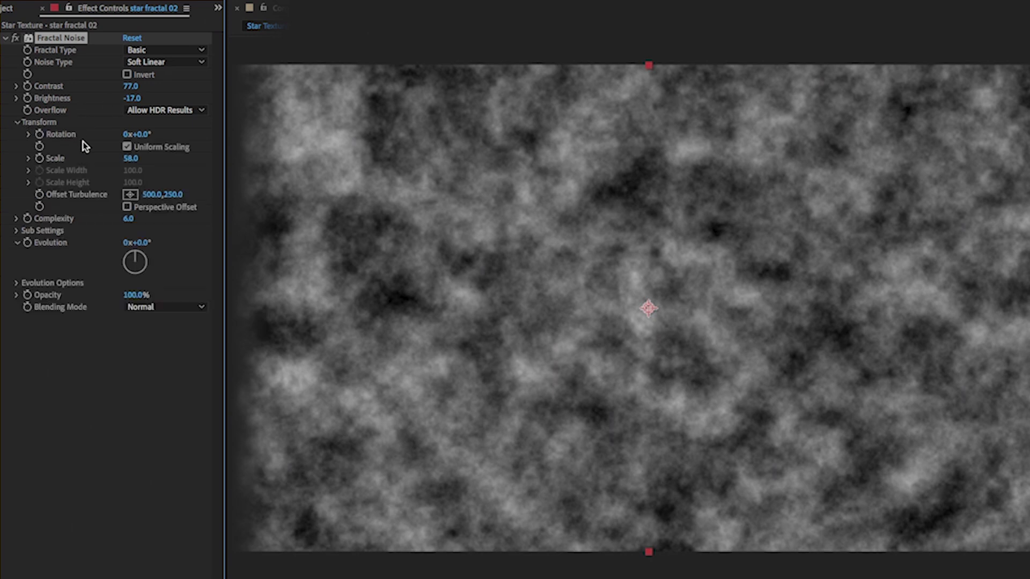
pyautogui.moveTo(127, 157)
pyautogui.mouseDown()
pyautogui.moveTo(127, 172)
pyautogui.moveTo(140, 158)
pyautogui.mouseUp()
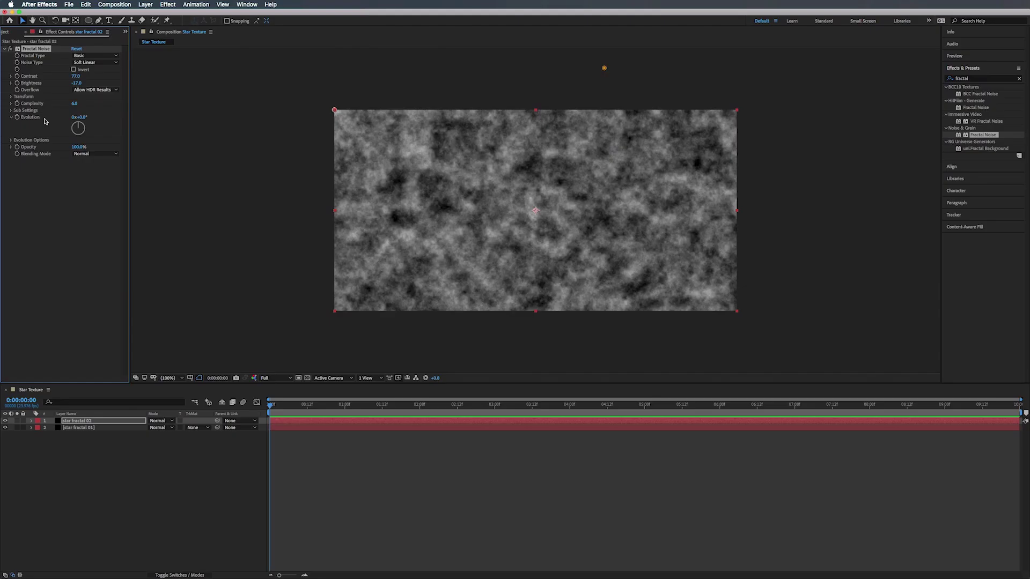
# Animate star fractal 02's Fractal Noise Evolution with the expression time*200 and preview the motion from the start
pyautogui.keyDown('alt'); pyautogui.click(17, 118); pyautogui.keyUp('alt')
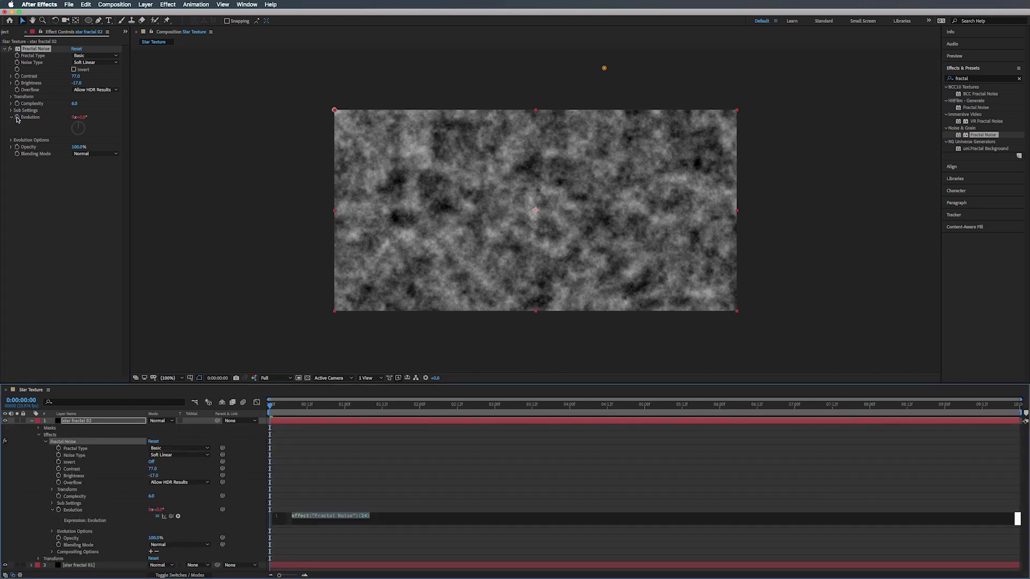
pyautogui.write('time')
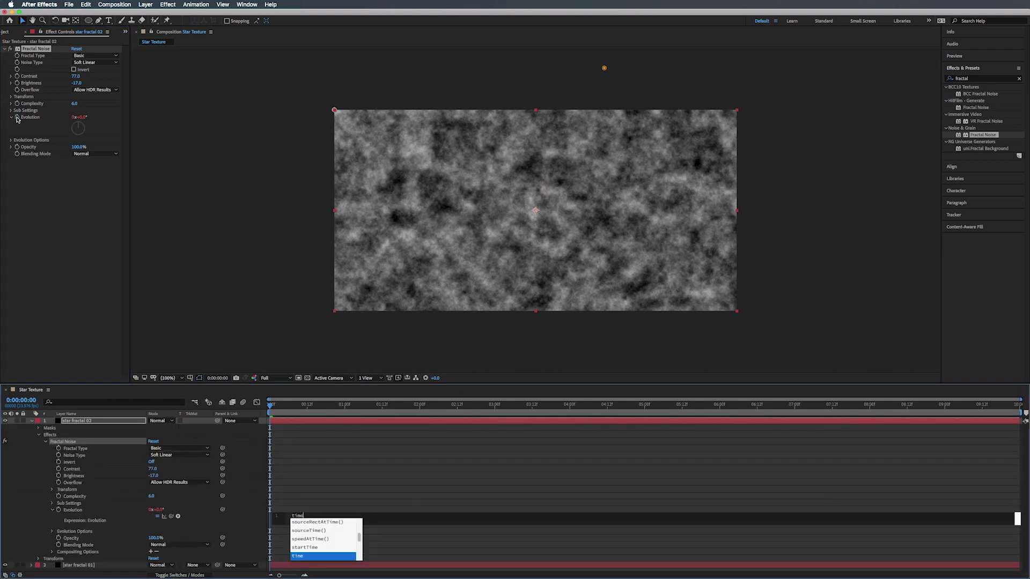
pyautogui.write('*')
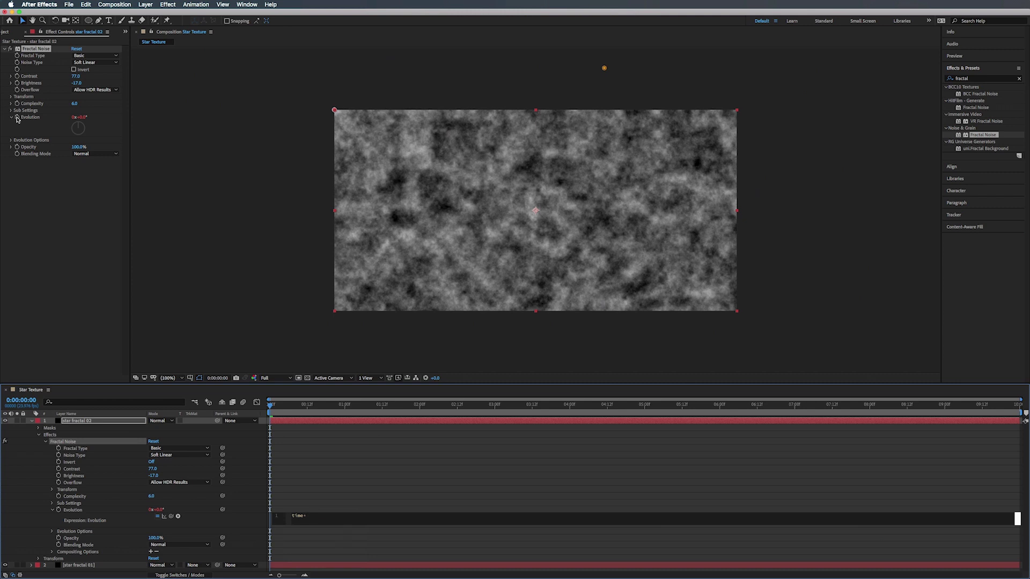
pyautogui.write('200')
pyautogui.click(272, 409)
pyautogui.press('space')
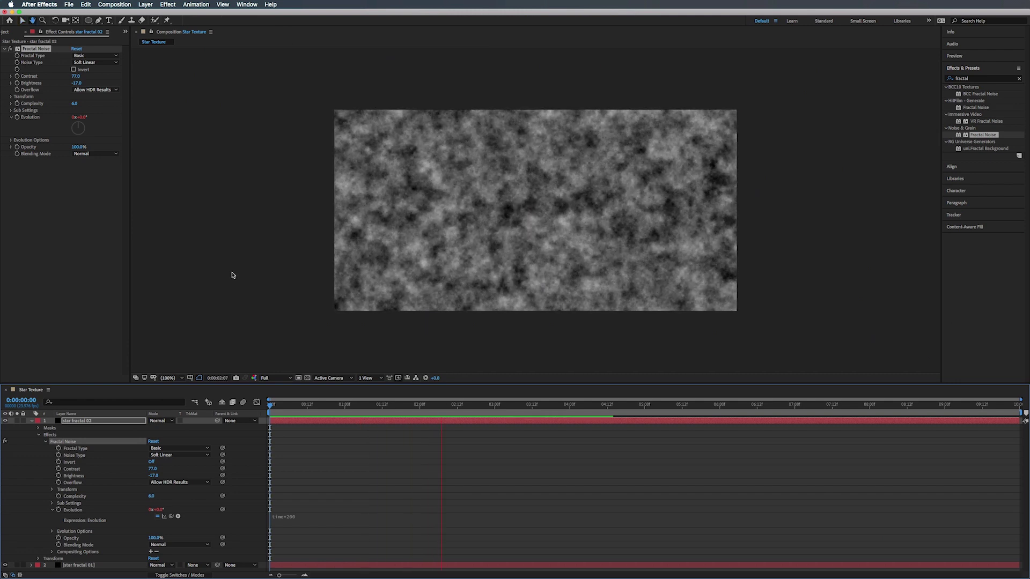
pyautogui.press('space')
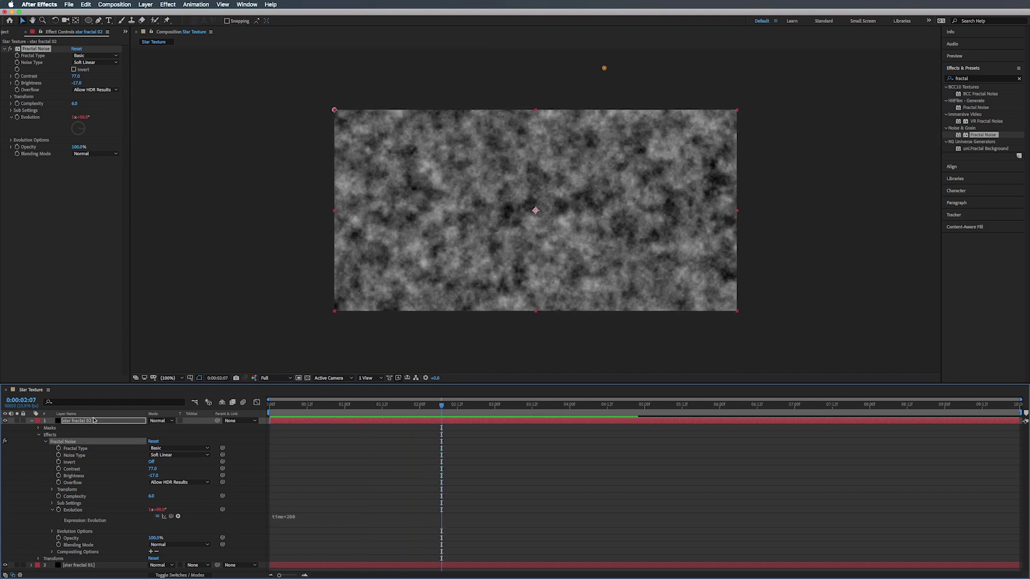
# Hide star fractal 02, then drive star fractal 01's Fractal Noise Evolution with the expression time*150 and preview it from the start
pyautogui.click(6, 421)
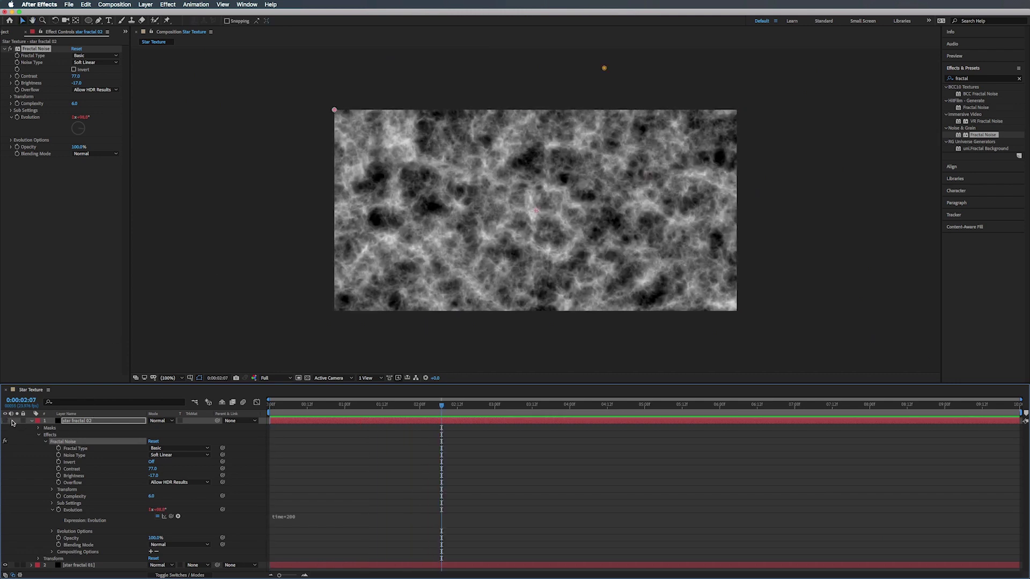
pyautogui.click(32, 421)
pyautogui.click(99, 428)
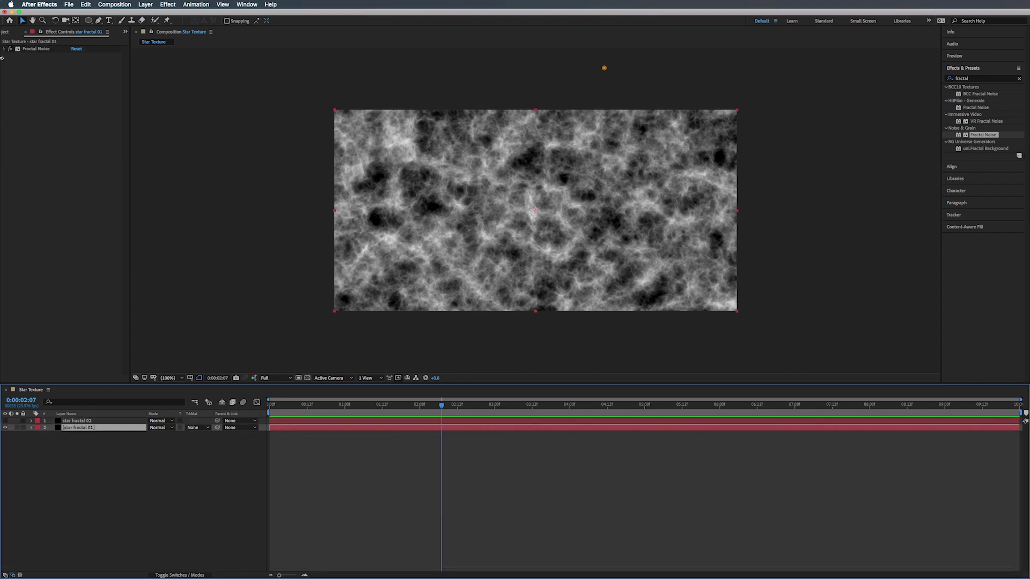
pyautogui.click(4, 49)
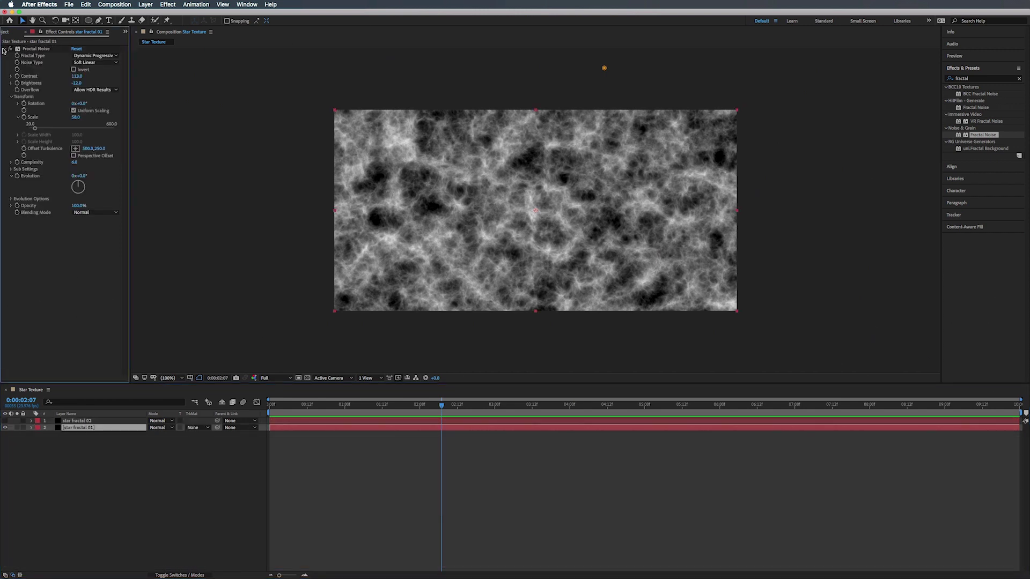
pyautogui.keyDown('alt'); pyautogui.click(18, 177); pyautogui.keyUp('alt')
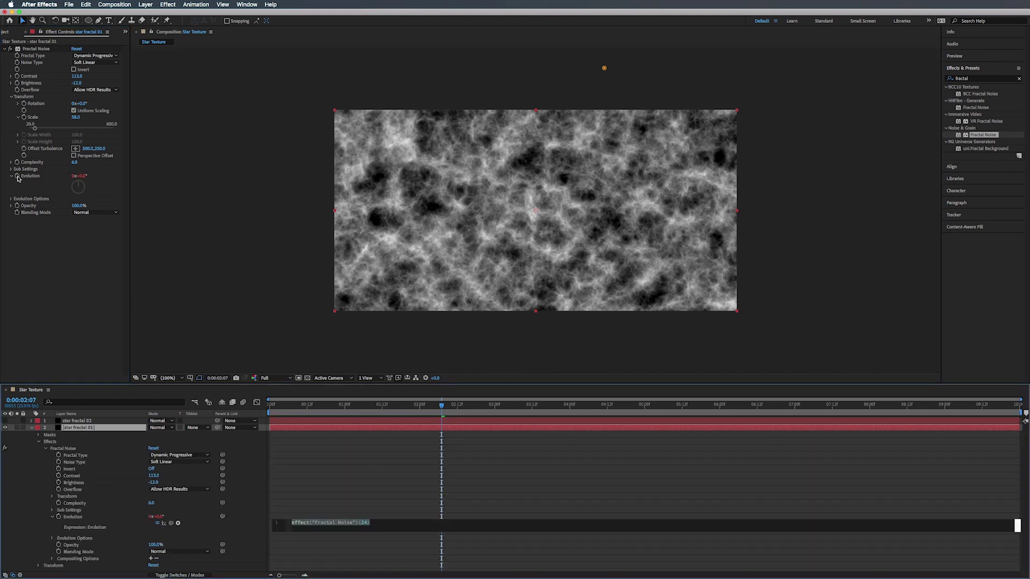
pyautogui.write('time')
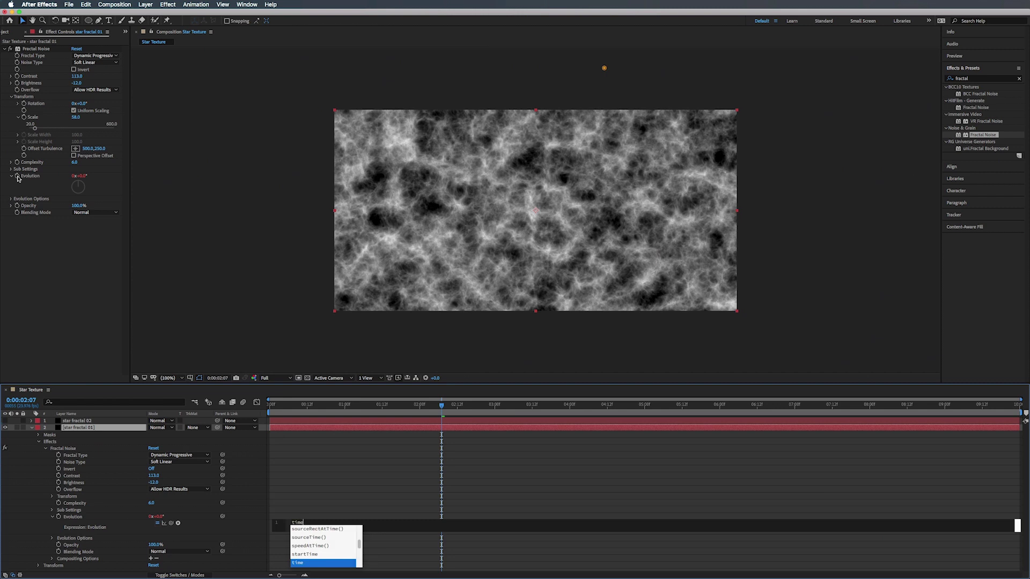
pyautogui.write('*')
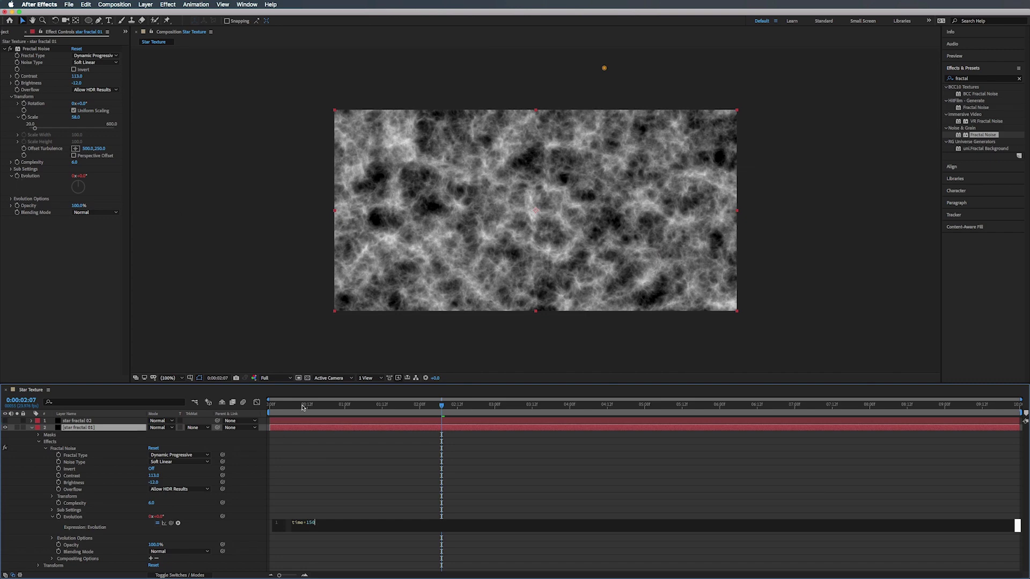
pyautogui.moveTo(302, 412); pyautogui.dragTo(209, 408)
pyautogui.press('space')
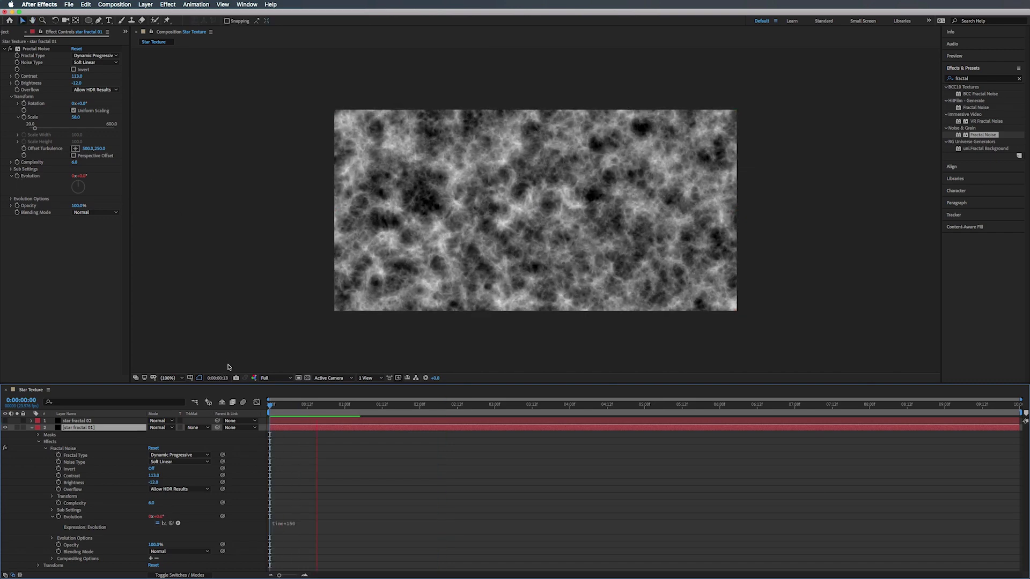
pyautogui.press('space')
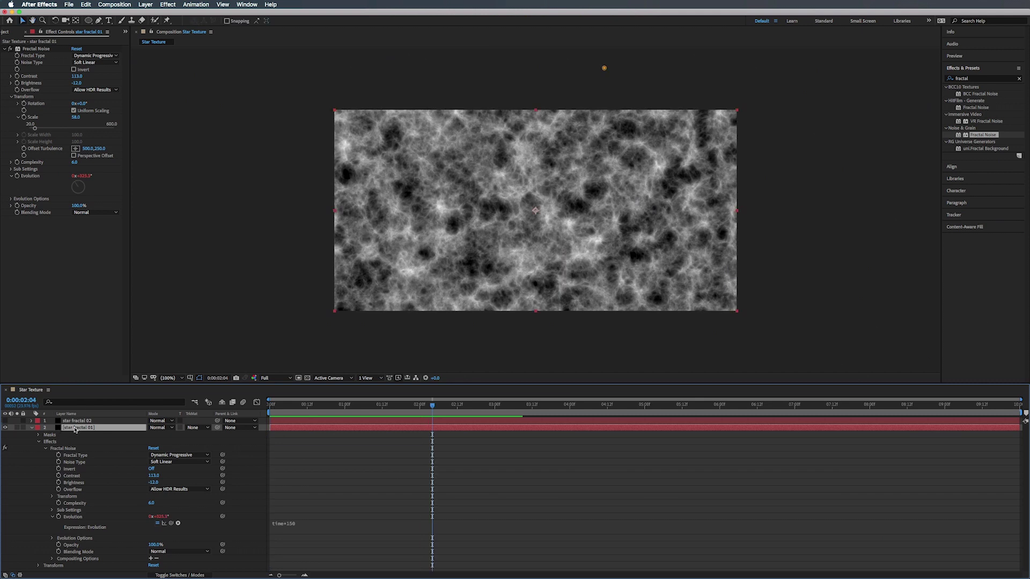
# Increase the Fractal Noise transform scale on star fractal 01 to 72.5
pyautogui.click(37, 129)
pyautogui.moveTo(37, 129); pyautogui.dragTo(38, 129)
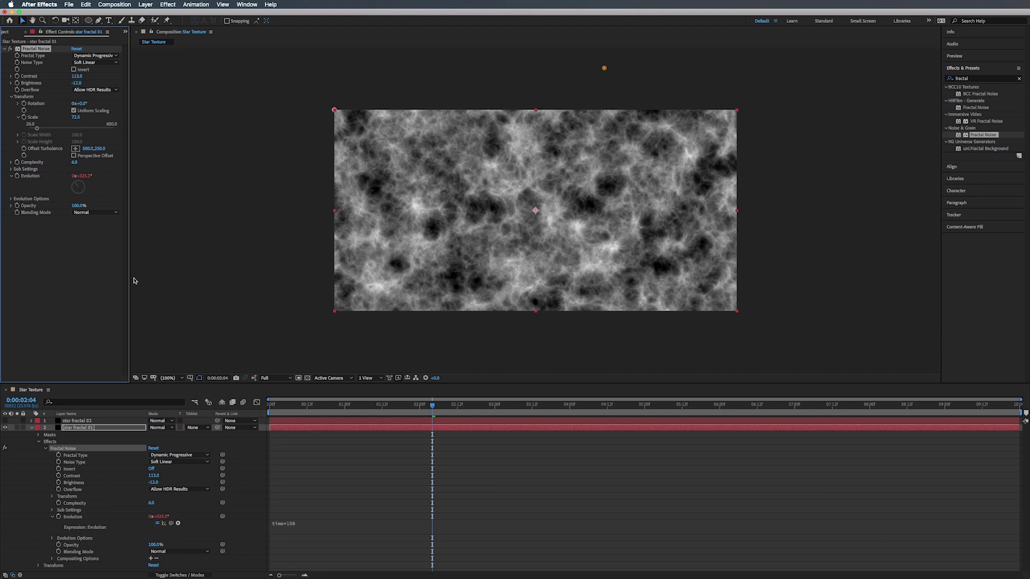
pyautogui.click(32, 427)
# Set star fractal 02's blending mode to Lighten, make the layer visible again and preview the combined texture
pyautogui.click(81, 422)
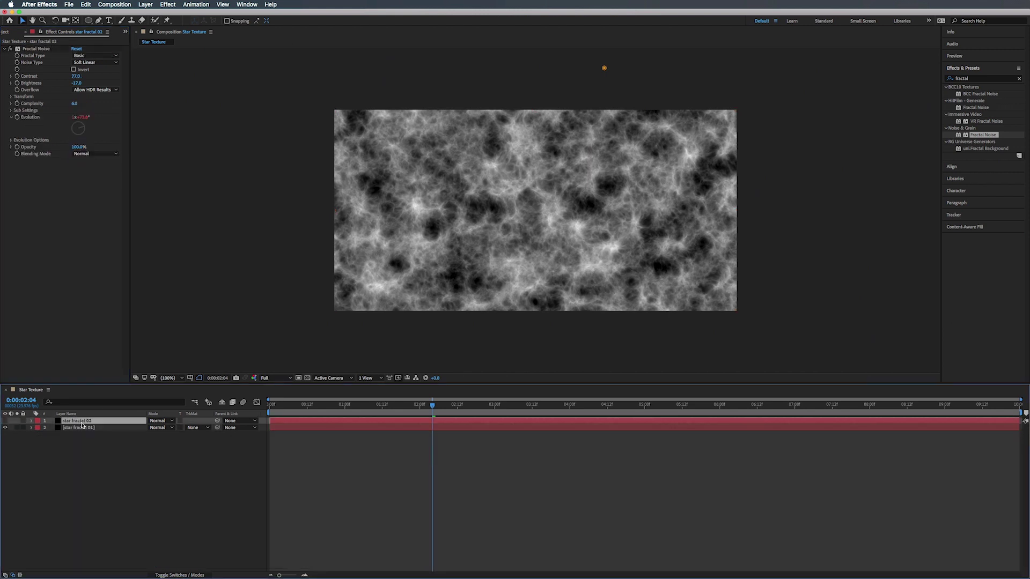
pyautogui.click(159, 421)
pyautogui.click(165, 339)
pyautogui.click(6, 422)
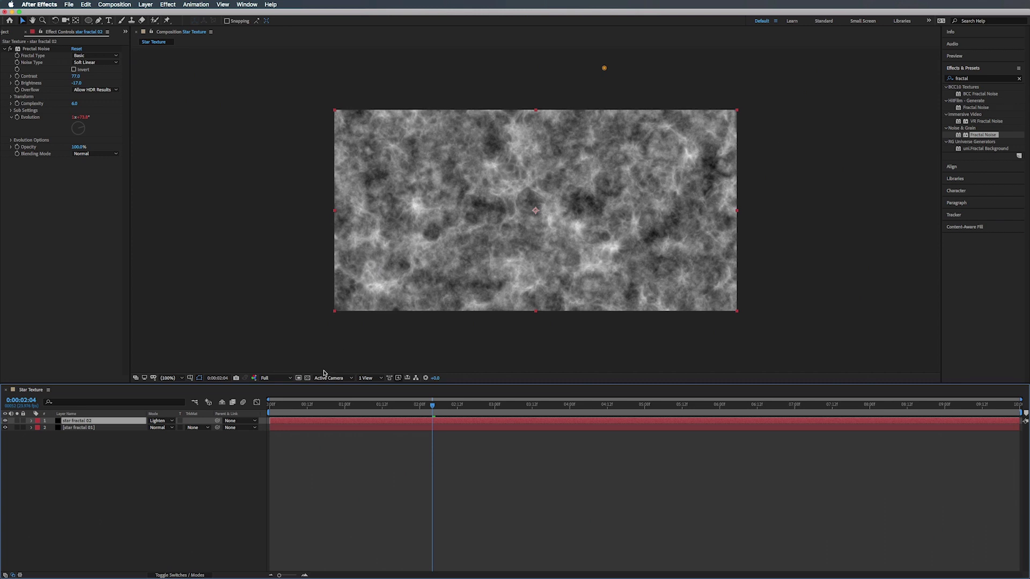
pyautogui.moveTo(313, 407); pyautogui.dragTo(244, 403)
pyautogui.press('space')
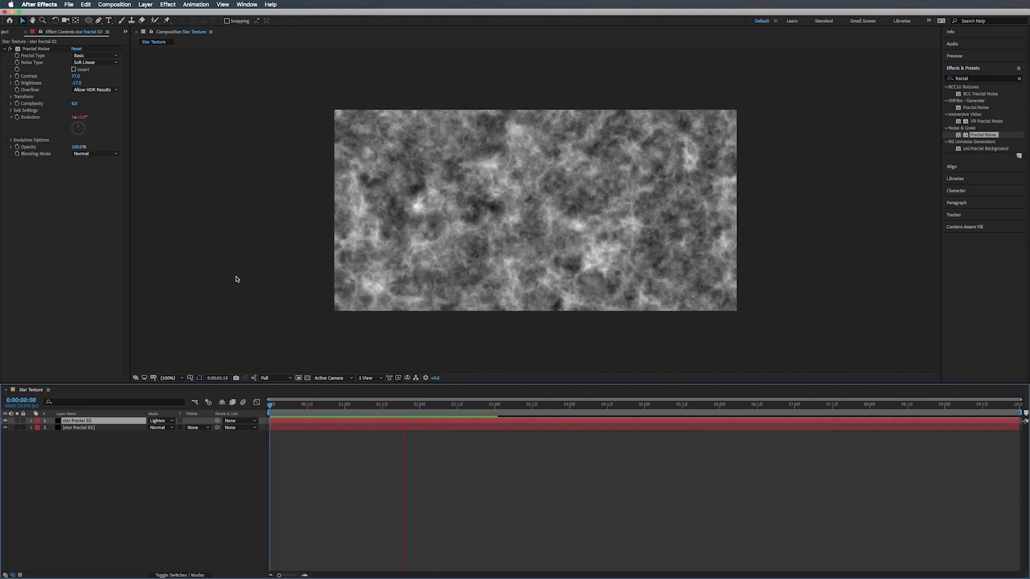
pyautogui.click(50, 136)
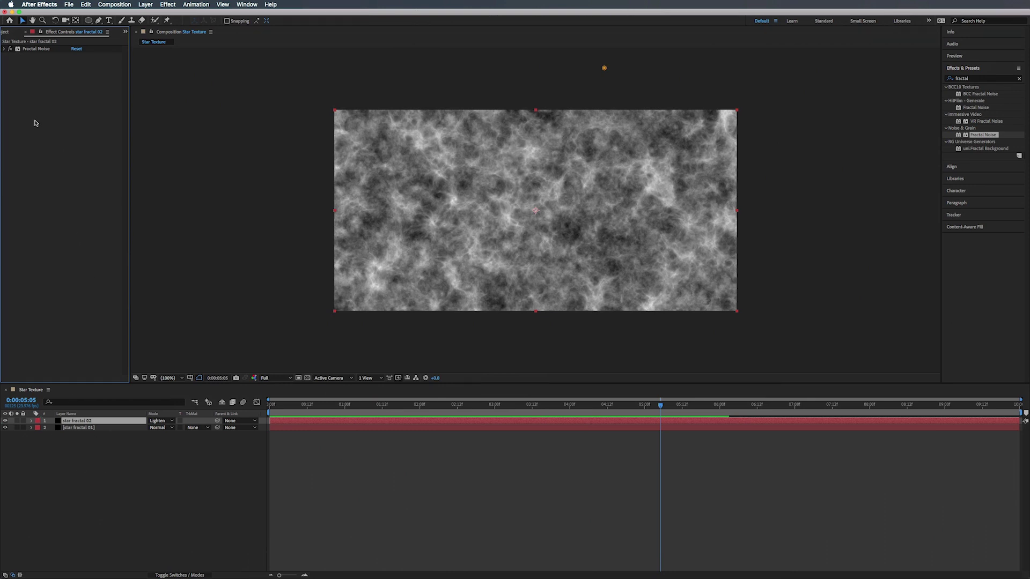
# Create a new 1280 x 720 composition named --STAR MAIN
pyautogui.click(7, 33)
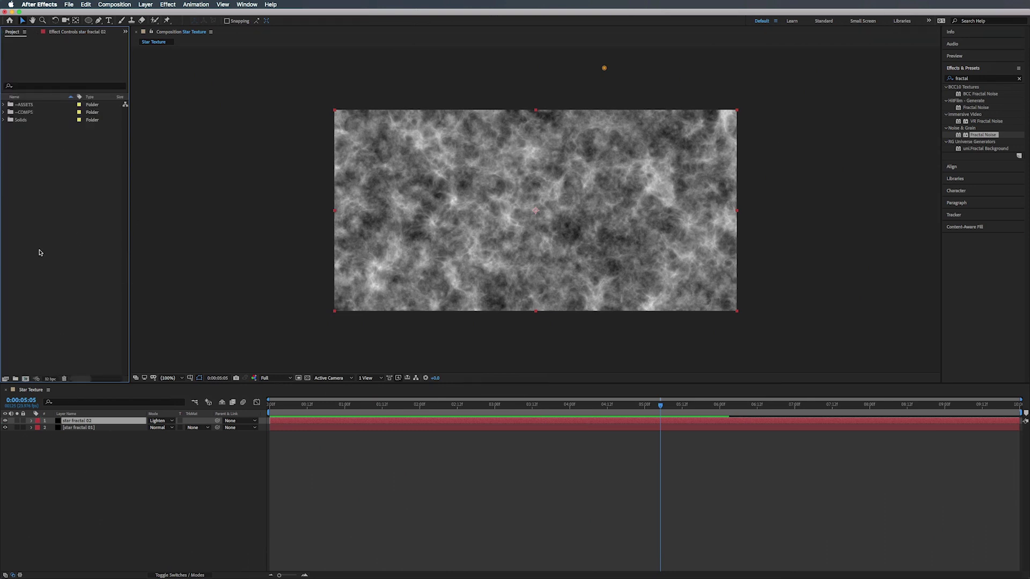
pyautogui.click(25, 379)
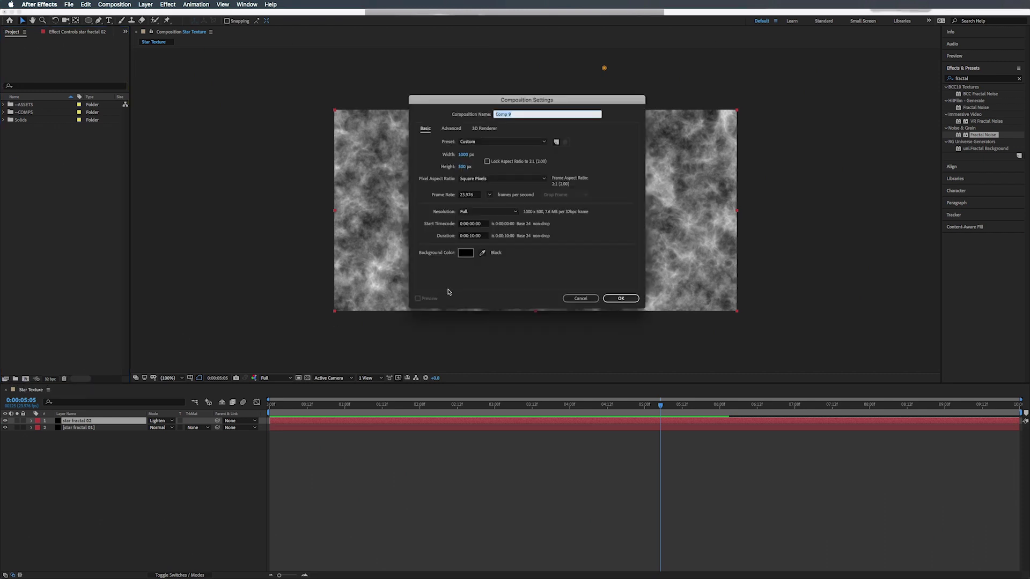
pyautogui.click(463, 154)
pyautogui.write('1')
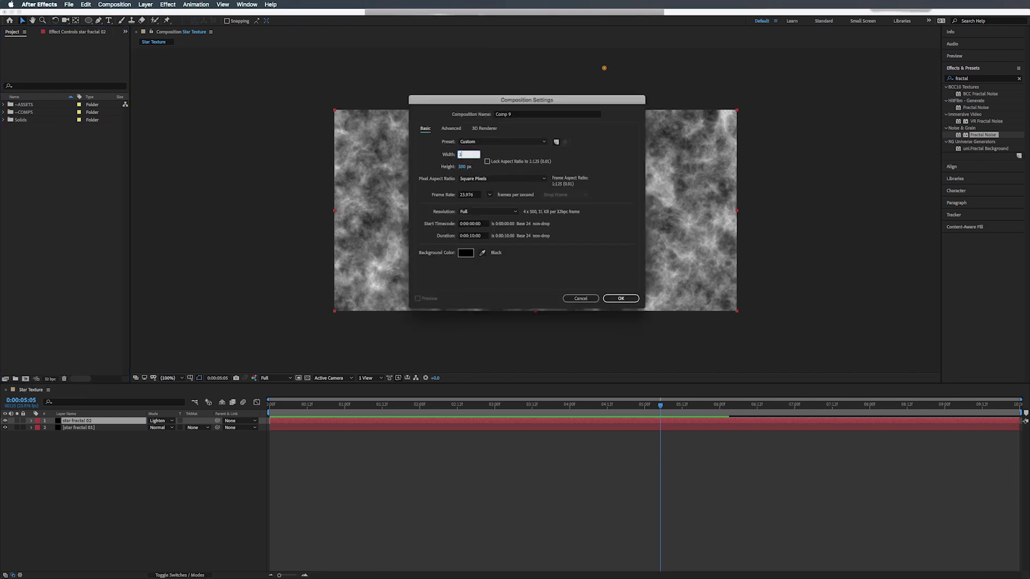
pyautogui.write('280')
pyautogui.click(464, 167)
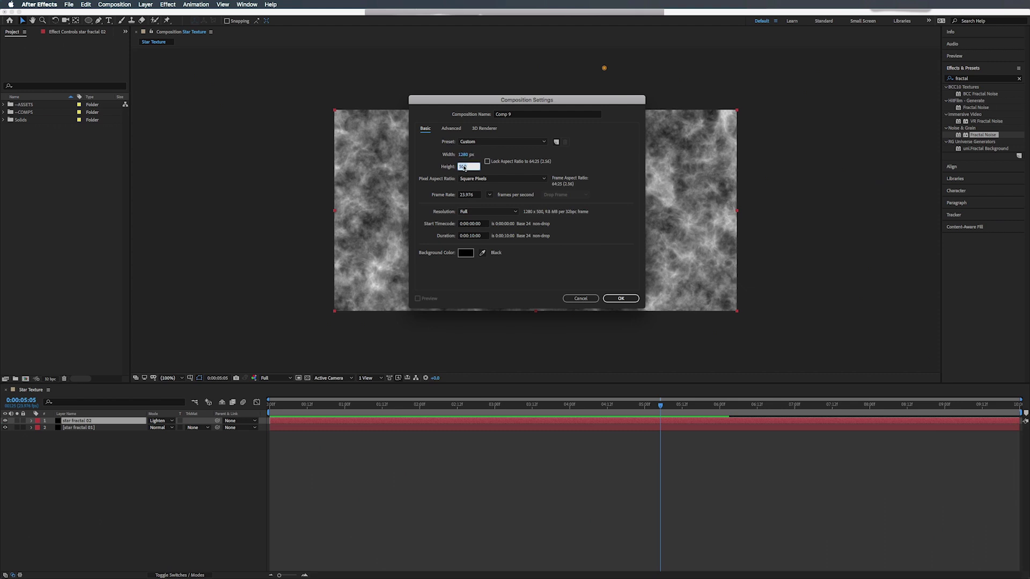
pyautogui.write('720')
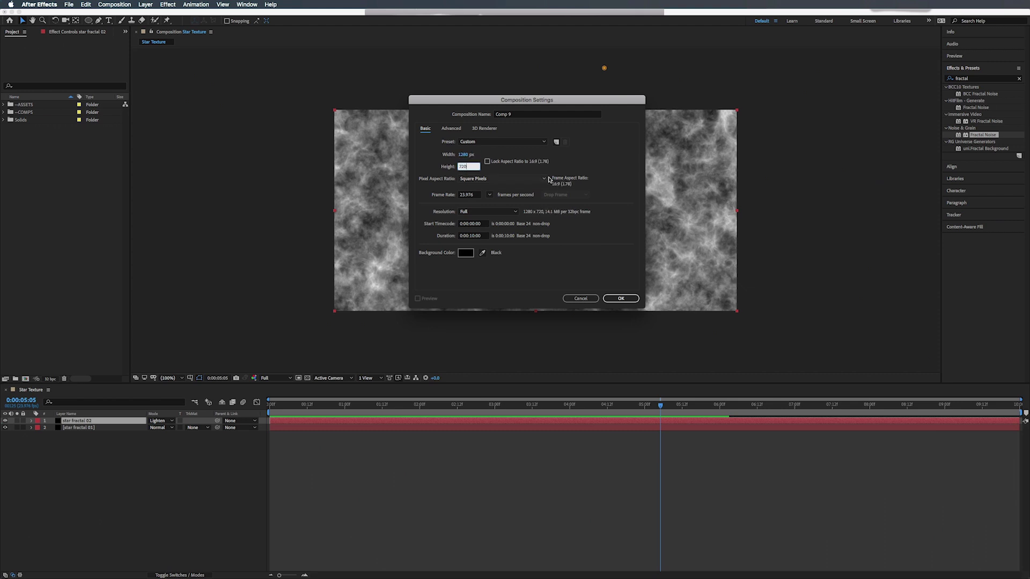
pyautogui.click(523, 115)
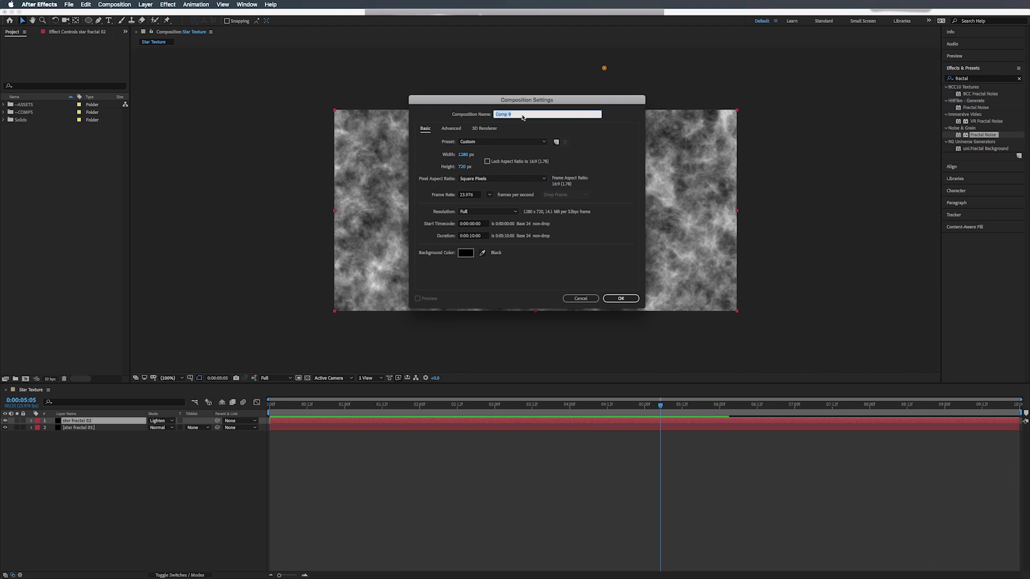
pyautogui.press('BackSpace')
pyautogui.press('Return')
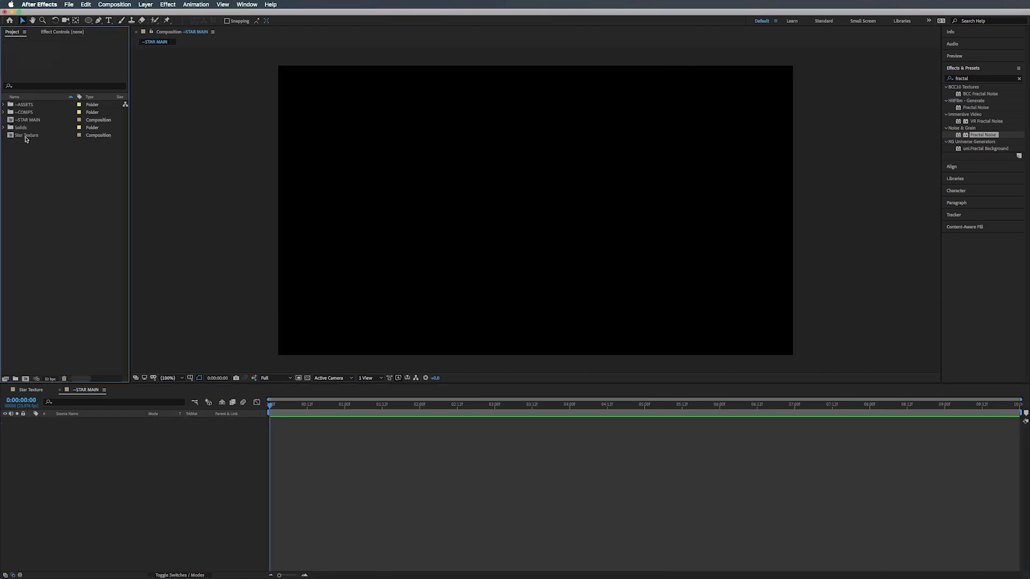
# Place the Star Texture composition as a layer in --STAR MAIN and apply the CC Sphere effect to it
pyautogui.moveTo(25, 138); pyautogui.dragTo(100, 435)
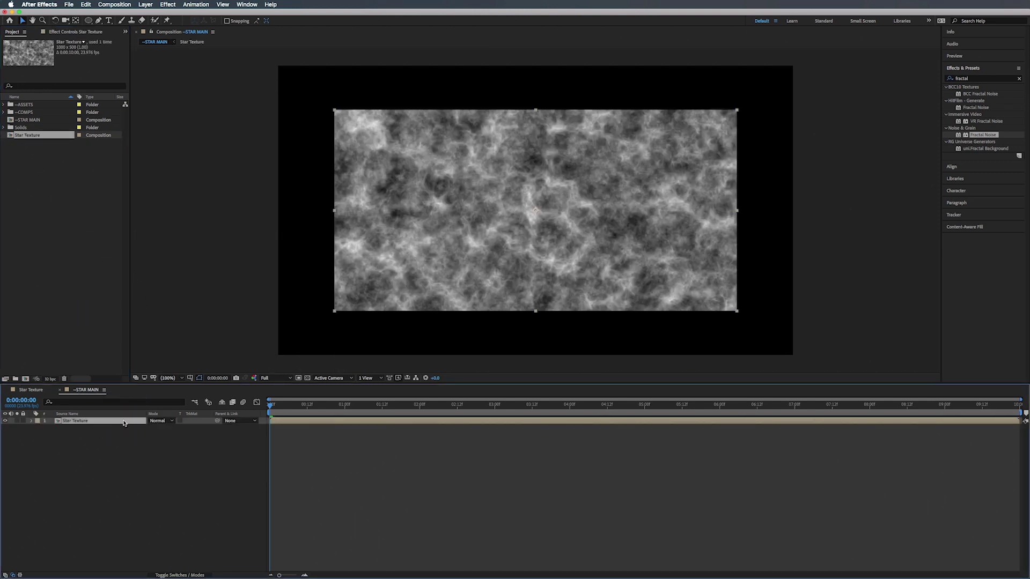
pyautogui.moveTo(974, 79); pyautogui.dragTo(929, 81)
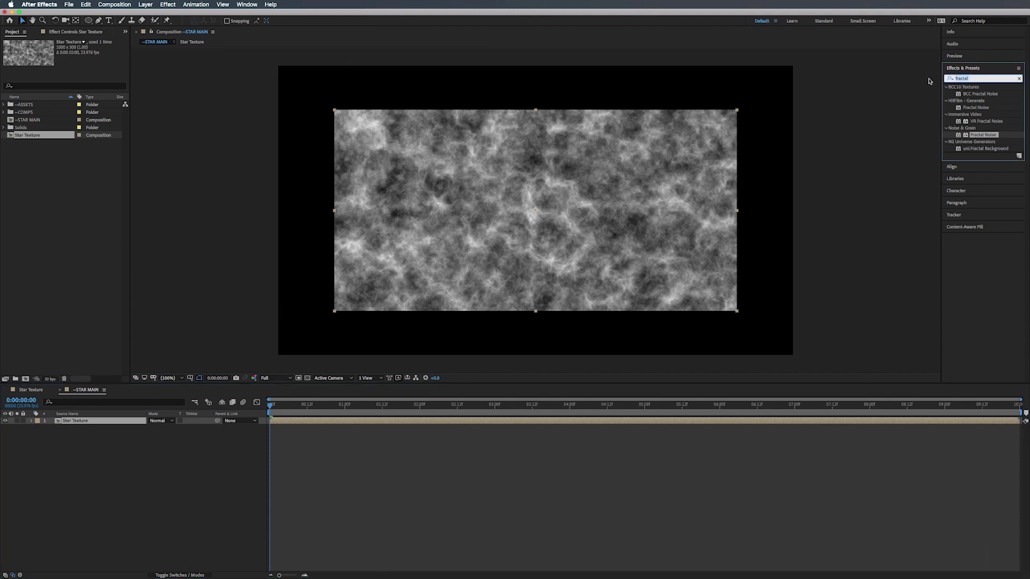
pyautogui.write('cc sphere')
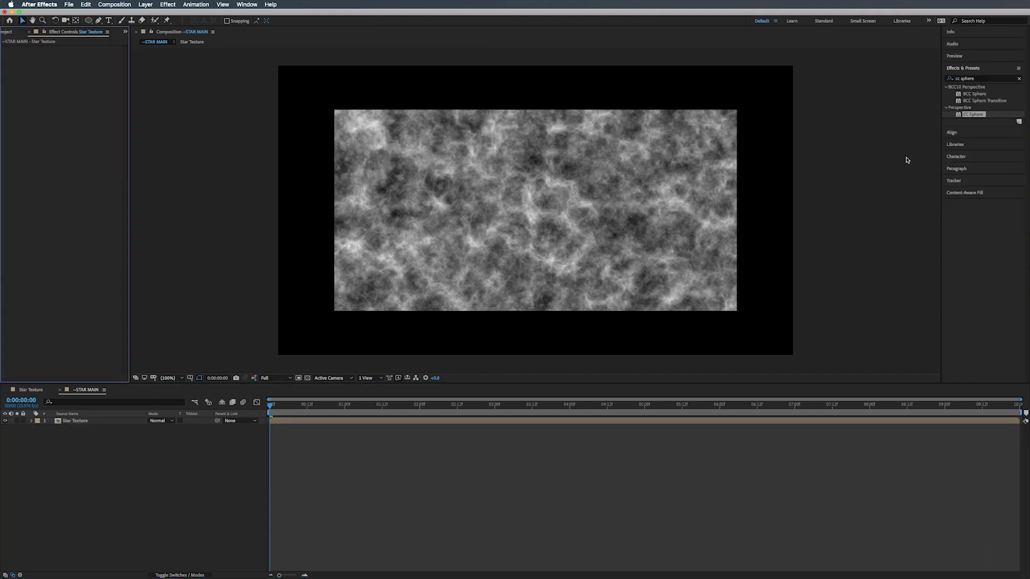
pyautogui.click(975, 115)
pyautogui.doubleClick(977, 115)
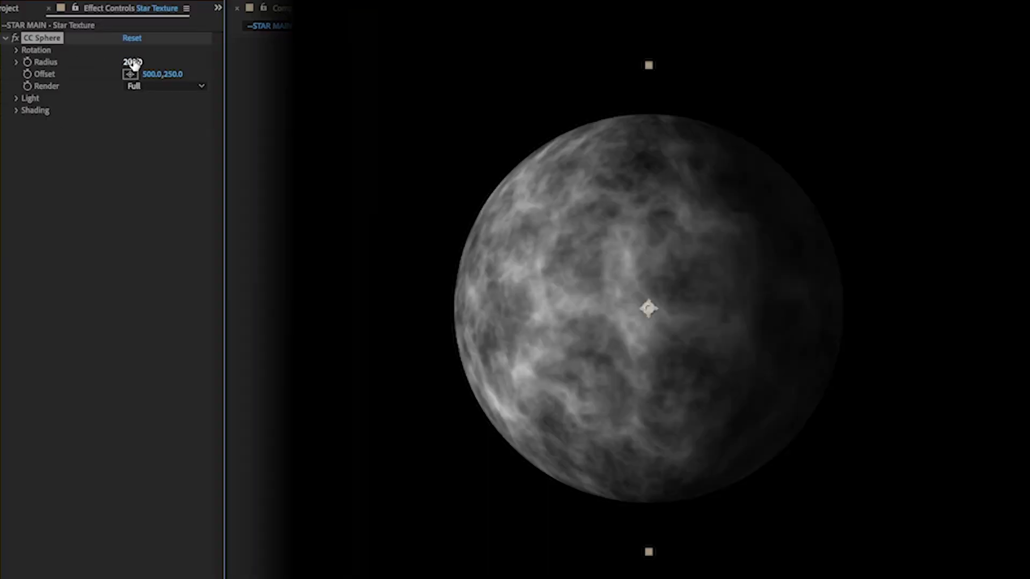
# Set the CC Sphere radius to 213 and its Light Intensity to 0
pyautogui.moveTo(77, 63); pyautogui.dragTo(142, 60)
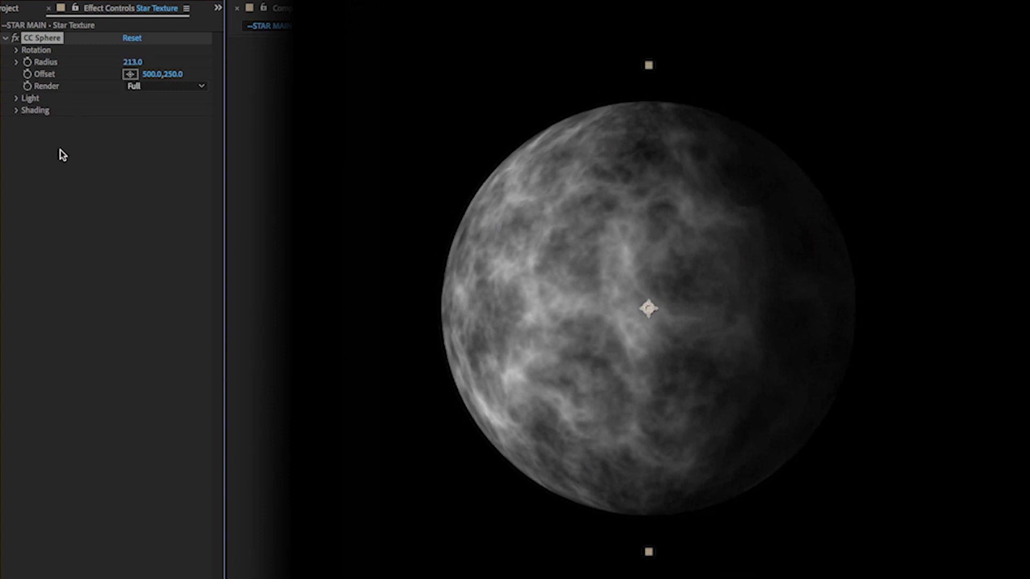
pyautogui.click(15, 100)
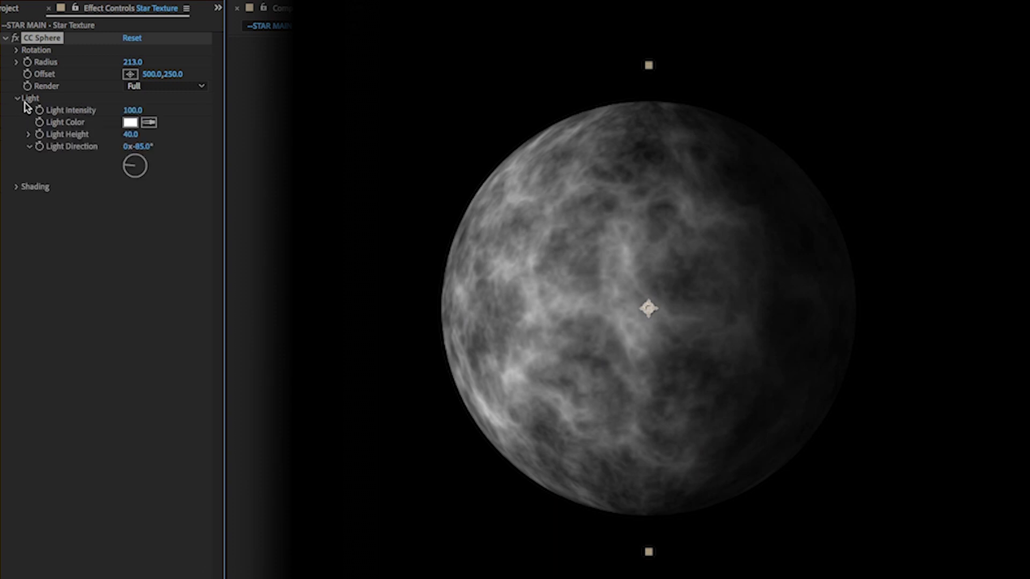
pyautogui.click(132, 110)
pyautogui.write('0')
pyautogui.press('Return')
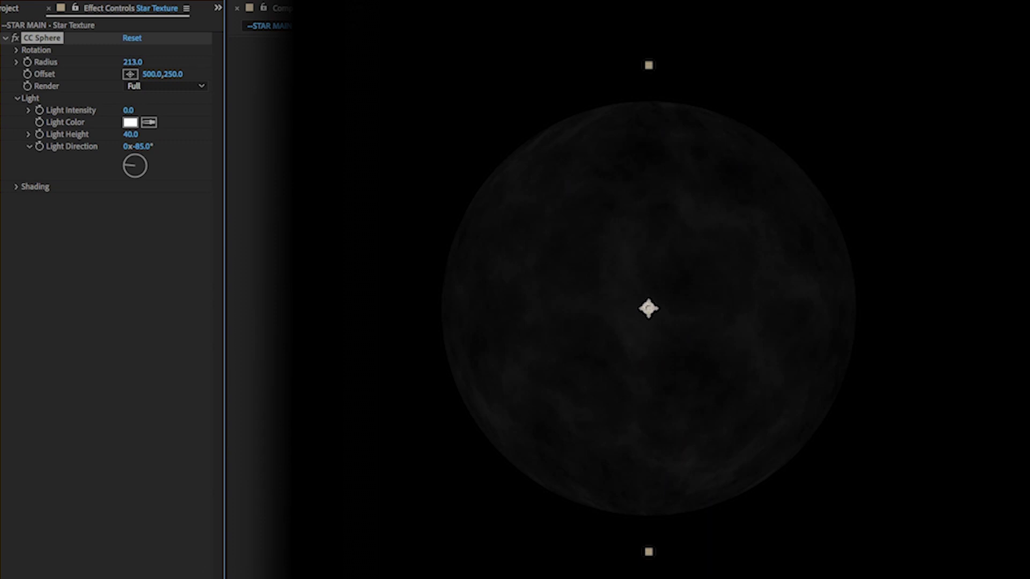
# Set the CC Sphere shading to Ambient 100 and Specular 0
pyautogui.click(17, 99)
pyautogui.click(15, 111)
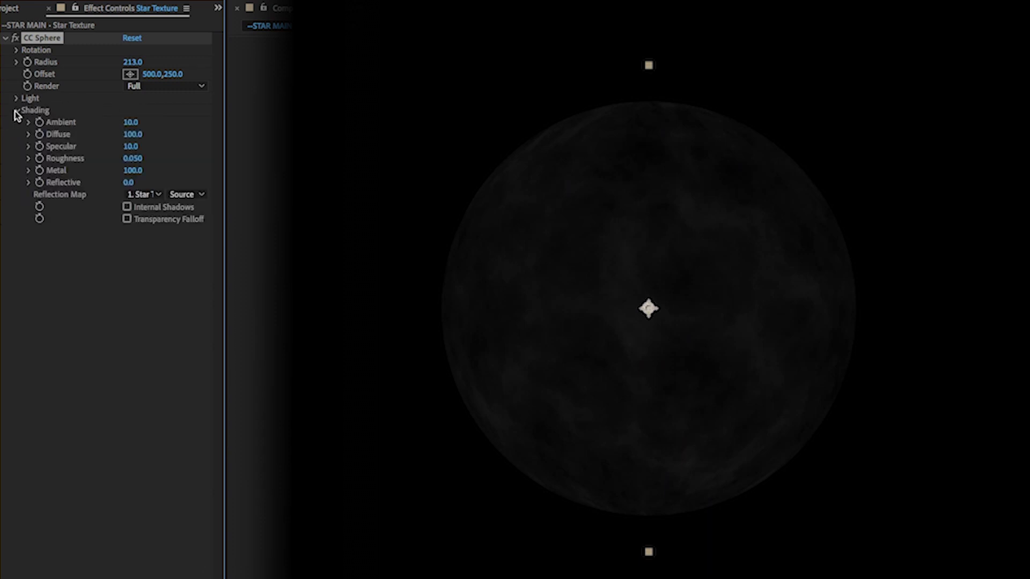
pyautogui.click(126, 122)
pyautogui.write('100')
pyautogui.press('Return')
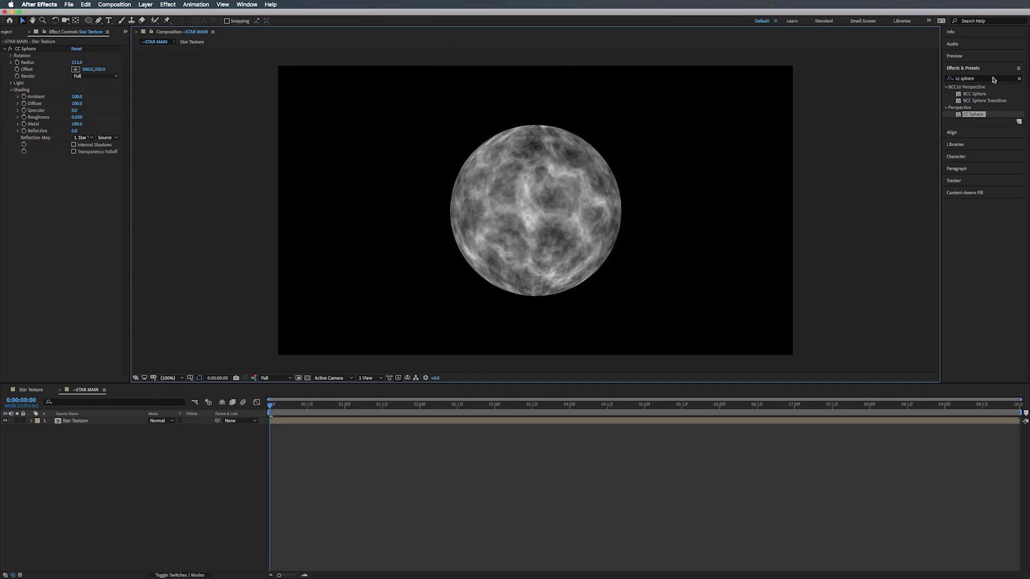
# Find the Roughen Edges effect and apply it to the Star Texture layer in --STAR MAIN
pyautogui.click(994, 78)
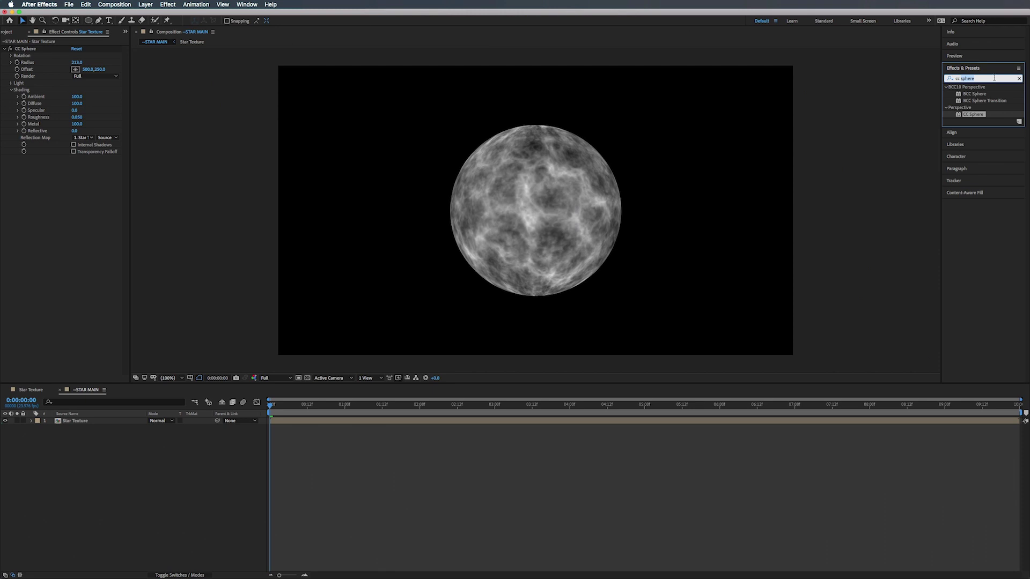
pyautogui.write('roughen')
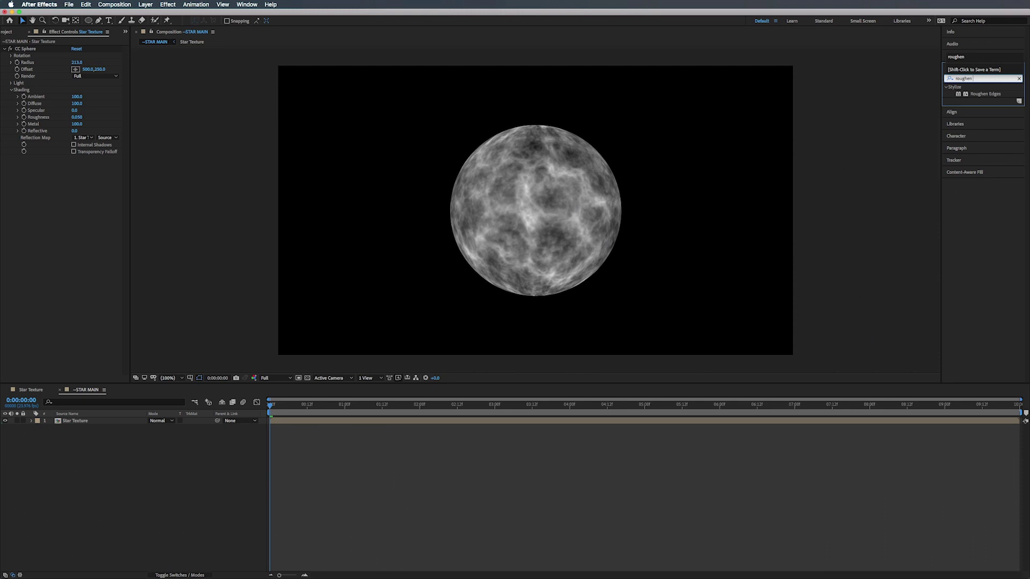
pyautogui.press('.')
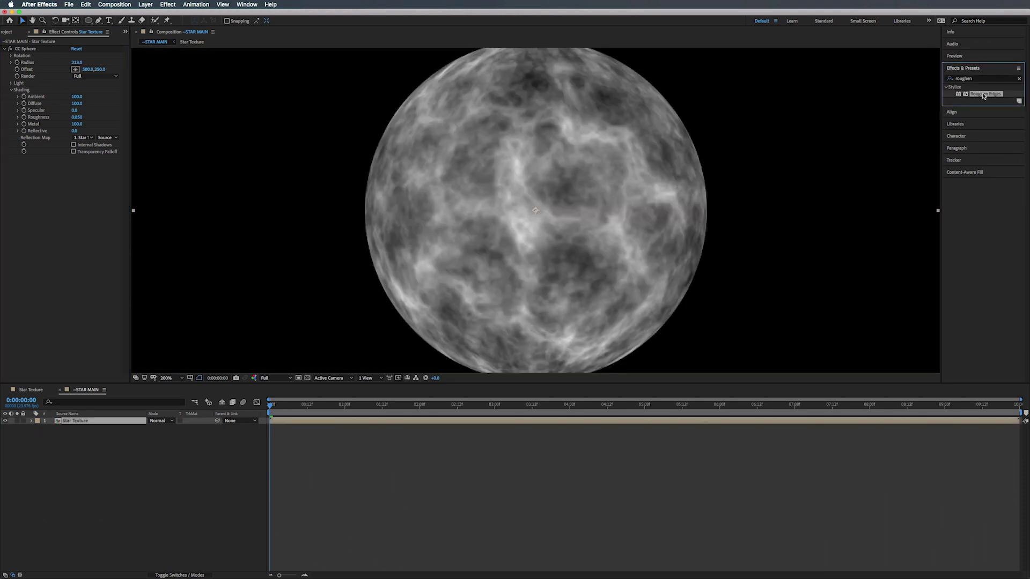
pyautogui.moveTo(985, 94); pyautogui.dragTo(33, 199)
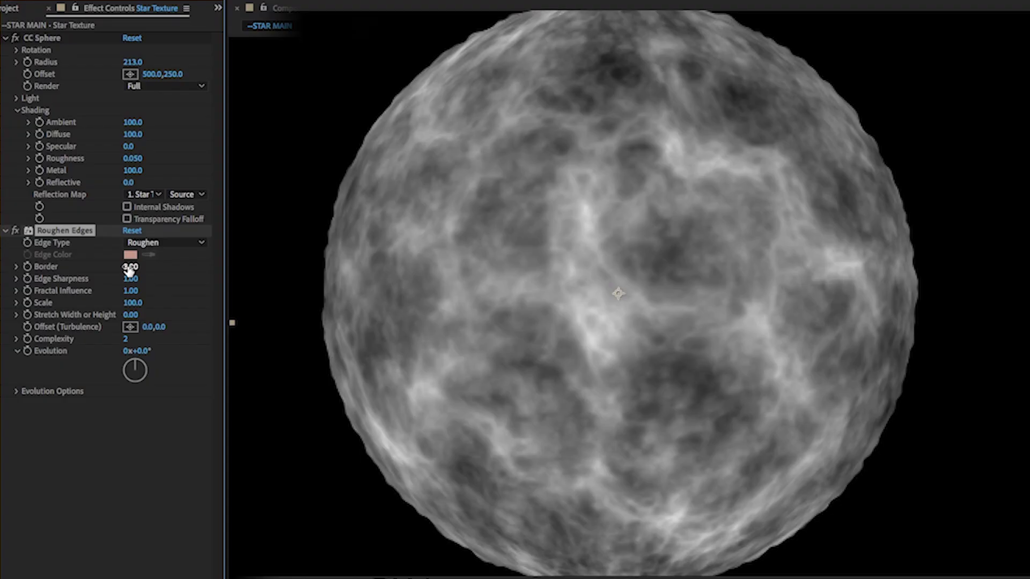
# Set Roughen Edges on the Star Texture layer to Border 43.30, Edge Sharpness 1.43 and Scale 70
pyautogui.moveTo(130, 269); pyautogui.dragTo(370, 266)
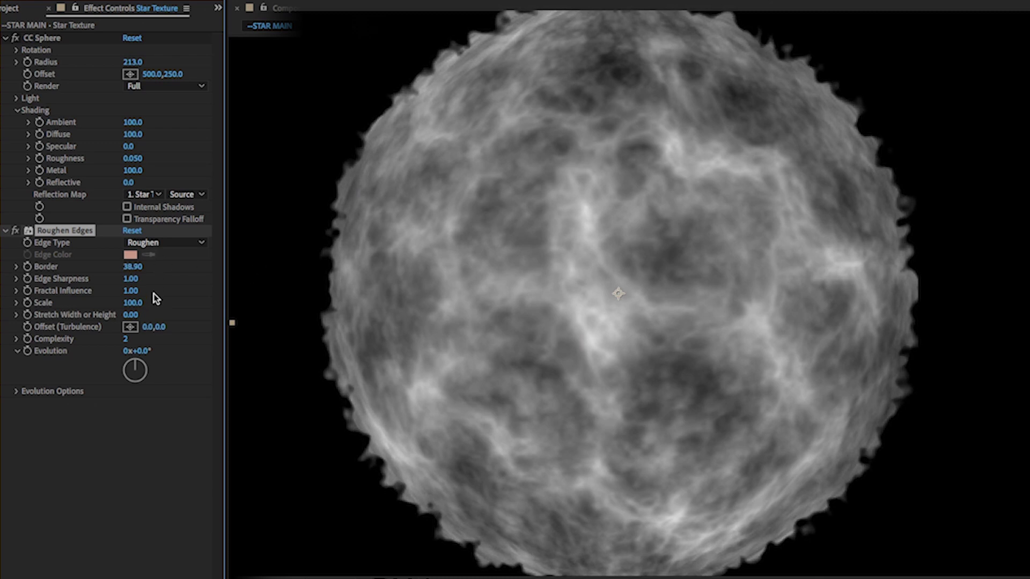
pyautogui.moveTo(135, 266); pyautogui.dragTo(164, 282)
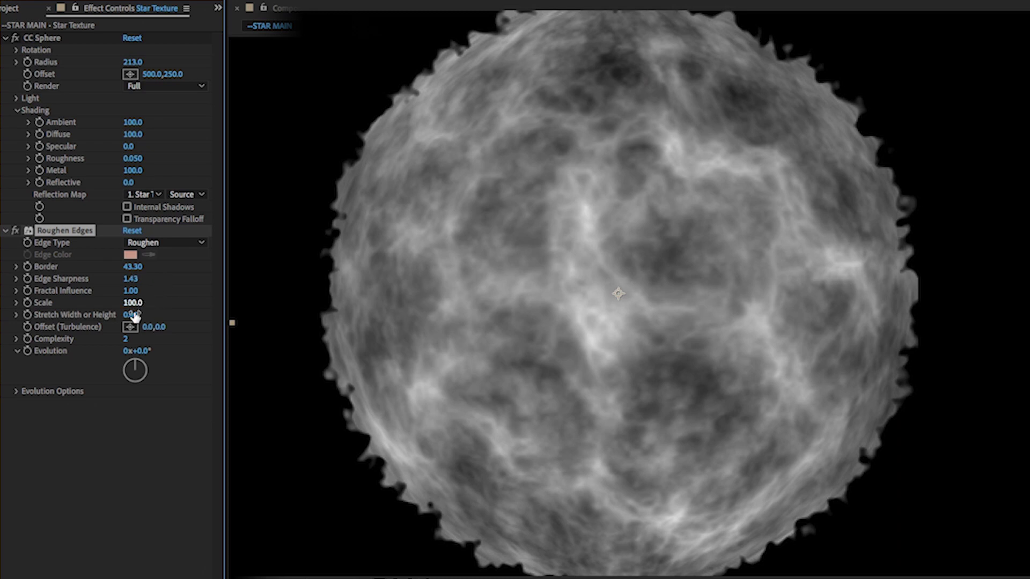
pyautogui.moveTo(131, 303); pyautogui.dragTo(127, 319)
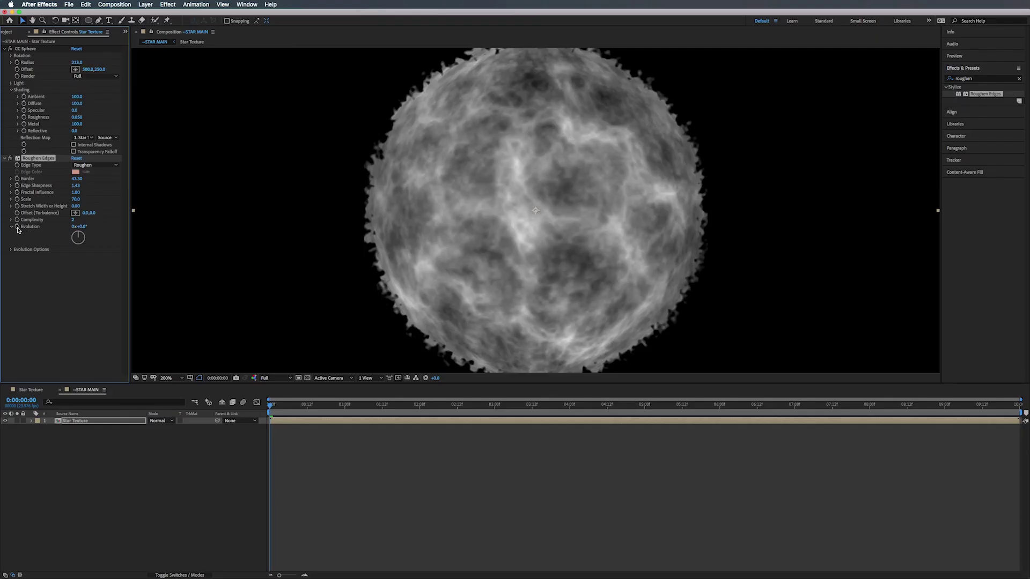
# Animate the Roughen Edges Evolution with the expression time*175 and preview the composition
pyautogui.keyDown('alt'); pyautogui.click(17, 227); pyautogui.keyUp('alt')
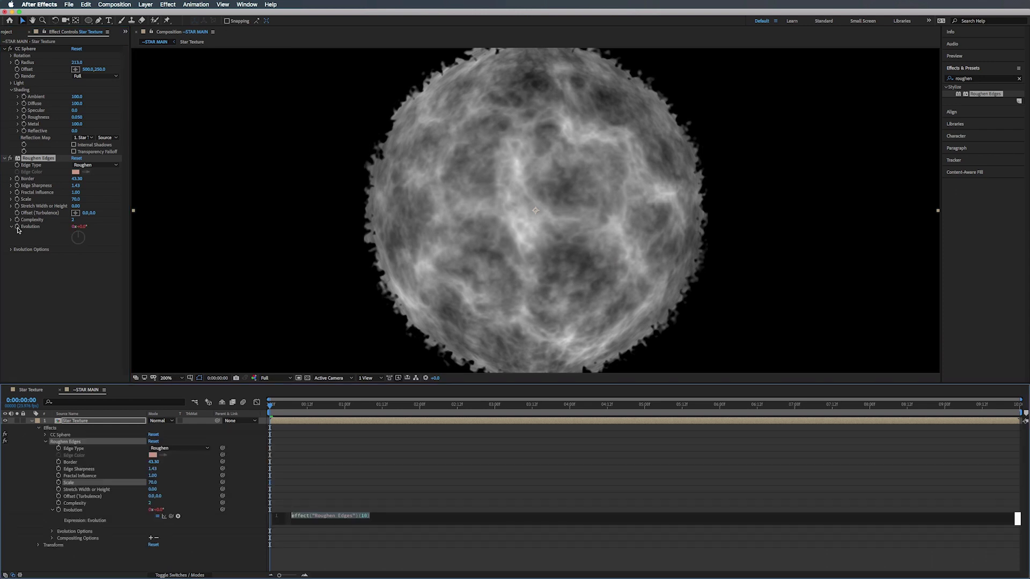
pyautogui.write('time')
pyautogui.press('Return')
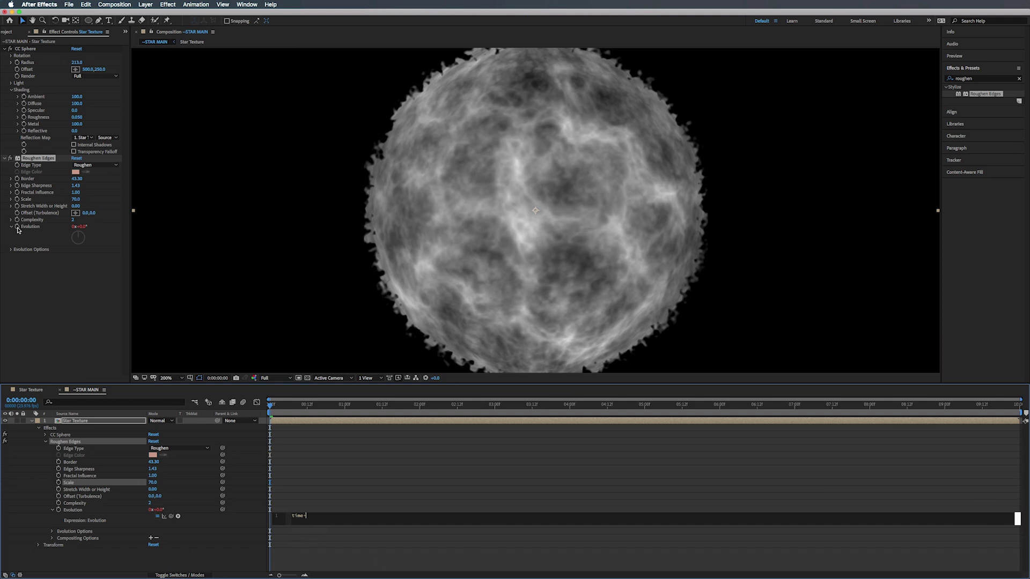
pyautogui.write('*175')
pyautogui.click(262, 292)
pyautogui.press('space')
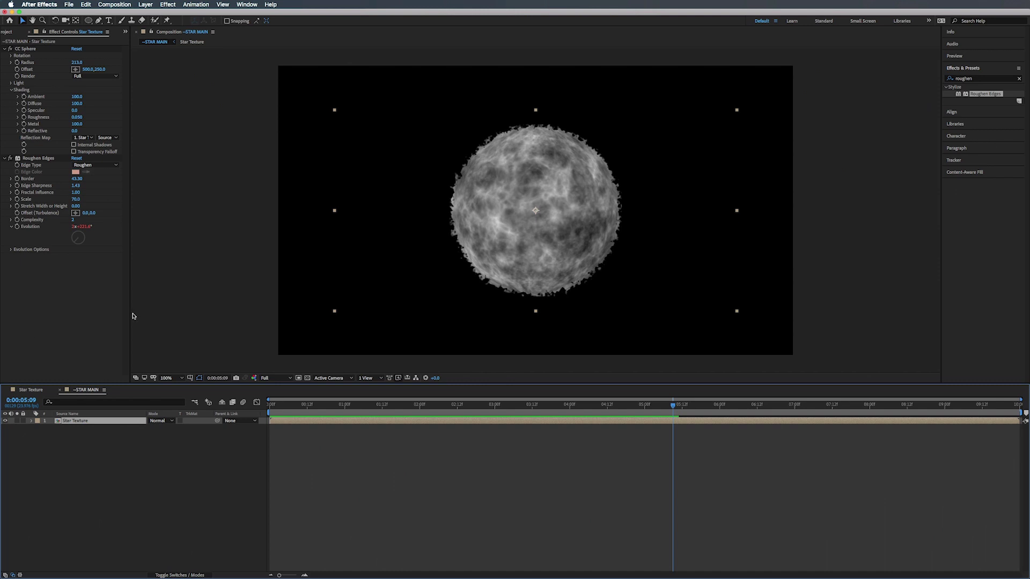
# Find the CC Vector Blur effect and apply it to the Star Texture layer below Roughen Edges
pyautogui.click(977, 80)
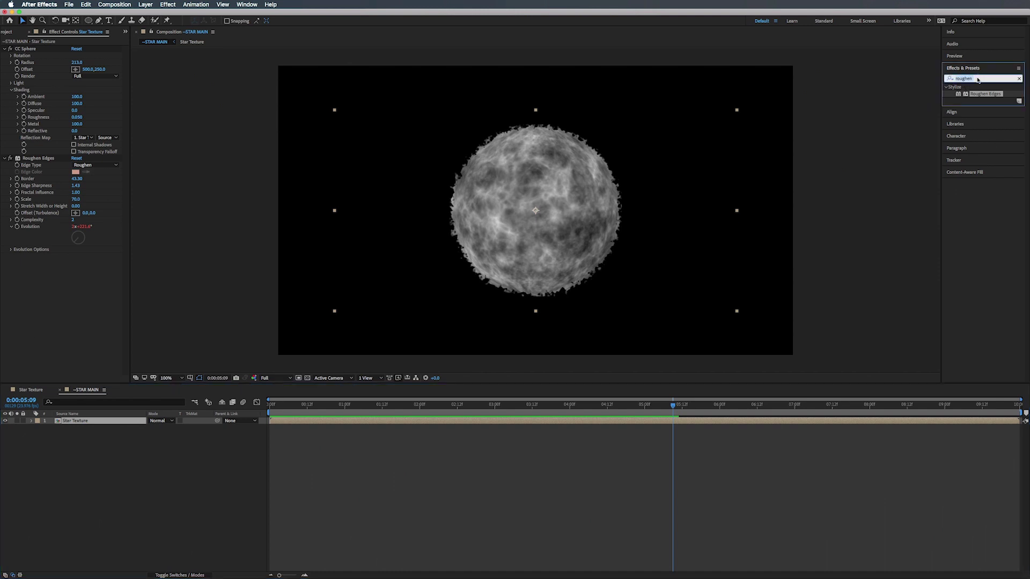
pyautogui.write('vec')
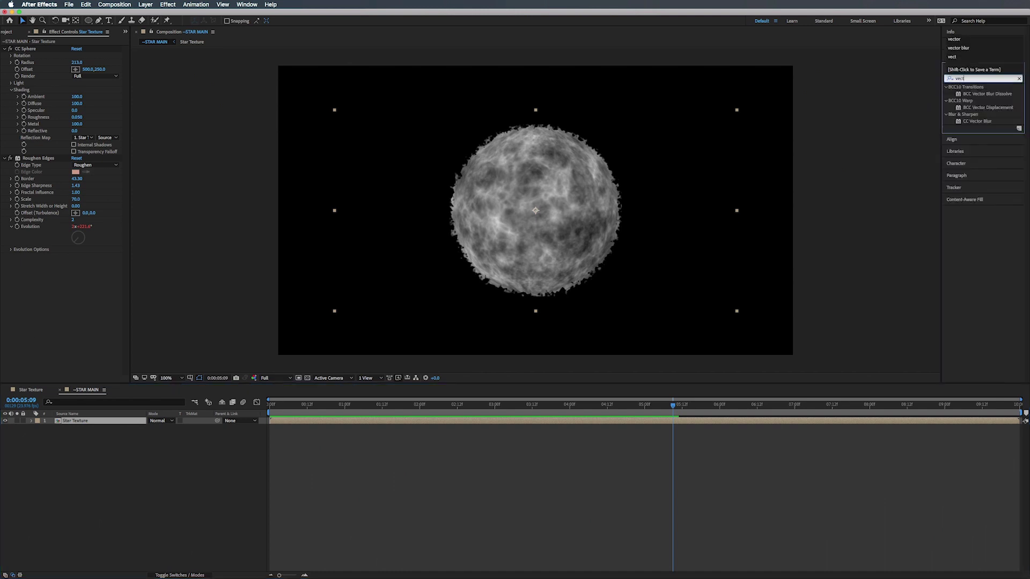
pyautogui.write('t')
pyautogui.click(977, 121)
pyautogui.moveTo(977, 121); pyautogui.dragTo(50, 295)
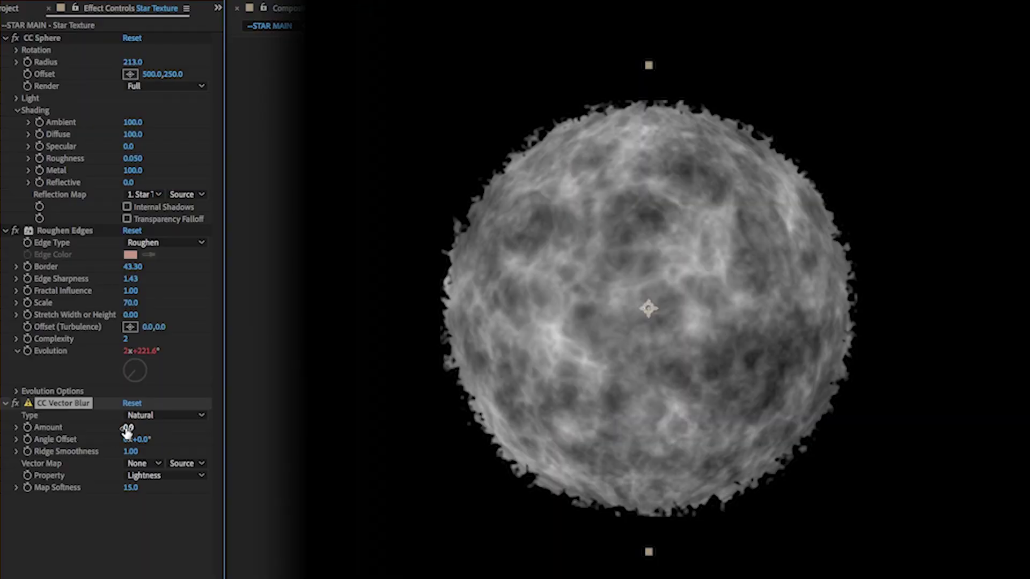
# Set CC Vector Blur to Amount 25, Ridge Smoothness 13.20 and Map Softness 22.7
pyautogui.moveTo(129, 428); pyautogui.dragTo(146, 427)
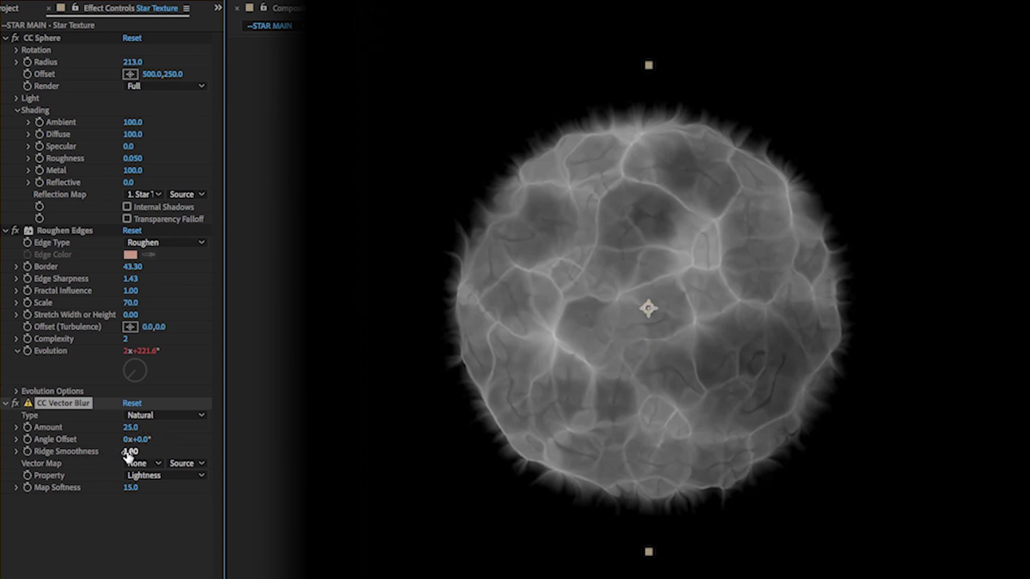
pyautogui.moveTo(129, 455); pyautogui.dragTo(217, 451)
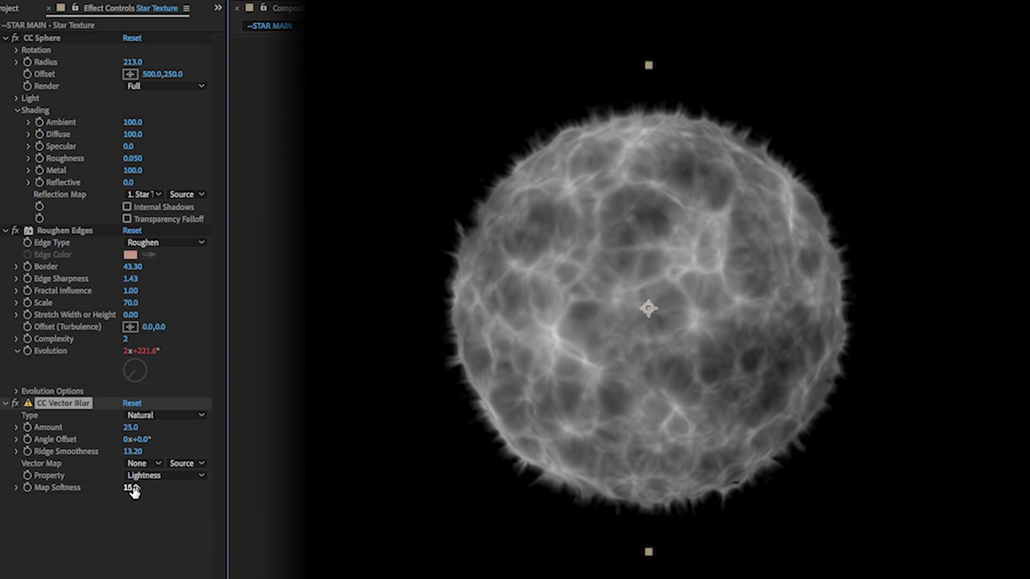
pyautogui.moveTo(133, 489); pyautogui.dragTo(187, 488)
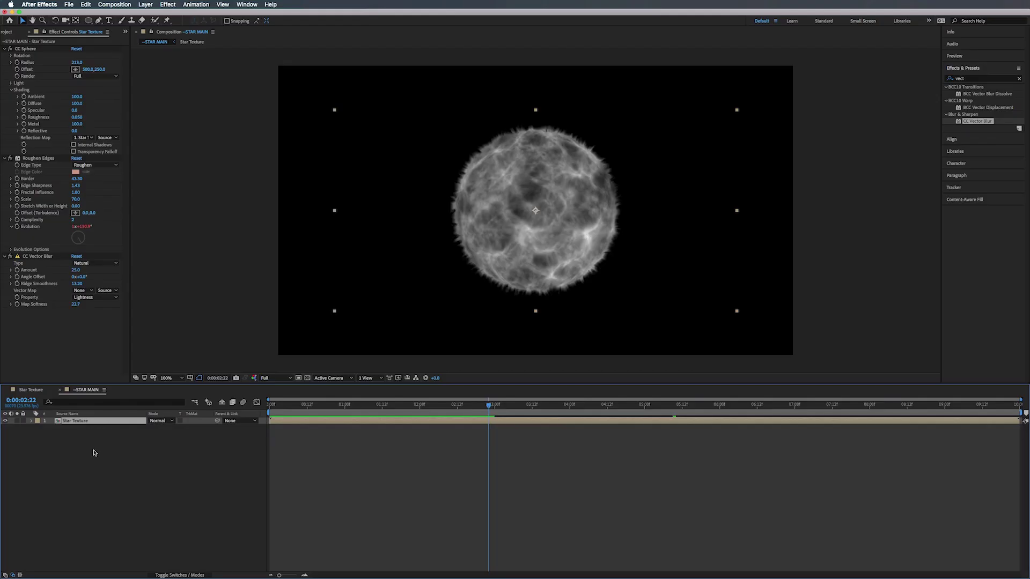
# Add a new adjustment layer above Star Texture and rename it Star OUter
pyautogui.rightClick(95, 454)
pyautogui.moveTo(98, 457)
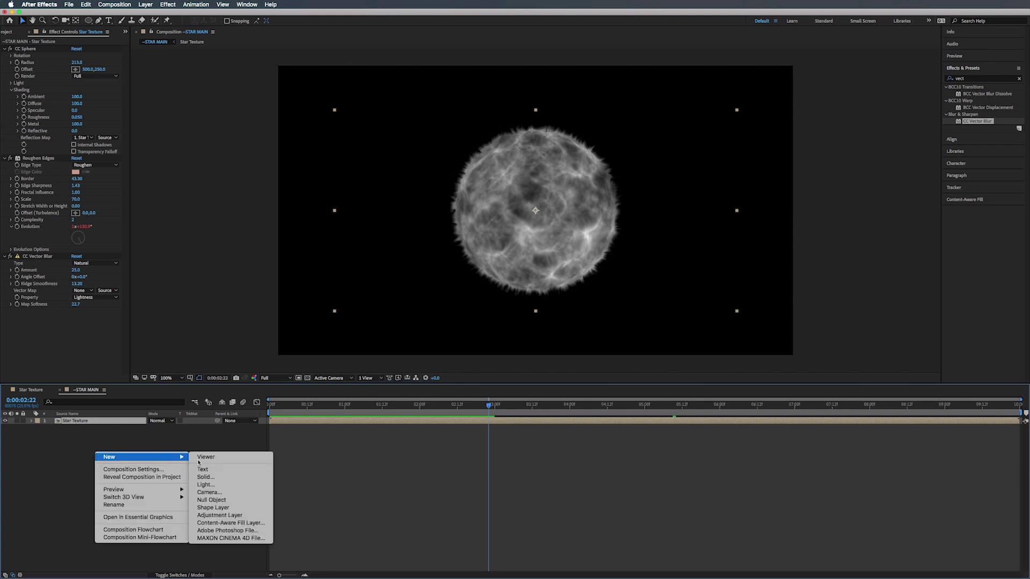
pyautogui.click(218, 515)
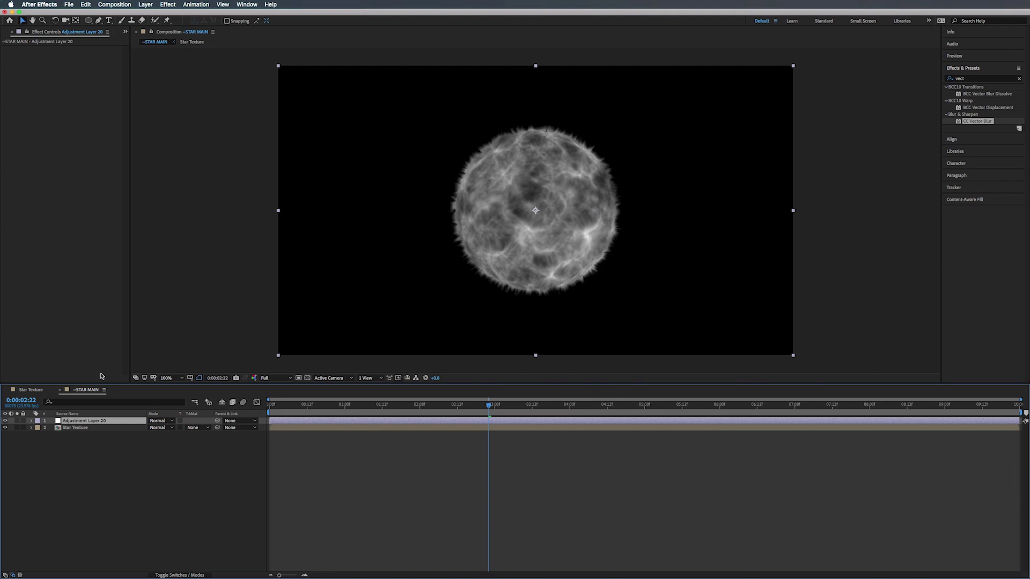
pyautogui.press('Return')
pyautogui.write('Star OUter')
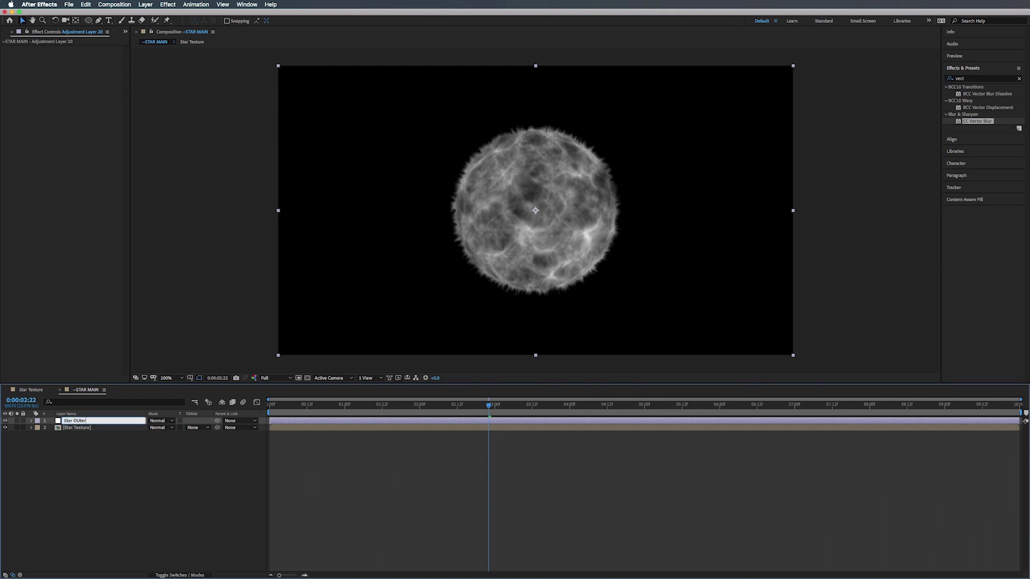
pyautogui.press('Return')
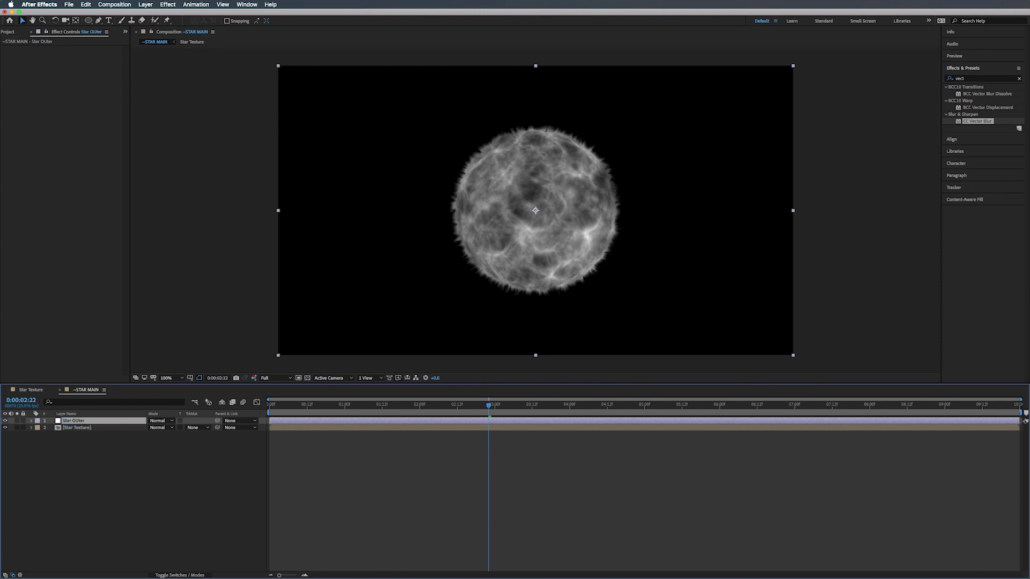
# Find the Turbulent Displace effect and apply it to the Star OUter adjustment layer
pyautogui.click(1020, 78)
pyautogui.click(960, 80)
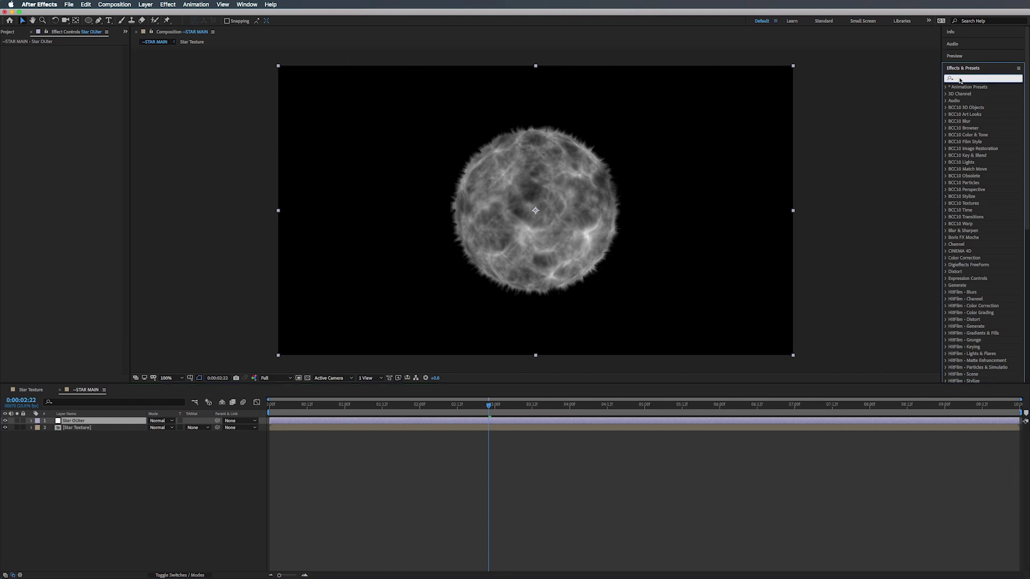
pyautogui.write('tur')
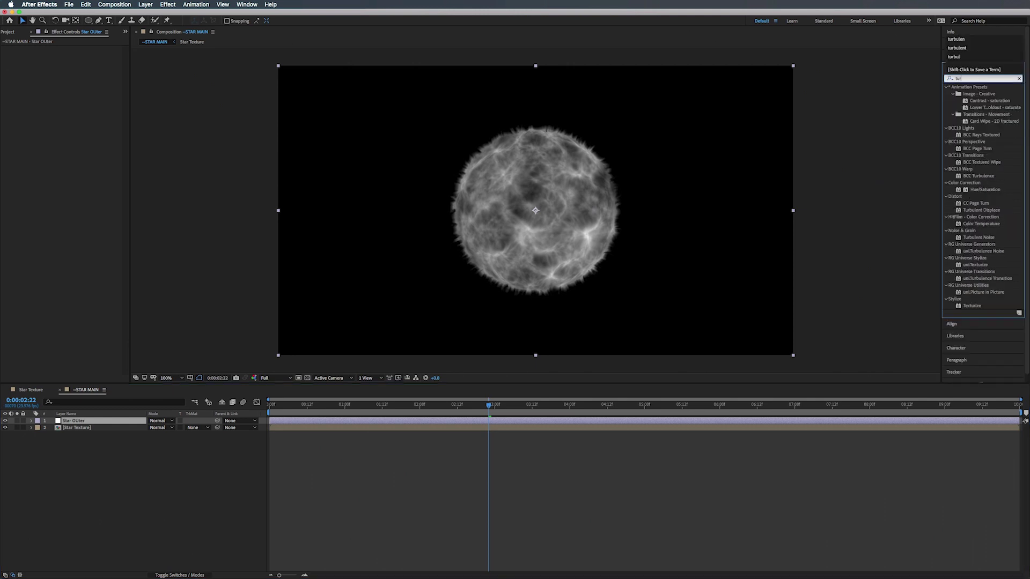
pyautogui.write('bulen')
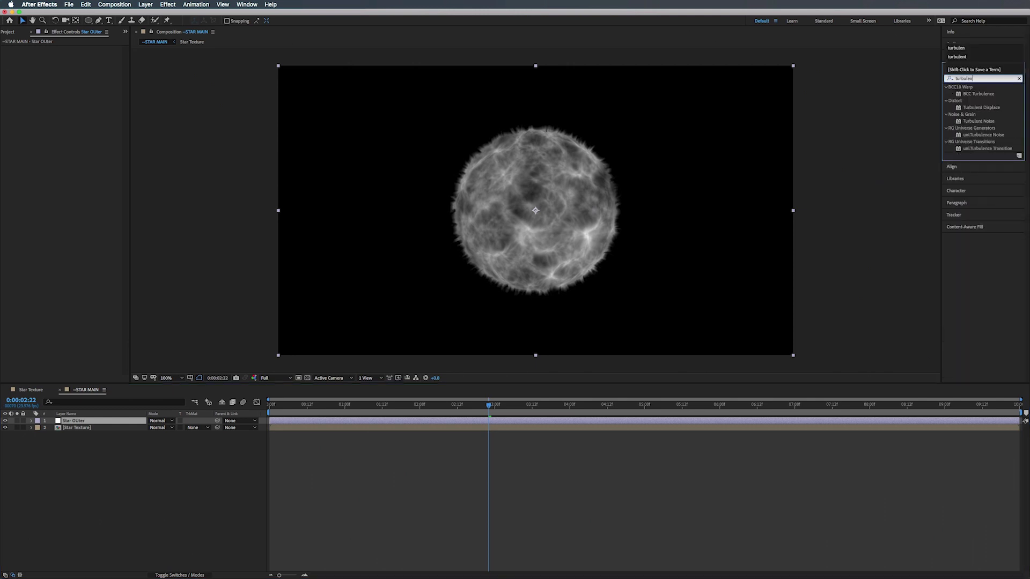
pyautogui.click(970, 109)
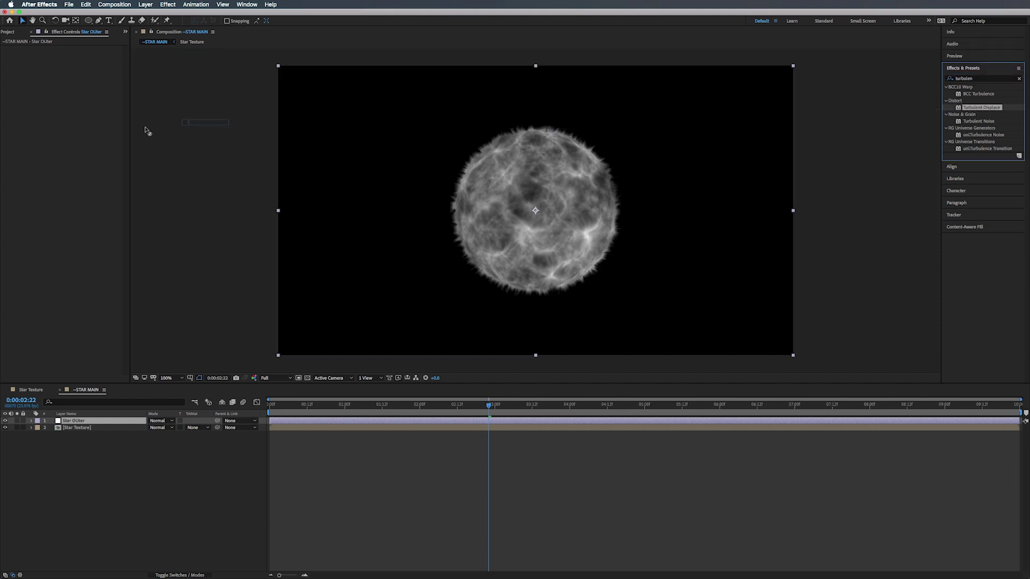
pyautogui.moveTo(57, 130); pyautogui.dragTo(58, 130)
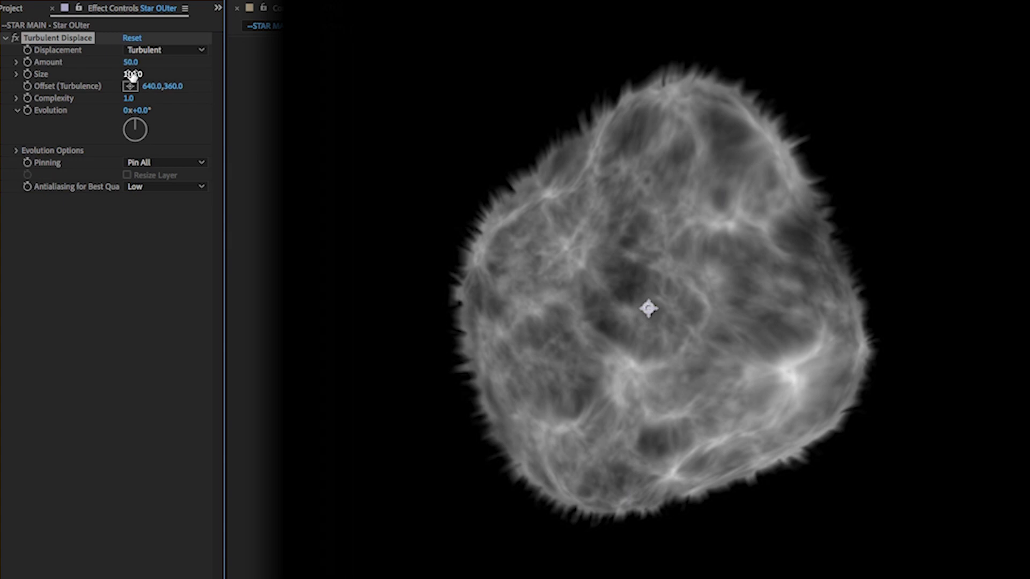
# Set Turbulent Displace on Star OUter to Amount 184 and Size 6
pyautogui.moveTo(133, 76); pyautogui.dragTo(126, 169)
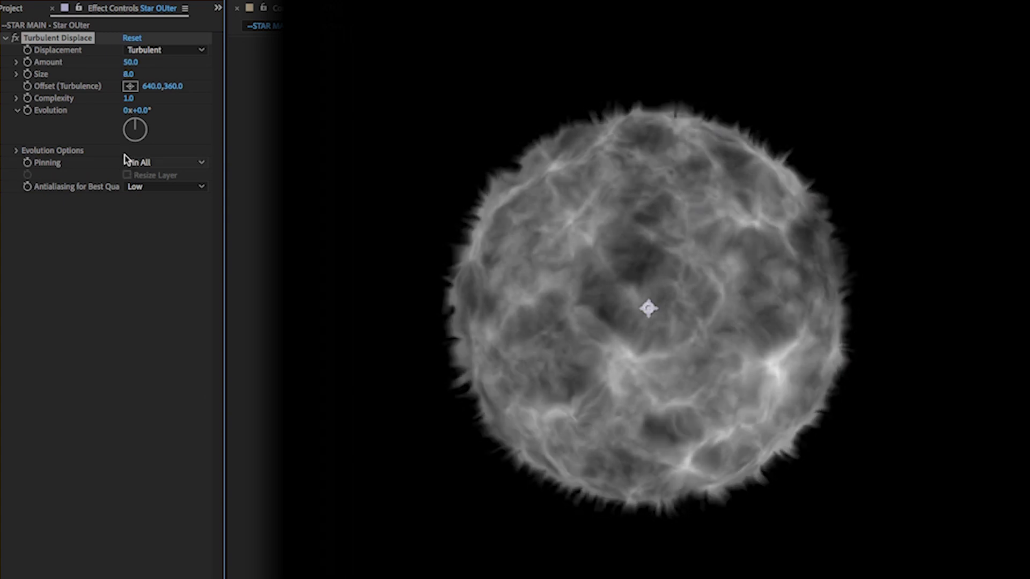
pyautogui.moveTo(131, 62); pyautogui.dragTo(232, 74)
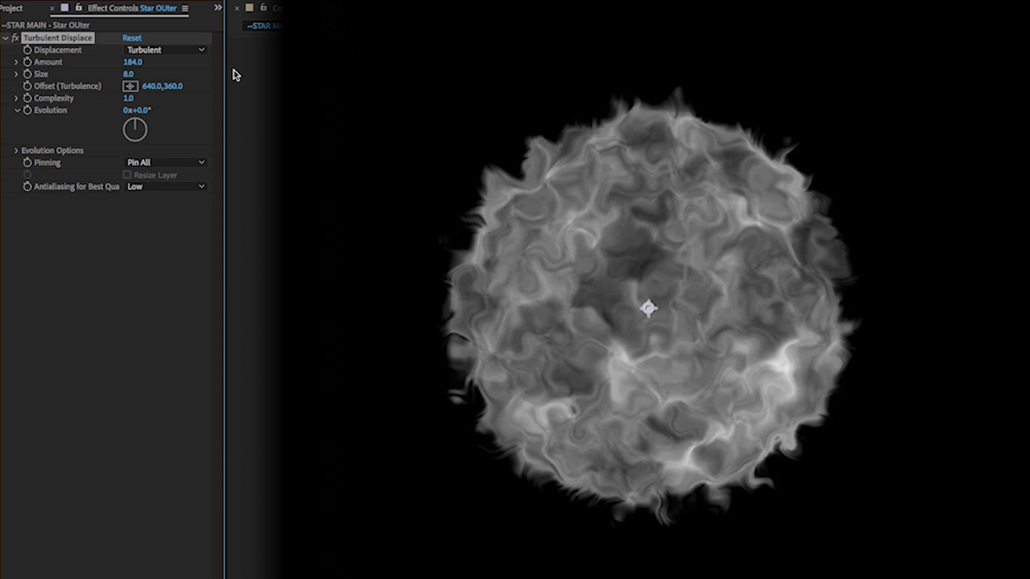
pyautogui.click(129, 74)
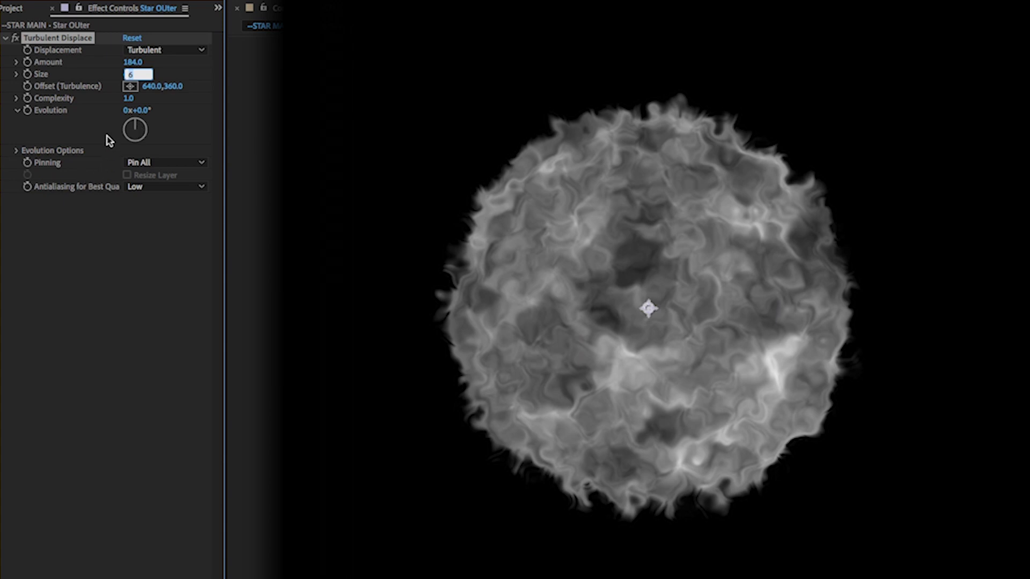
pyautogui.click(98, 316)
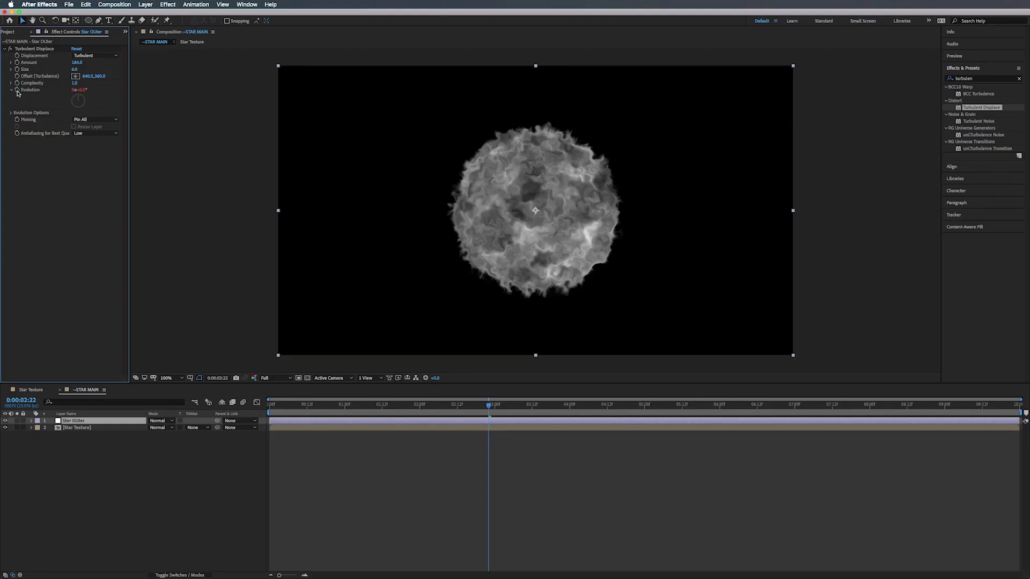
# Animate the Turbulent Displace Evolution with the expression time*200, preview it, and reduce the Amount to 131
pyautogui.keyDown('alt'); pyautogui.click(18, 91); pyautogui.keyUp('alt')
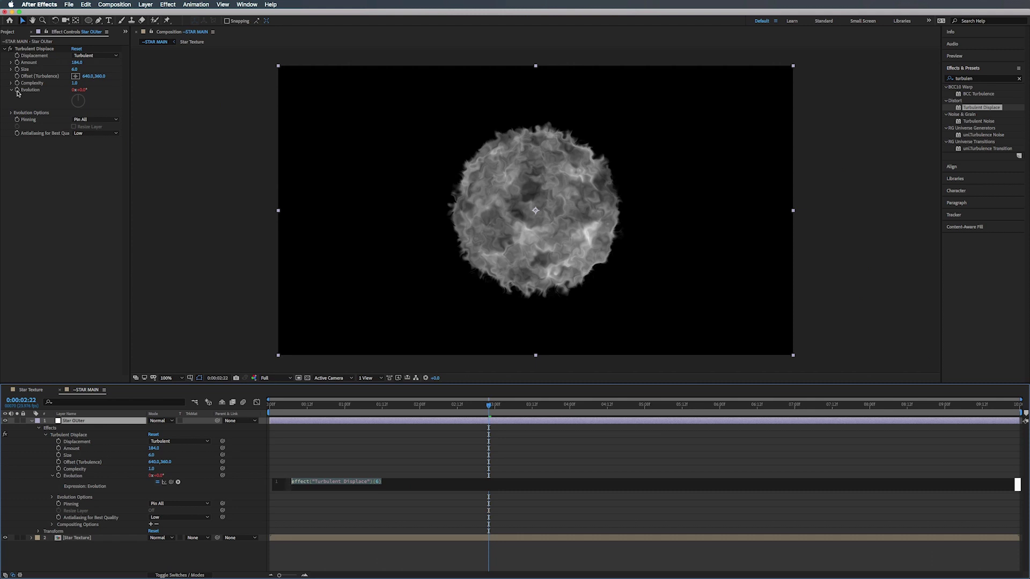
pyautogui.write('time*200')
pyautogui.click(279, 408)
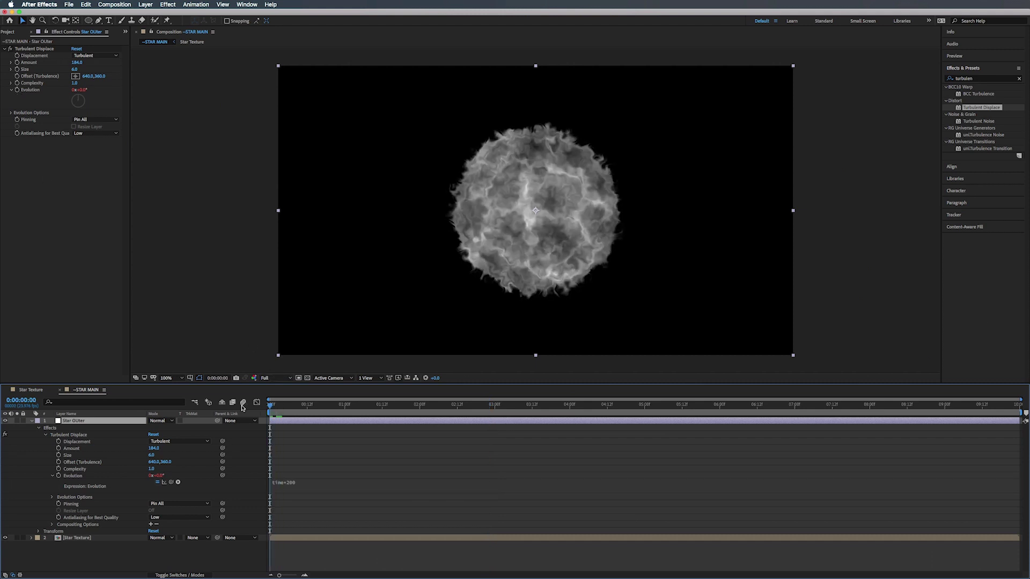
pyautogui.press('space')
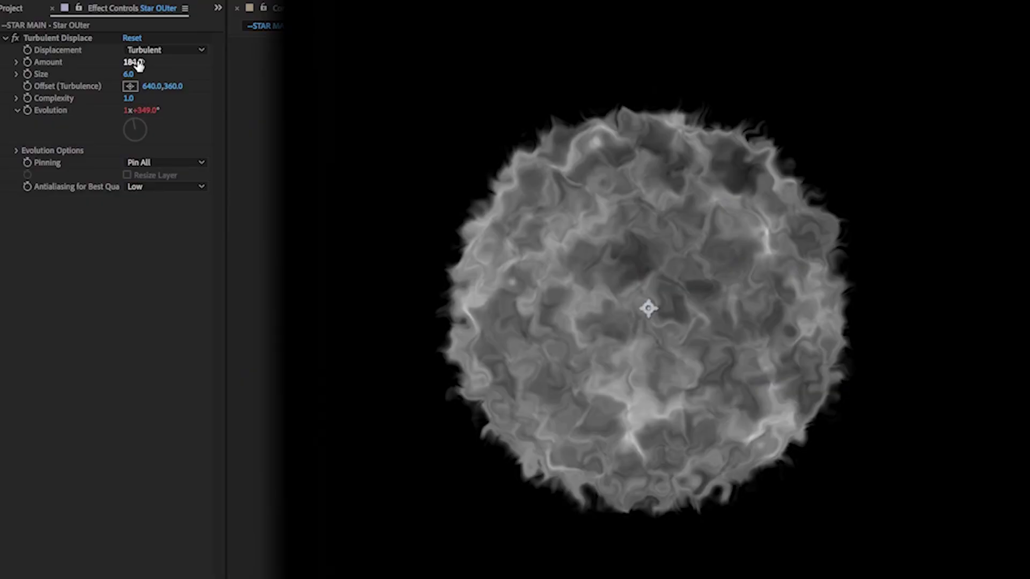
pyautogui.moveTo(138, 64); pyautogui.dragTo(106, 67)
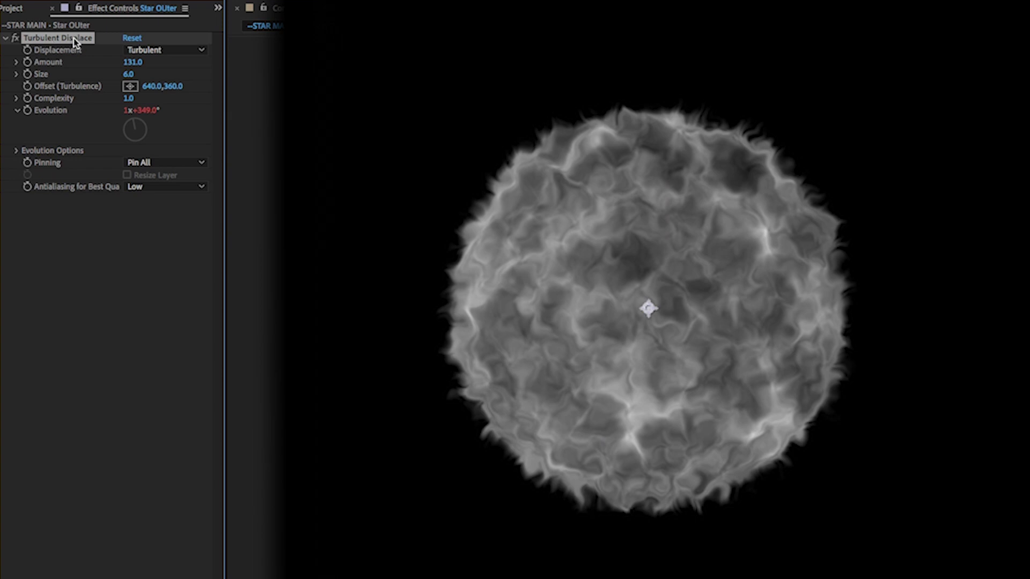
# Duplicate the Turbulent Displace effect on Star OUter, set the copy's Amount to 233 and Size to 7, and preview the animation
pyautogui.hotkey('ctrl', 'd')
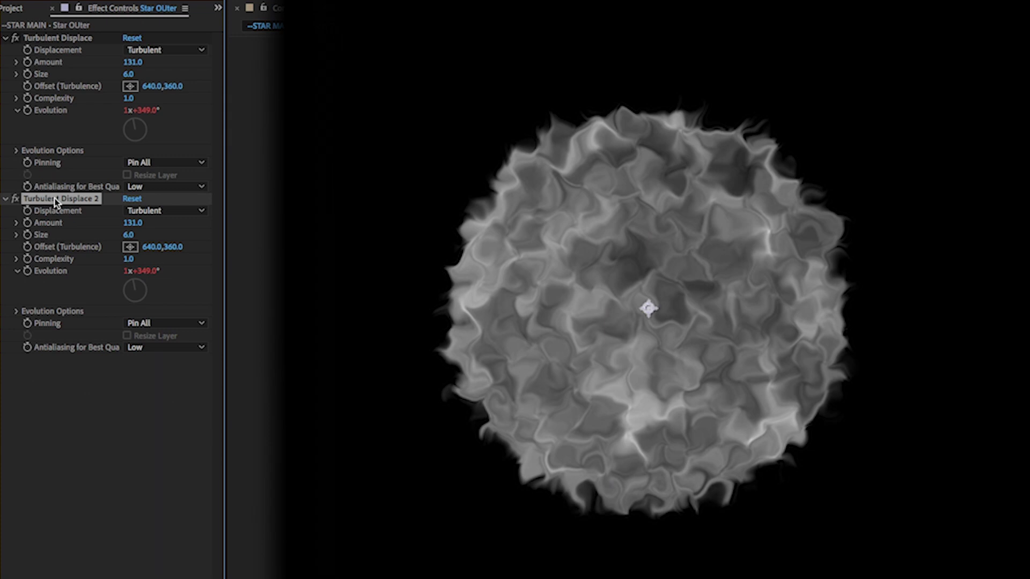
pyautogui.moveTo(134, 223); pyautogui.dragTo(202, 220)
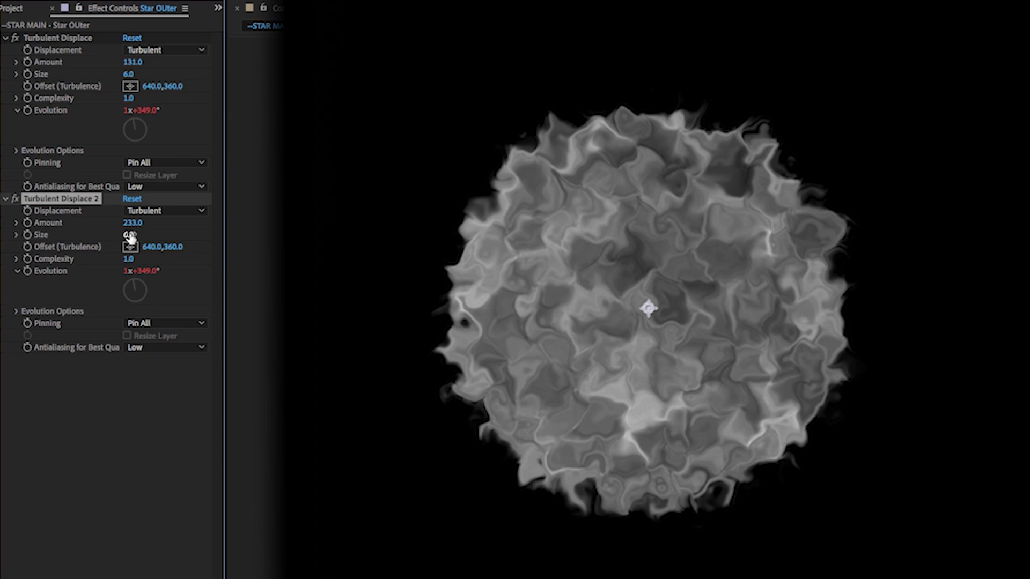
pyautogui.click(128, 234)
pyautogui.press('Up')
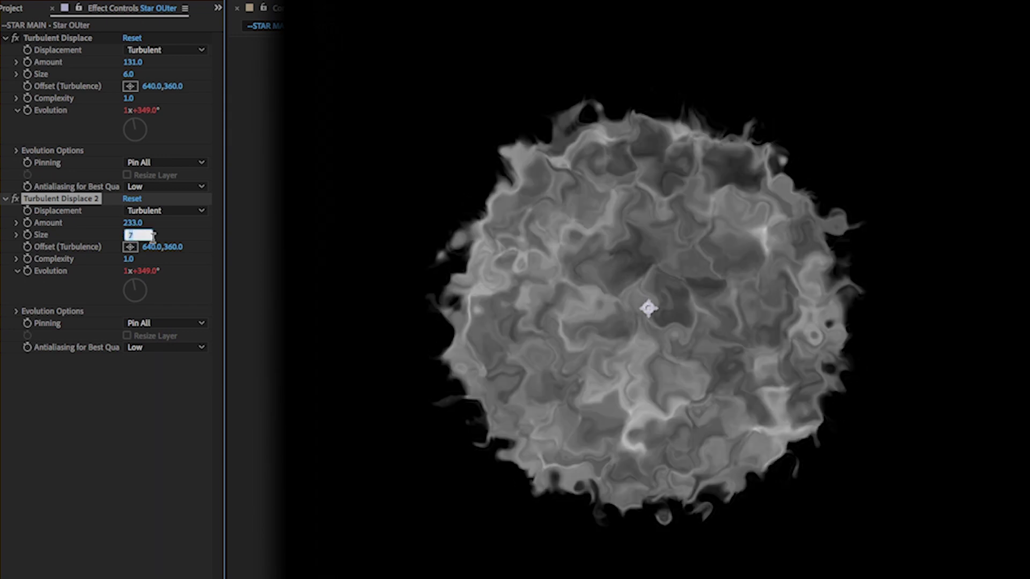
pyautogui.click(147, 427)
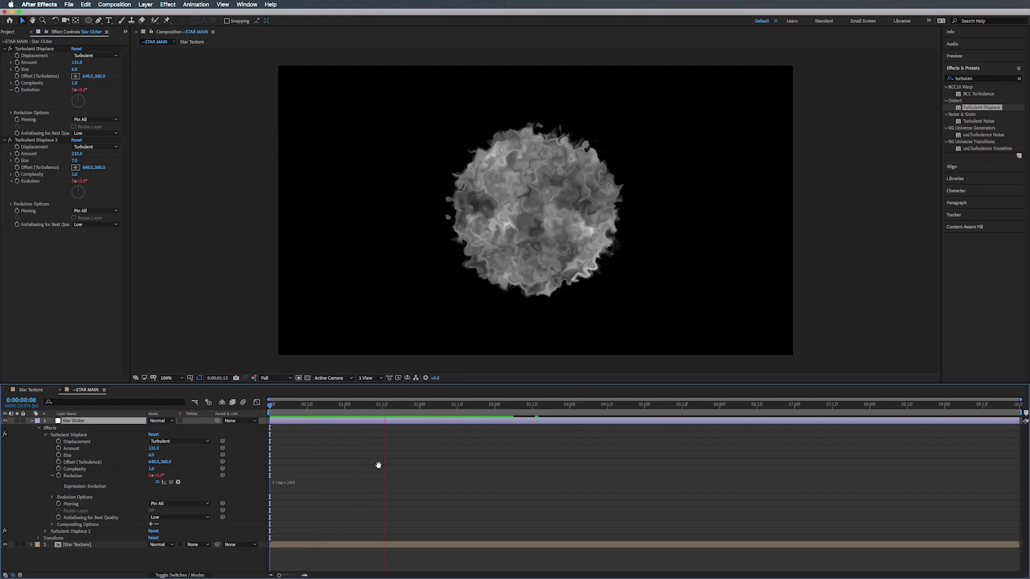
pyautogui.press('space')
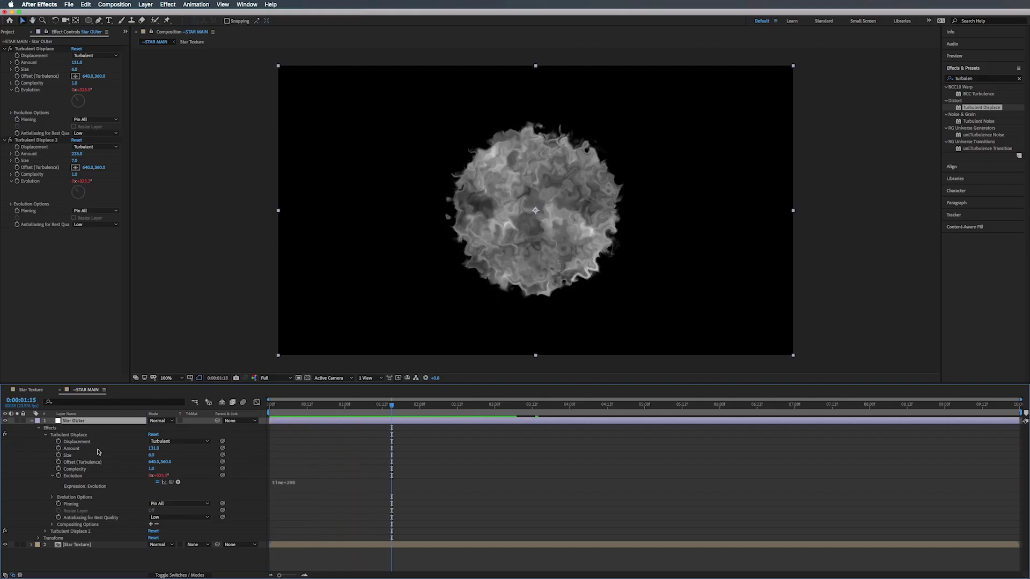
# Reduce the Effect Opacity in the Compositing Options of Turbulent Displace 2 on the Star OUter layer
pyautogui.click(31, 421)
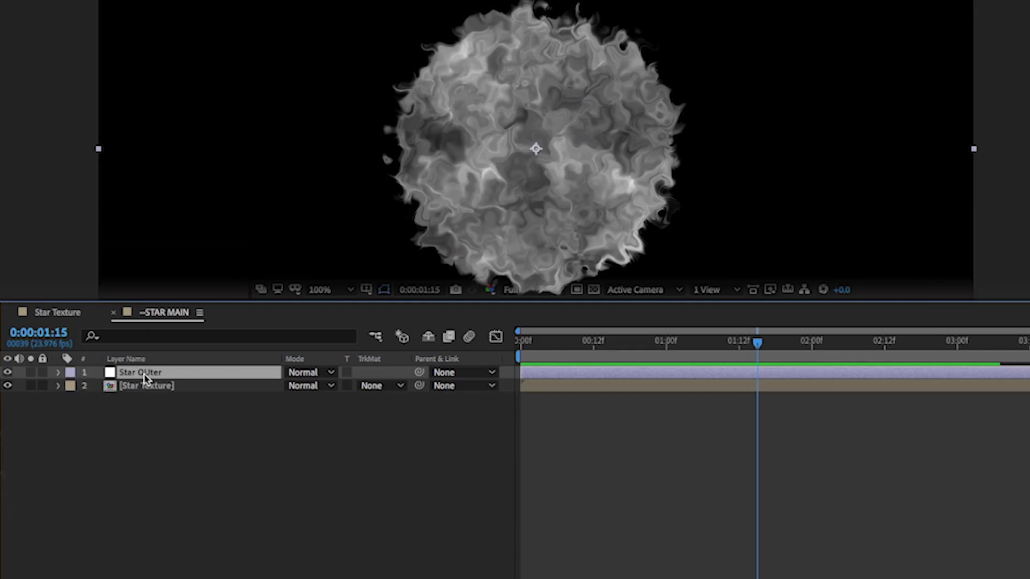
pyautogui.press('e')
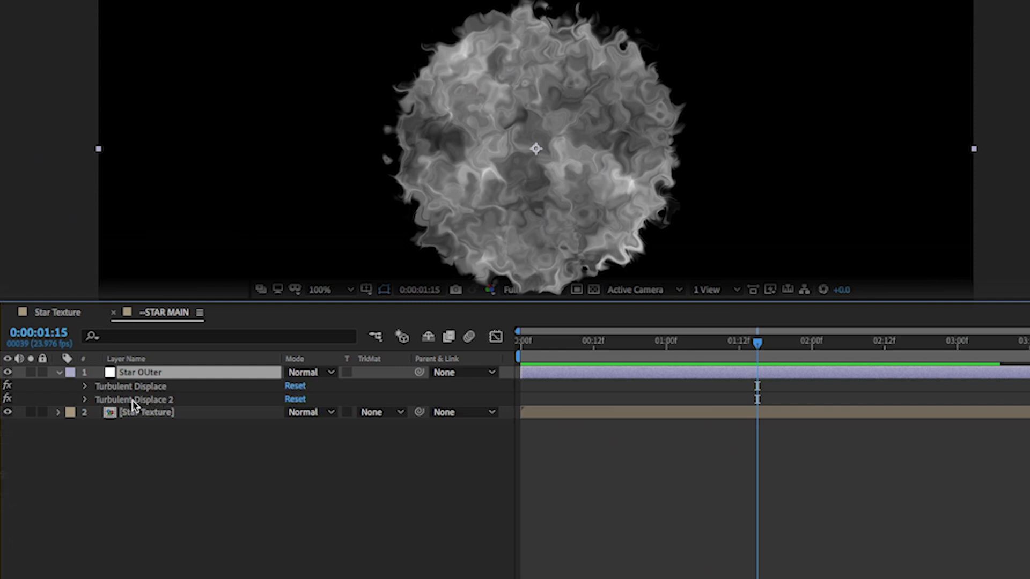
pyautogui.click(85, 400)
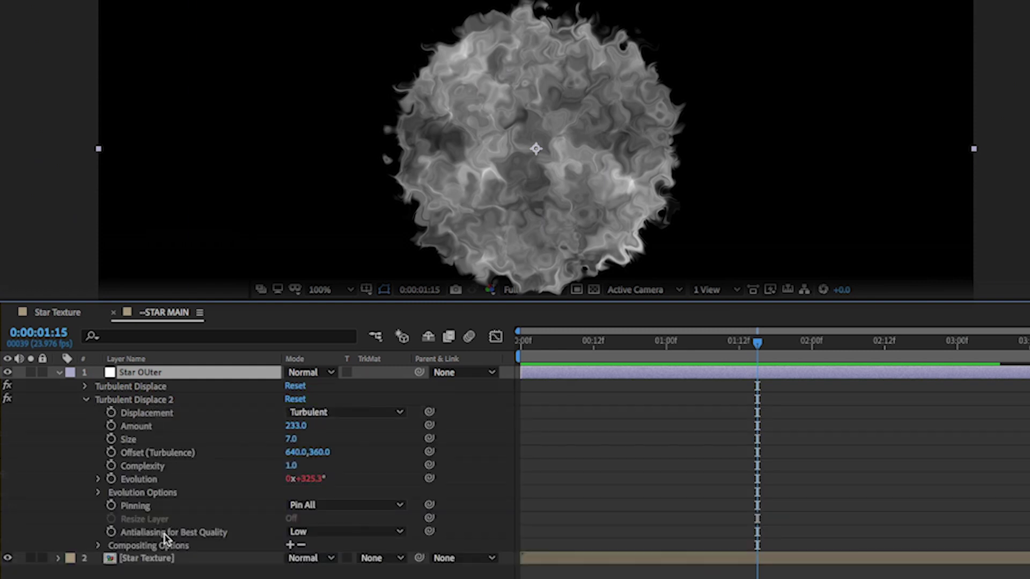
pyautogui.click(98, 546)
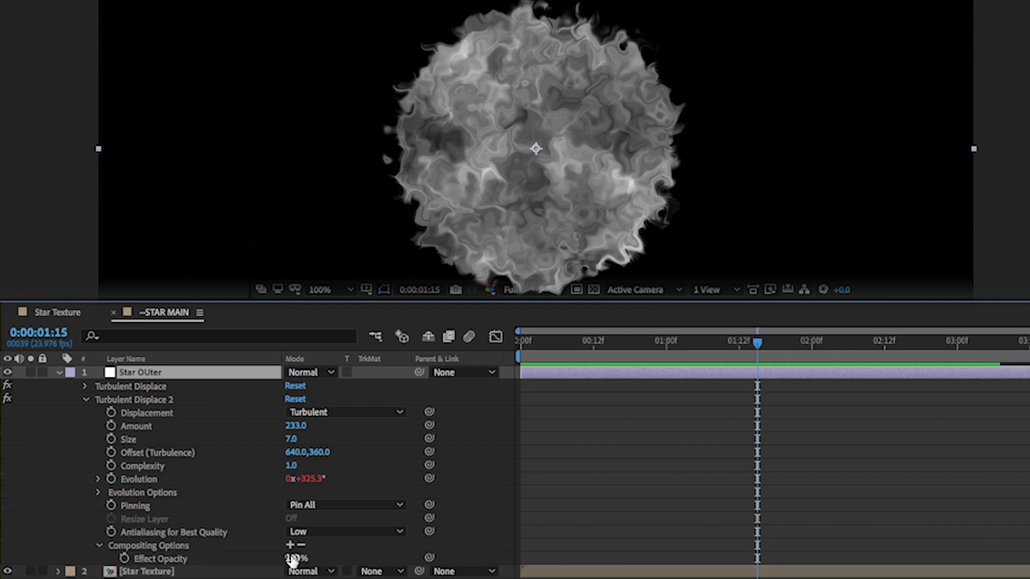
pyautogui.moveTo(290, 558); pyautogui.dragTo(286, 578)
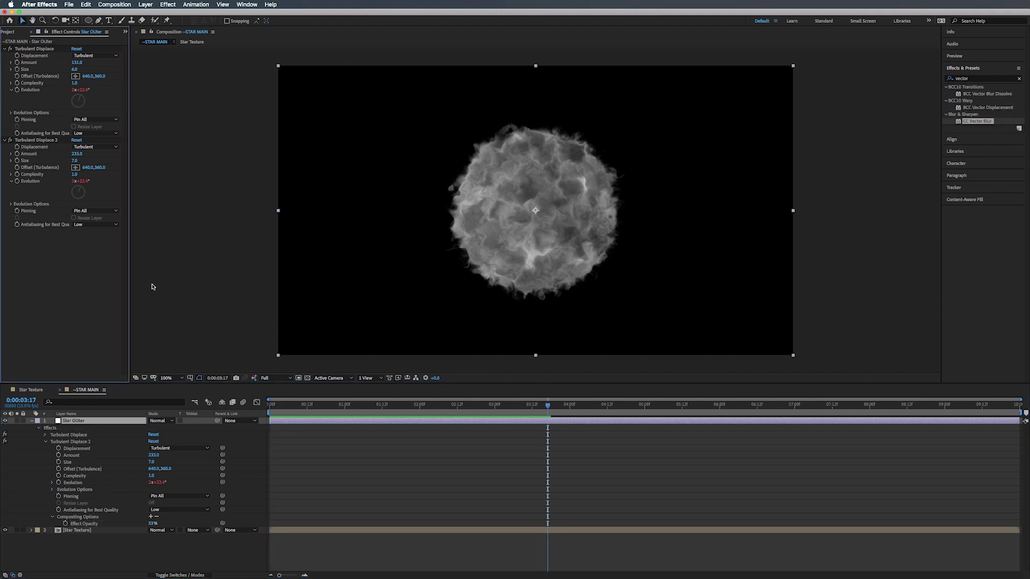
# Apply CC Vector Blur to Star OUter with Amount 21, Ridge Smoothness 6.7 and Map Softness 26.3, and preview the result
pyautogui.moveTo(980, 122); pyautogui.dragTo(76, 245)
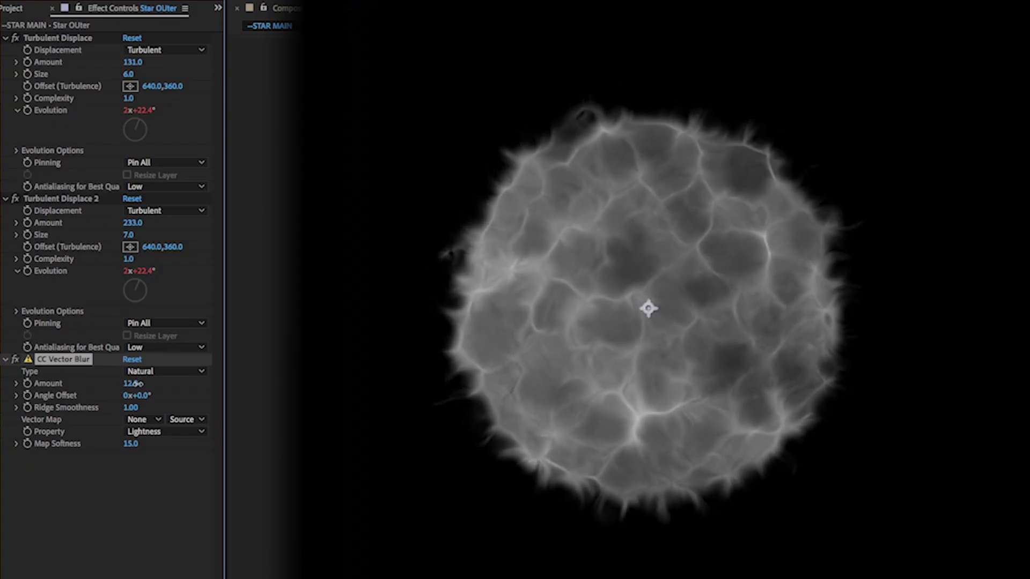
pyautogui.moveTo(138, 383); pyautogui.dragTo(172, 408)
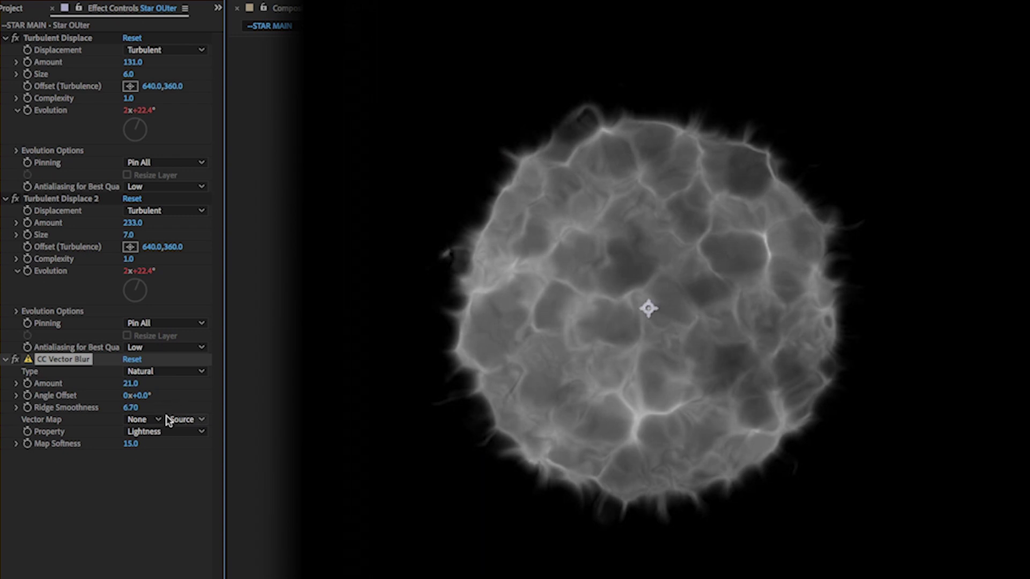
pyautogui.moveTo(133, 444); pyautogui.dragTo(210, 443)
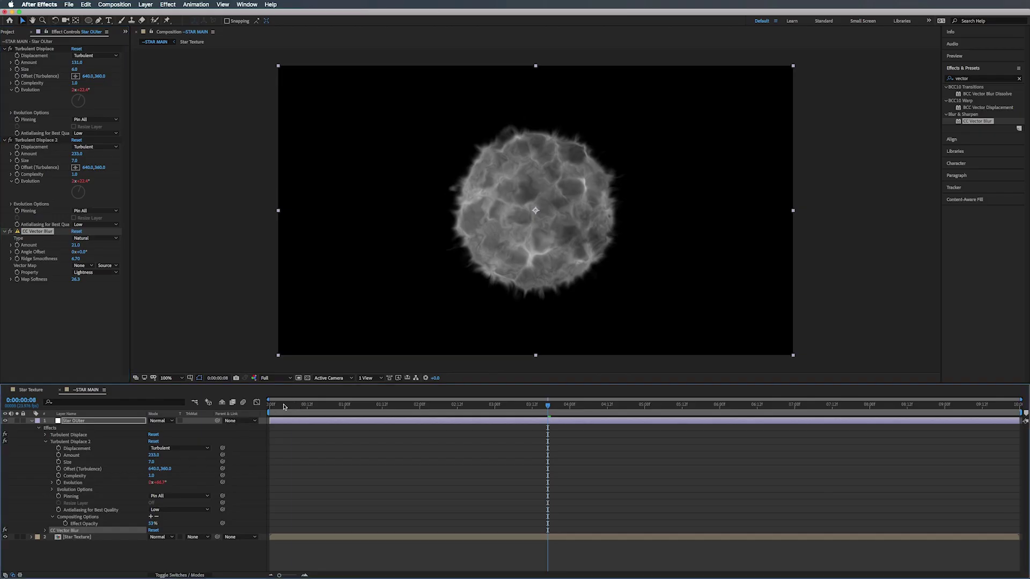
pyautogui.press('space')
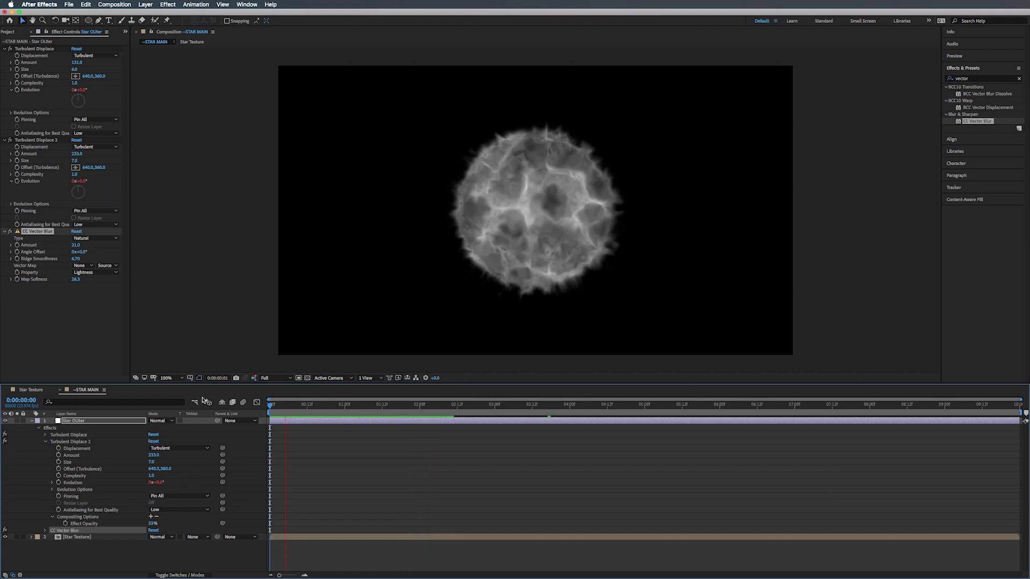
pyautogui.press('space')
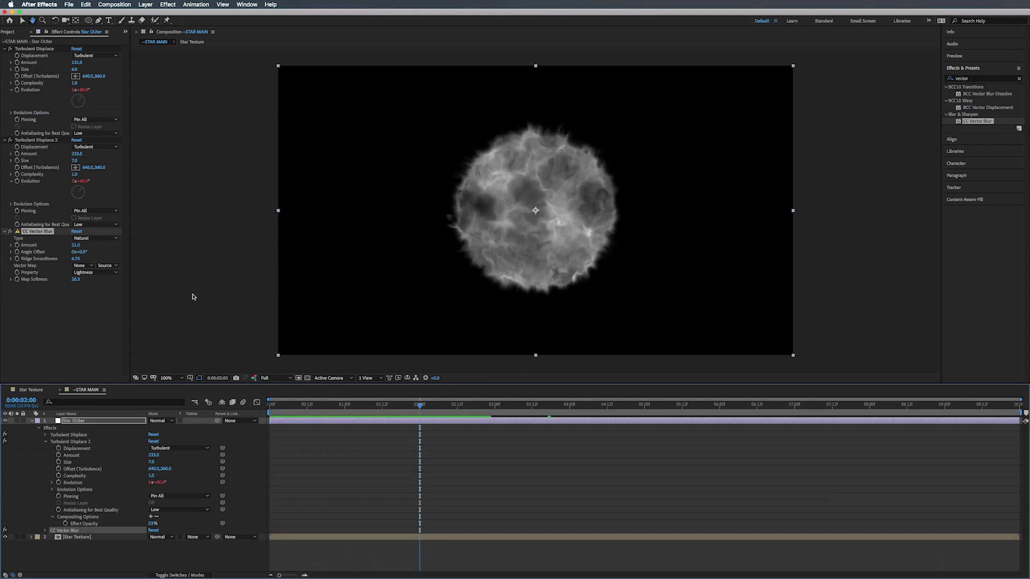
# Draw a circular mask on the Star OUter layer, centered on the star and slightly smaller than its outer edge
pyautogui.click(31, 420)
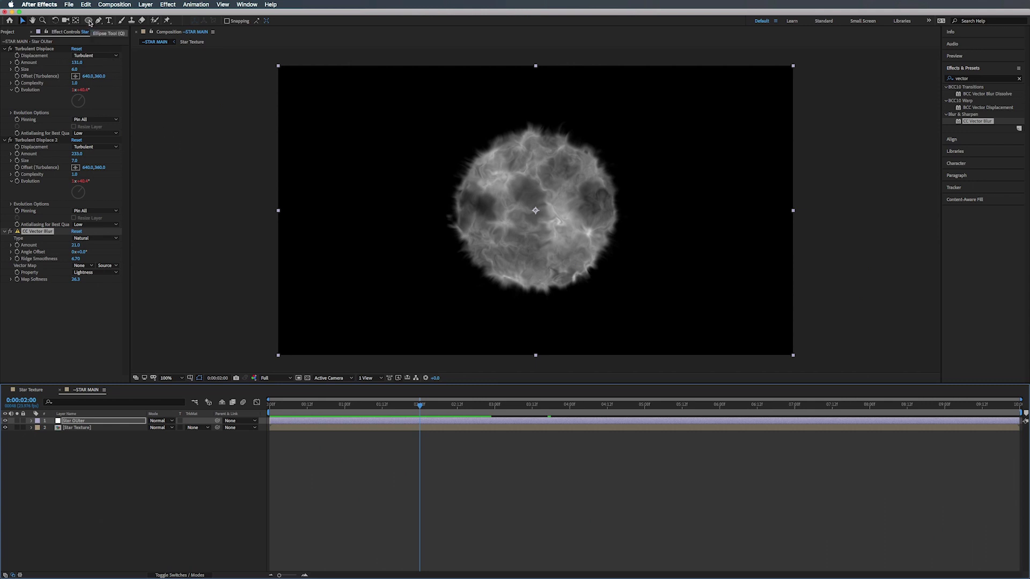
pyautogui.moveTo(89, 22)
pyautogui.mouseDown()
pyautogui.moveTo(106, 22)
pyautogui.moveTo(89, 22)
pyautogui.mouseUp()
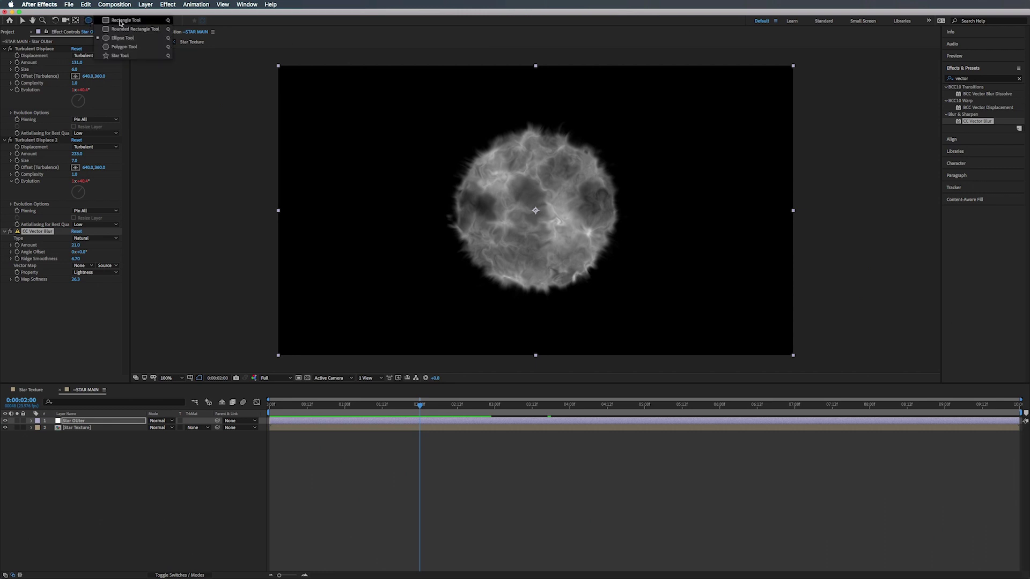
pyautogui.click(119, 40)
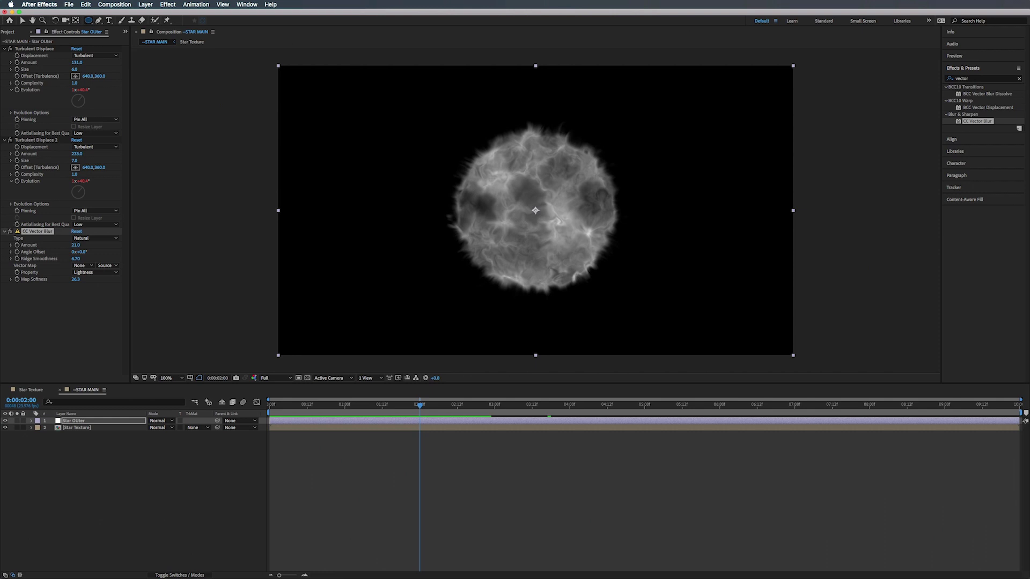
pyautogui.click(535, 210)
pyautogui.press('u')
pyautogui.press('u')
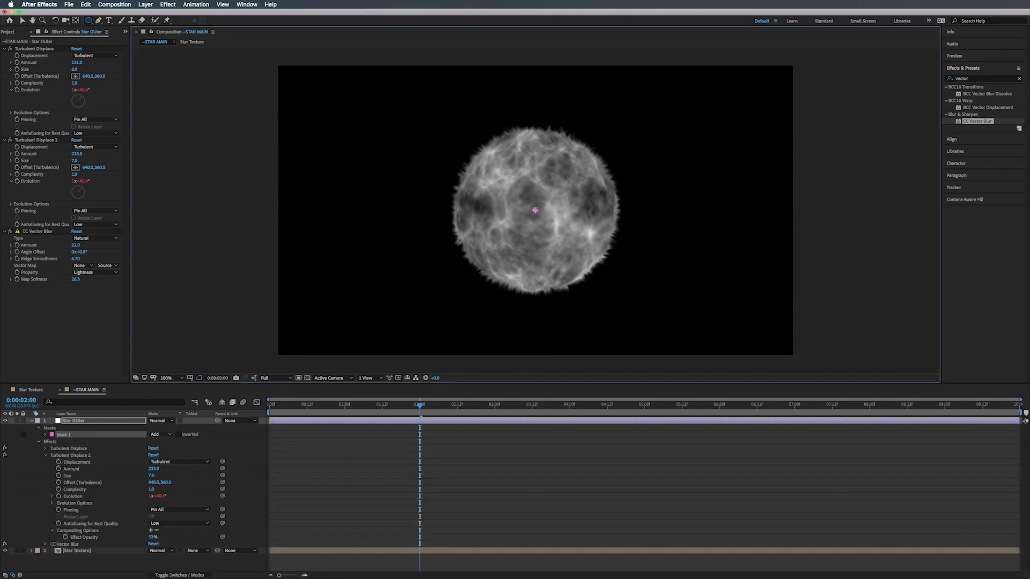
pyautogui.moveTo(535, 211); pyautogui.dragTo(590, 276)
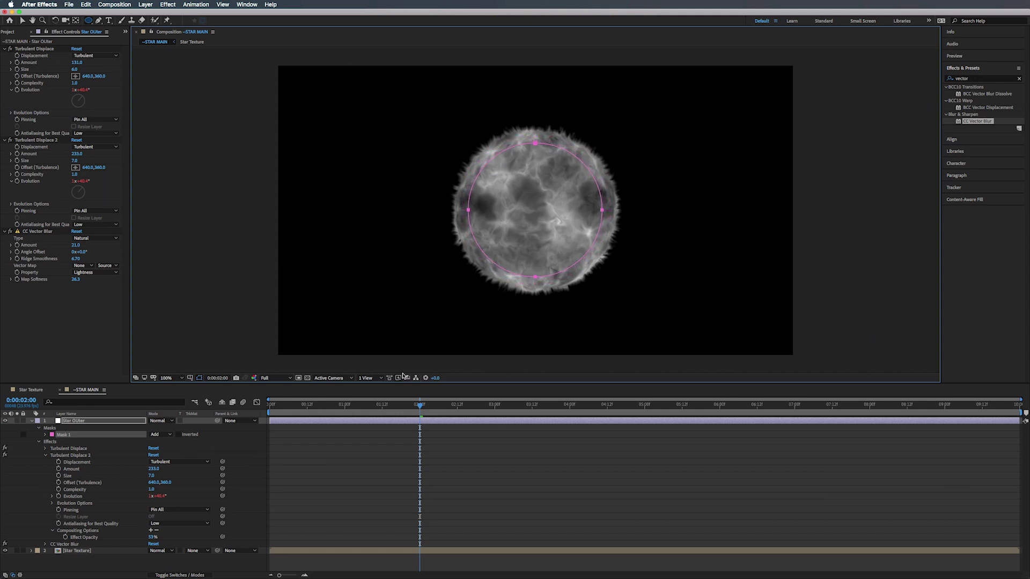
# Increase the Mask Feather of Mask 1 on Star OUter
pyautogui.press('u')
pyautogui.press('f')
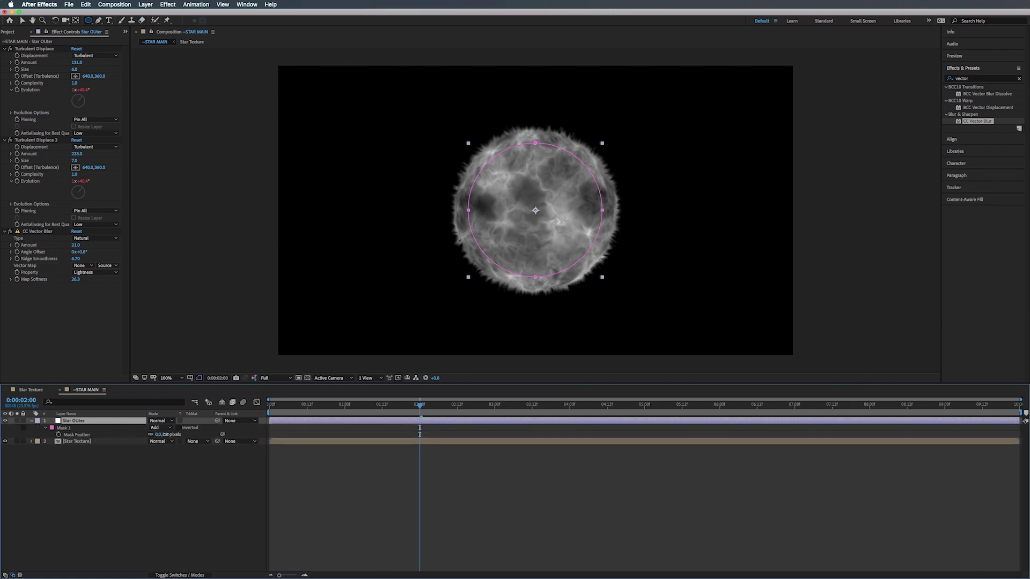
pyautogui.moveTo(167, 436); pyautogui.dragTo(193, 433)
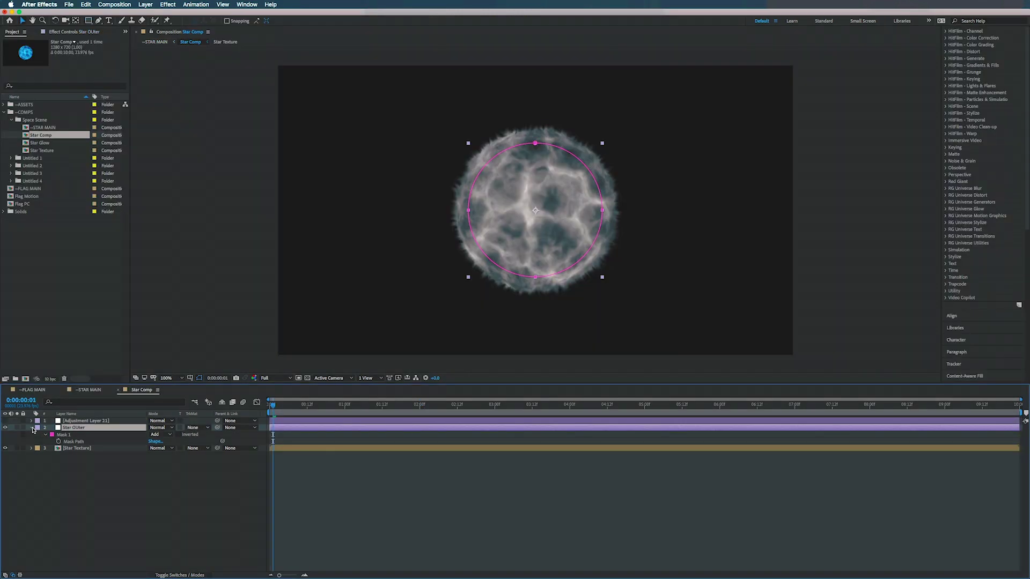
# Set the mode of Mask 1 on the Star OUter layer to Subtract
pyautogui.click(31, 428)
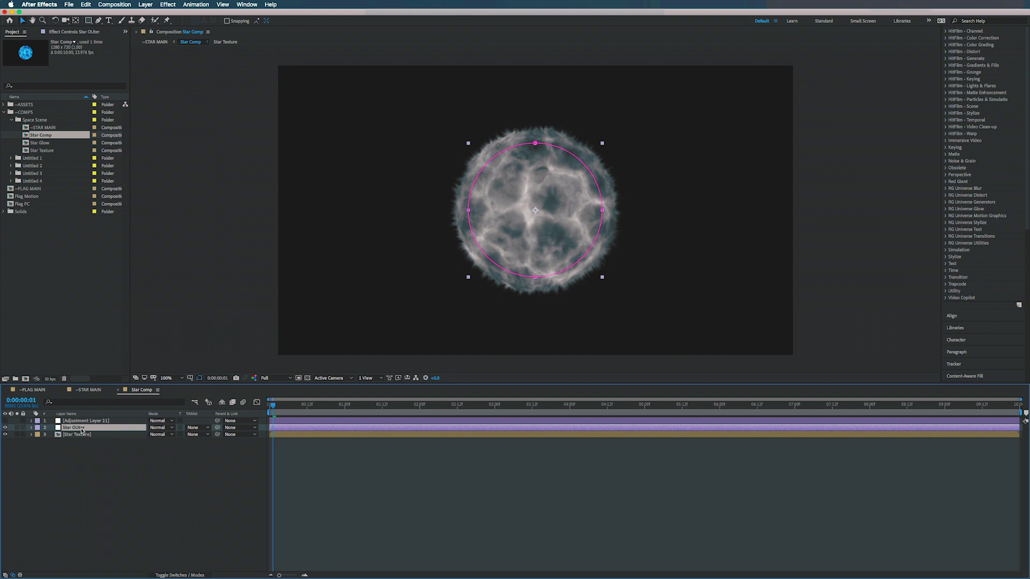
pyautogui.press('m')
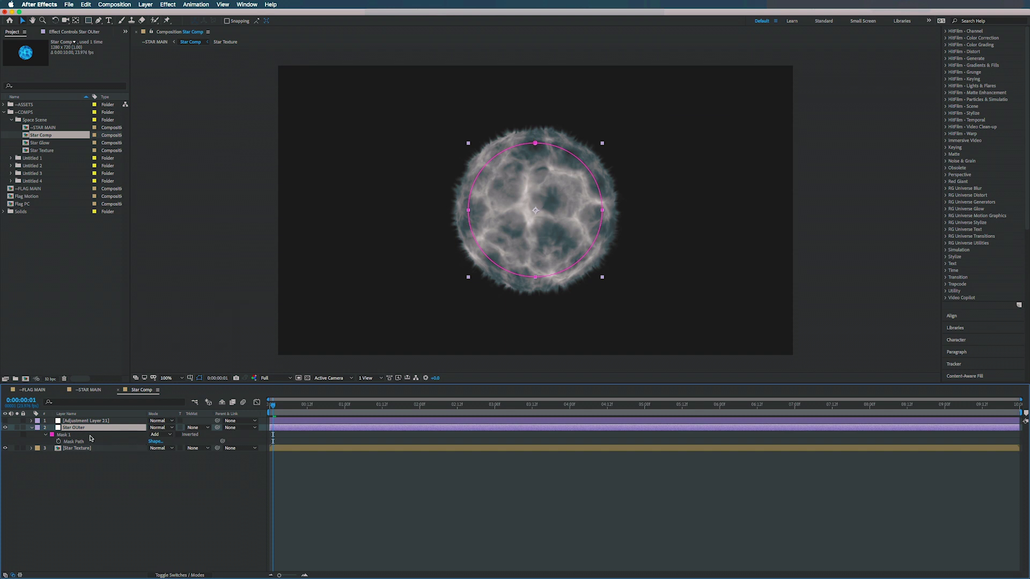
pyautogui.click(157, 435)
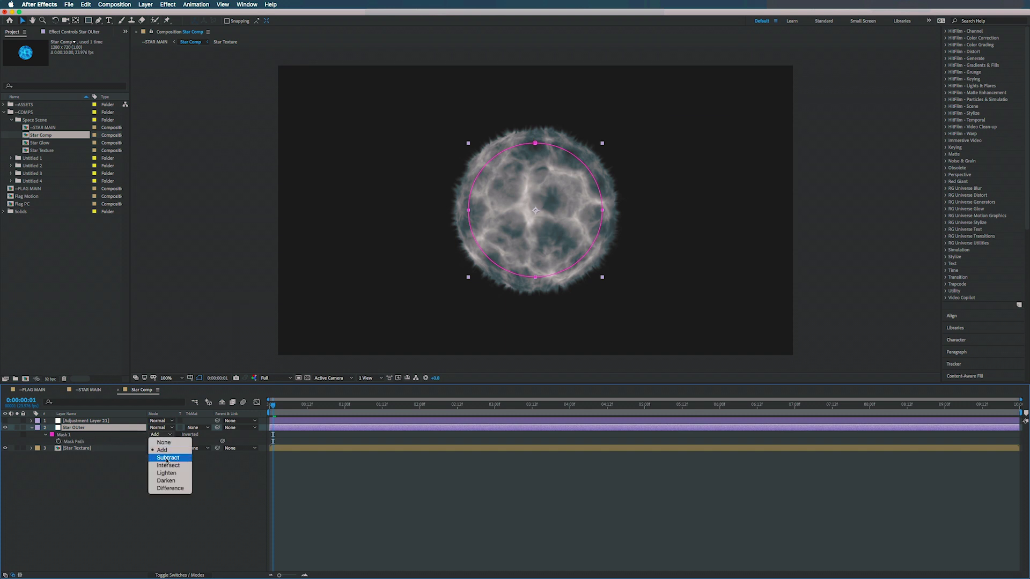
pyautogui.click(167, 458)
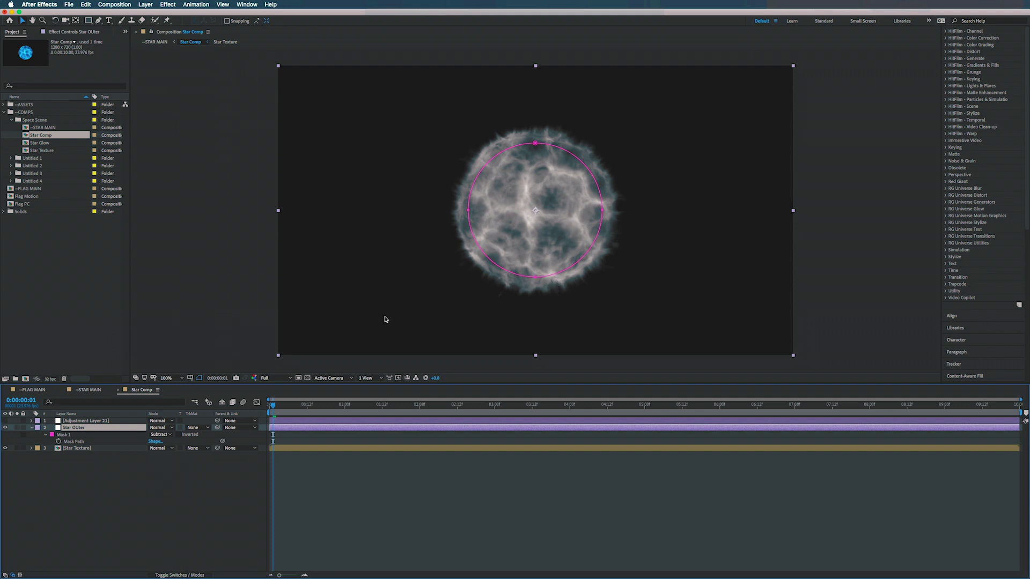
pyautogui.click(159, 436)
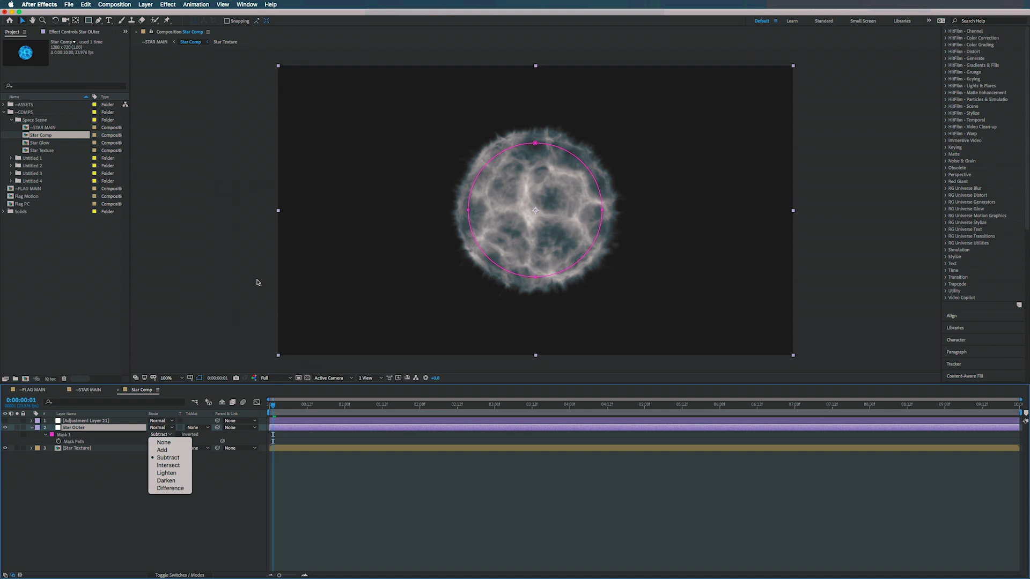
pyautogui.click(163, 435)
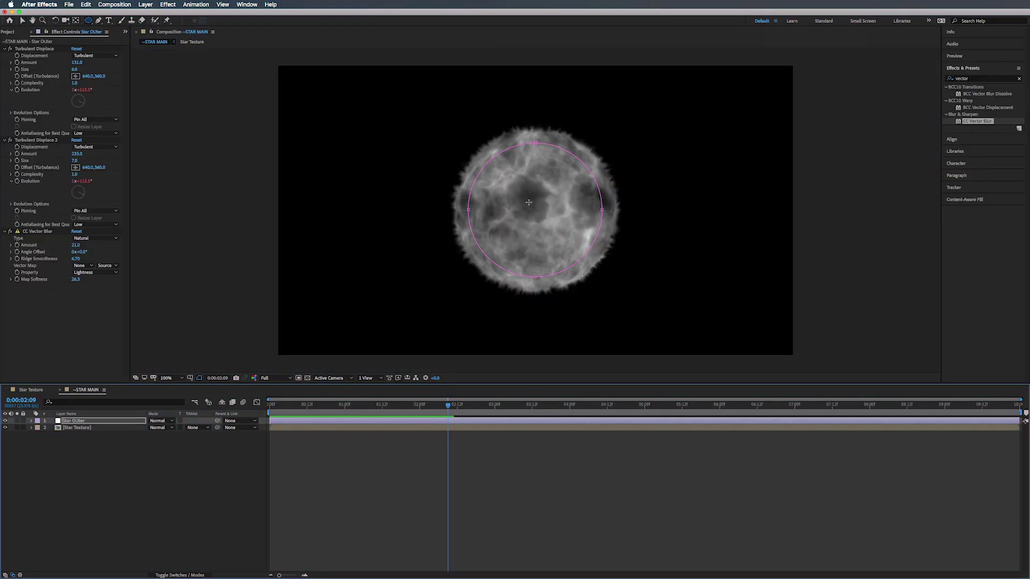
# Add a new adjustment layer above Star OUter, apply VC Color Vibrance to it, and look at the project's color depth setting
pyautogui.rightClick(101, 475)
pyautogui.moveTo(122, 478)
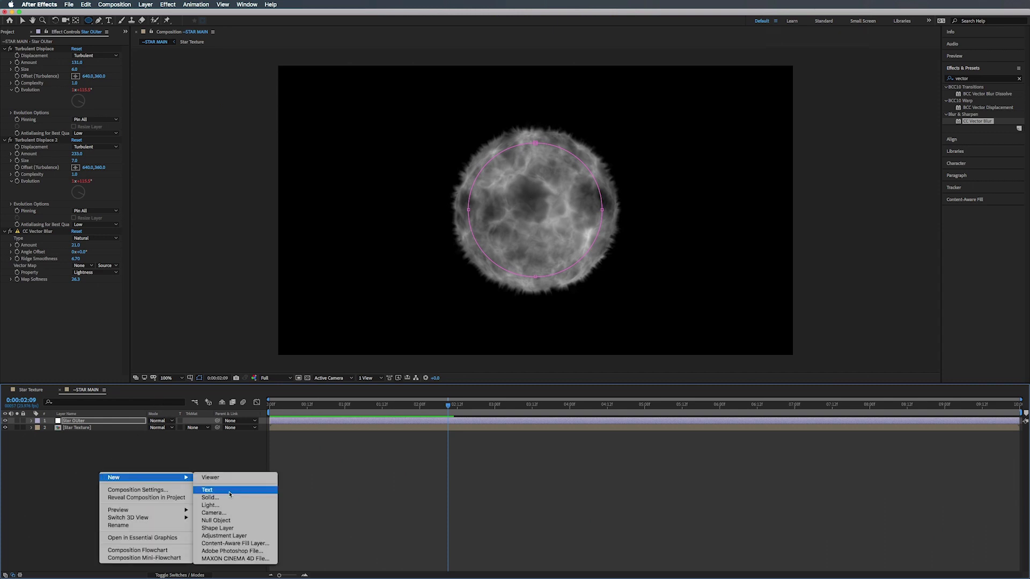
pyautogui.click(228, 536)
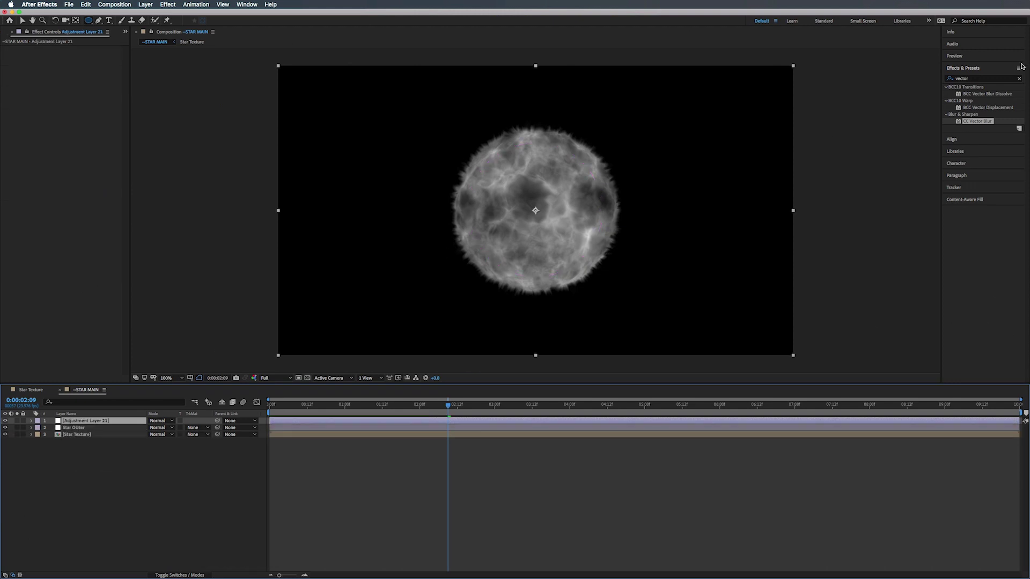
pyautogui.click(974, 79)
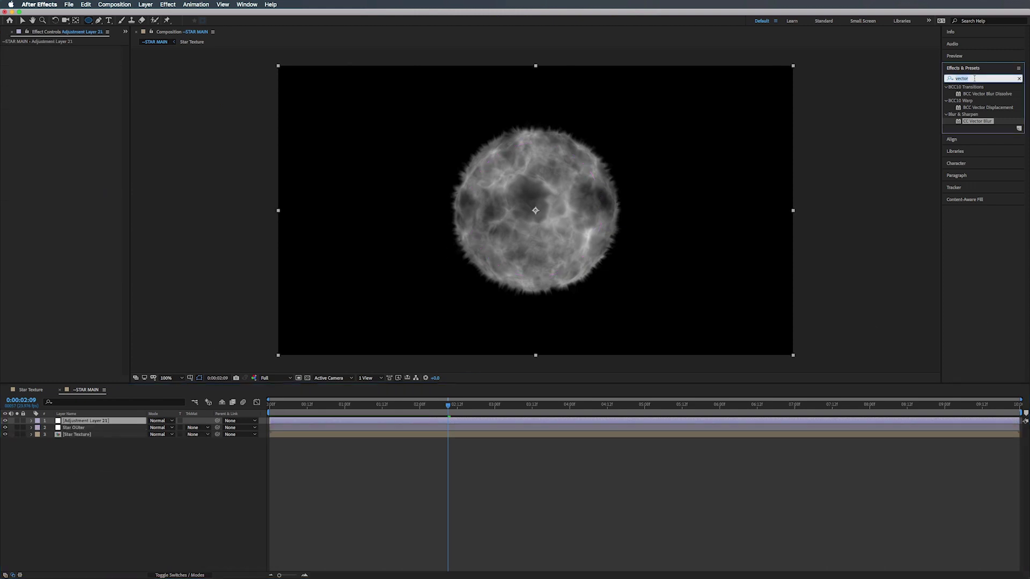
pyautogui.write('vc color')
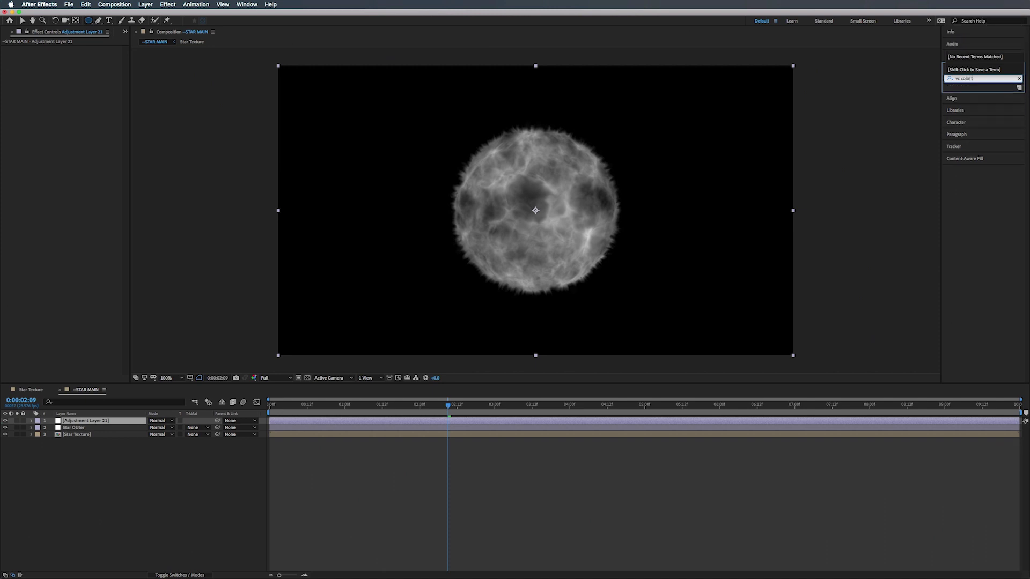
pyautogui.moveTo(981, 94); pyautogui.dragTo(84, 97)
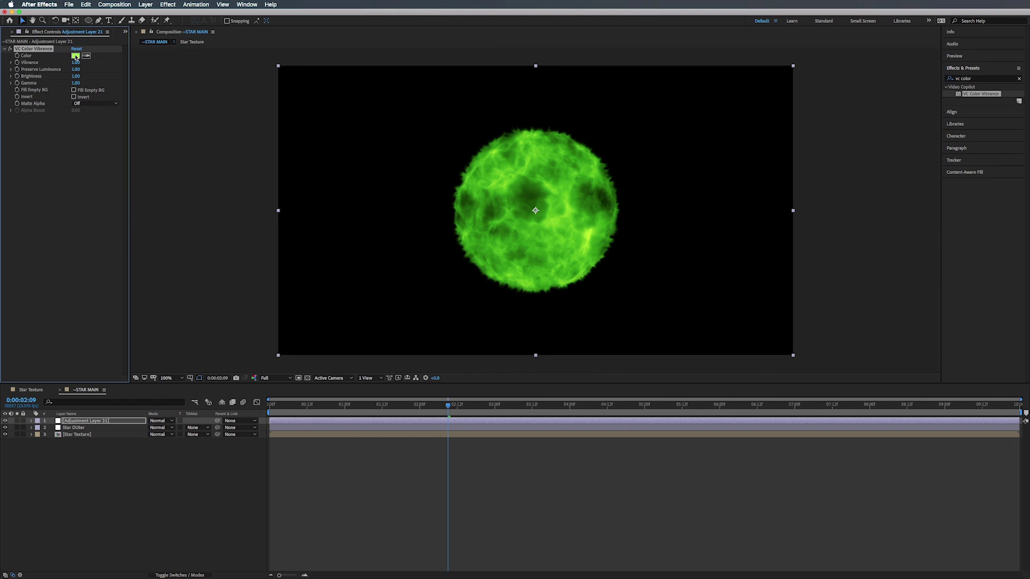
pyautogui.press('super+0')
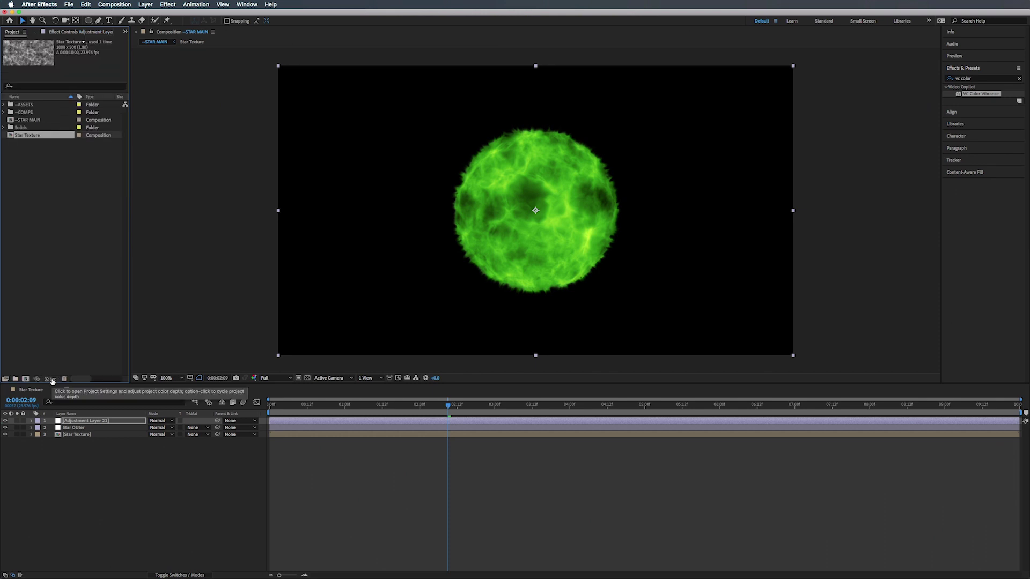
pyautogui.click(69, 33)
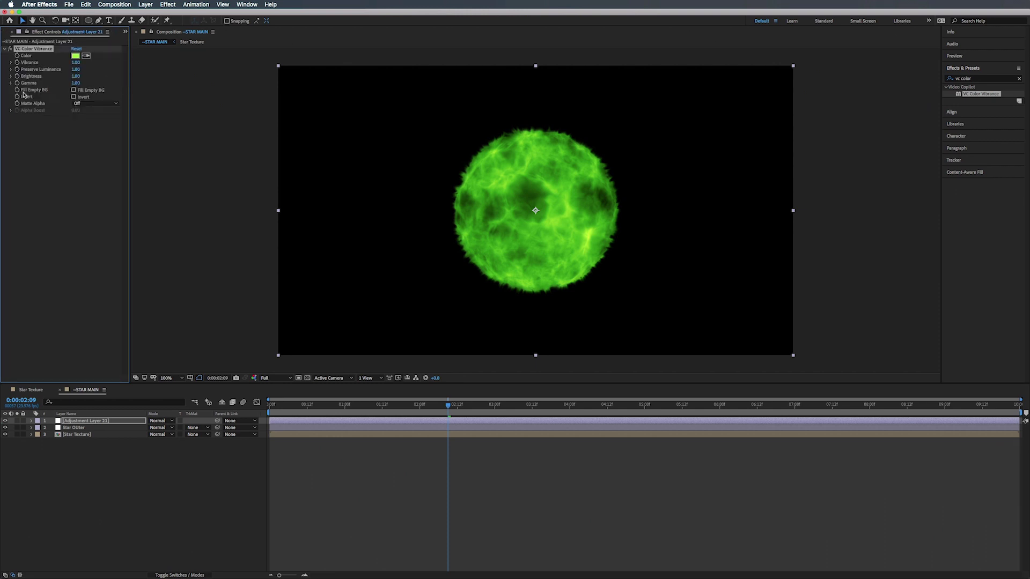
# Change the VC Color Vibrance color on the top adjustment layer to a fully saturated bright sky blue
pyautogui.click(75, 56)
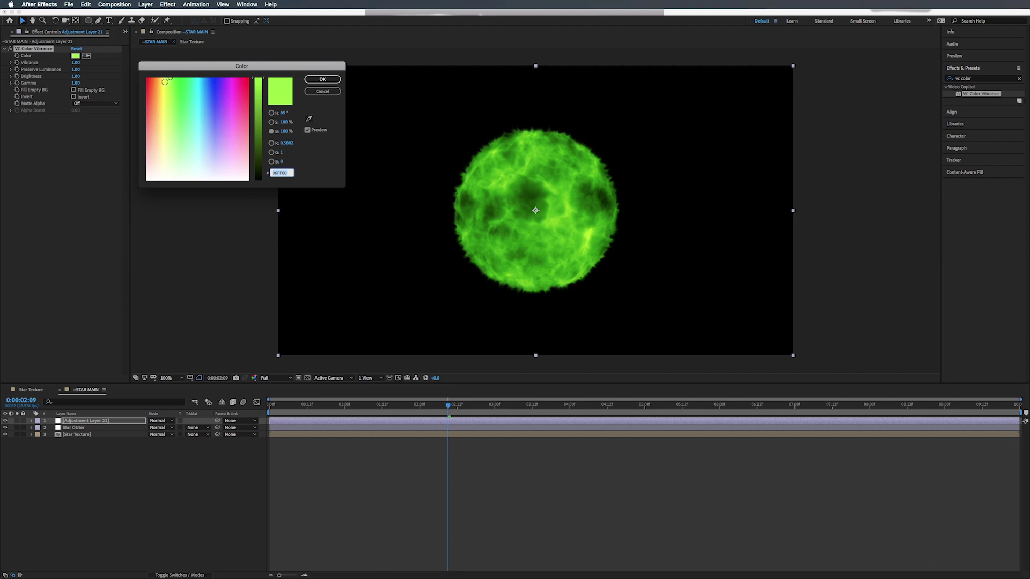
pyautogui.moveTo(165, 82); pyautogui.dragTo(200, 73)
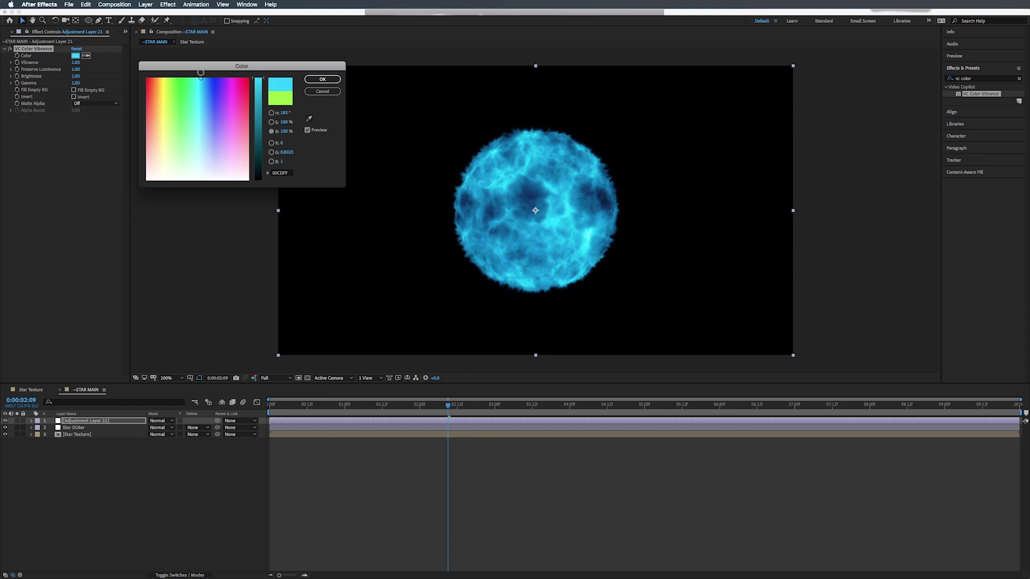
pyautogui.moveTo(201, 72); pyautogui.dragTo(201, 73)
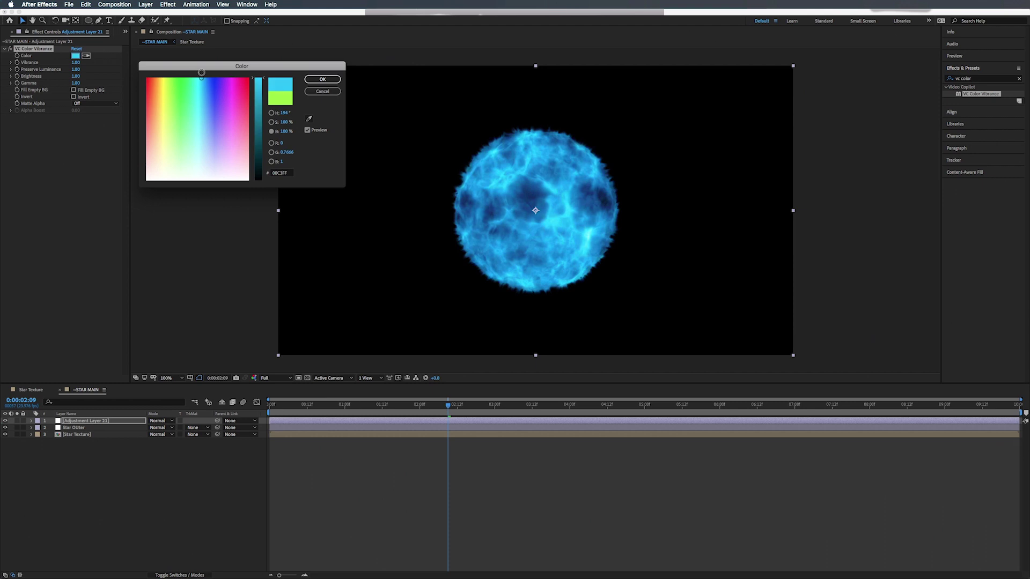
pyautogui.click(322, 79)
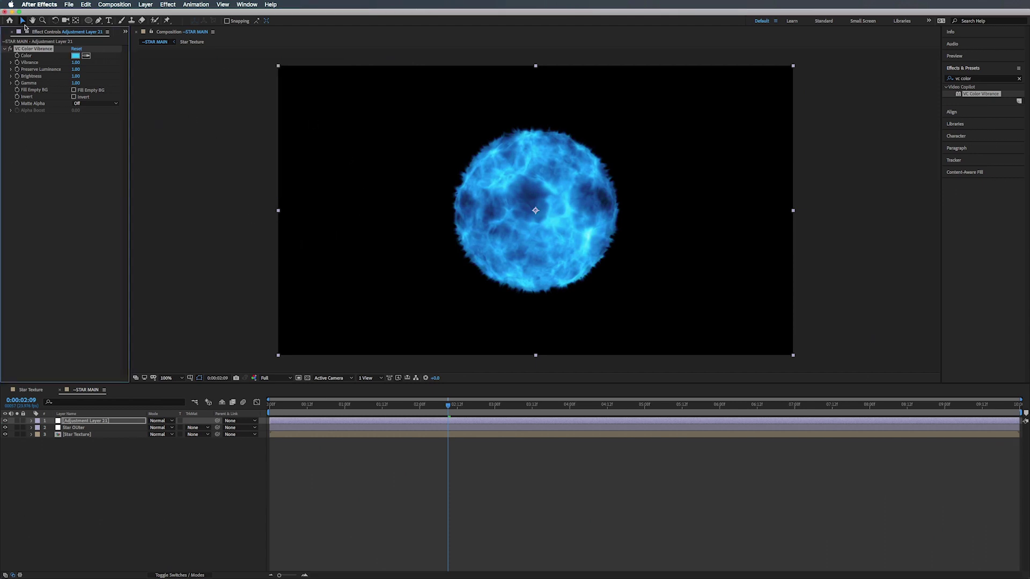
pyautogui.click(5, 49)
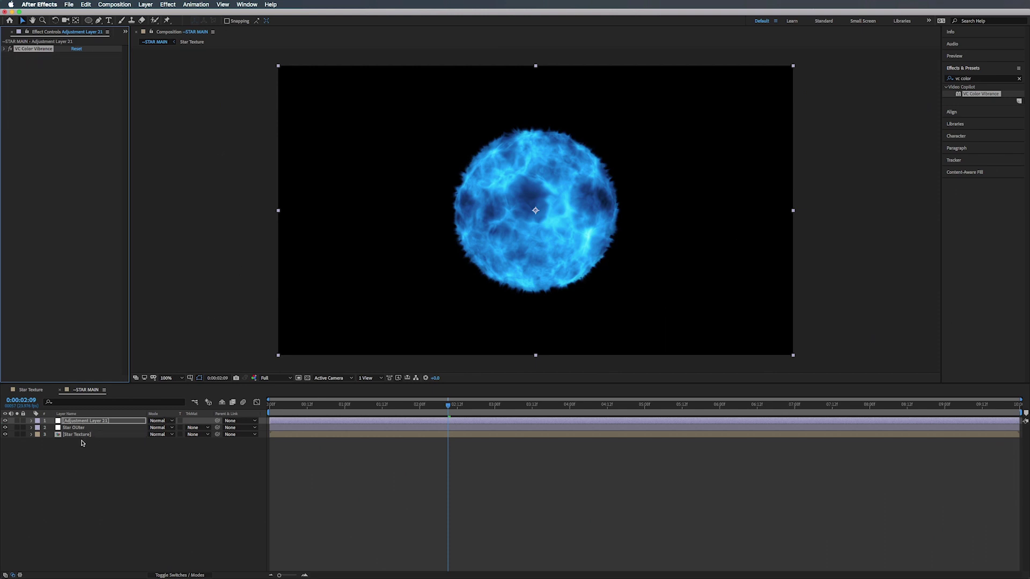
# Pre-compose the adjustment layer, Star OUter and Star Texture layers into a new composition named Star Comp
pyautogui.click(88, 422)
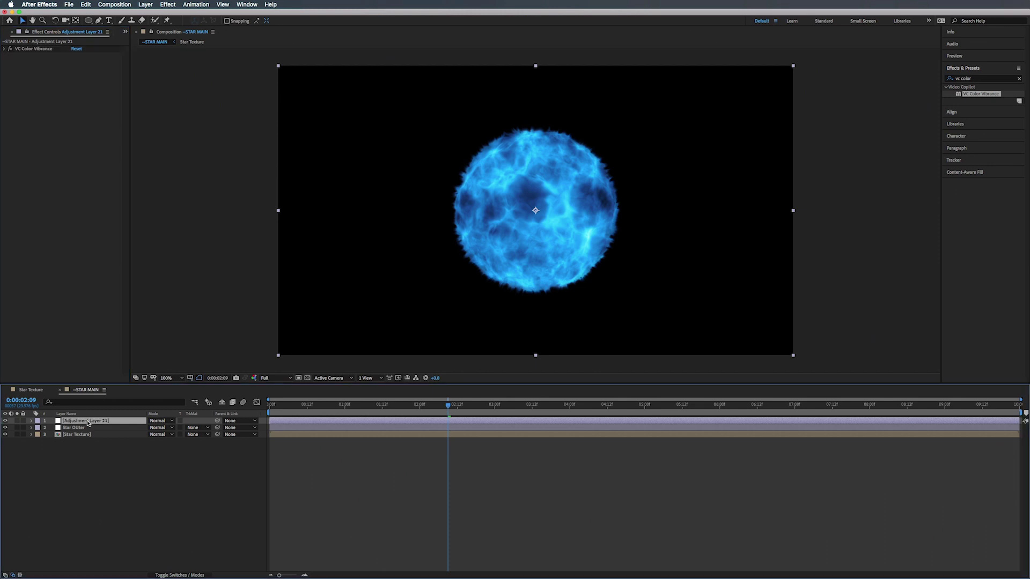
pyautogui.keyDown('shift'); pyautogui.click(84, 435); pyautogui.keyUp('shift')
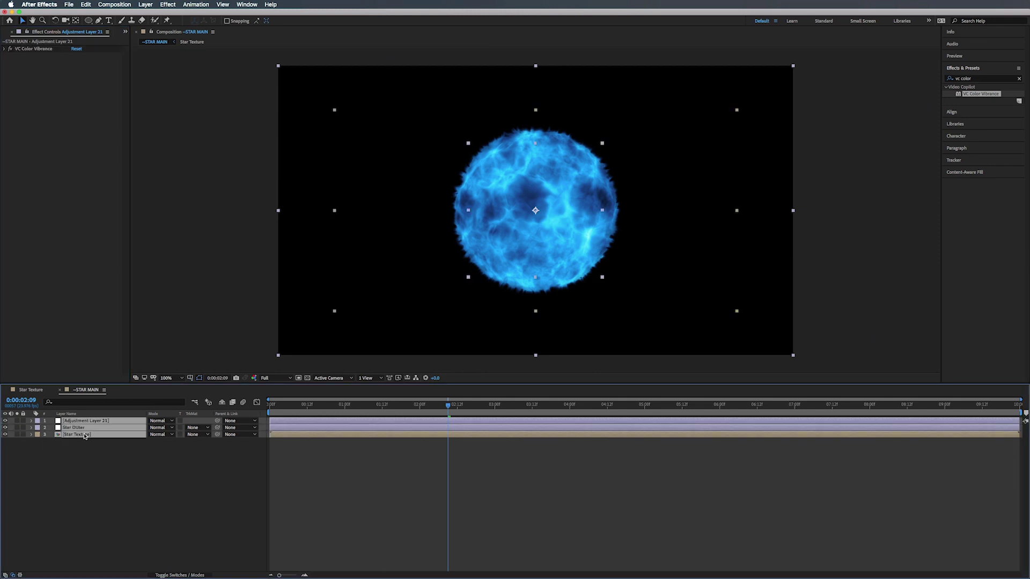
pyautogui.press('super+shift+c')
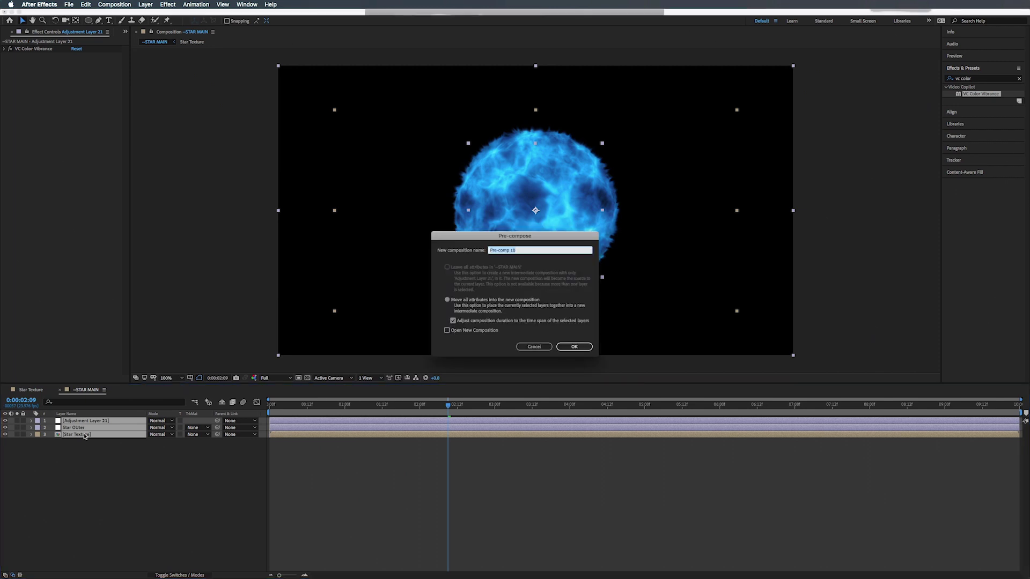
pyautogui.write('Star Comp')
pyautogui.press('Return')
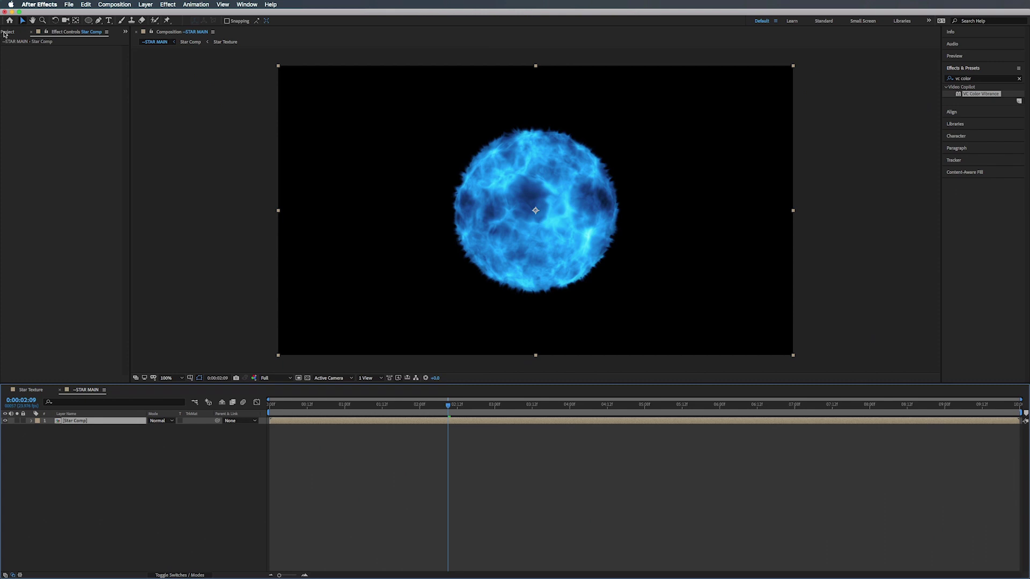
# Look up the Star Comp composition among the project's items
pyautogui.click(8, 32)
pyautogui.click(66, 228)
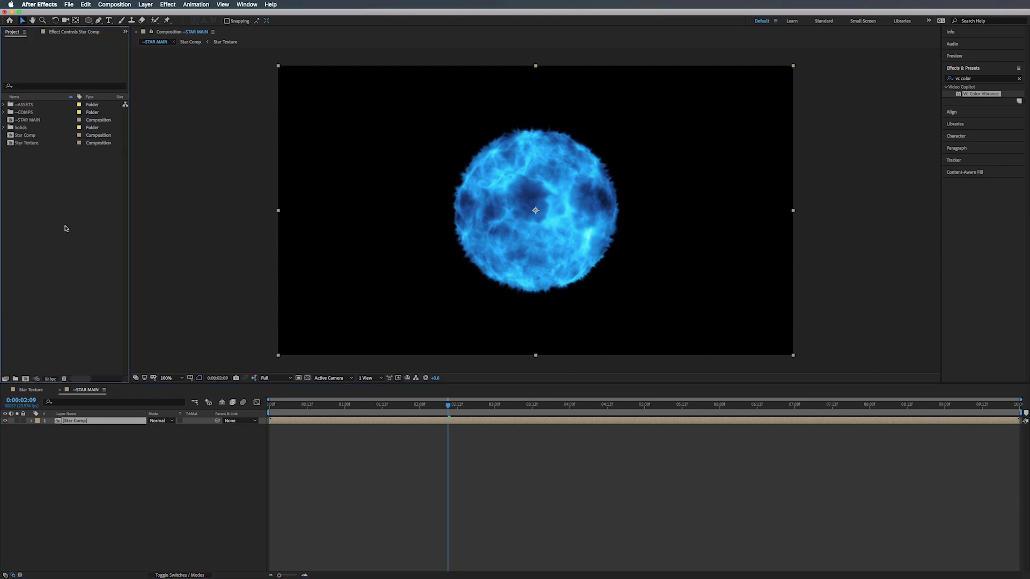
pyautogui.click(22, 137)
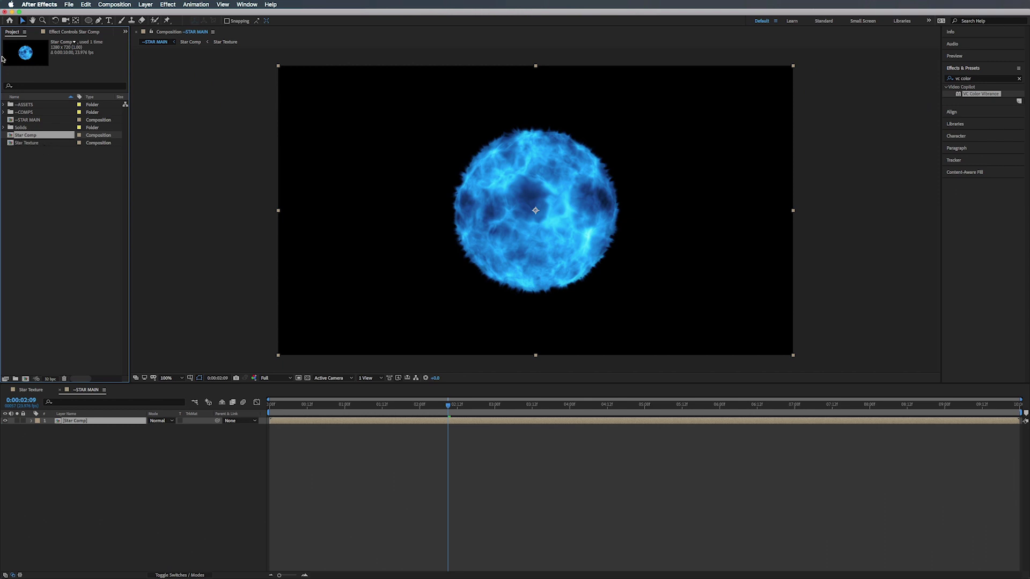
# Duplicate the Star Comp layer in STAR MAIN, hide Star Texture inside it, and compare the contents of both copies
pyautogui.click(82, 422)
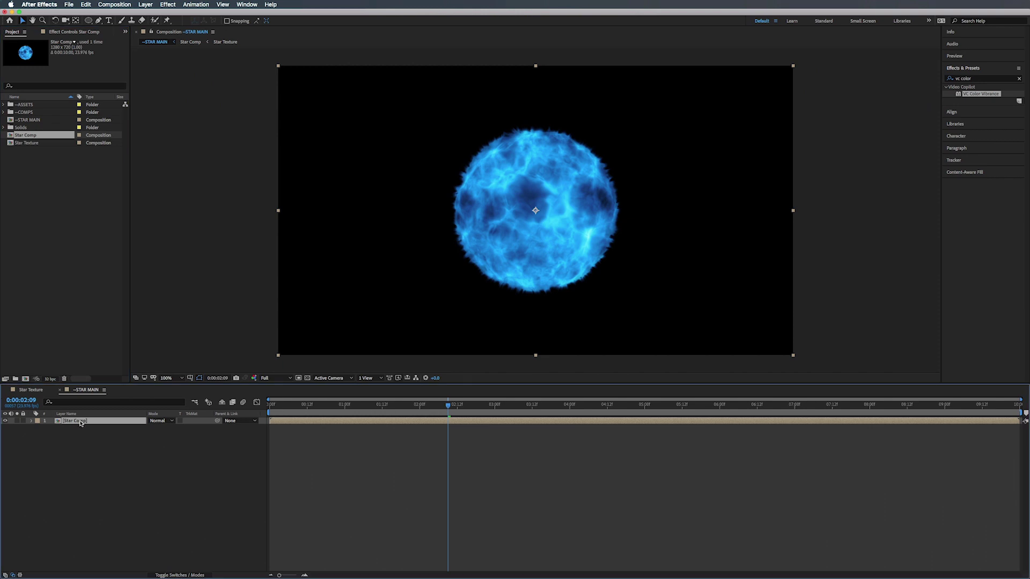
pyautogui.press('super+d')
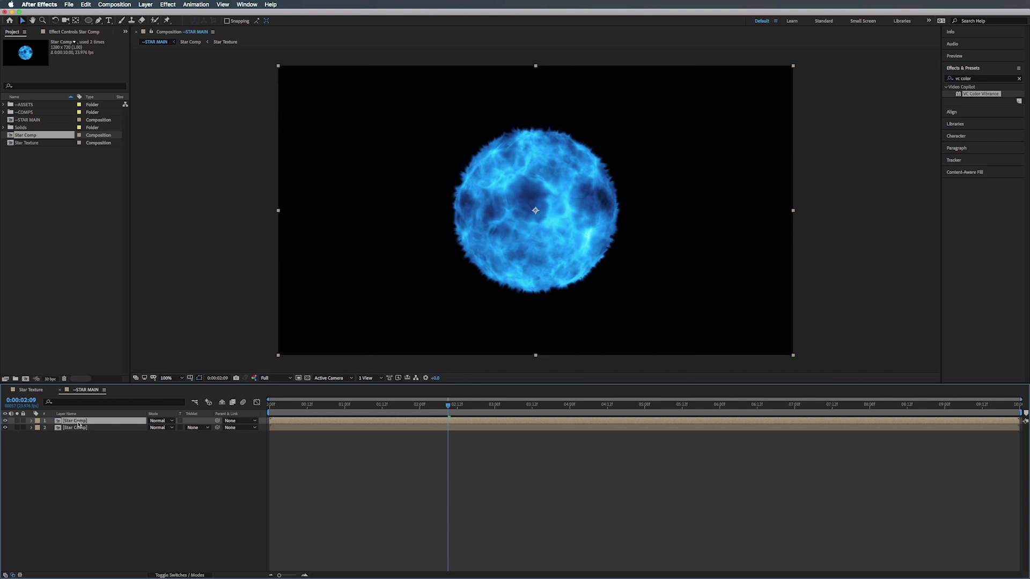
pyautogui.doubleClick(78, 423)
pyautogui.click(81, 435)
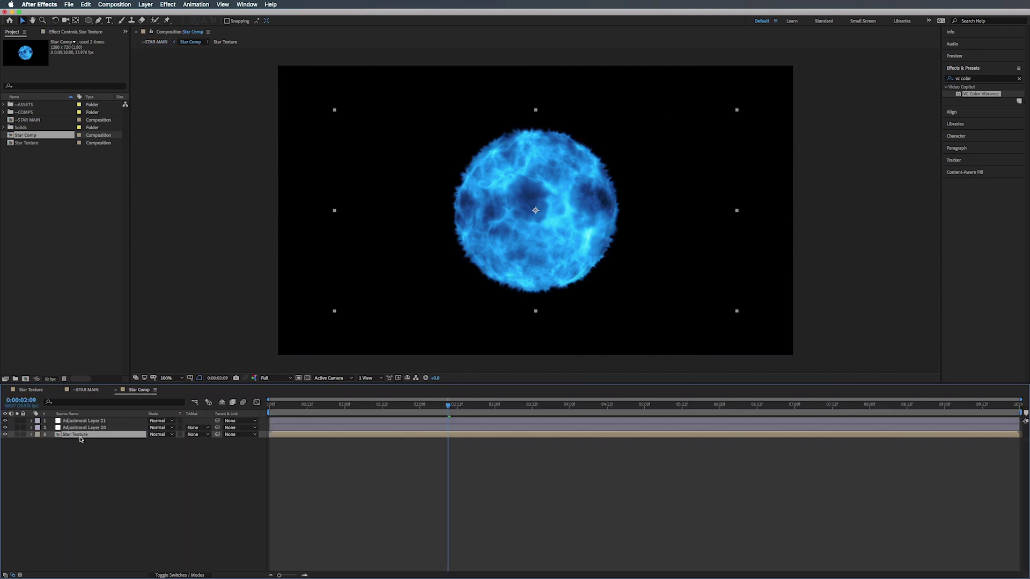
pyautogui.click(5, 435)
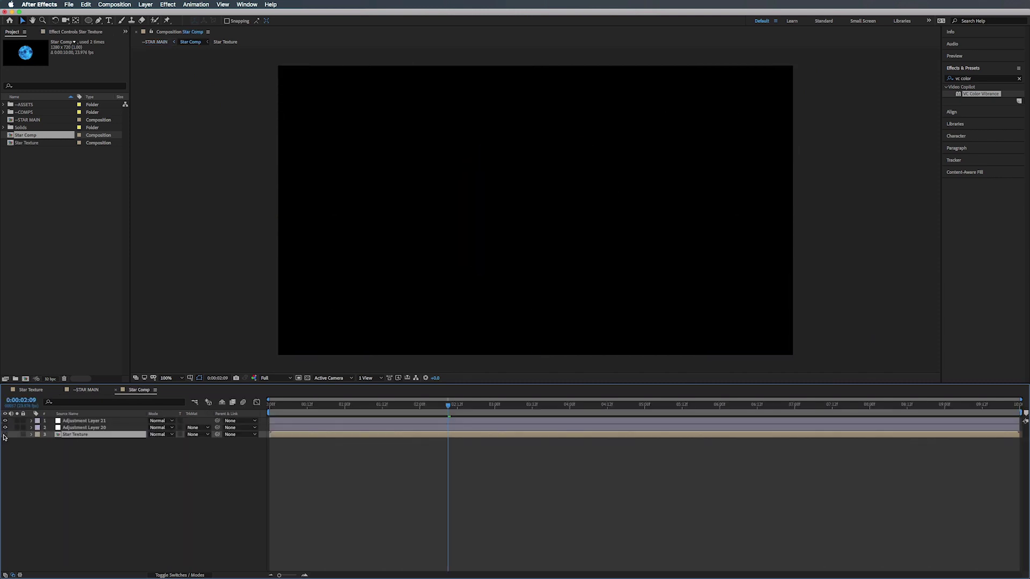
pyautogui.click(85, 390)
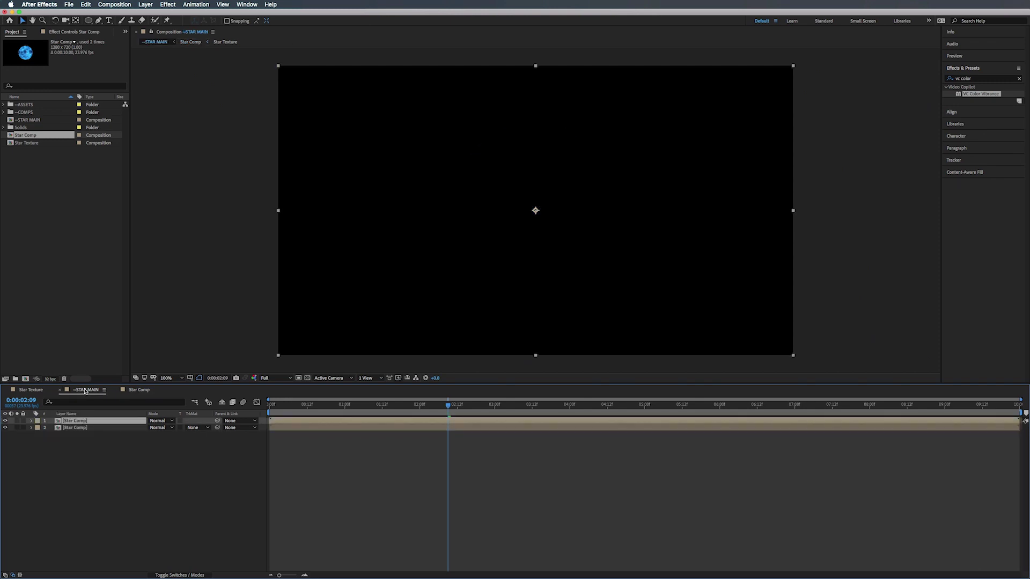
pyautogui.doubleClick(74, 428)
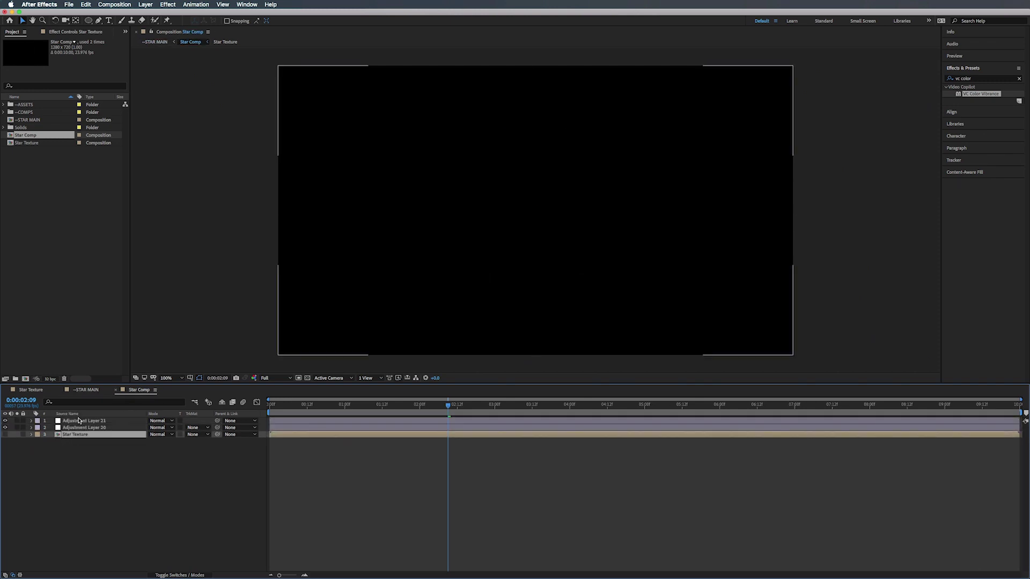
pyautogui.click(86, 390)
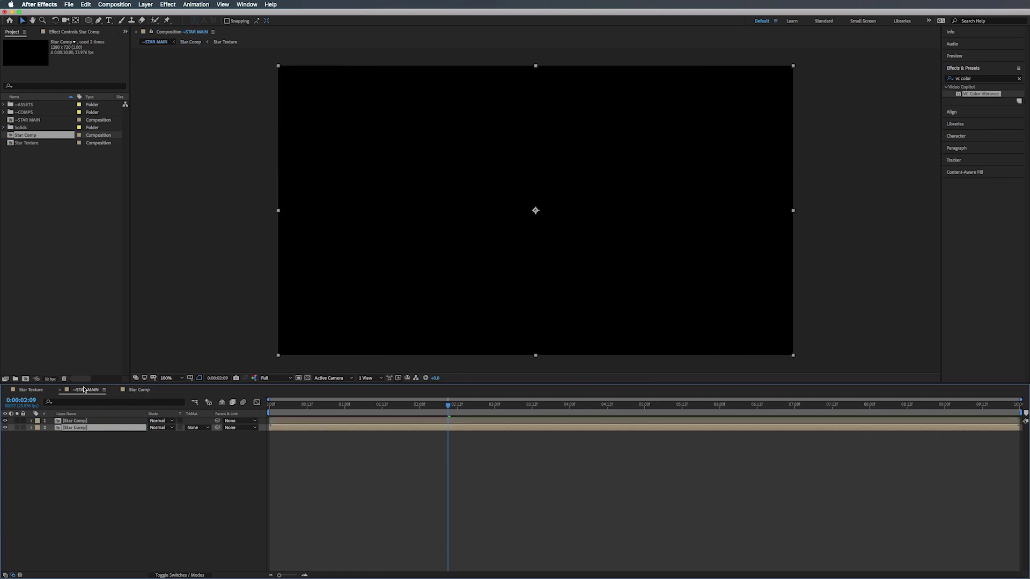
pyautogui.click(116, 391)
# Delete the duplicate Star Comp layer and turn the Star Texture layer's visibility back on inside Star Comp
pyautogui.click(73, 422)
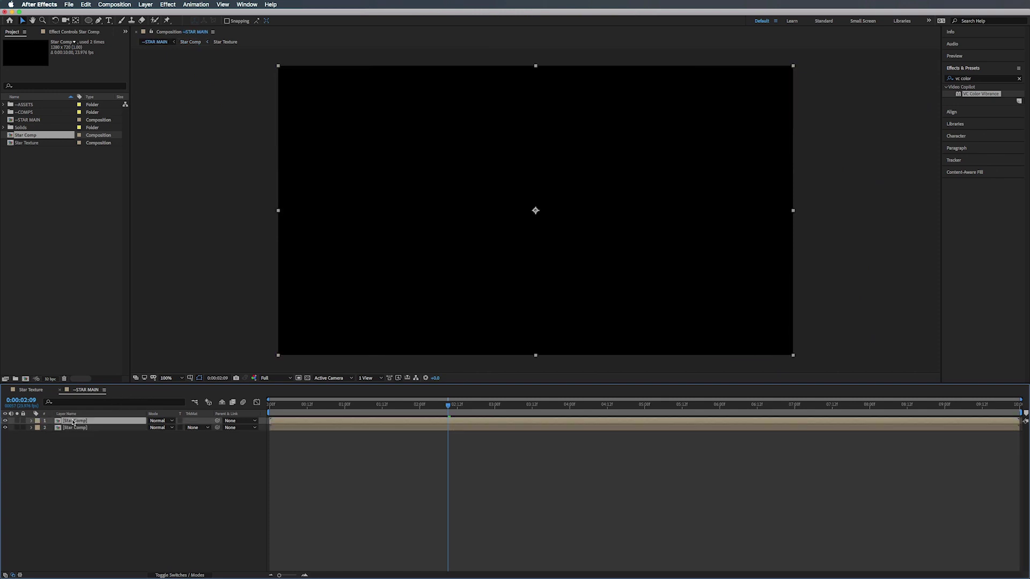
pyautogui.doubleClick(73, 428)
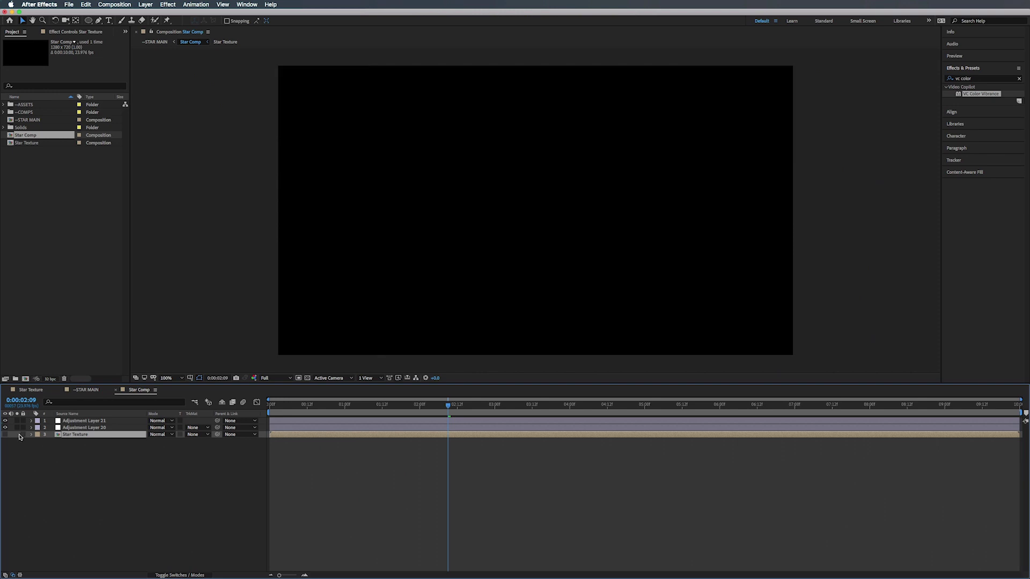
pyautogui.click(5, 435)
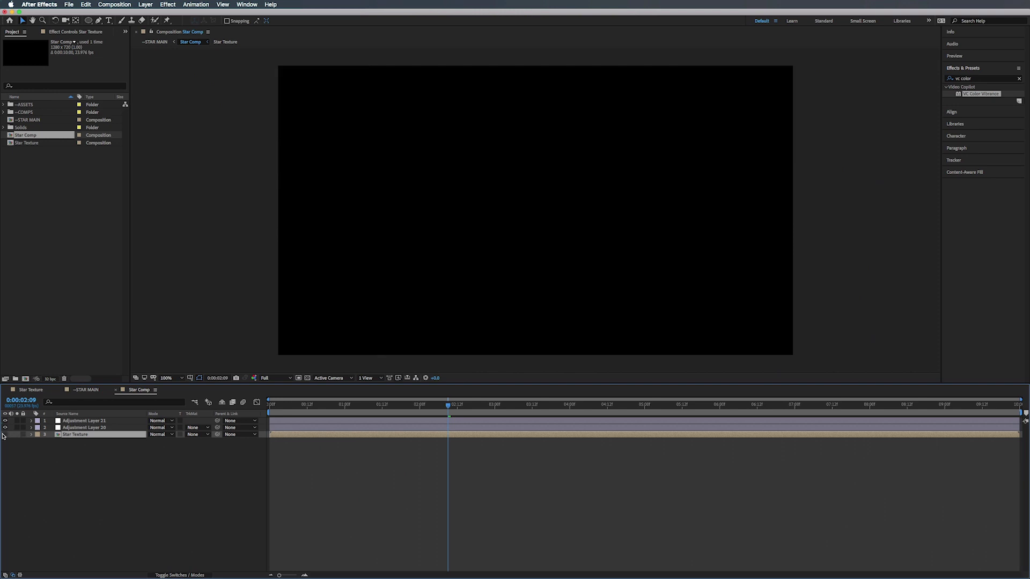
pyautogui.click(116, 390)
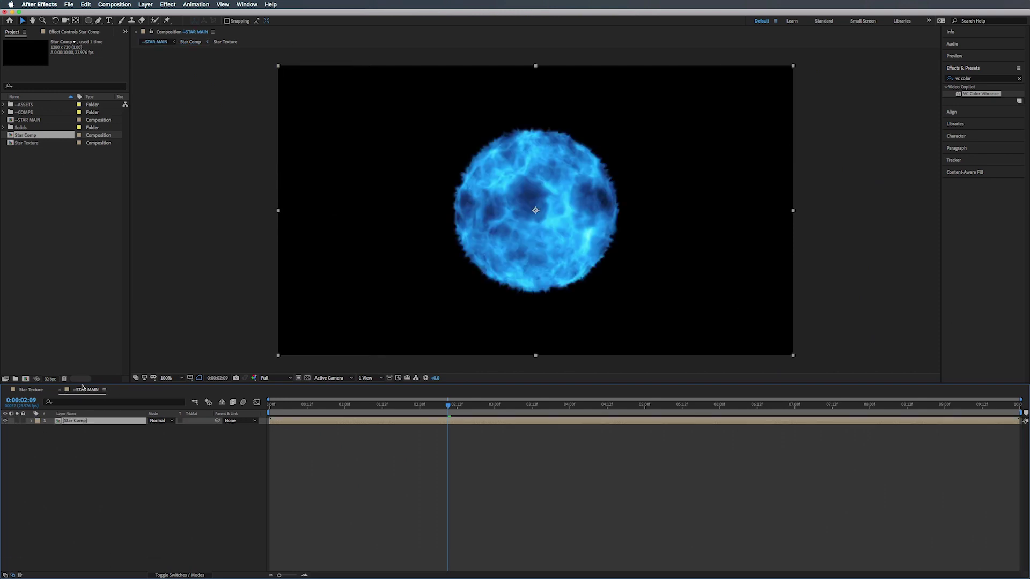
# Duplicate the Star Comp composition in the project as Star Glow and place it above the Star Comp layer in STAR MAIN
pyautogui.click(24, 137)
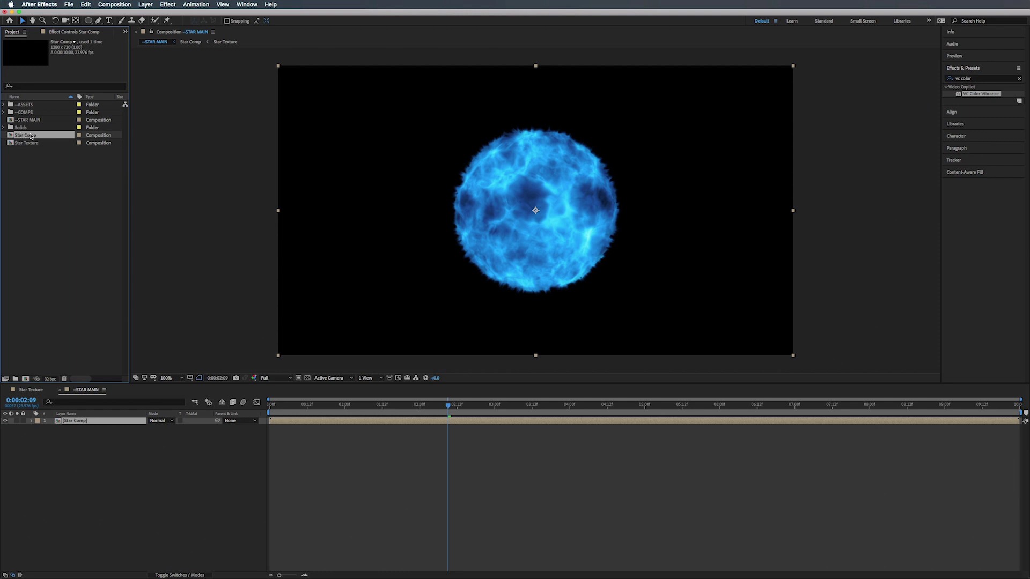
pyautogui.press('super+d')
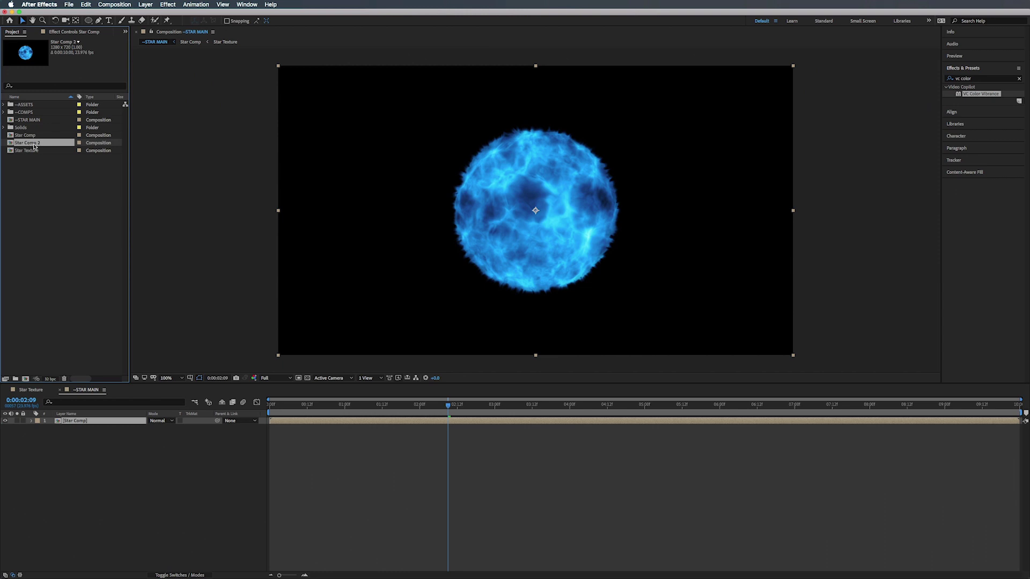
pyautogui.press('Return')
pyautogui.press('BackSpace')
pyautogui.press('BackSpace')
pyautogui.write('Glow')
pyautogui.press('Return')
pyautogui.moveTo(32, 145); pyautogui.dragTo(72, 422)
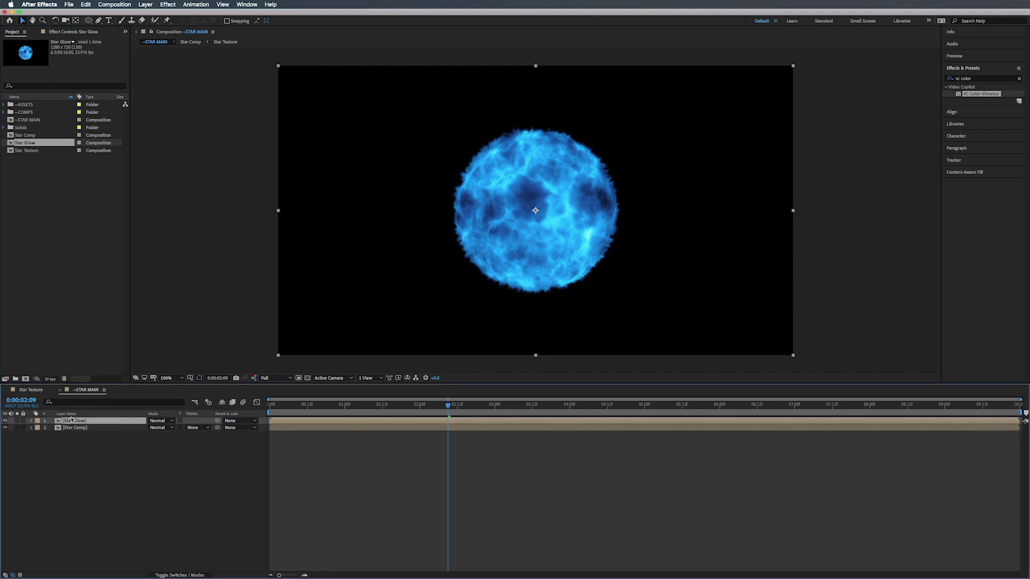
# Open the Star Glow composition and add a black 1280 x 720 solid named Blk BG
pyautogui.doubleClick(95, 422)
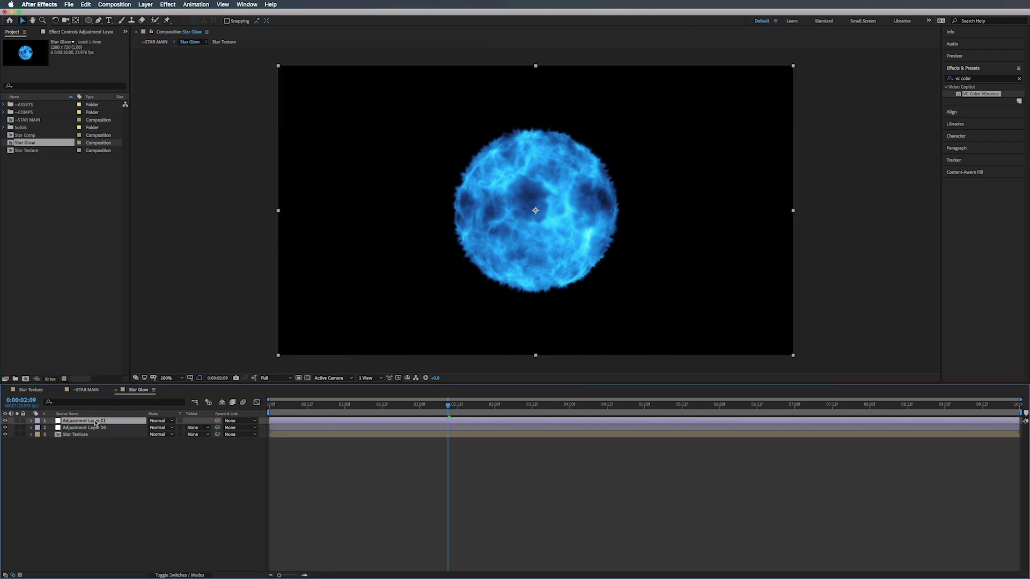
pyautogui.rightClick(93, 470)
pyautogui.moveTo(98, 475)
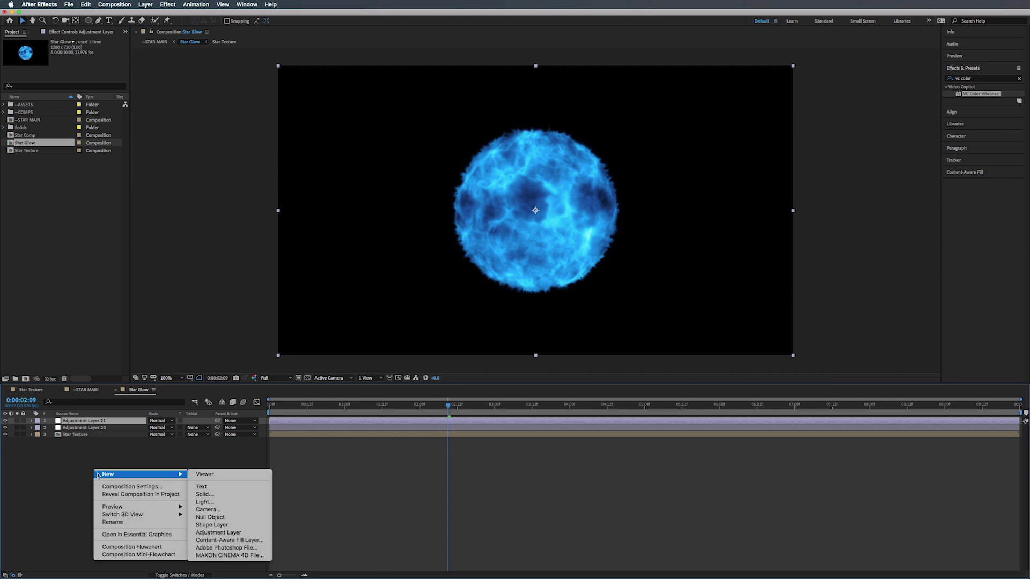
pyautogui.click(215, 494)
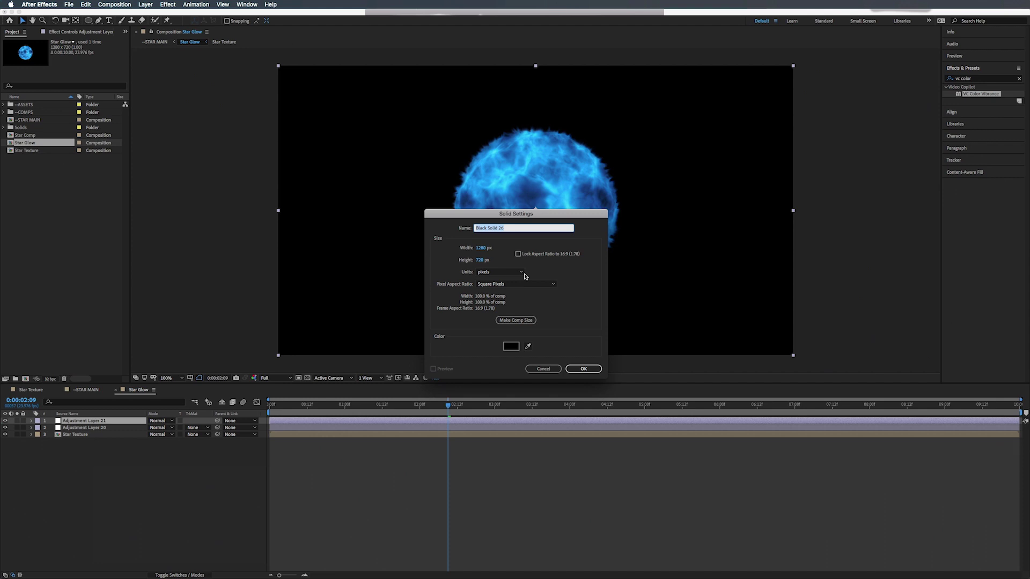
pyautogui.write('Blk BG')
pyautogui.press('Return')
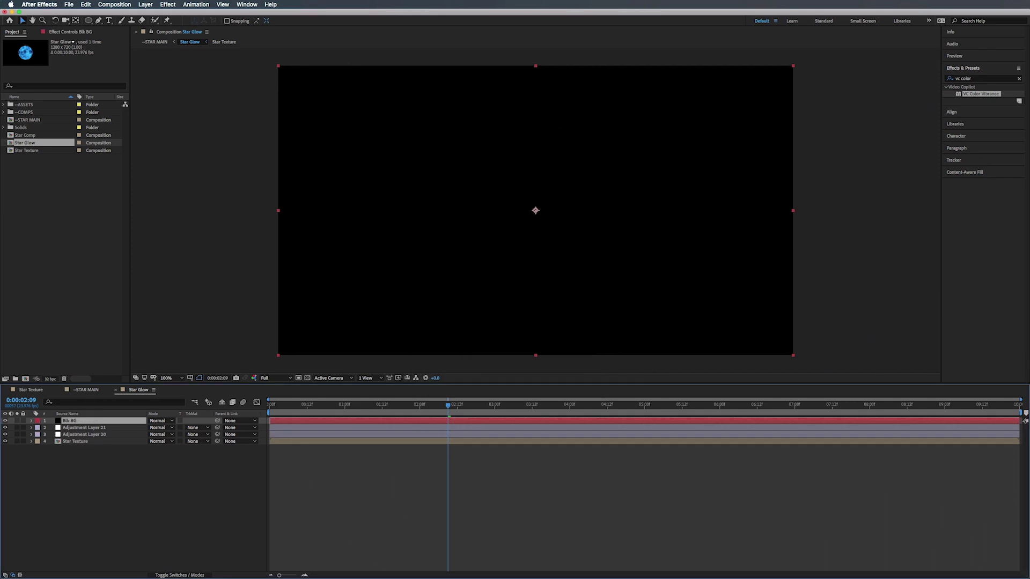
# Move the Blk BG solid beneath all other layers in Star Glow
pyautogui.press('super+shift+bracketleft')
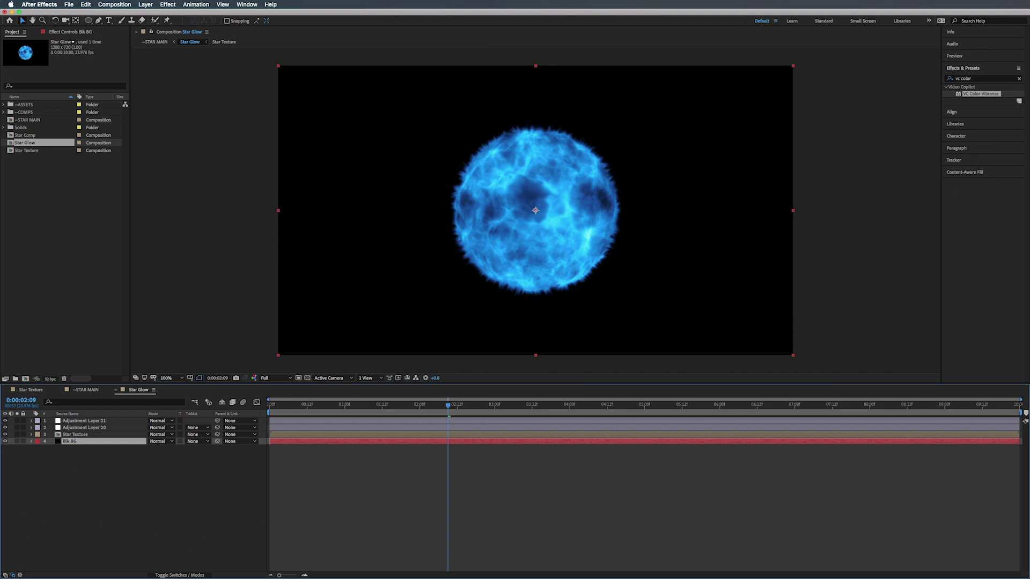
pyautogui.press('super+shift+bracketright')
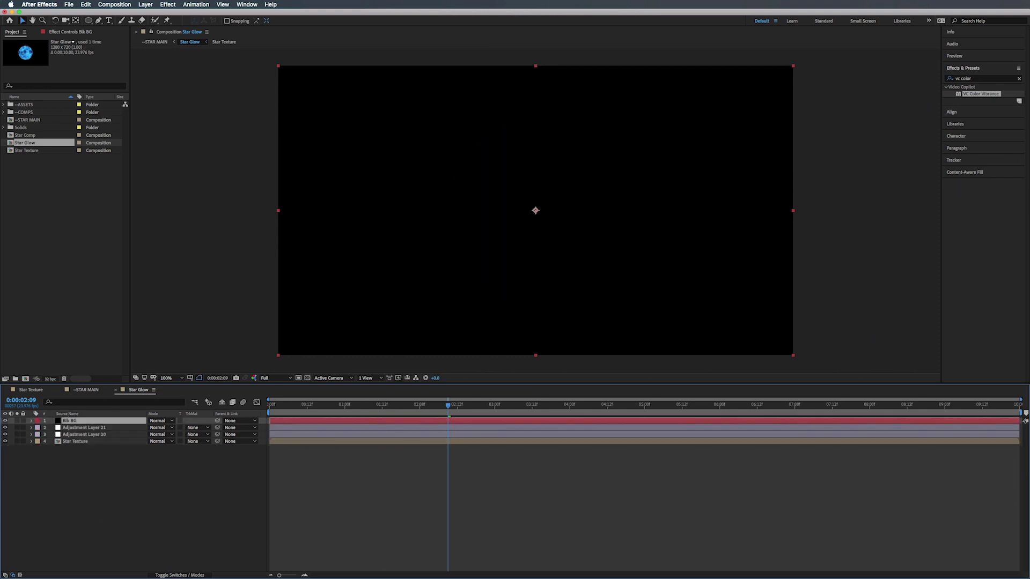
pyautogui.hotkey('ctrl', '[')
pyautogui.hotkey('ctrl', '[')
pyautogui.hotkey('ctrl', '[')
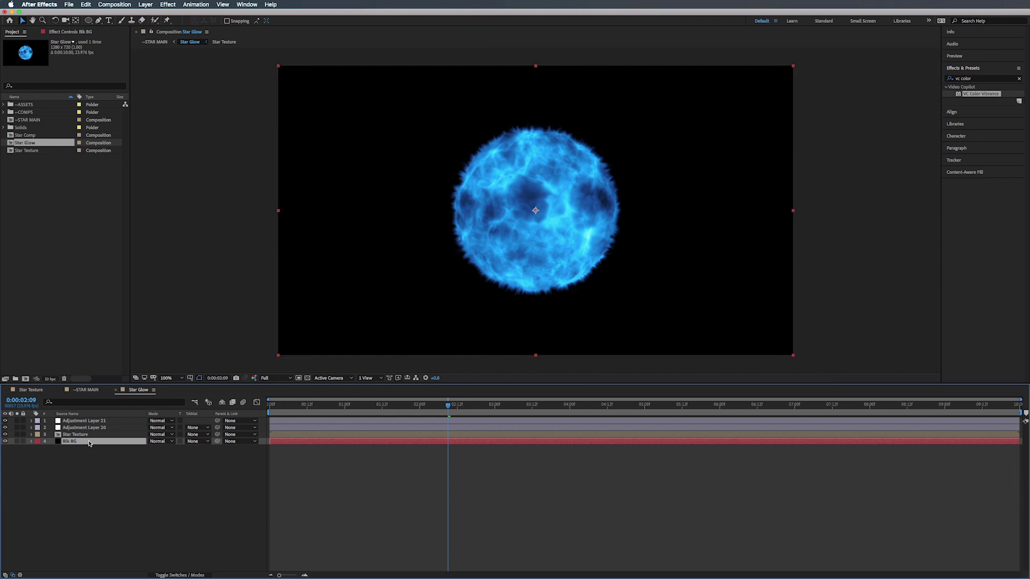
# Rename the top adjustment layer in Star Glow to Glow
pyautogui.click(93, 421)
pyautogui.press('Return')
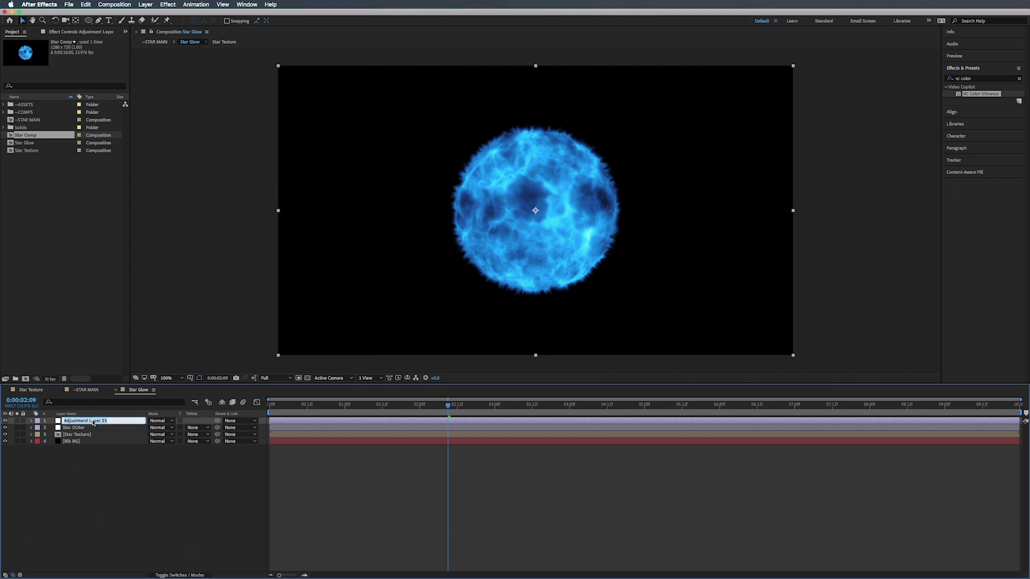
pyautogui.write('Glow')
pyautogui.press('Return')
# Add the Stylize Glow effect to the Glow adjustment layer, after its VC Color Vibrance effect
pyautogui.doubleClick(981, 94)
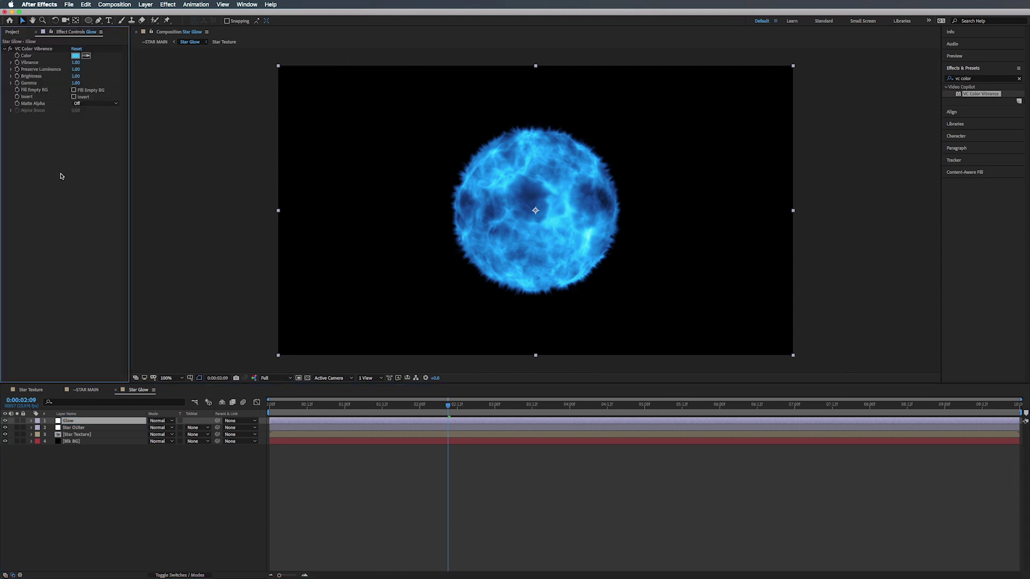
pyautogui.click(978, 80)
pyautogui.write('g')
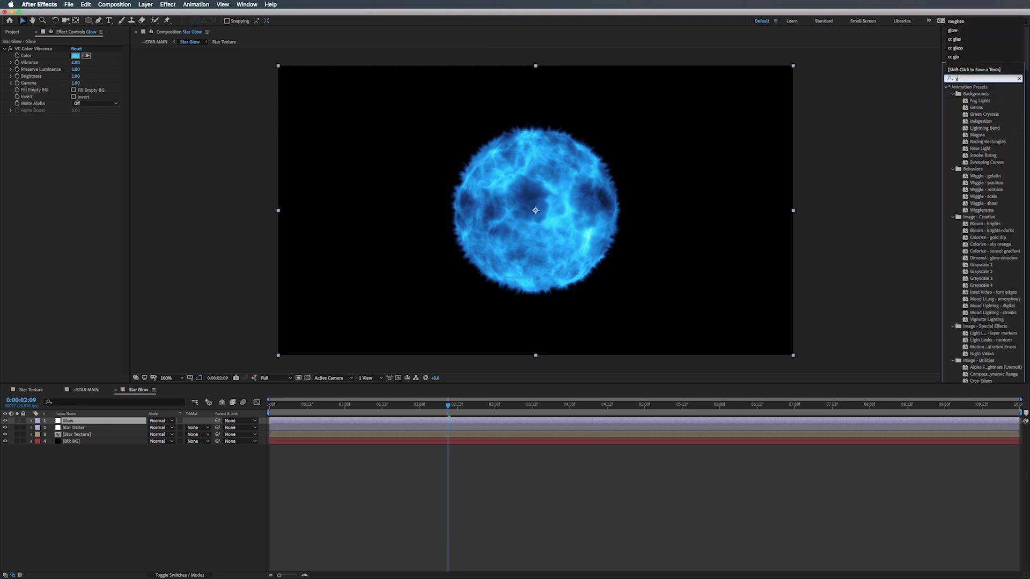
pyautogui.write('low')
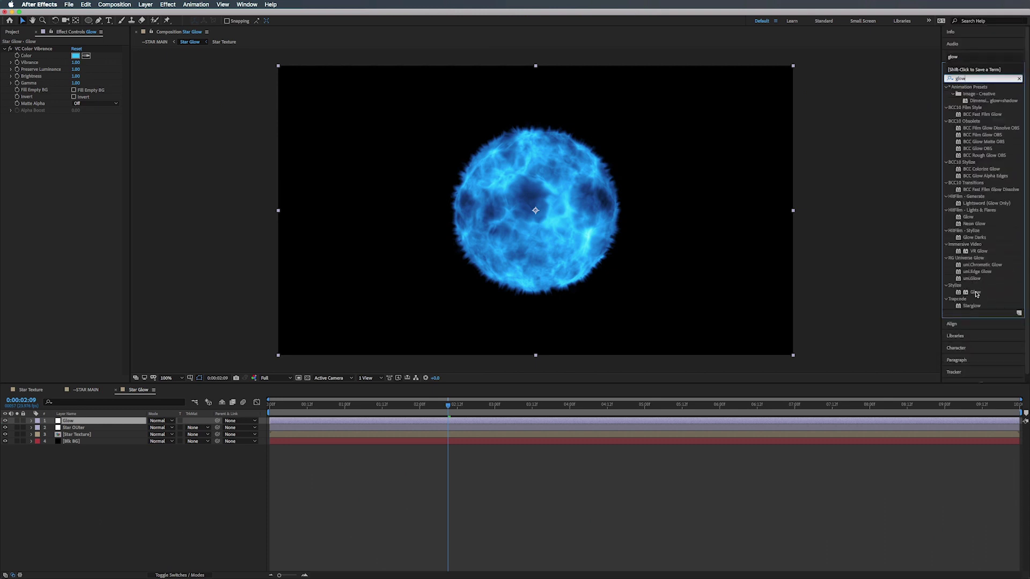
pyautogui.moveTo(975, 293); pyautogui.dragTo(54, 177)
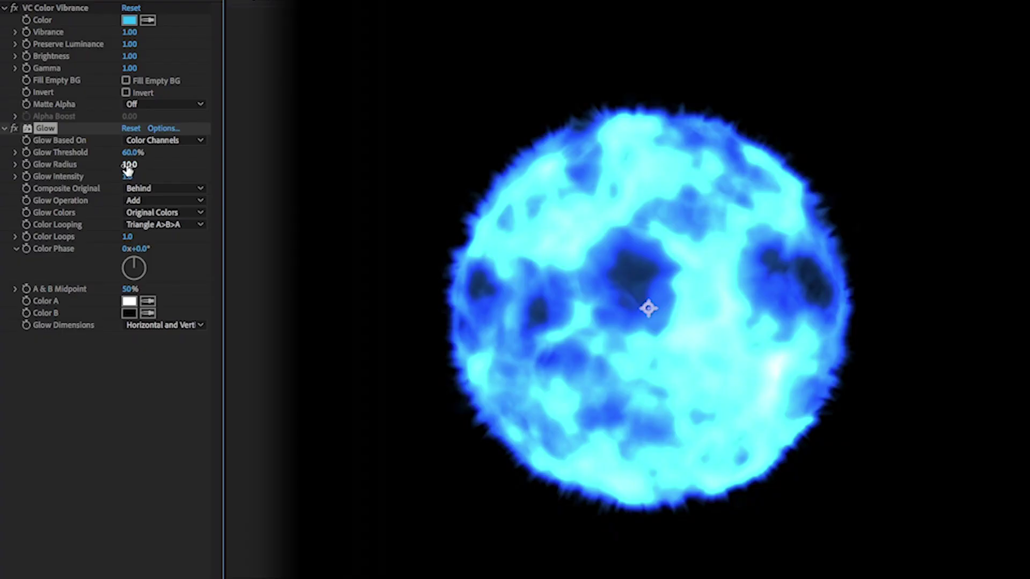
# Set the Glow effect's threshold to 0%, its radius to 23 and its intensity to 0.01
pyautogui.moveTo(130, 166); pyautogui.dragTo(105, 384)
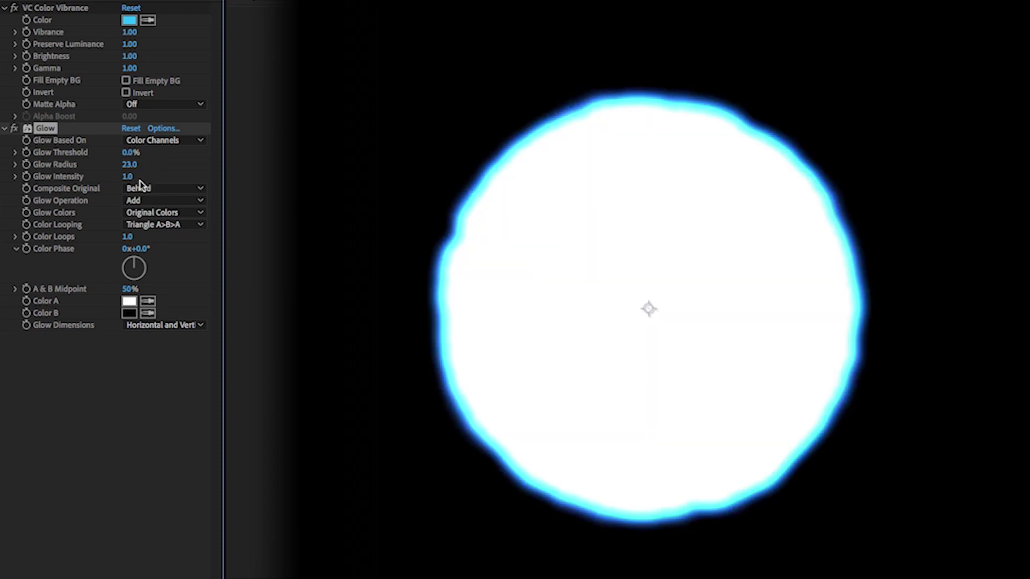
pyautogui.click(127, 176)
pyautogui.write('.01')
pyautogui.press('Return')
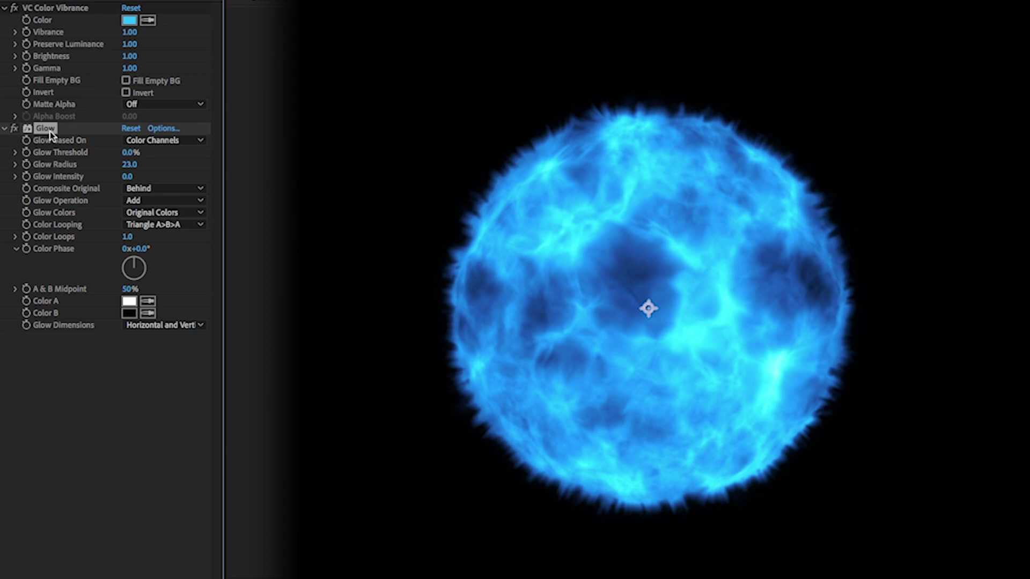
# Duplicate the Glow effect twice, with a Glow Radius of 108 on the first copy and 268 on the second
pyautogui.hotkey('ctrl', 'd')
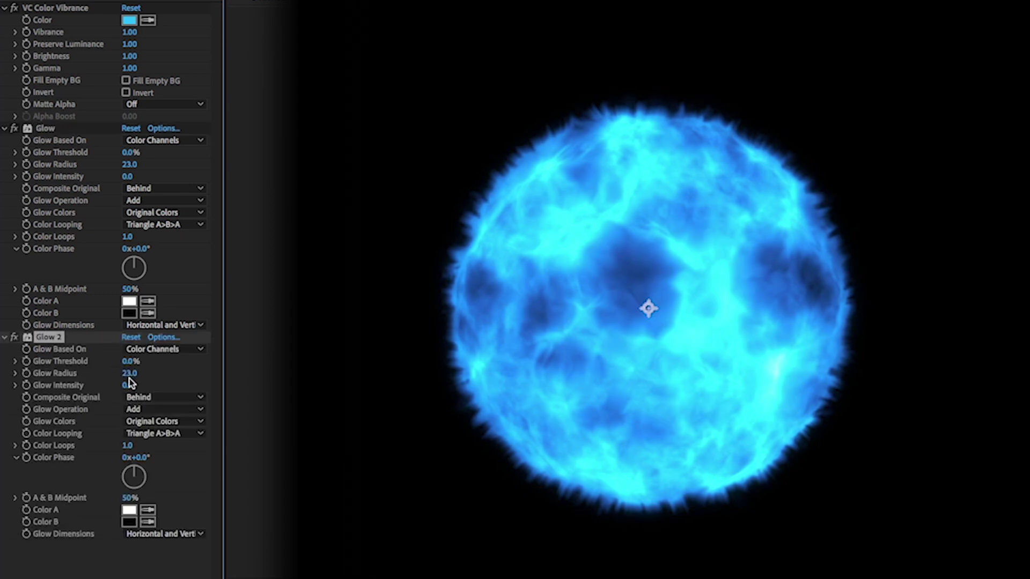
pyautogui.moveTo(129, 378); pyautogui.dragTo(189, 375)
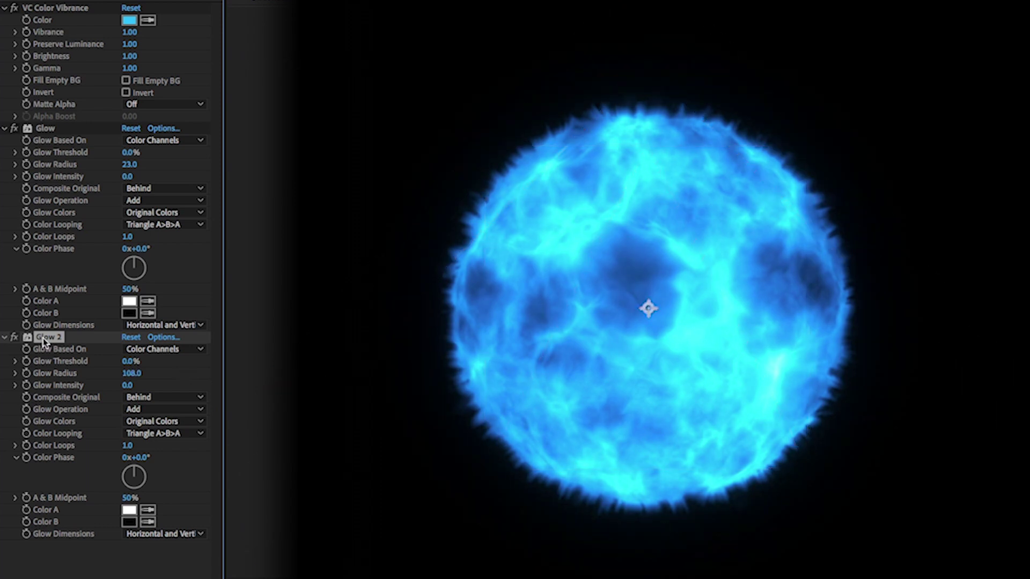
pyautogui.hotkey('ctrl', 'd')
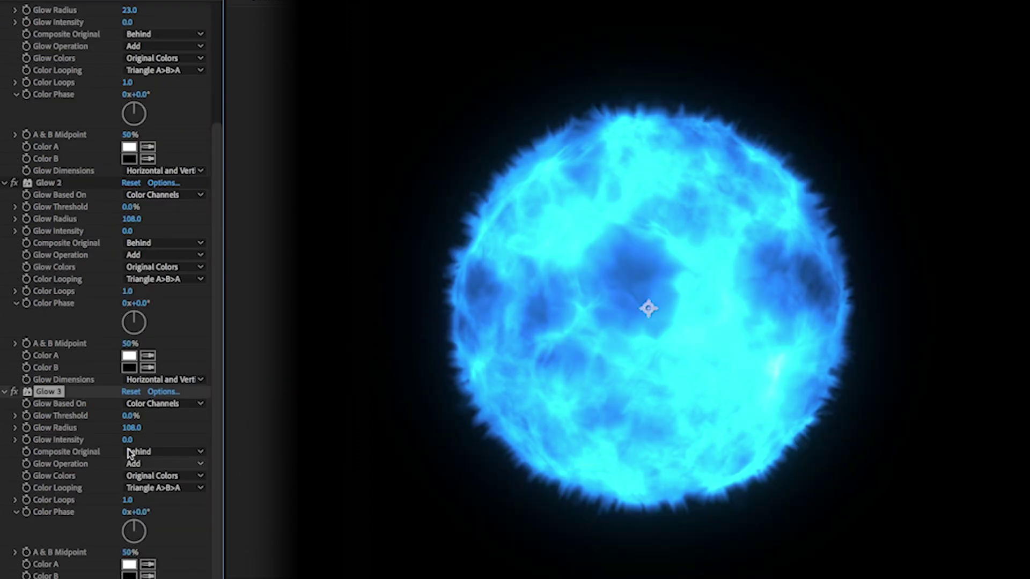
pyautogui.moveTo(161, 427); pyautogui.dragTo(238, 429)
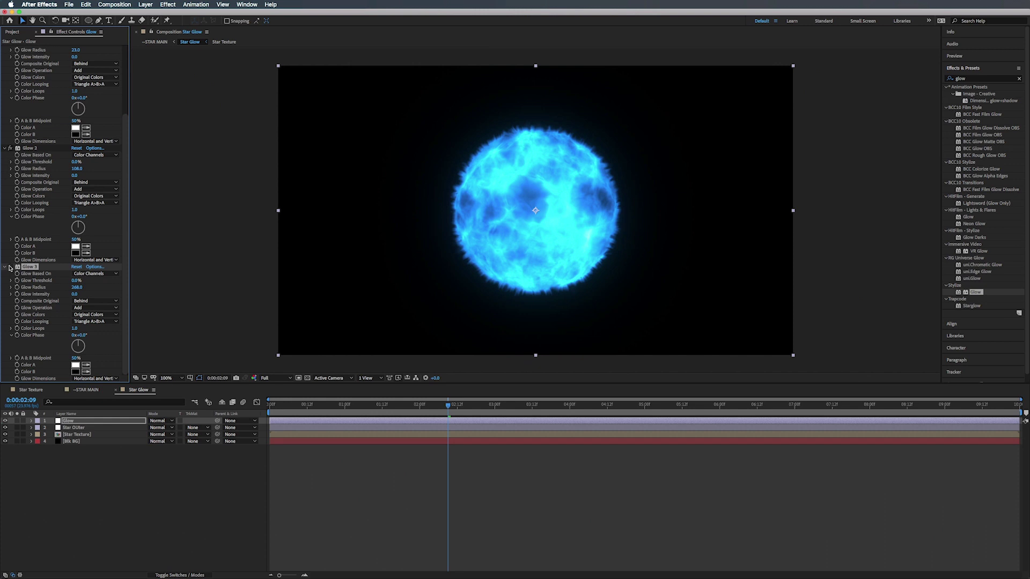
# In STAR MAIN, set the Star Glow layer's blending mode to Screen
pyautogui.click(86, 390)
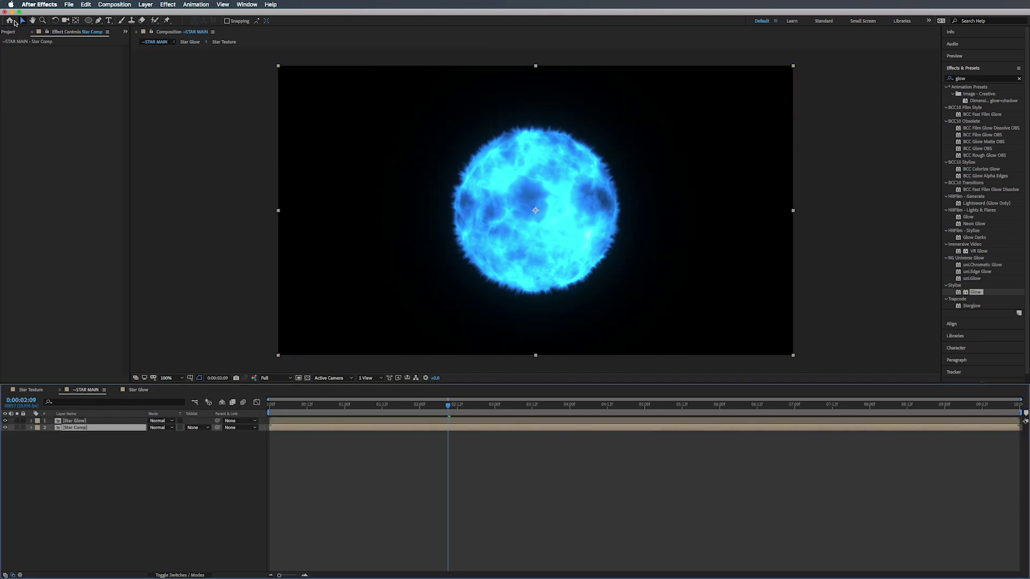
pyautogui.click(11, 32)
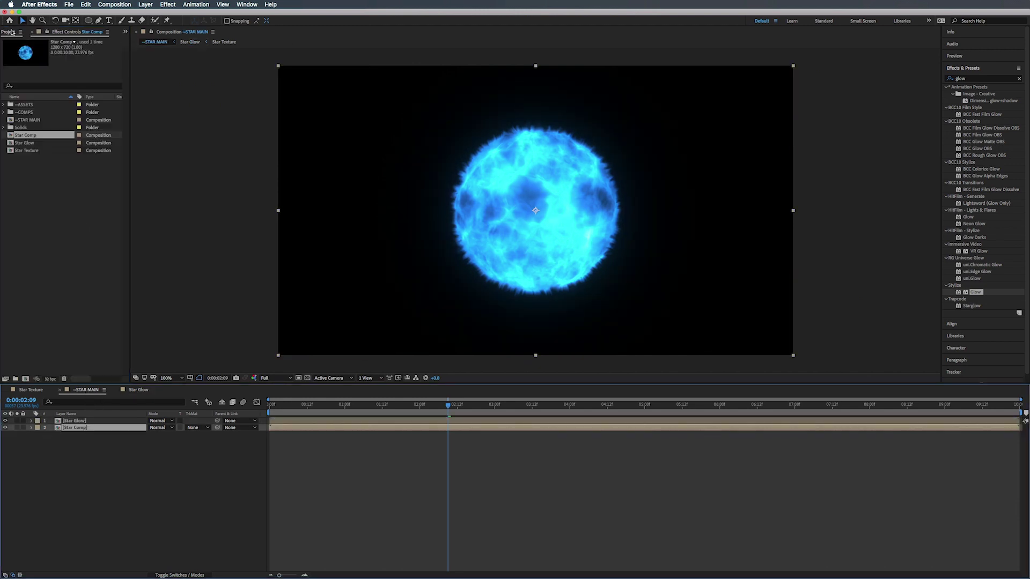
pyautogui.click(92, 422)
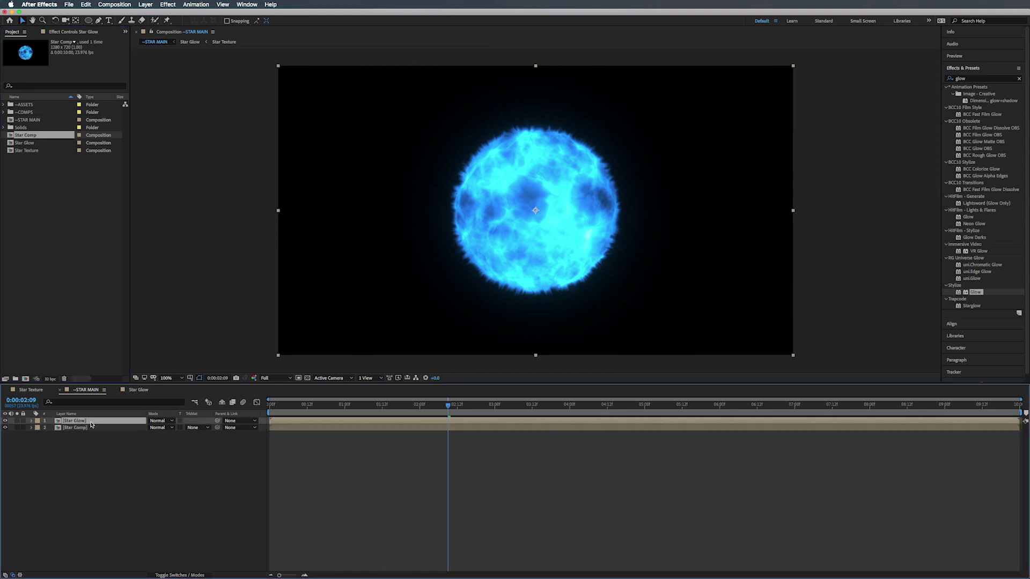
pyautogui.click(163, 422)
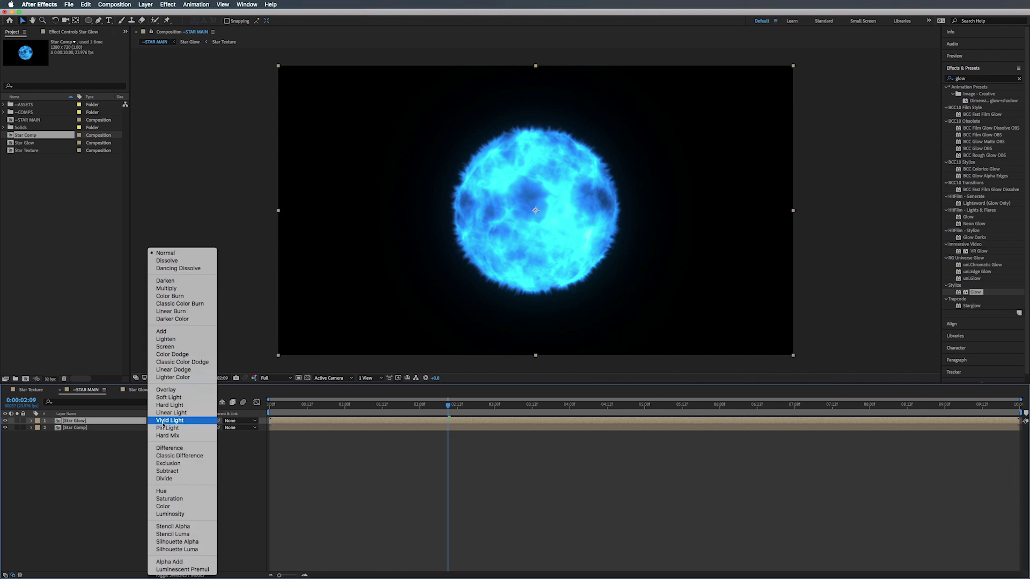
pyautogui.click(170, 348)
# In the Star Glow composition, apply Curves to the Star Texture layer and lower the RGB curve's highlight end slightly
pyautogui.doubleClick(104, 422)
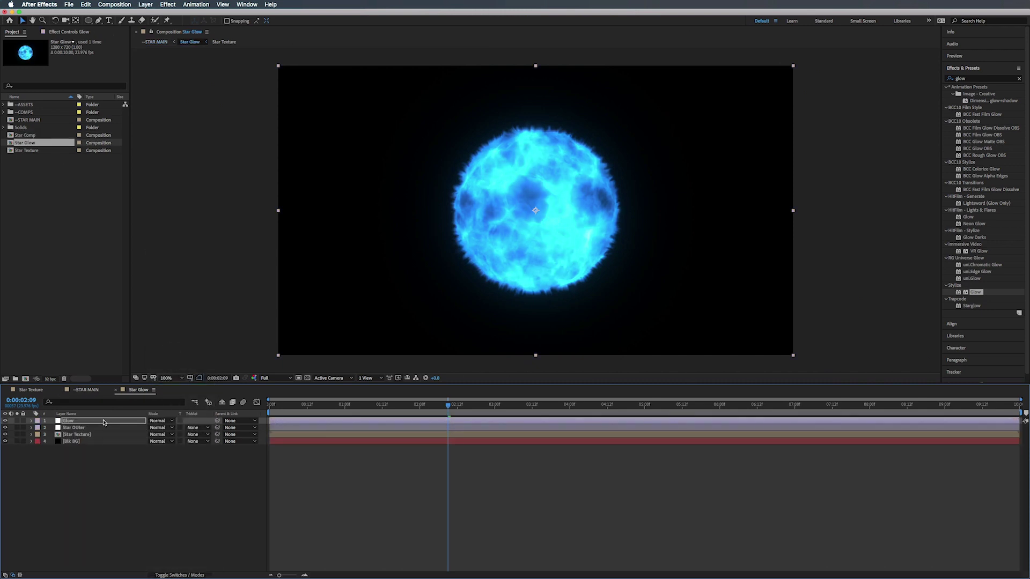
pyautogui.click(81, 428)
pyautogui.click(81, 435)
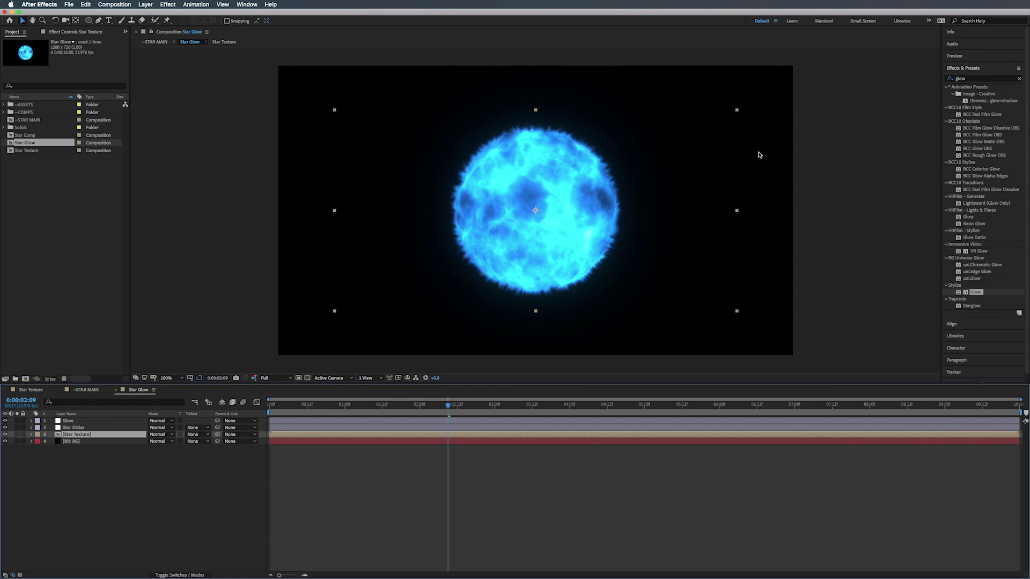
pyautogui.click(965, 79)
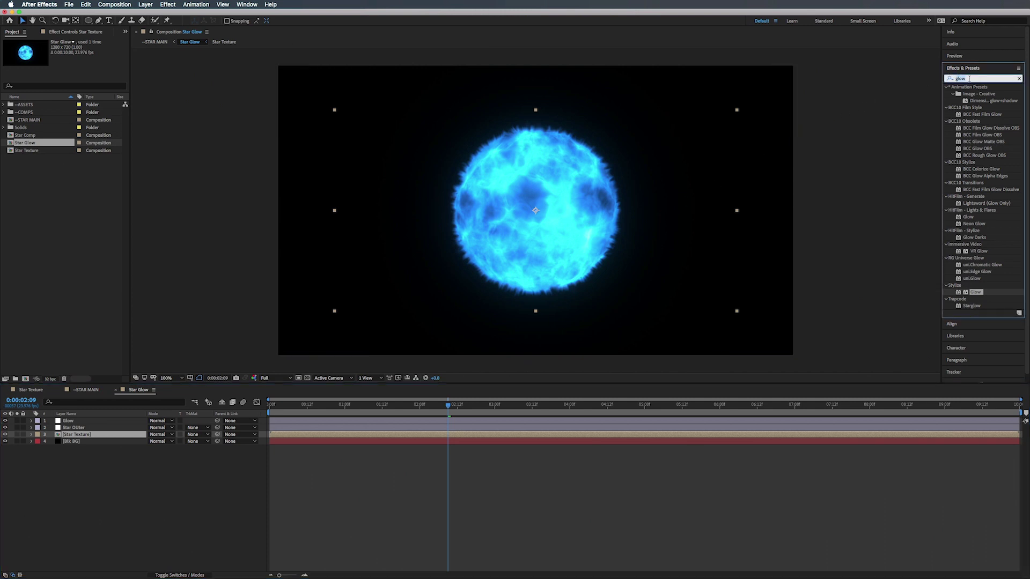
pyautogui.write('curves')
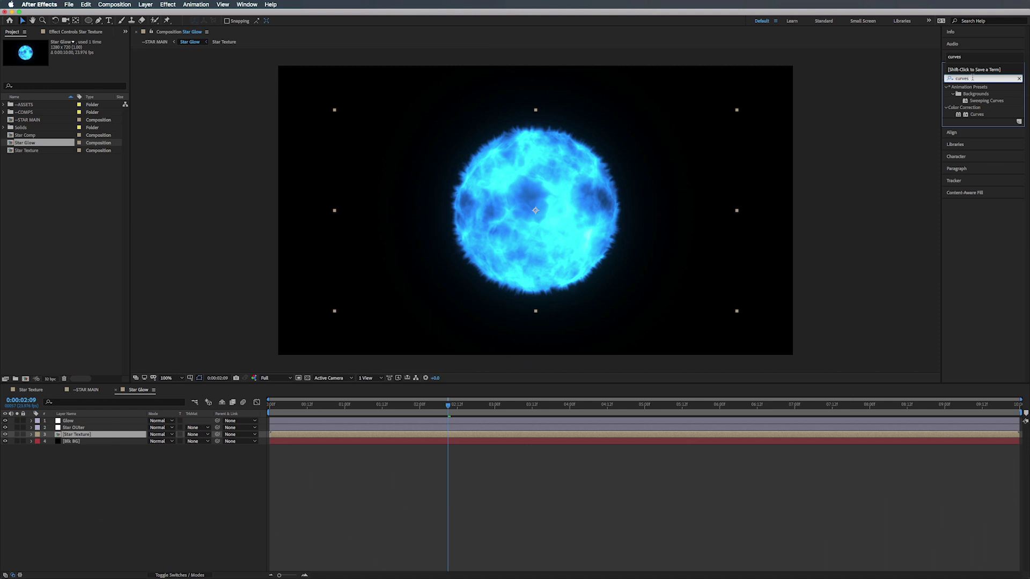
pyautogui.doubleClick(977, 115)
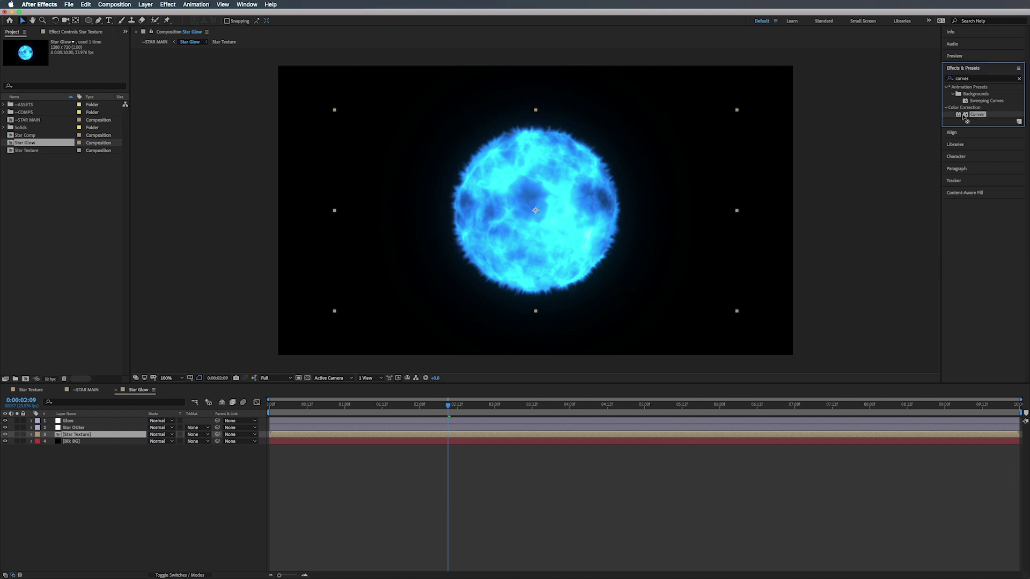
pyautogui.moveTo(95, 409); pyautogui.dragTo(88, 435)
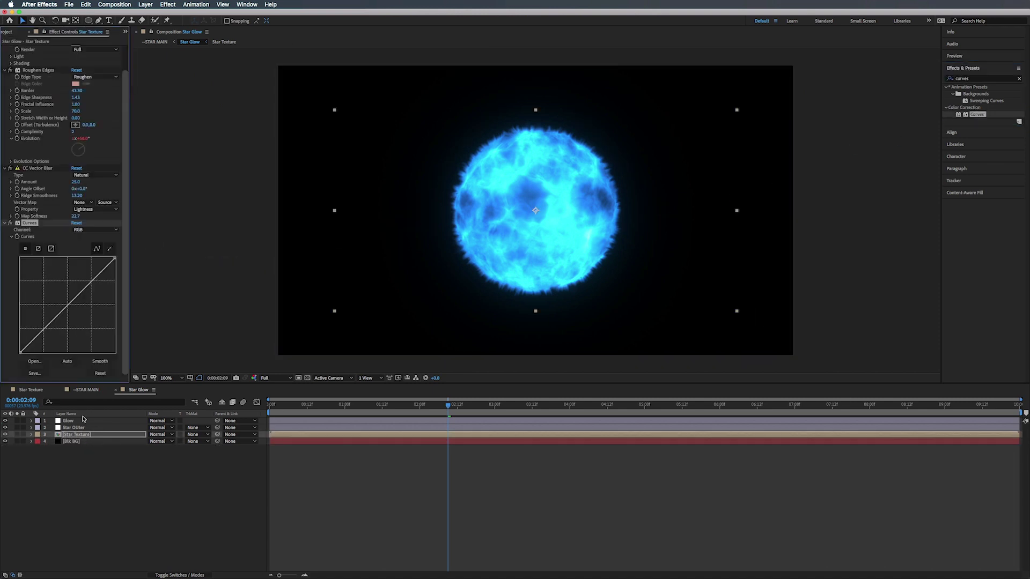
pyautogui.moveTo(115, 258); pyautogui.dragTo(122, 278)
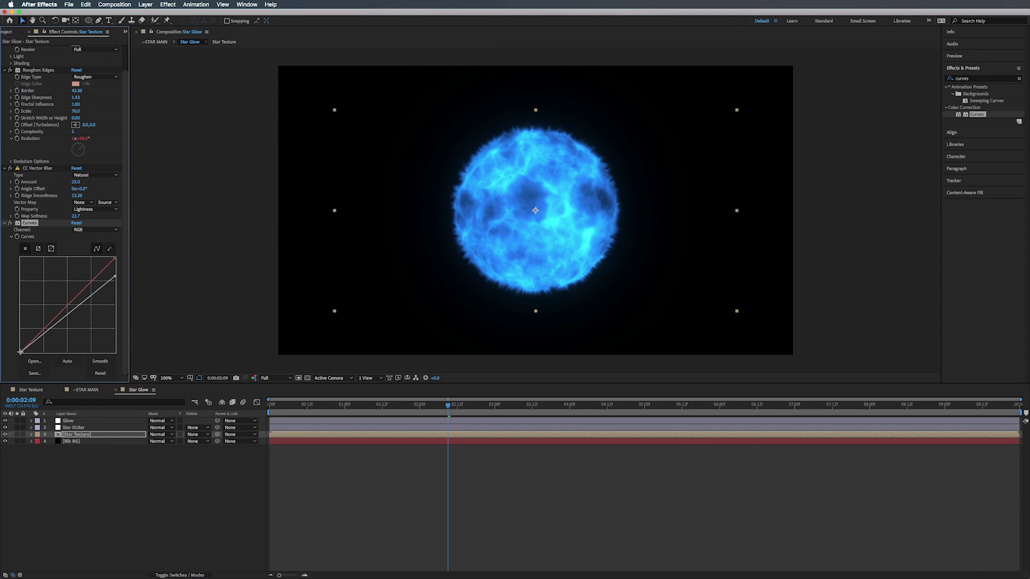
pyautogui.moveTo(20, 352); pyautogui.dragTo(19, 352)
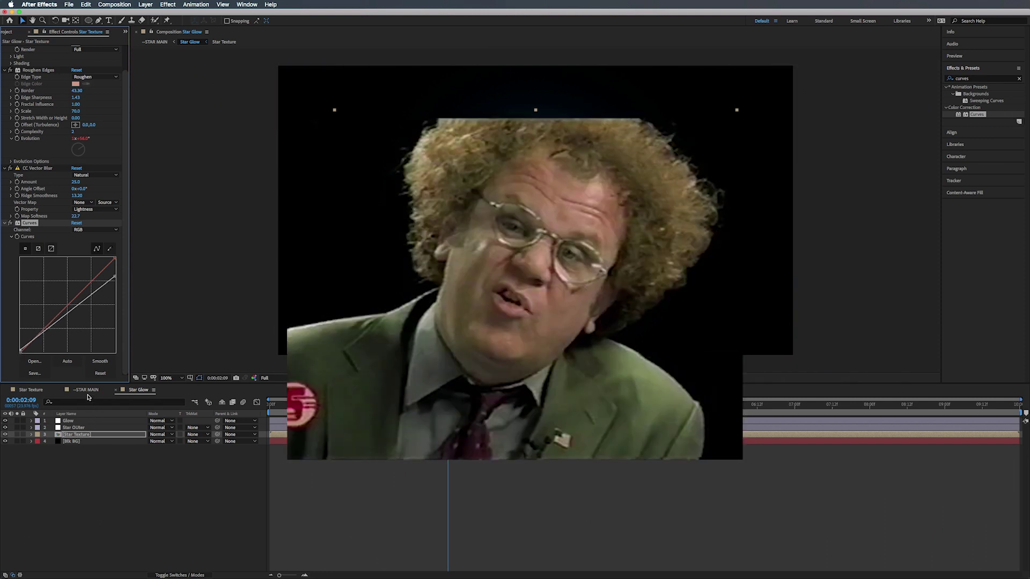
# Add a black 1280 x 720 solid named BG to STAR MAIN and place it beneath all other layers
pyautogui.click(87, 390)
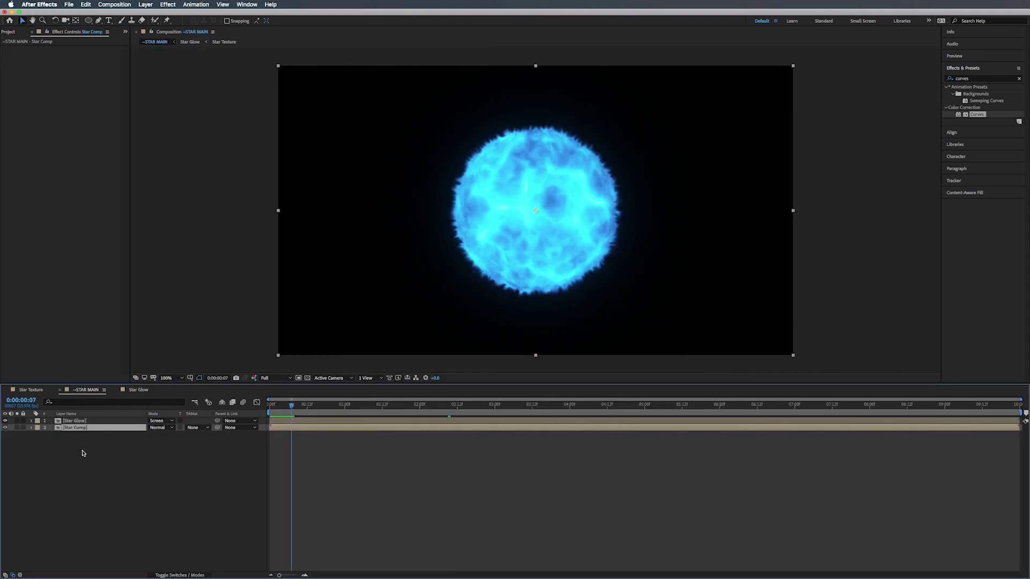
pyautogui.rightClick(65, 485)
pyautogui.moveTo(81, 490)
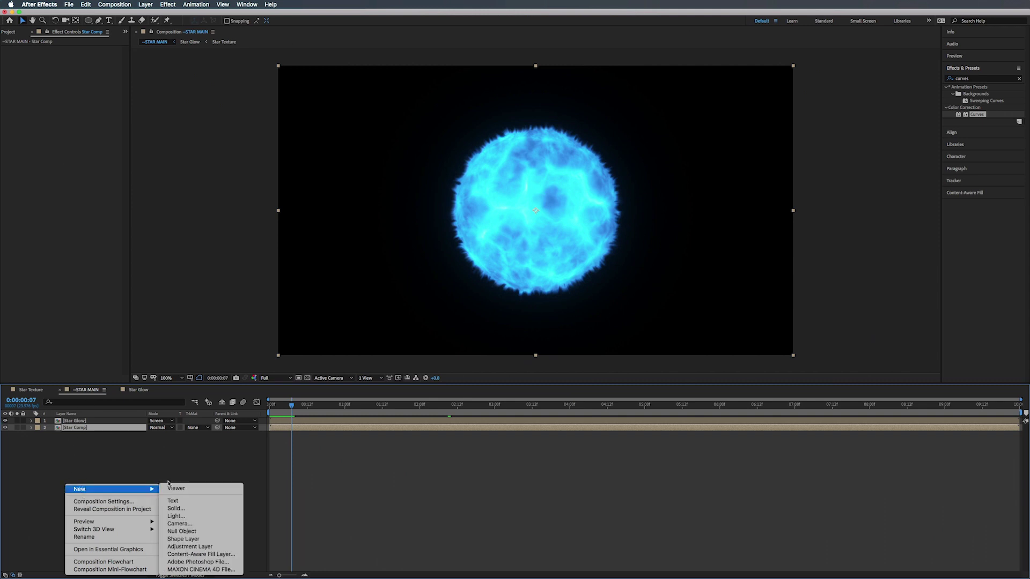
pyautogui.click(176, 508)
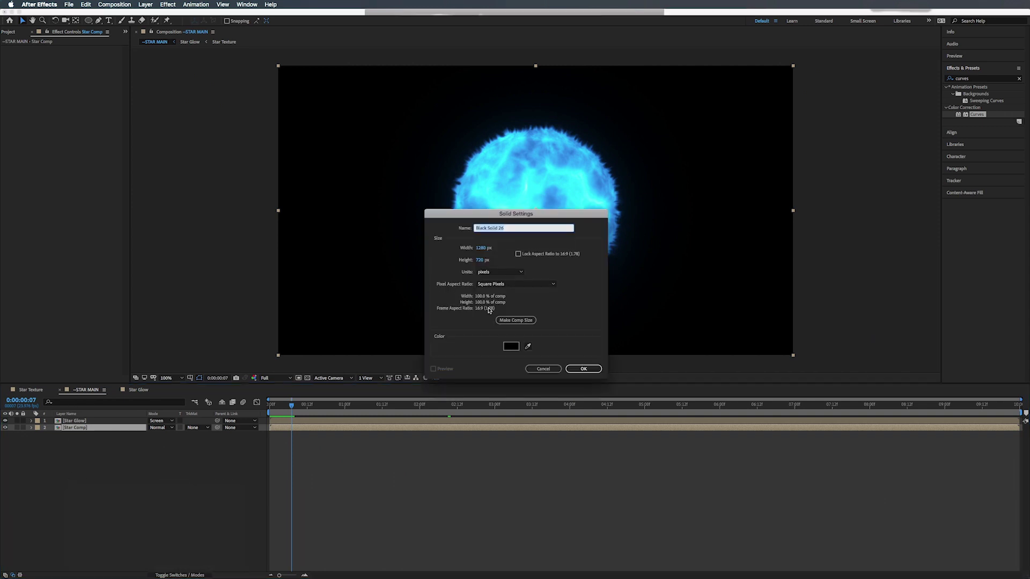
pyautogui.write('BG')
pyautogui.press('Return')
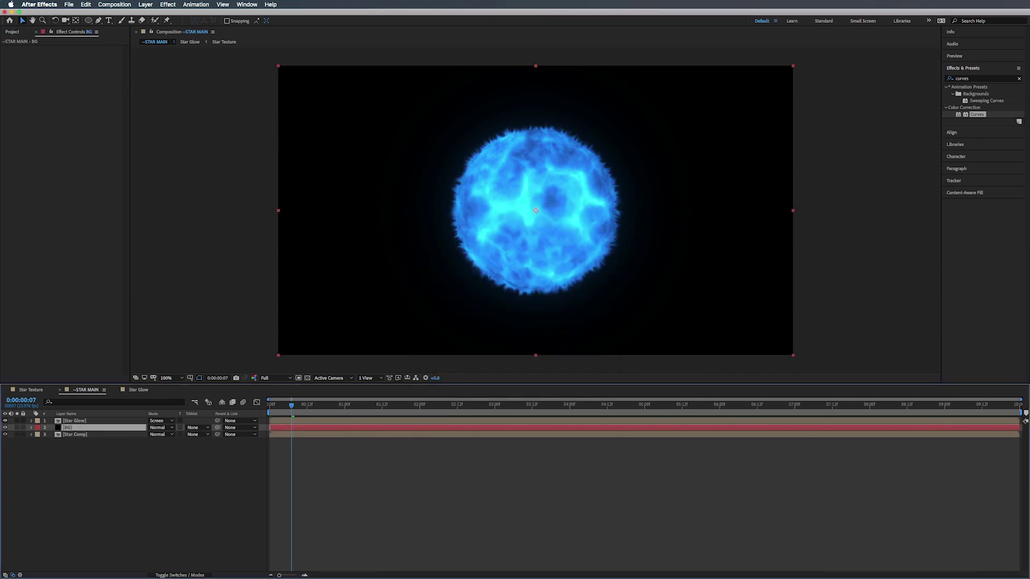
pyautogui.press('super+shift+bracketleft')
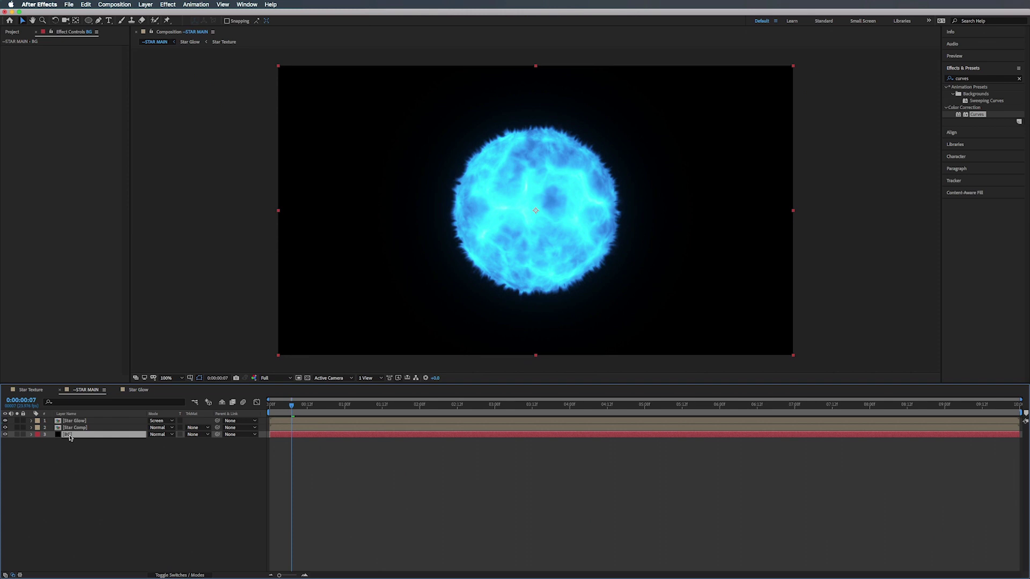
# Duplicate the BG solid and rename the upper copy BG Stars
pyautogui.press('super+d')
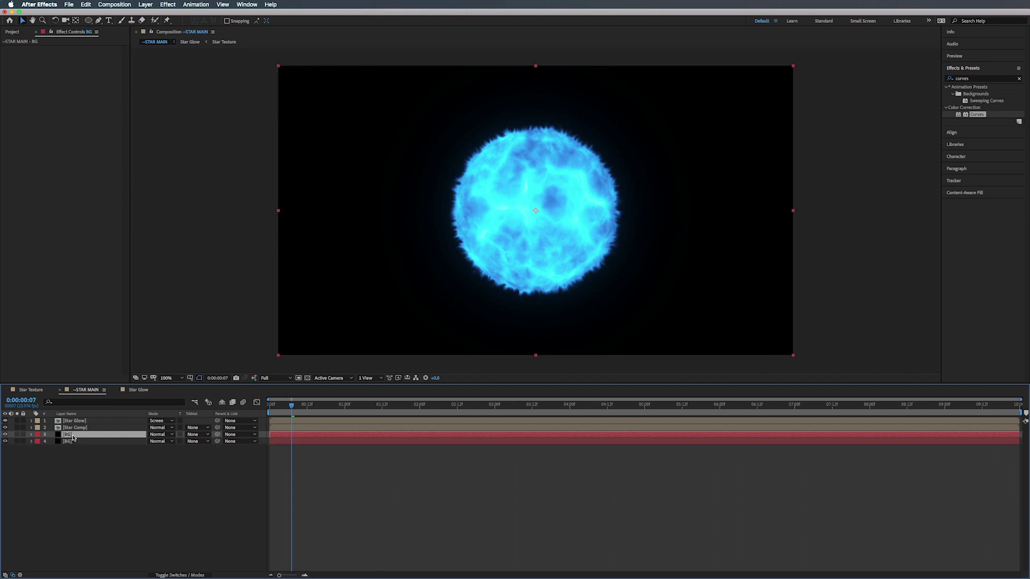
pyautogui.press('Return')
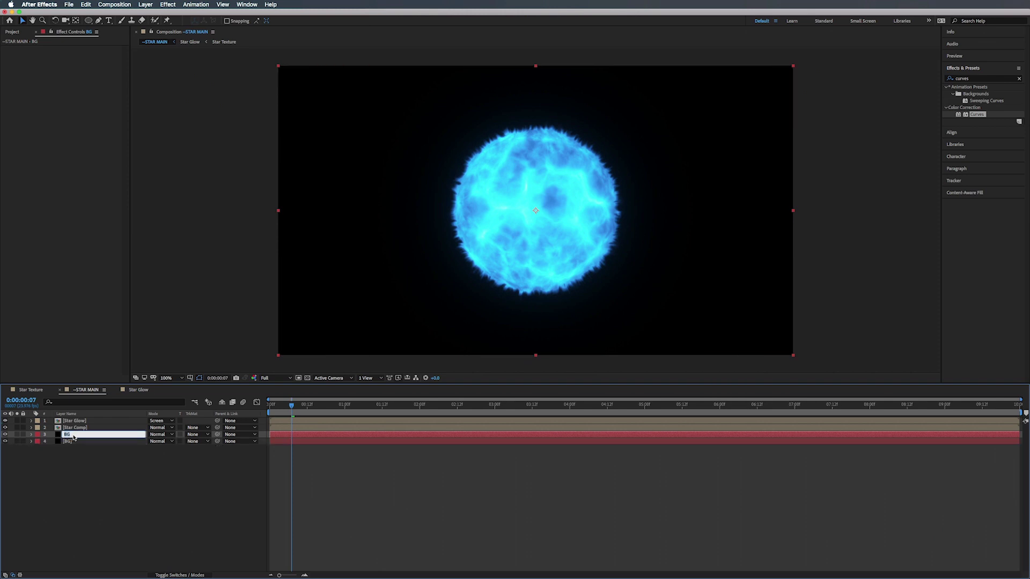
pyautogui.write('BG')
pyautogui.press('Return')
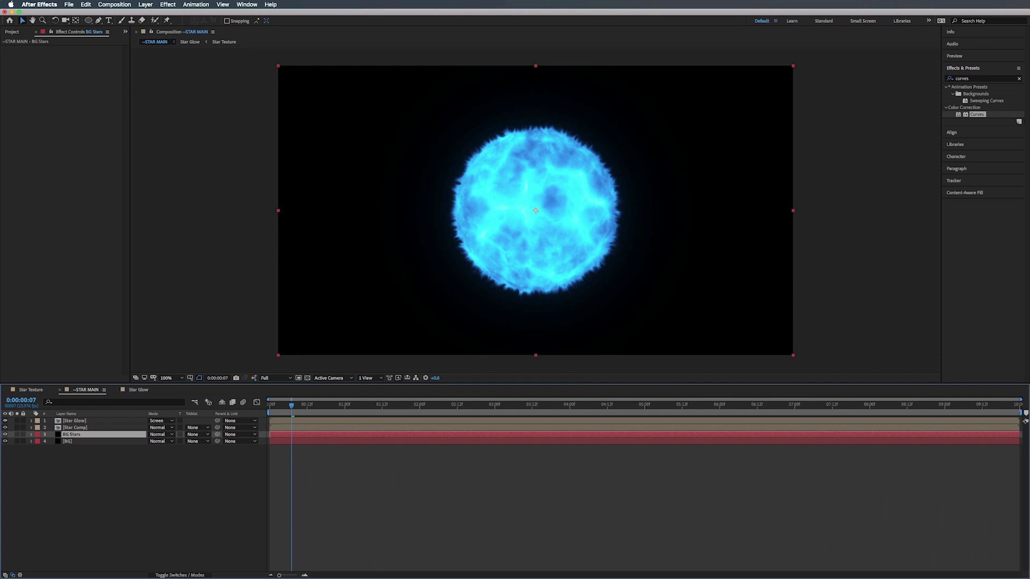
# Change the BG Stars solid's colour to light grey A6A6A6 as a new solid
pyautogui.press('super+shift+y')
pyautogui.click(513, 242)
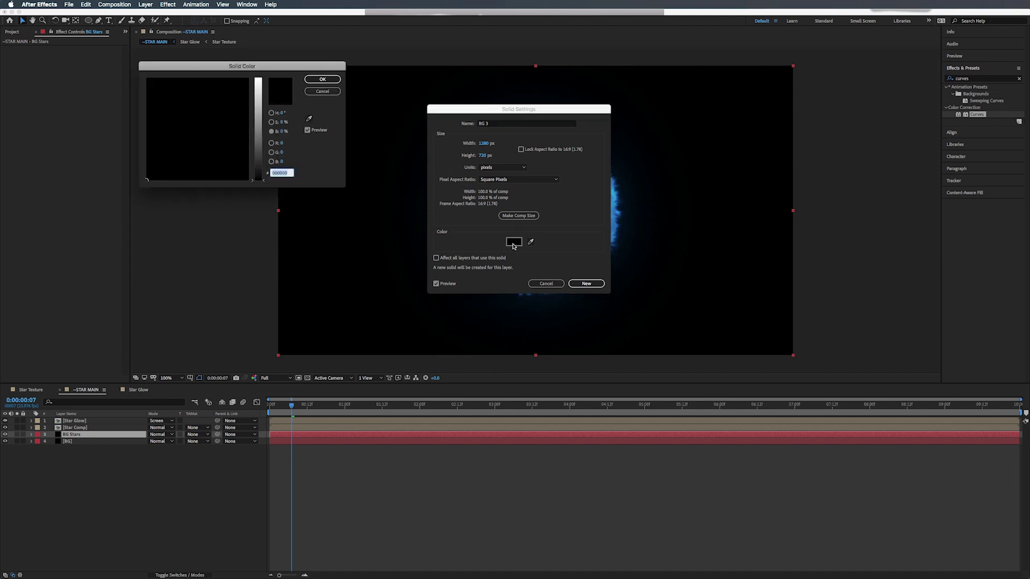
pyautogui.moveTo(262, 131)
pyautogui.mouseDown()
pyautogui.moveTo(260, 105)
pyautogui.moveTo(261, 115)
pyautogui.mouseUp()
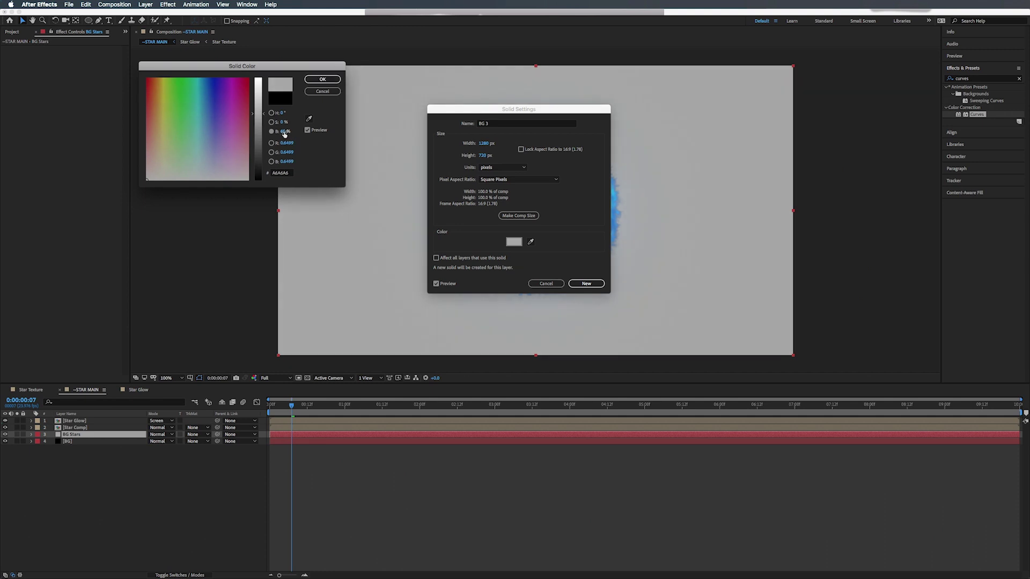
pyautogui.click(313, 81)
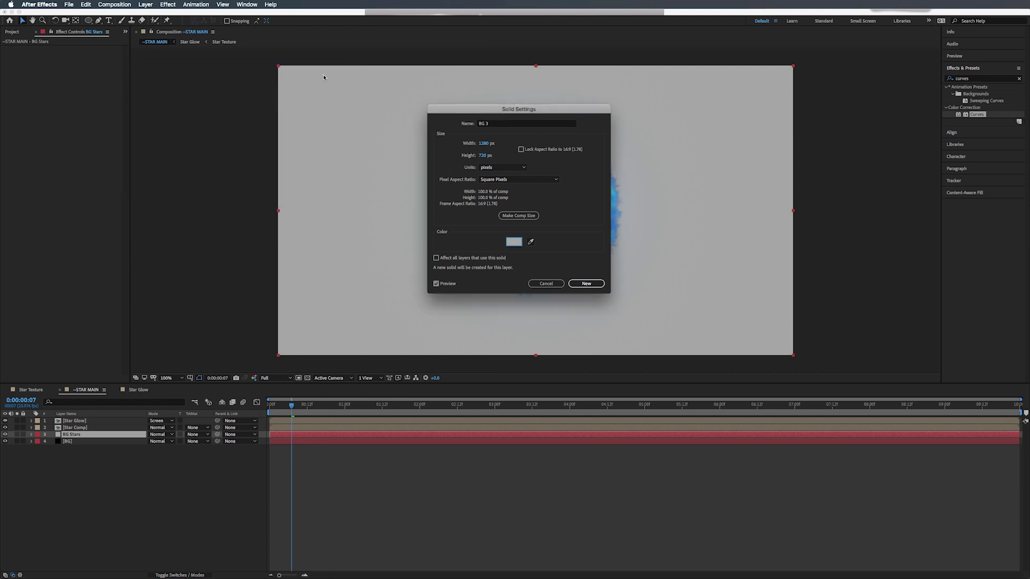
pyautogui.press('Return')
# Search the effects for CC Star Burst and apply it to the BG Stars layer
pyautogui.click(1020, 78)
pyautogui.click(998, 80)
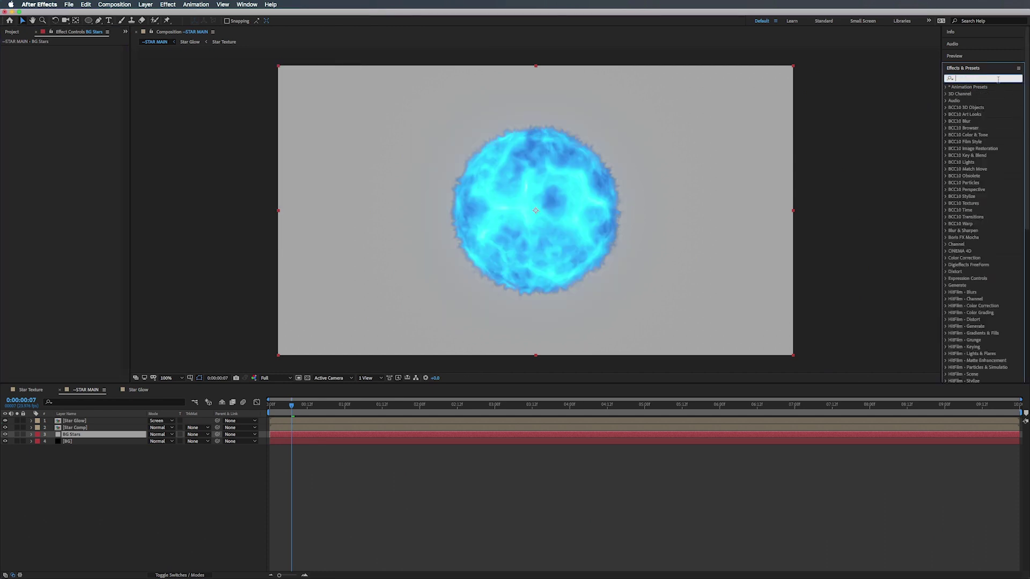
pyautogui.write('cc st')
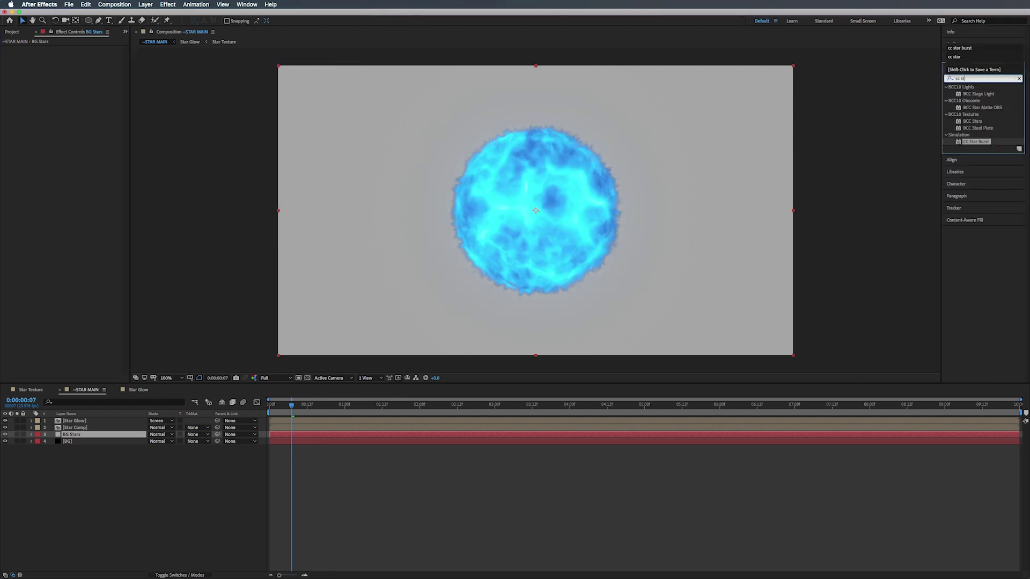
pyautogui.write('ar burs')
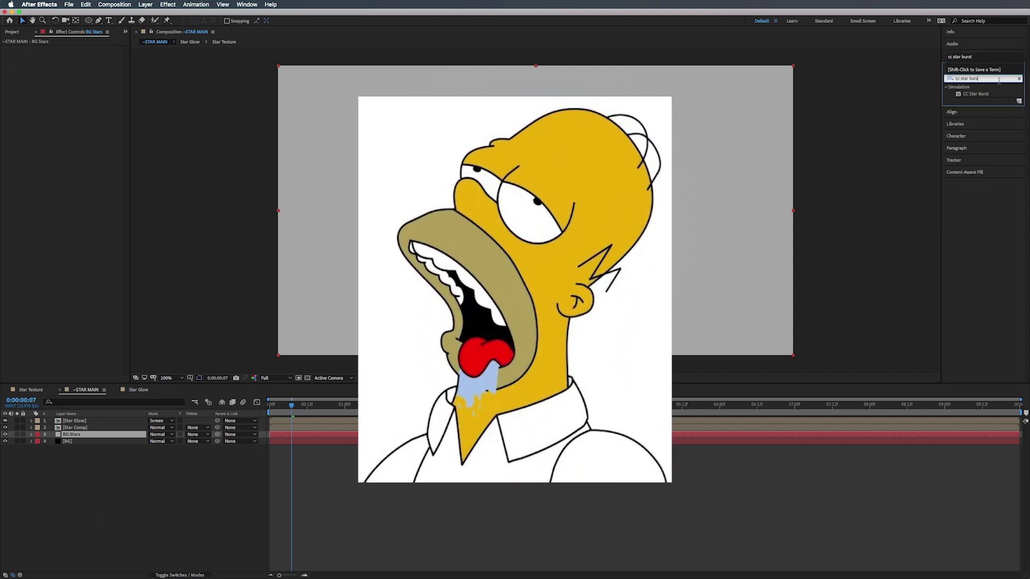
pyautogui.click(977, 95)
pyautogui.moveTo(978, 95); pyautogui.dragTo(86, 435)
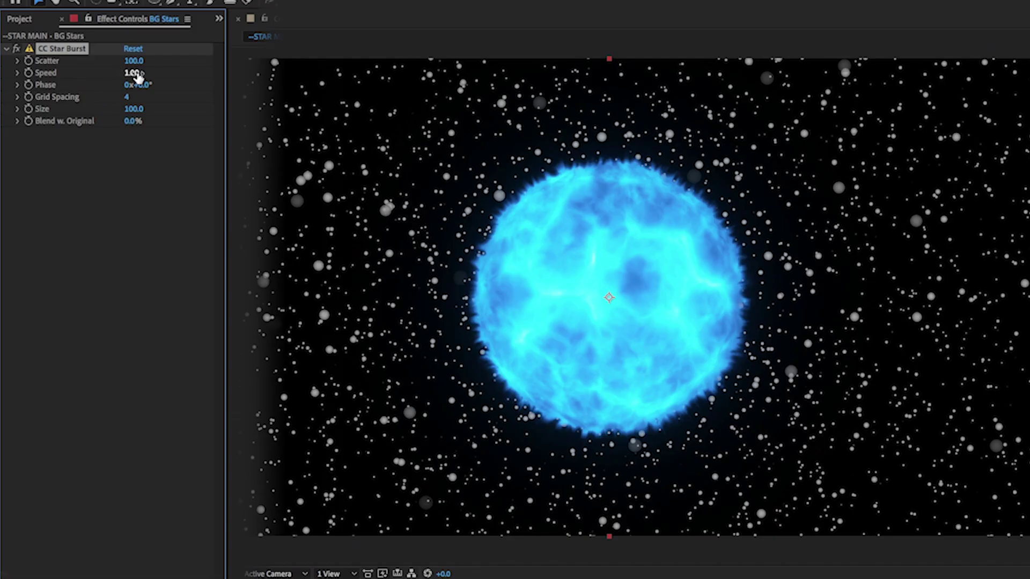
# Set the BG Stars layer's CC Star Burst Speed to 0 and Scatter to 99
pyautogui.click(132, 73)
pyautogui.write('0')
pyautogui.press('Return')
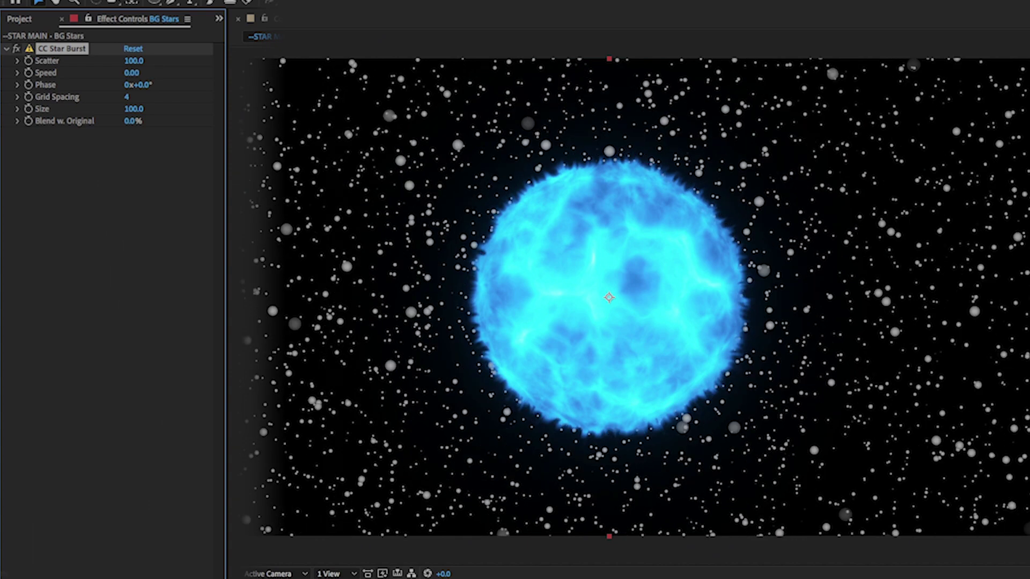
pyautogui.click(132, 61)
pyautogui.write('88')
pyautogui.press('Return')
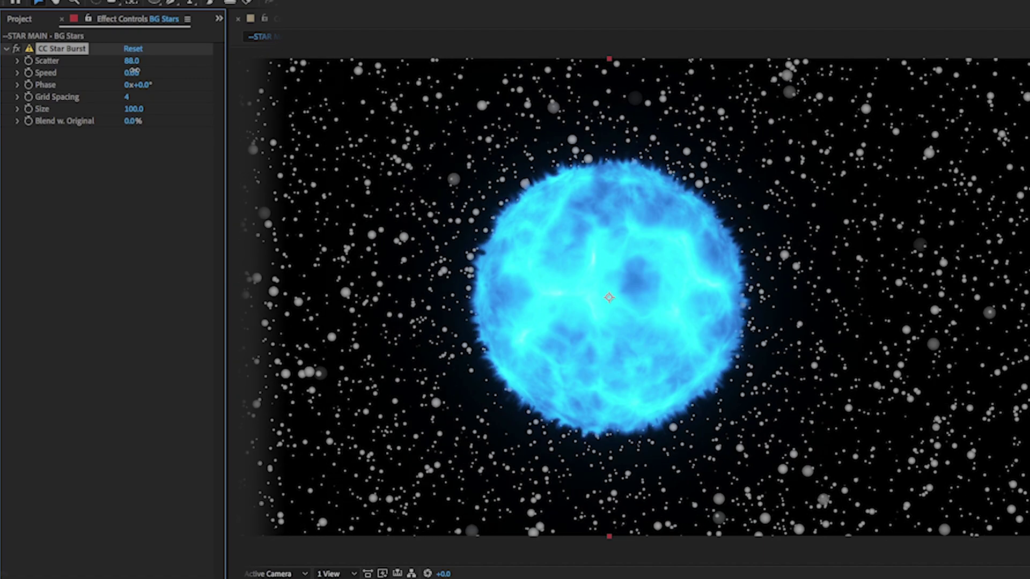
pyautogui.moveTo(134, 70); pyautogui.dragTo(137, 70)
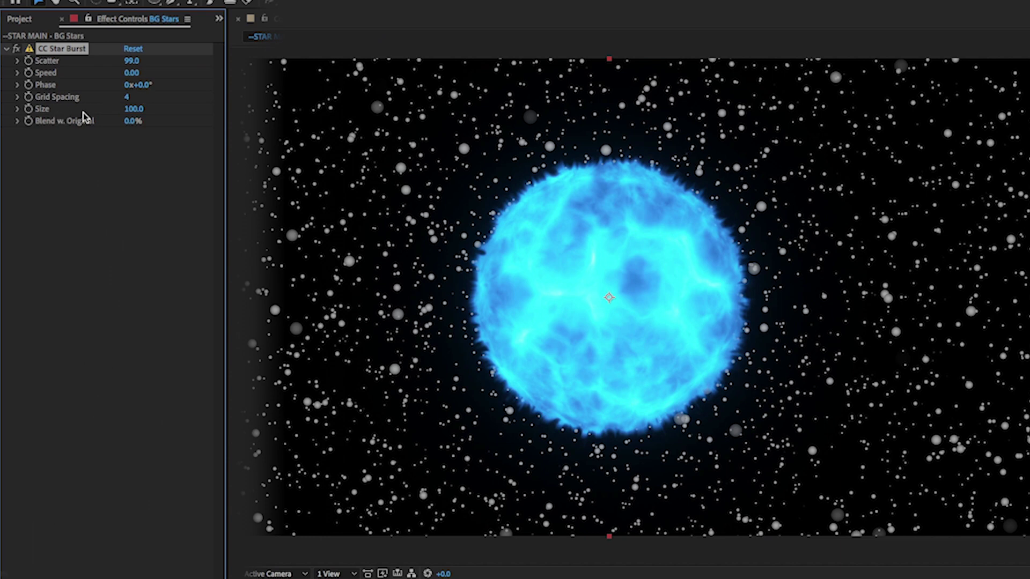
# Reduce the CC Star Burst Size to 34 and set its Grid Spacing to 2
pyautogui.moveTo(136, 111); pyautogui.dragTo(135, 150)
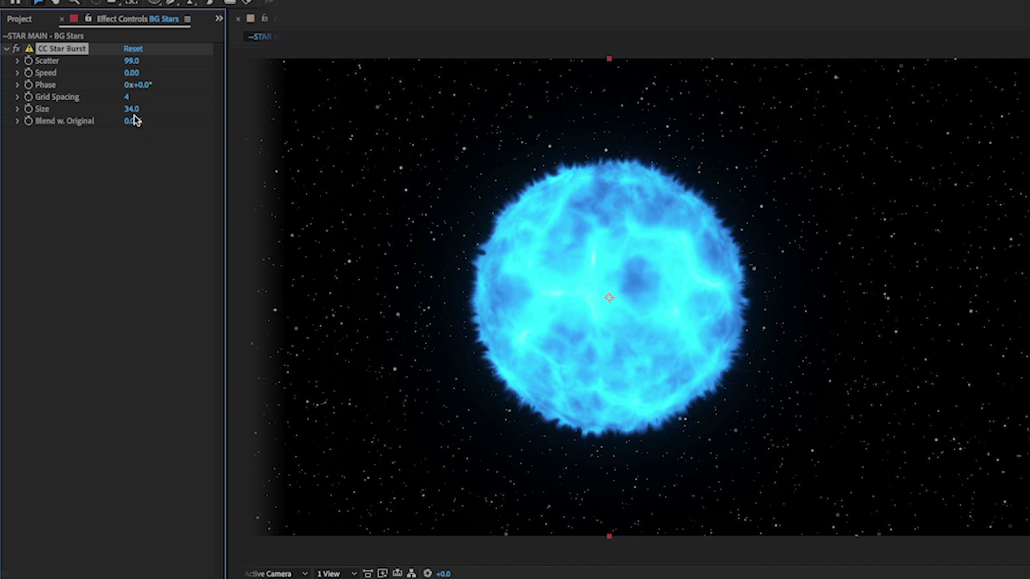
pyautogui.click(127, 97)
pyautogui.write('2')
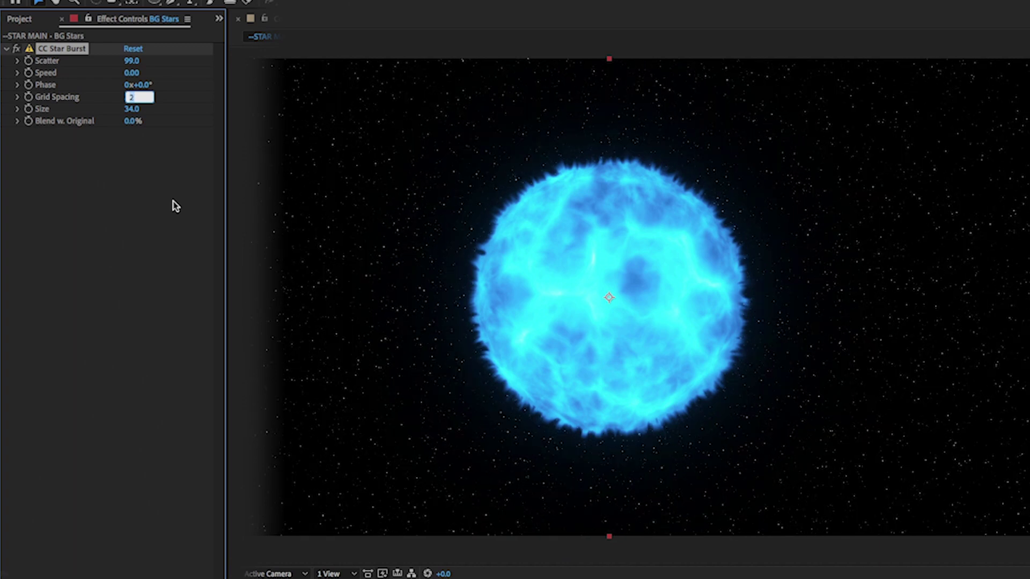
pyautogui.press('Tab')
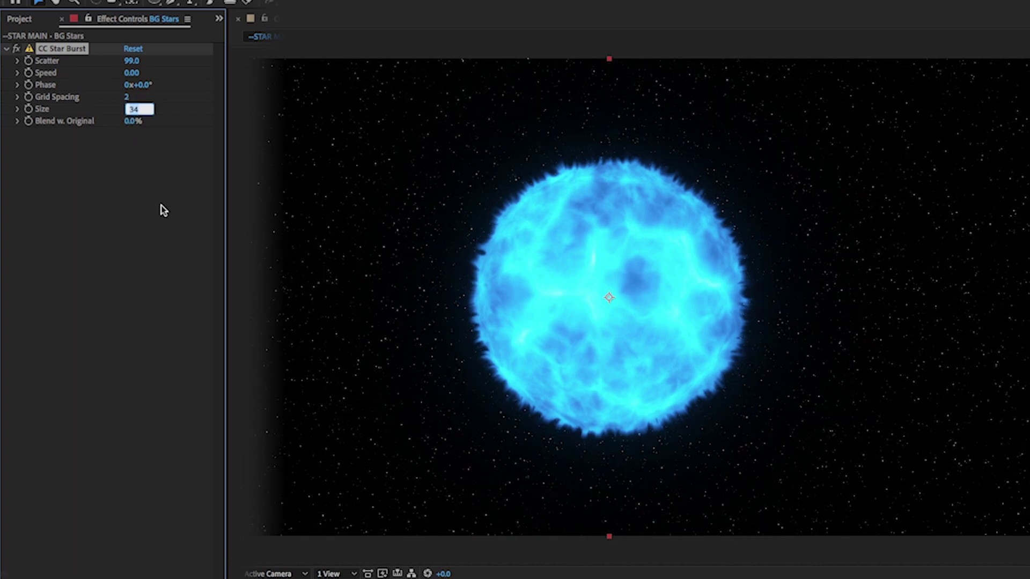
# Raise the CC Star Burst Size to 44 and its Scatter to 121
pyautogui.press('Up')
pyautogui.press('Up')
pyautogui.press('Up')
pyautogui.press('Tab')
pyautogui.press('Tab')
pyautogui.press('Up')
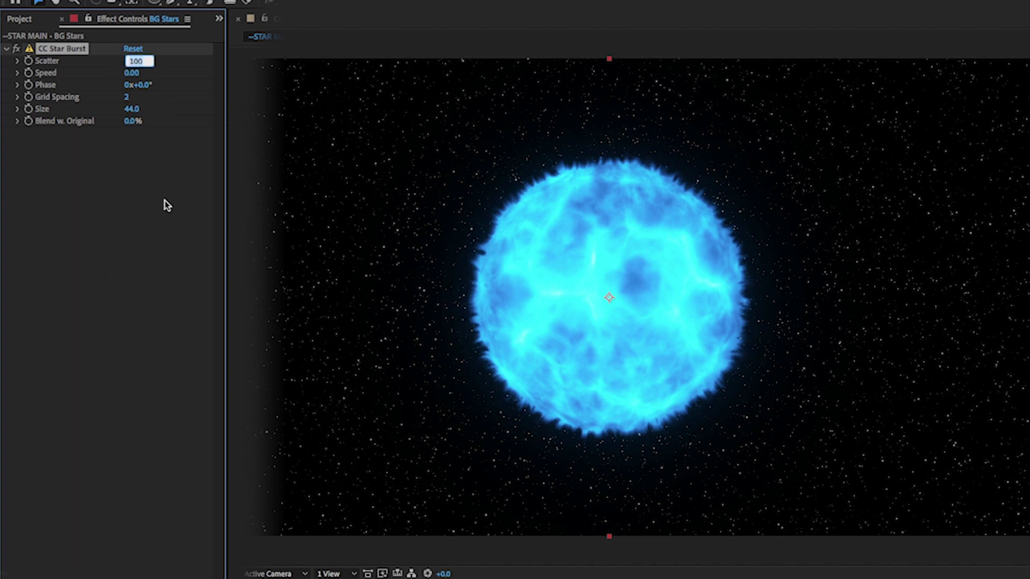
pyautogui.hotkey('shift', 'Up')
pyautogui.press('Up')
pyautogui.press('Up')
pyautogui.press('Up')
pyautogui.press('Up')
pyautogui.press('Up')
pyautogui.press('Up')
pyautogui.press('Up')
pyautogui.press('Up')
pyautogui.press('Up')
pyautogui.press('Up')
pyautogui.press('Up')
pyautogui.press('Up')
pyautogui.press('Up')
pyautogui.press('Up')
pyautogui.press('Down')
pyautogui.press('Down')
pyautogui.press('Down')
# Increase the CC Star Burst Size to 53
pyautogui.click(132, 109)
pyautogui.press('Up')
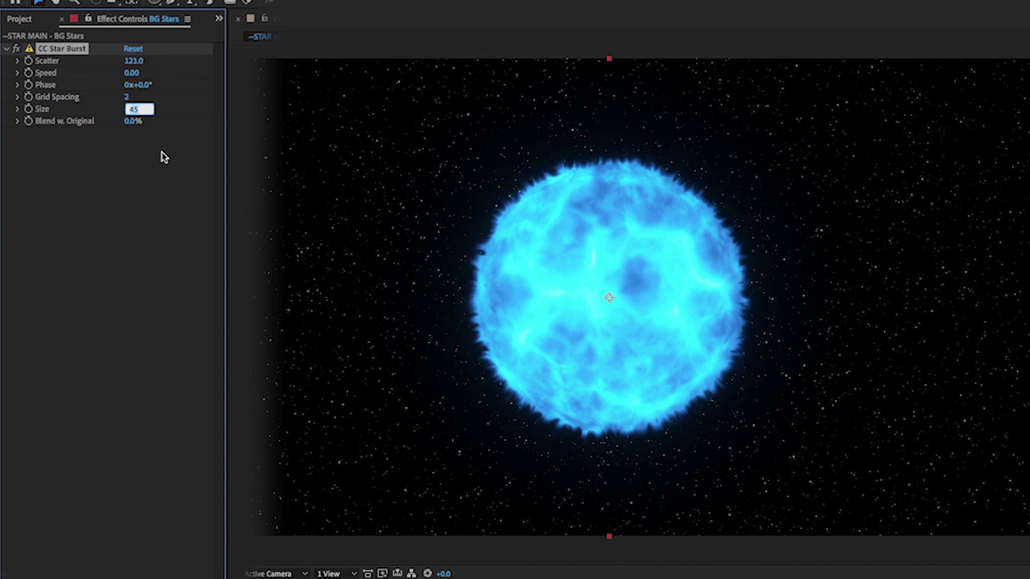
pyautogui.press('Up')
pyautogui.press('Up')
pyautogui.press('Up')
pyautogui.press('Up')
pyautogui.press('Up')
pyautogui.press('Up')
pyautogui.click(164, 157)
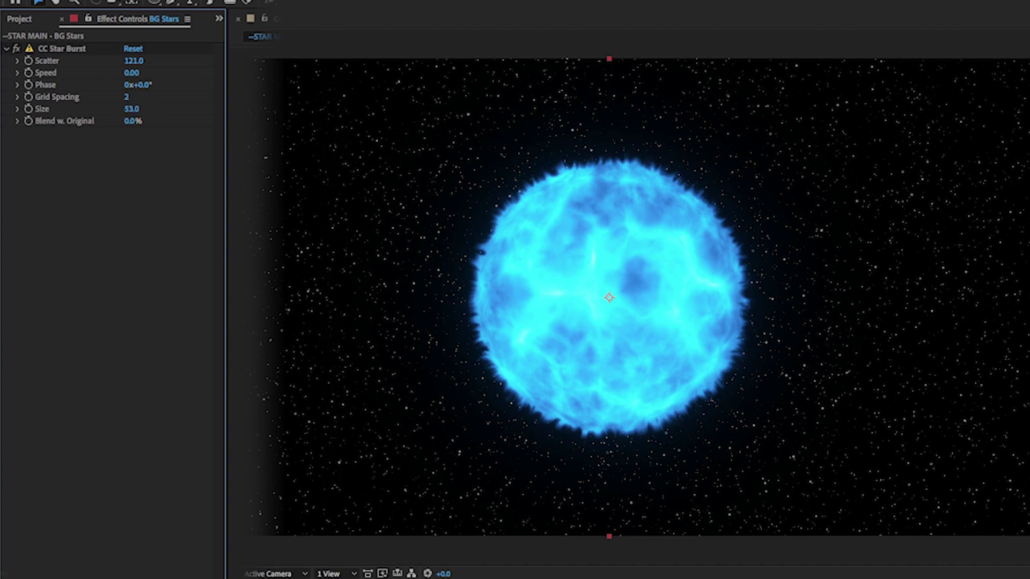
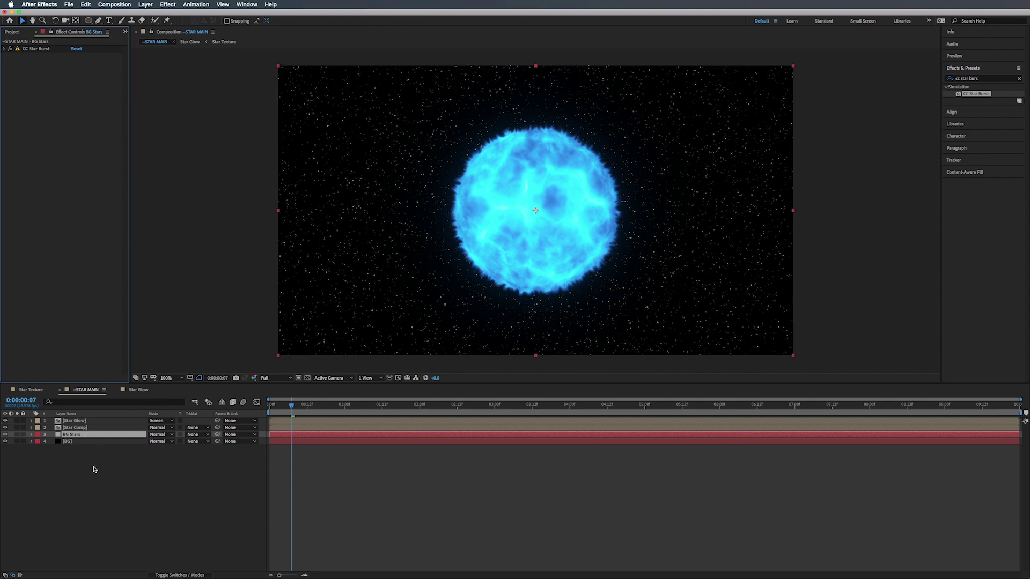
# Duplicate the black BG solid and place the copy directly above BG Stars
pyautogui.click(68, 442)
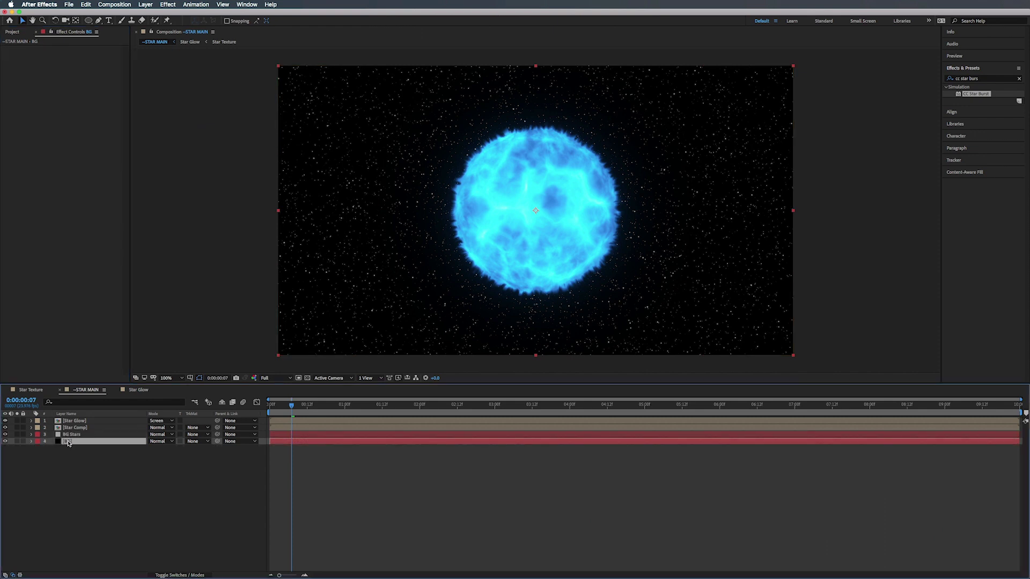
pyautogui.press('super+d')
pyautogui.moveTo(68, 442); pyautogui.dragTo(69, 435)
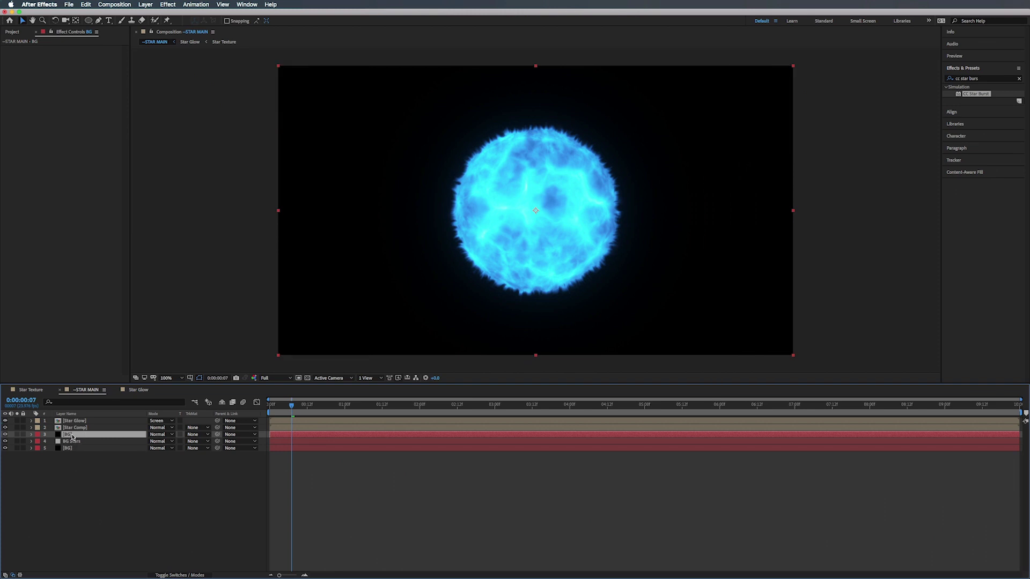
# Search for Fractal Noise and apply the Noise & Grain version to the upper BG solid
pyautogui.click(981, 80)
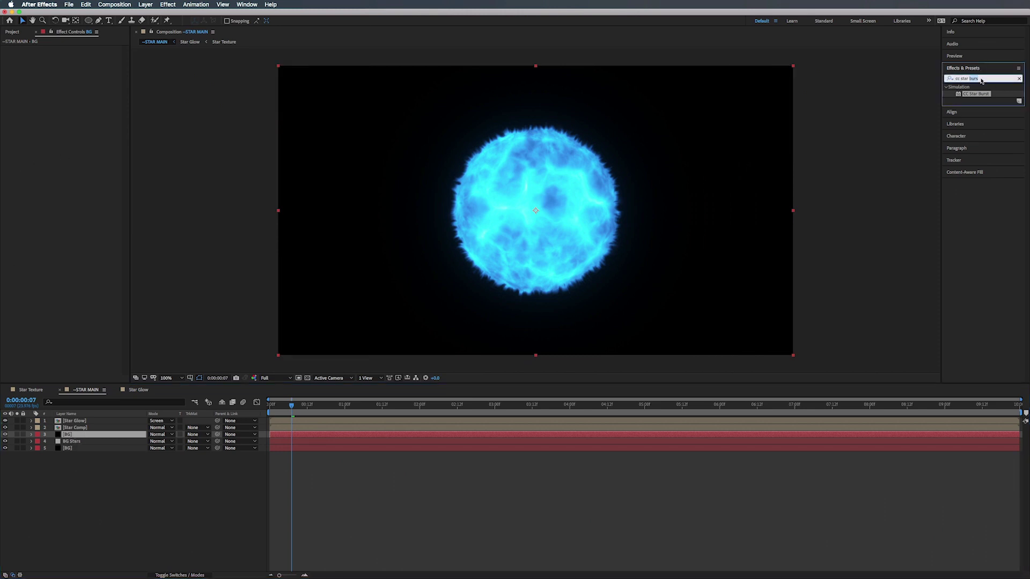
pyautogui.tripleClick(982, 80)
pyautogui.write('fract')
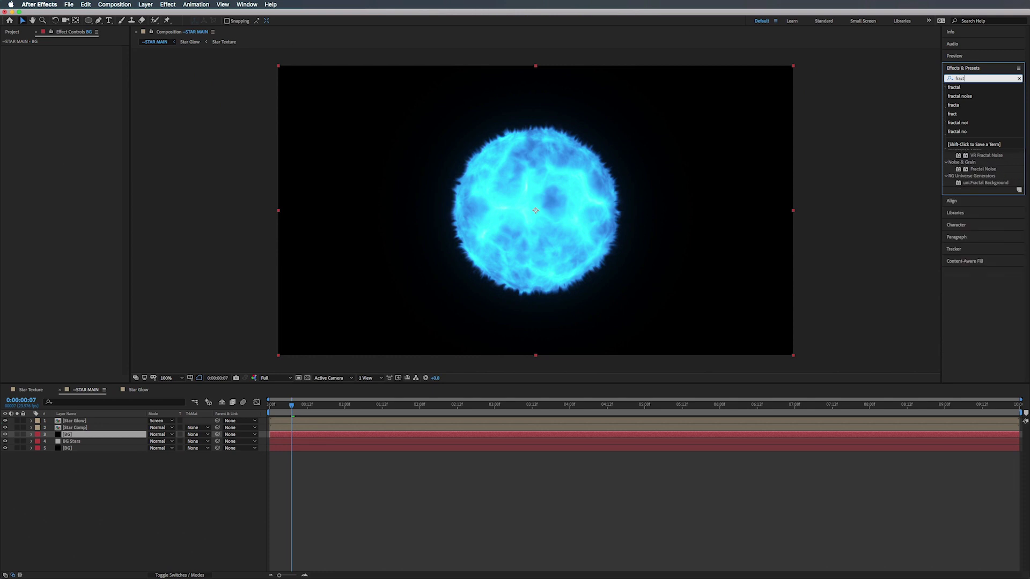
pyautogui.write('al noise')
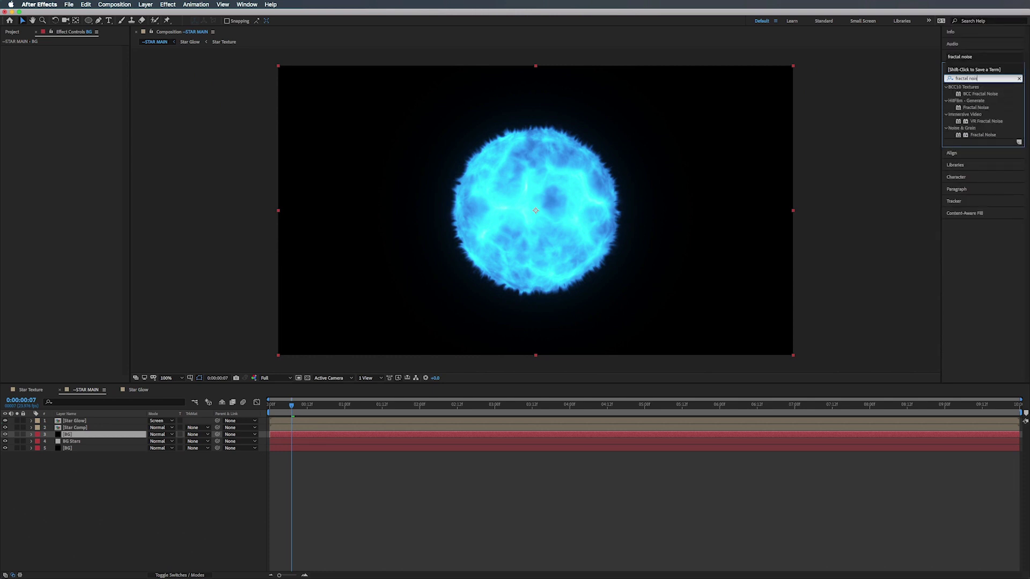
pyautogui.click(983, 136)
pyautogui.moveTo(985, 138); pyautogui.dragTo(72, 103)
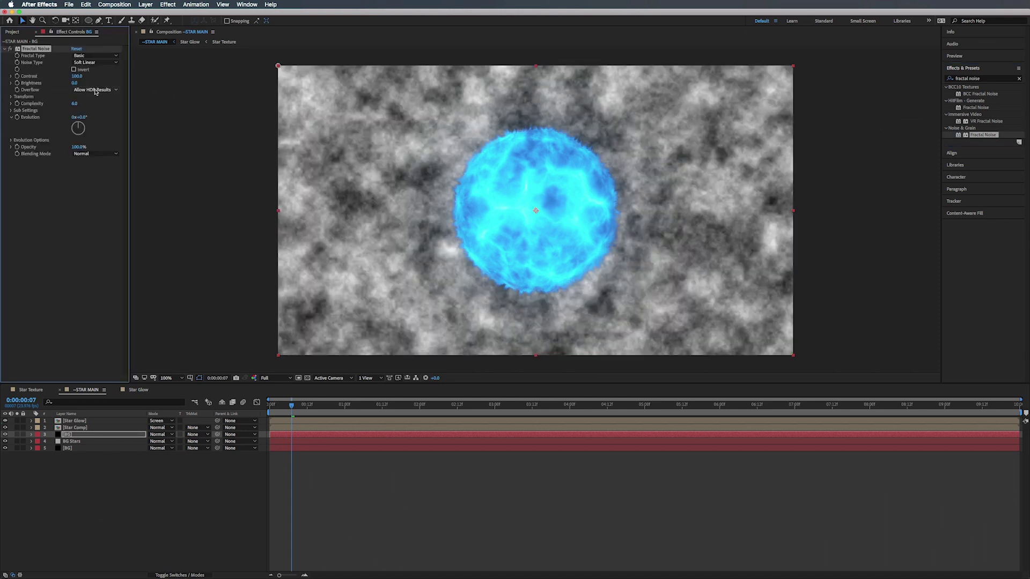
# Set the Fractal Noise Contrast to 182, Brightness to 48 and transform Scale to 99
pyautogui.click(76, 77)
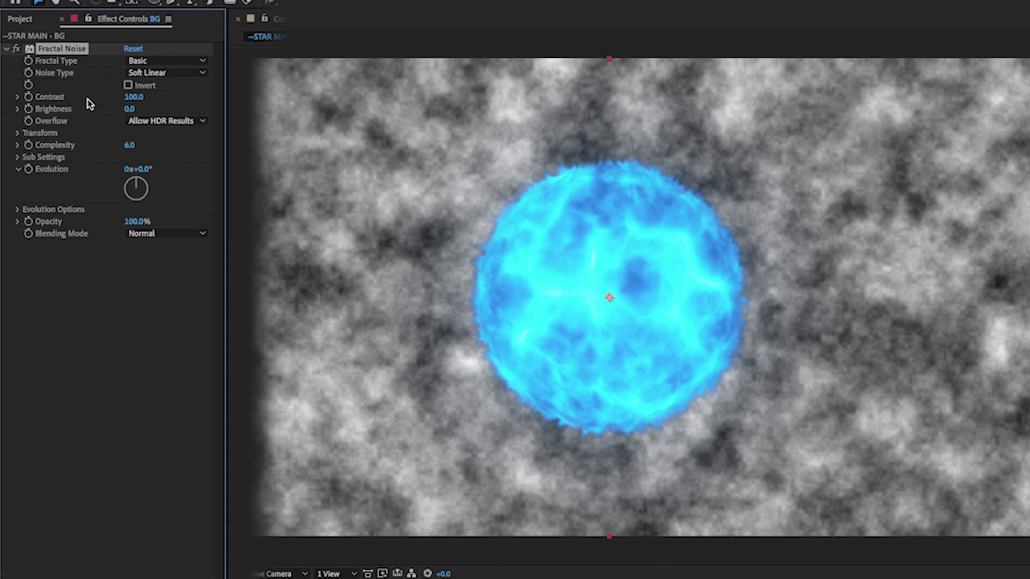
pyautogui.moveTo(74, 76); pyautogui.dragTo(83, 76)
pyautogui.moveTo(144, 97); pyautogui.dragTo(178, 98)
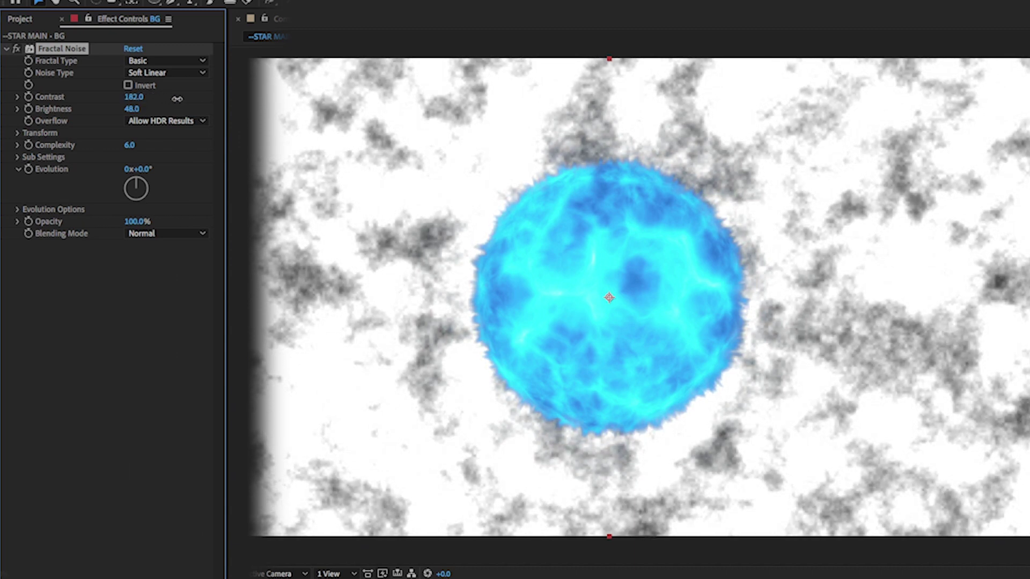
pyautogui.click(18, 133)
pyautogui.moveTo(134, 171); pyautogui.dragTo(134, 169)
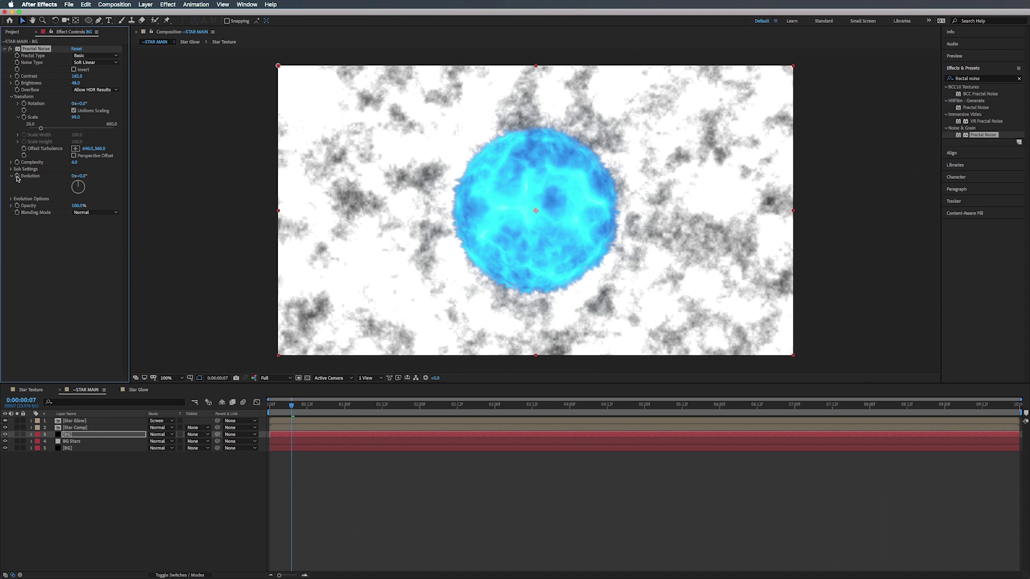
# Animate the Fractal Noise Evolution with the expression time*200 and collapse the layer's properties
pyautogui.keyDown('alt'); pyautogui.click(17, 177); pyautogui.keyUp('alt')
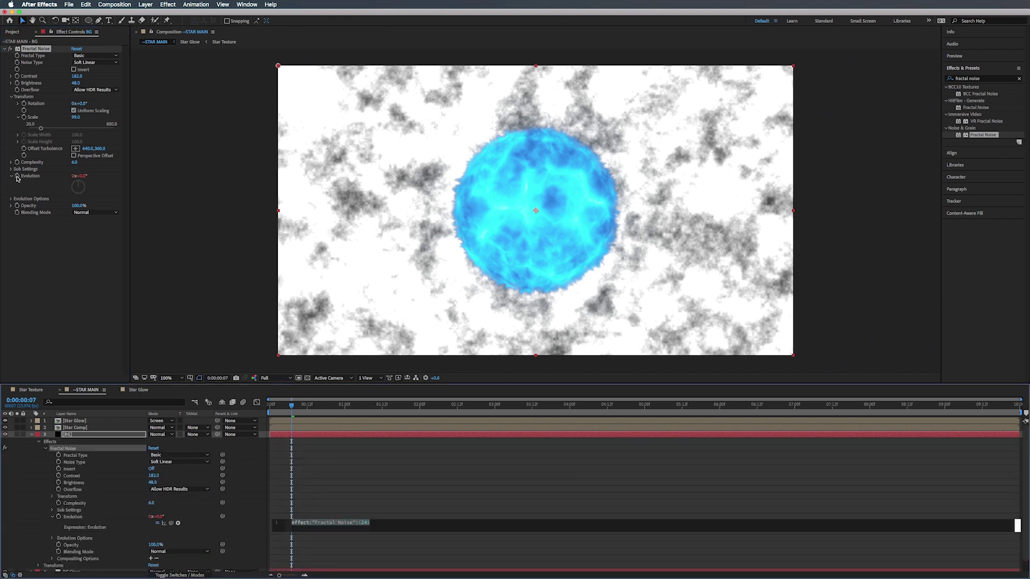
pyautogui.write('tim')
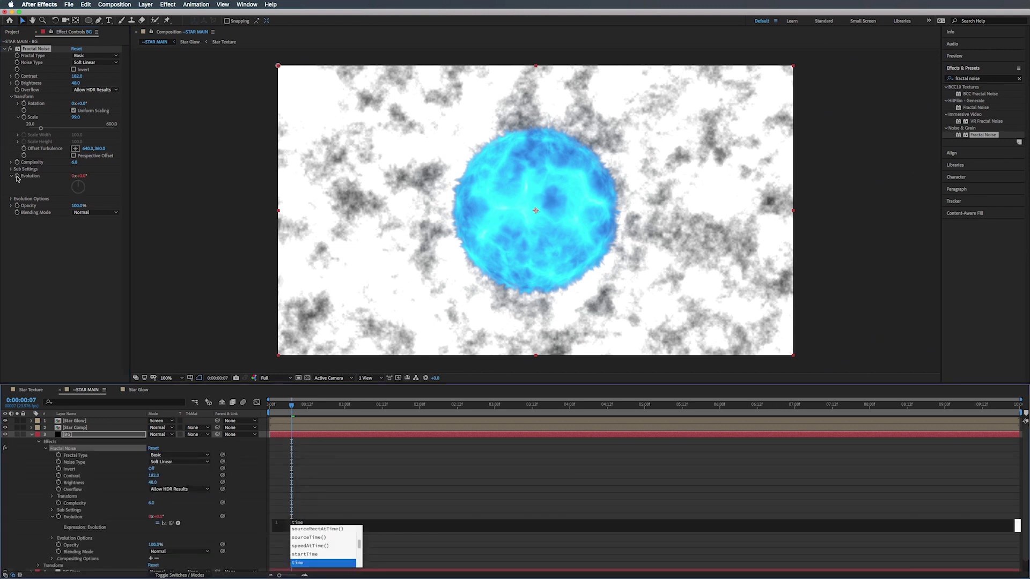
pyautogui.write('e*')
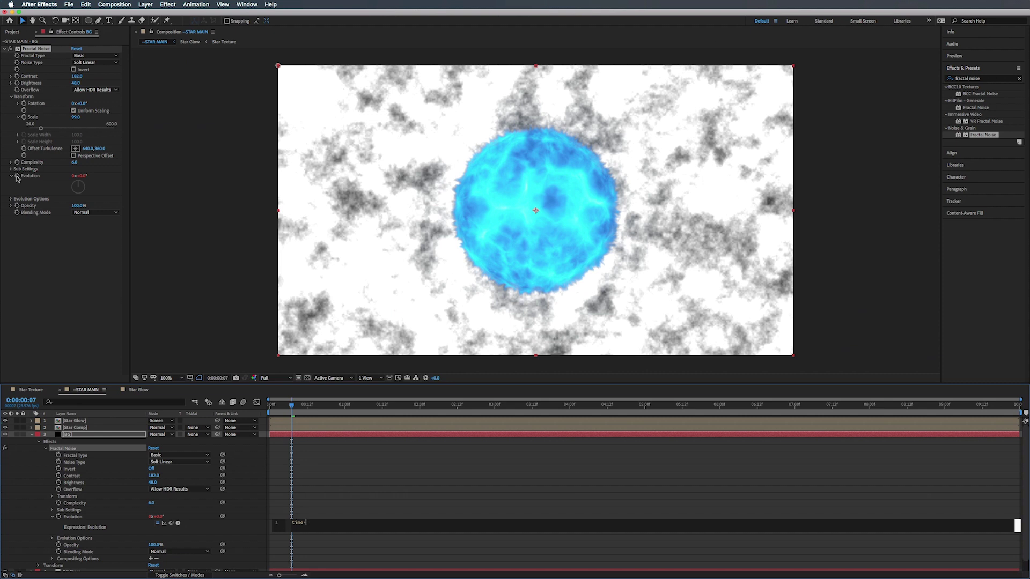
pyautogui.write('00')
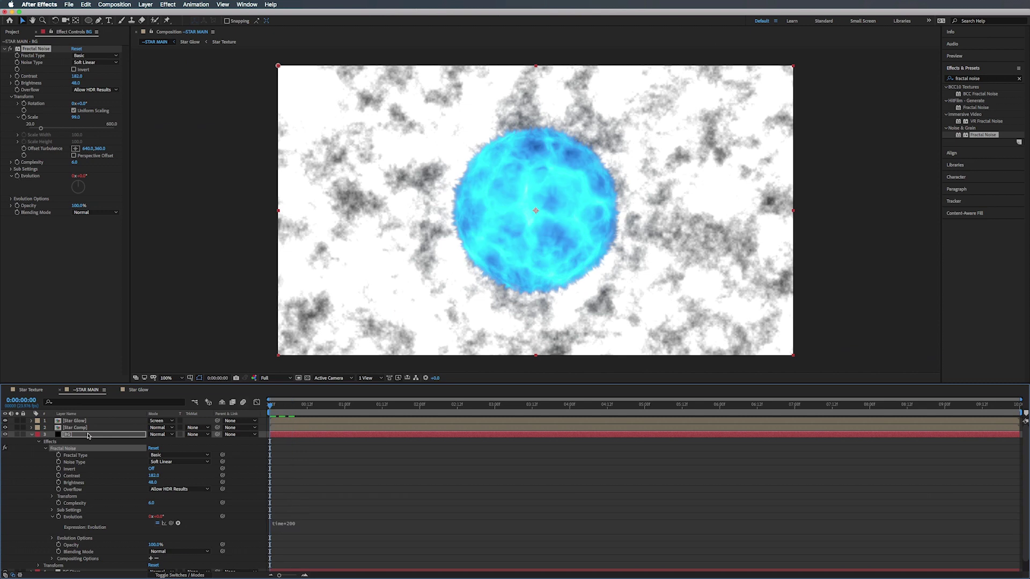
pyautogui.click(88, 435)
pyautogui.click(32, 435)
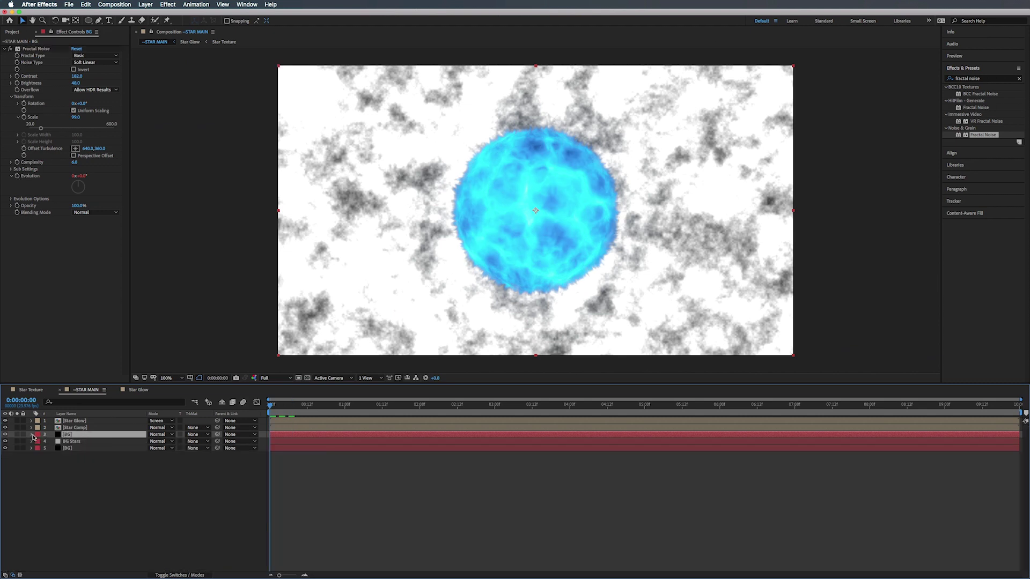
# Set the BG Stars layer's track matte to Luma Matte using the BG solid above it
pyautogui.click(83, 443)
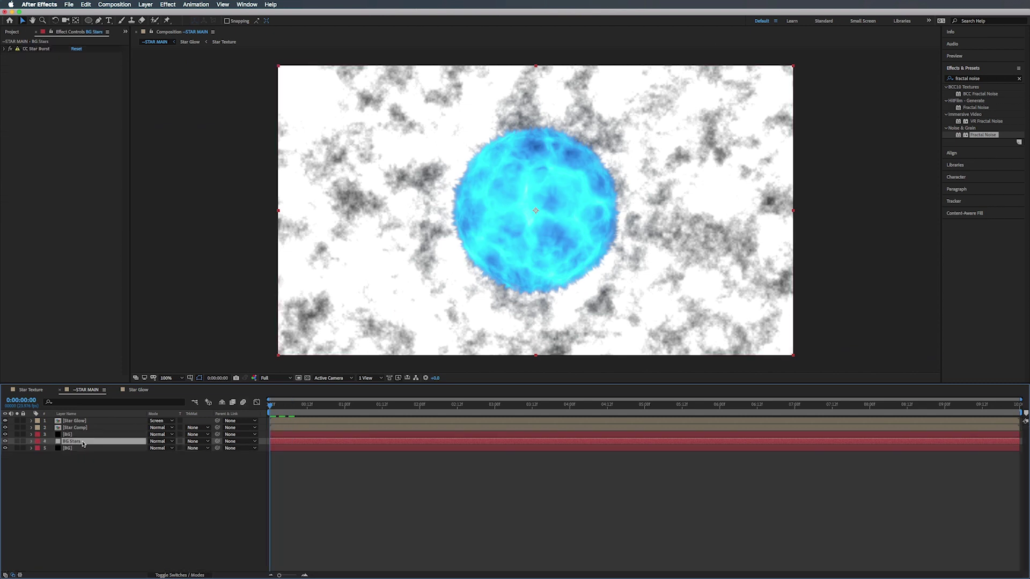
pyautogui.click(193, 441)
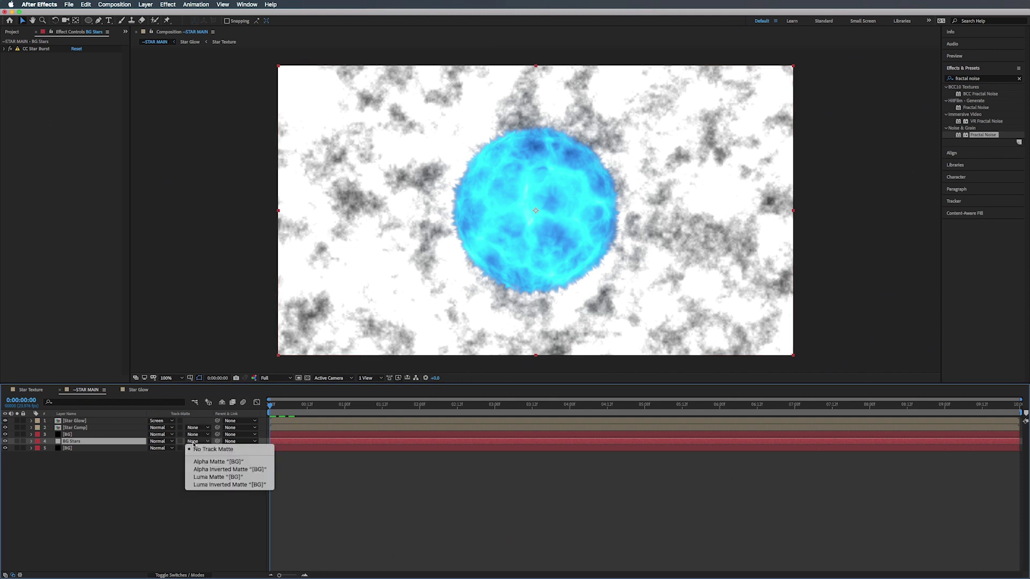
pyautogui.click(205, 477)
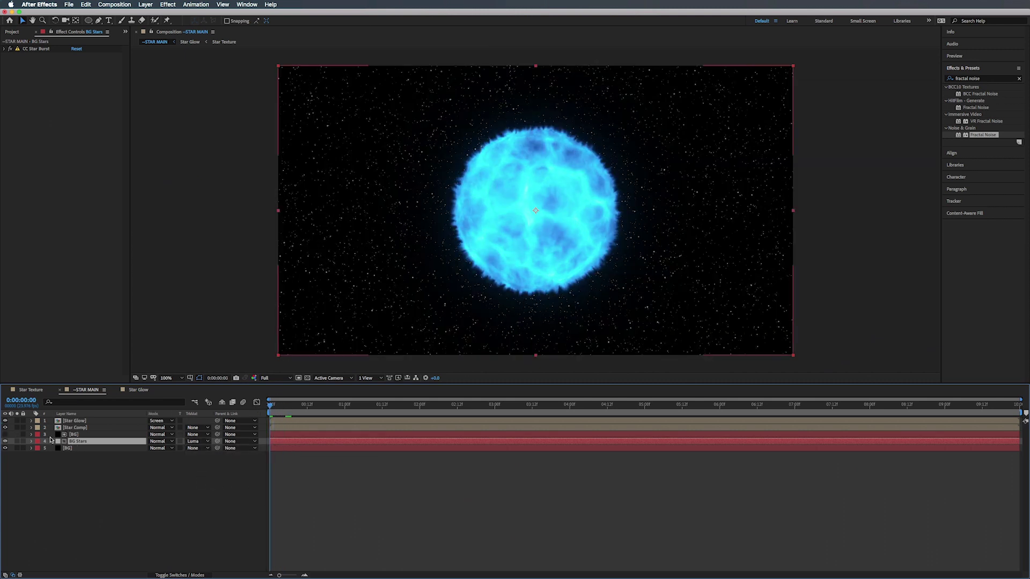
# Preview the background star animation with Star Comp and Star Glow hidden, and restore both layers' visibility
pyautogui.click(5, 427)
pyautogui.click(5, 421)
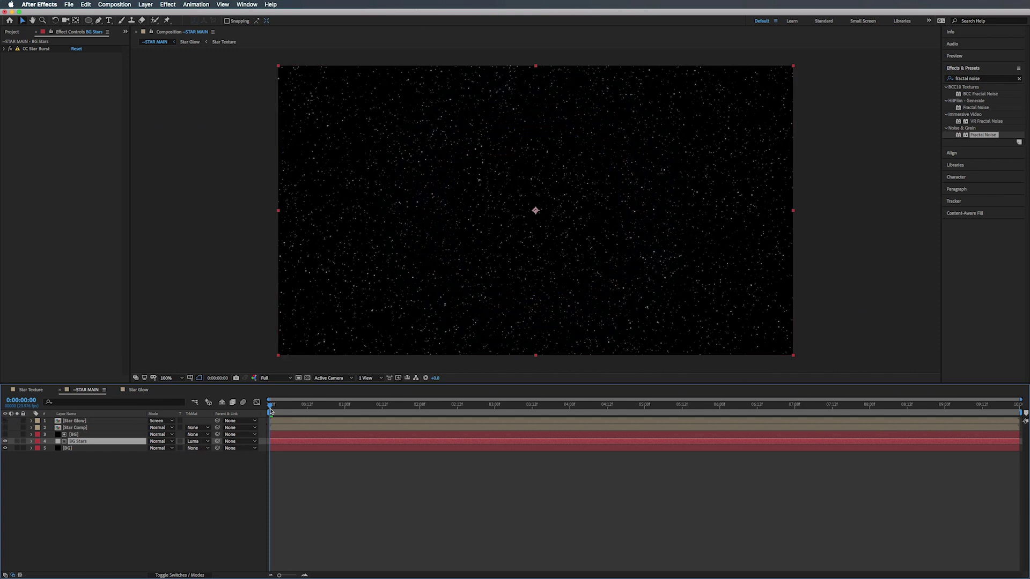
pyautogui.press('space')
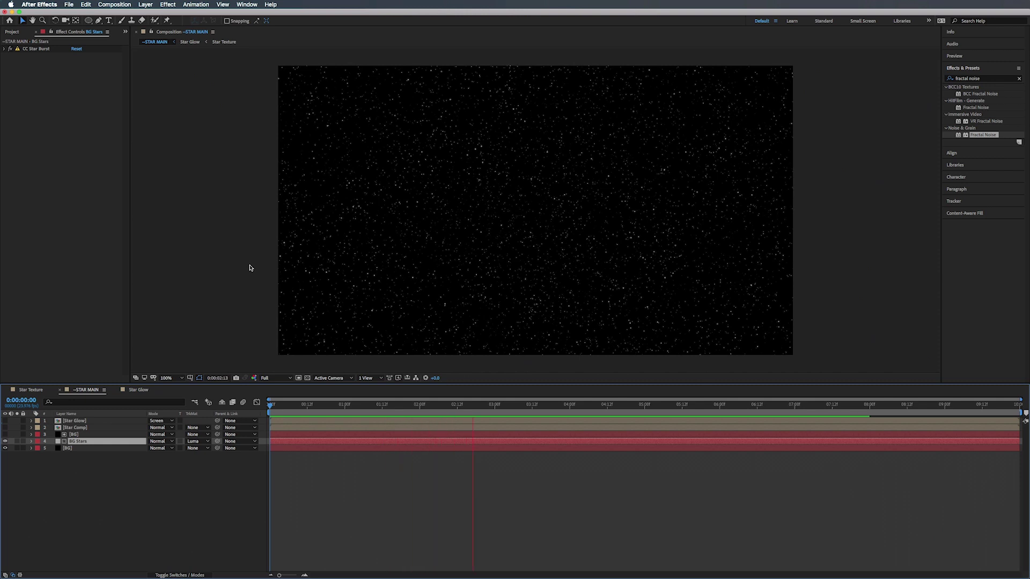
pyautogui.click(250, 267)
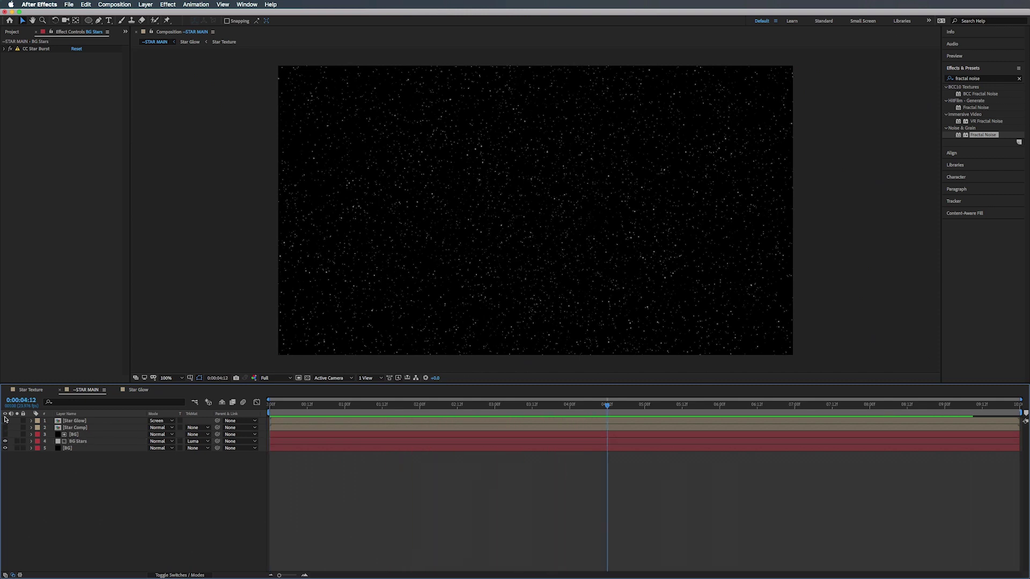
pyautogui.moveTo(7, 427); pyautogui.dragTo(5, 420)
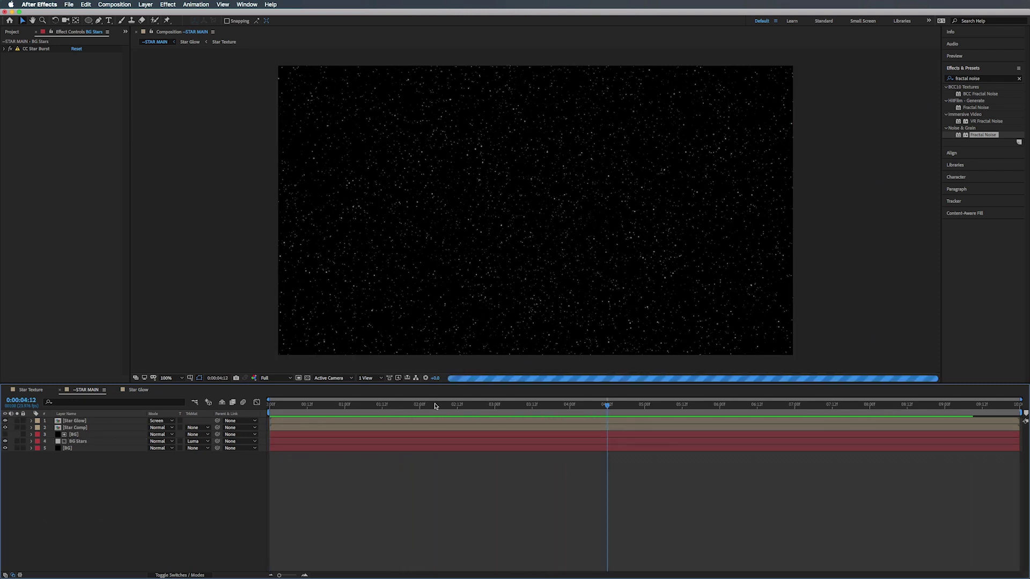
# Rename the BG solid that mattes the BG Stars layer as Star Matte
pyautogui.moveTo(430, 406); pyautogui.dragTo(379, 406)
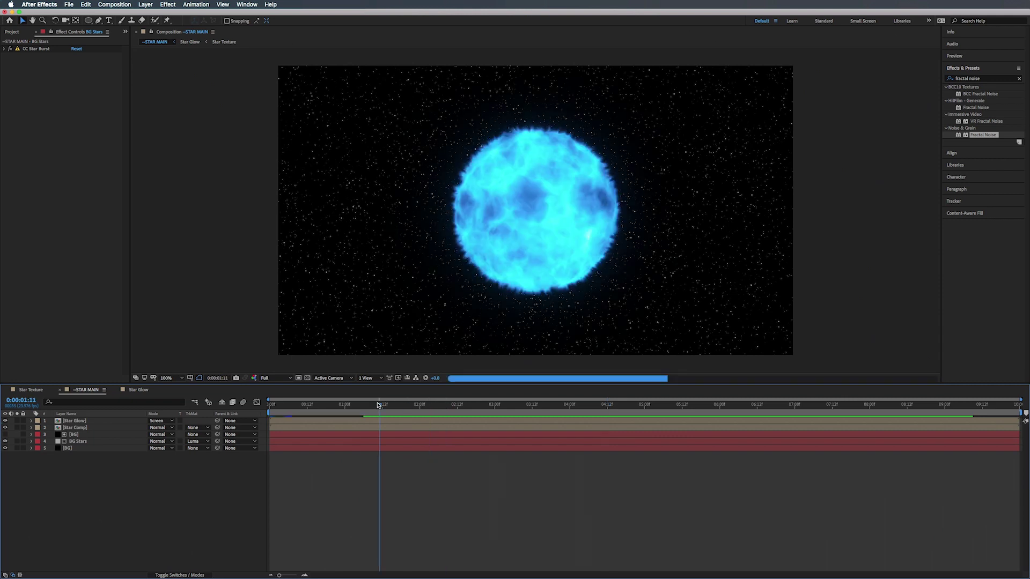
pyautogui.click(73, 435)
pyautogui.press('Return')
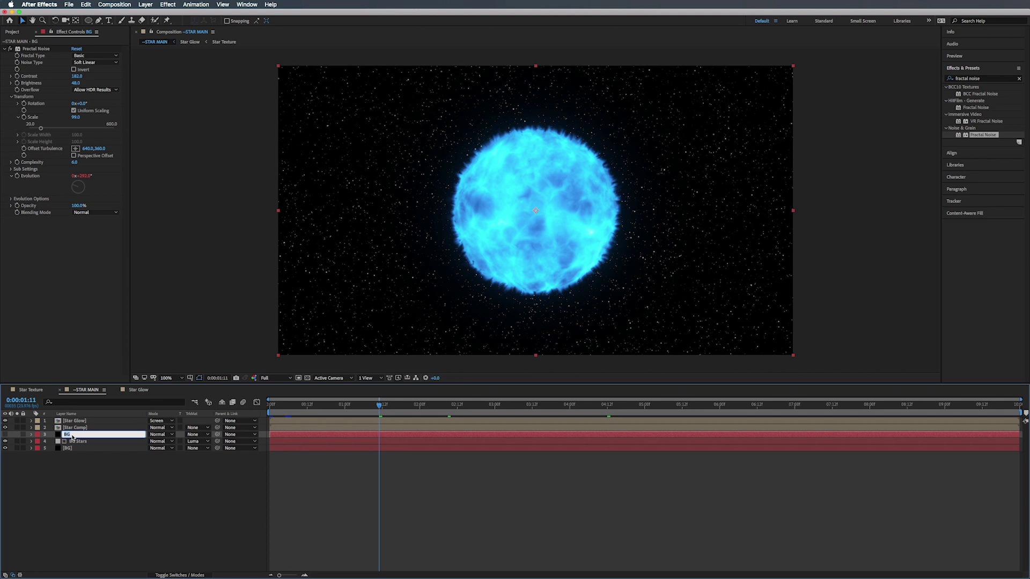
pyautogui.write('Star Matte')
pyautogui.press('Return')
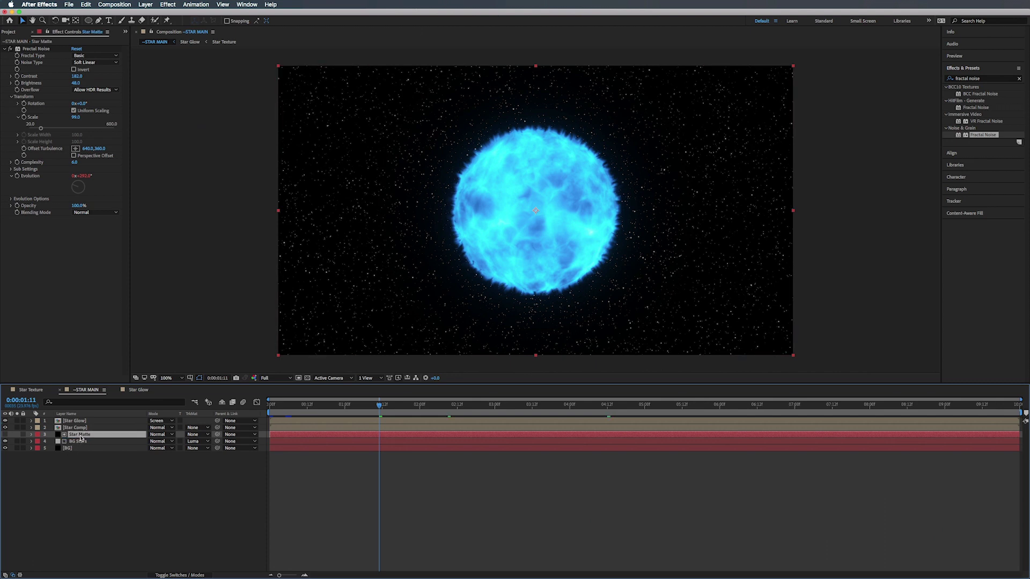
# Make a visible duplicate of Star Matte, with its Fractal Noise reset and adjusted to Contrast 114 and Brightness -8
pyautogui.press('super+d')
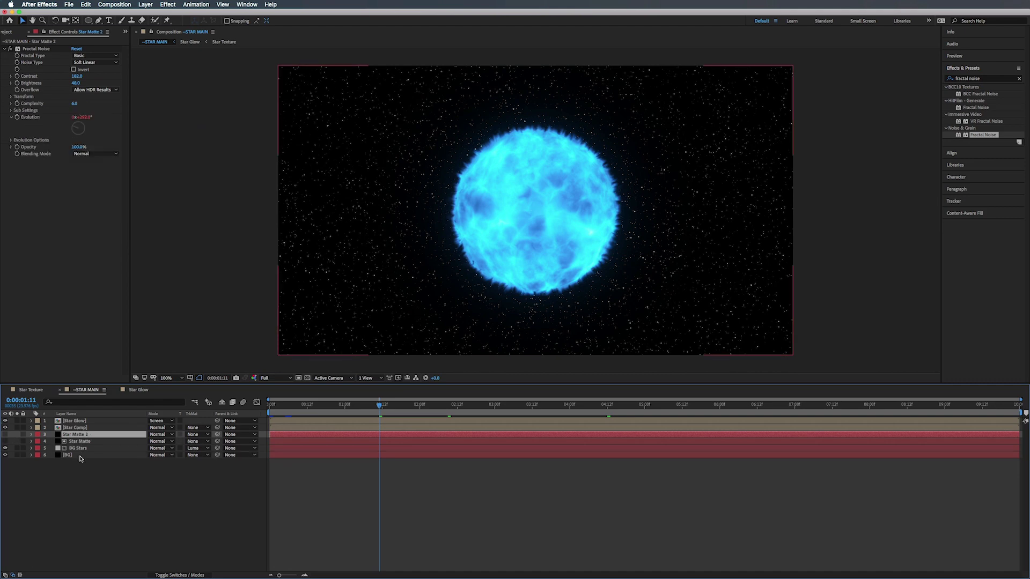
pyautogui.click(5, 434)
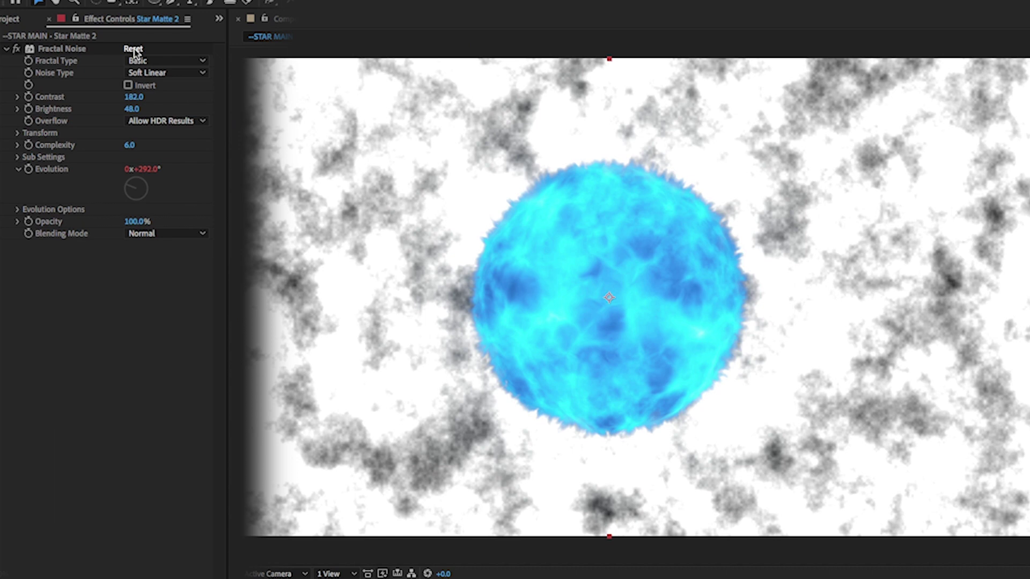
pyautogui.click(134, 49)
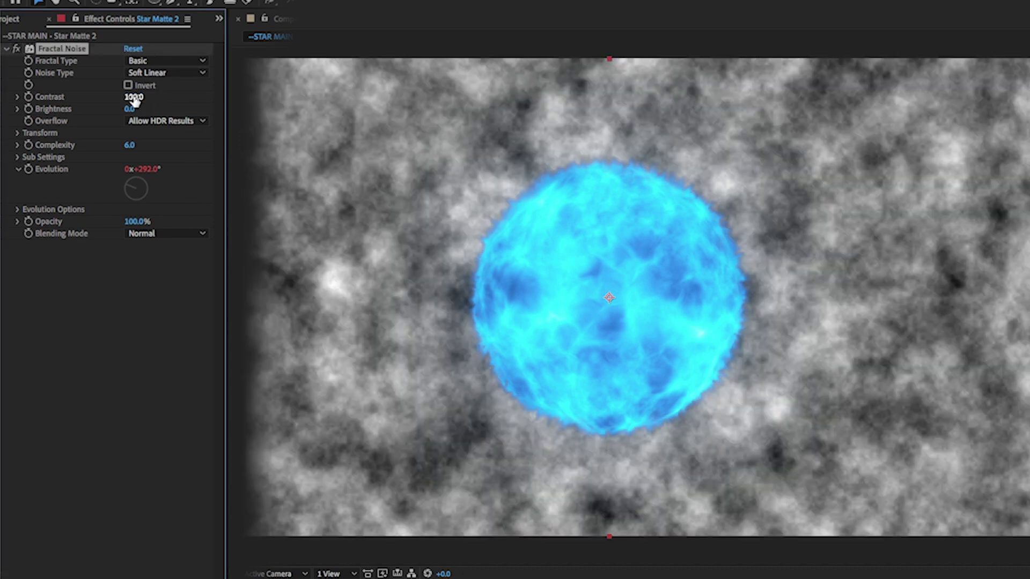
pyautogui.moveTo(138, 97); pyautogui.dragTo(128, 110)
pyautogui.moveTo(138, 169); pyautogui.dragTo(189, 172)
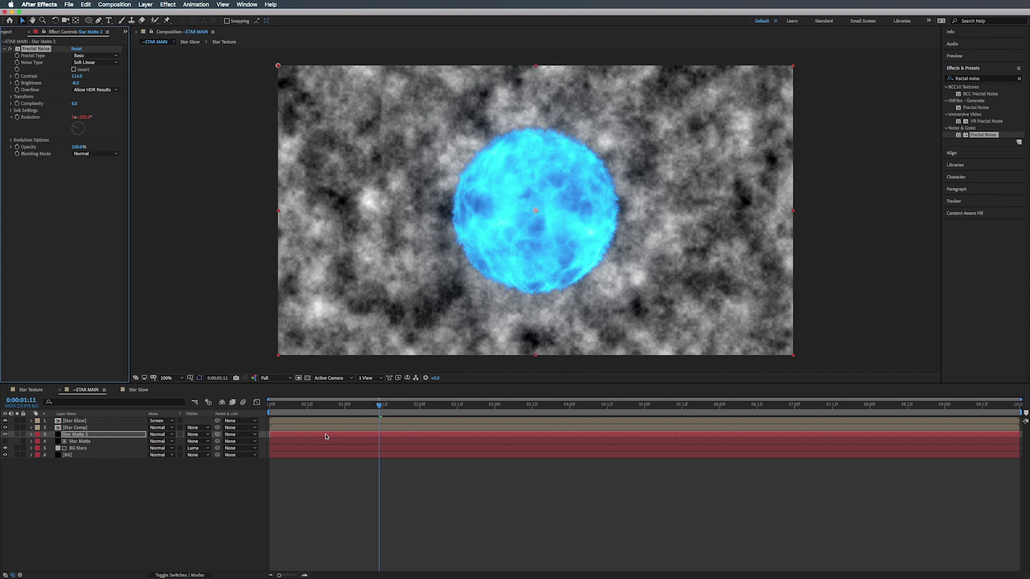
# Change the Evolution expression of Star Matte 2's Fractal Noise to time*50 and collapse the layer
pyautogui.press('e')
pyautogui.press('e')
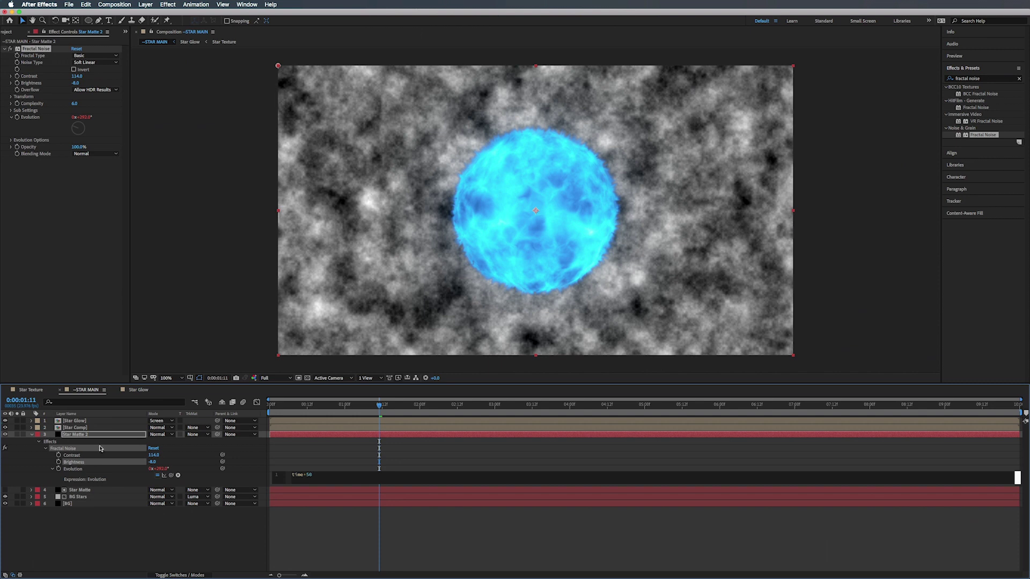
pyautogui.click(304, 406)
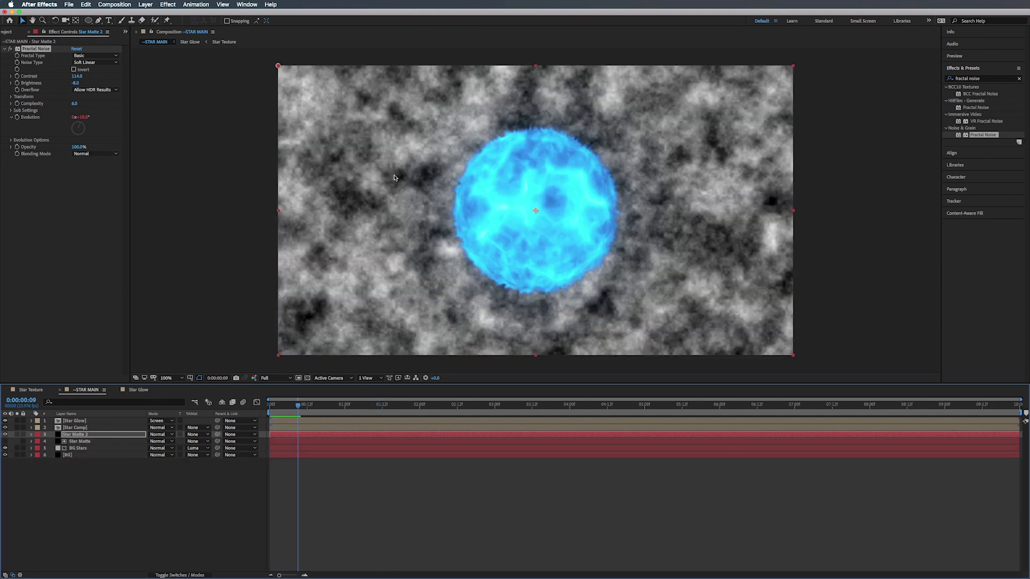
# Rename the Star Matte 2 layer as Space Dust
pyautogui.press('g')
pyautogui.click(86, 436)
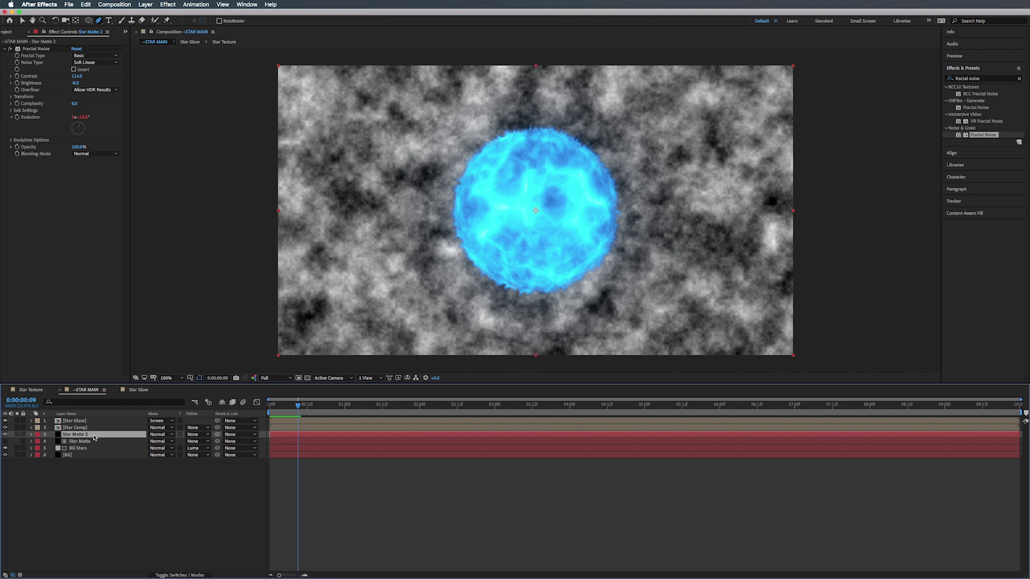
pyautogui.press('Return')
pyautogui.write('Space Dust')
pyautogui.press('Return')
# Draw a closed wavy Pen mask on Space Dust, running from below the star past the frame's upper-right edge
pyautogui.press(',')
pyautogui.press(',')
pyautogui.press('.')
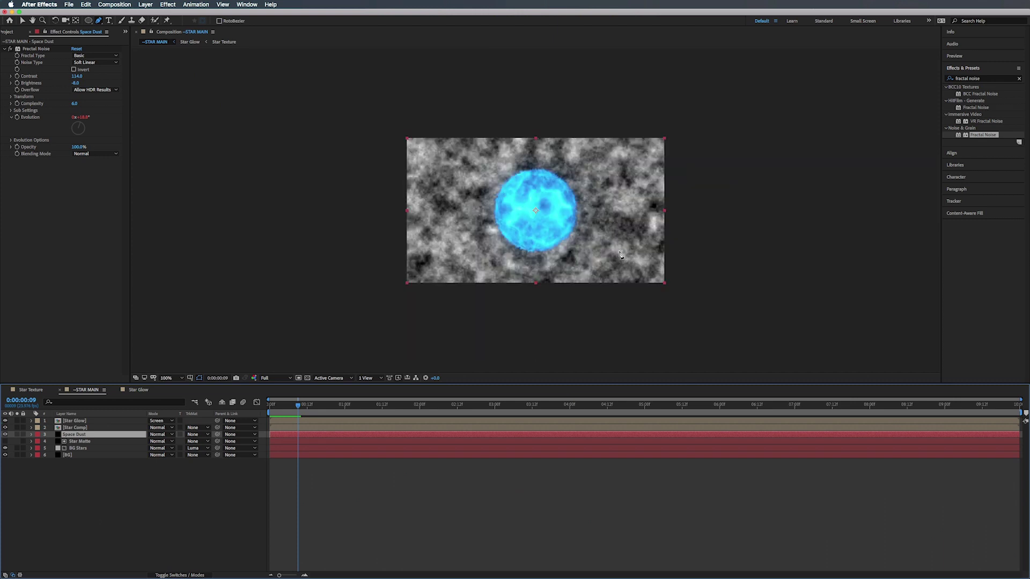
pyautogui.press('.')
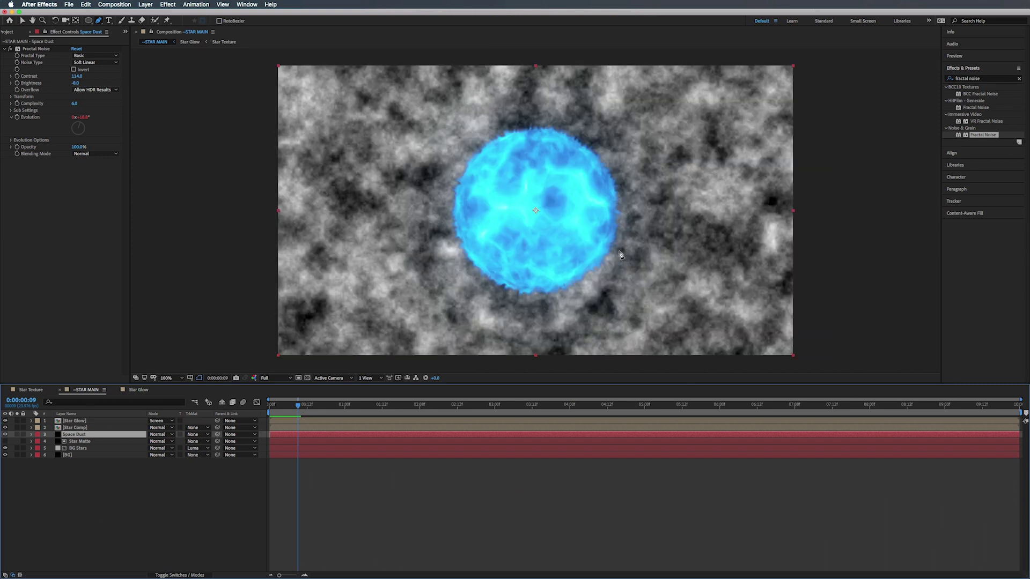
pyautogui.press('.')
pyautogui.press(',')
pyautogui.press(',')
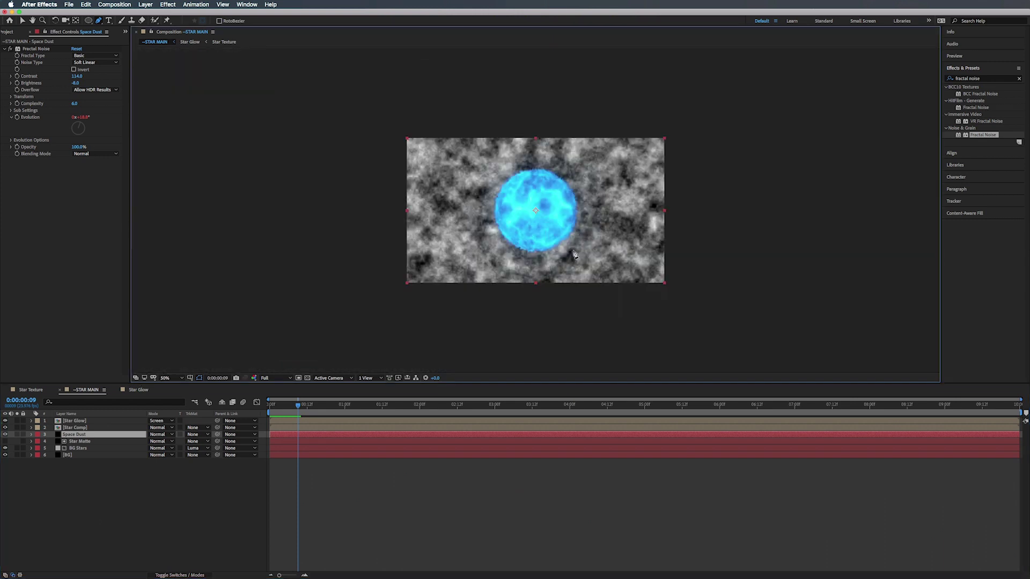
pyautogui.moveTo(567, 253); pyautogui.dragTo(608, 208)
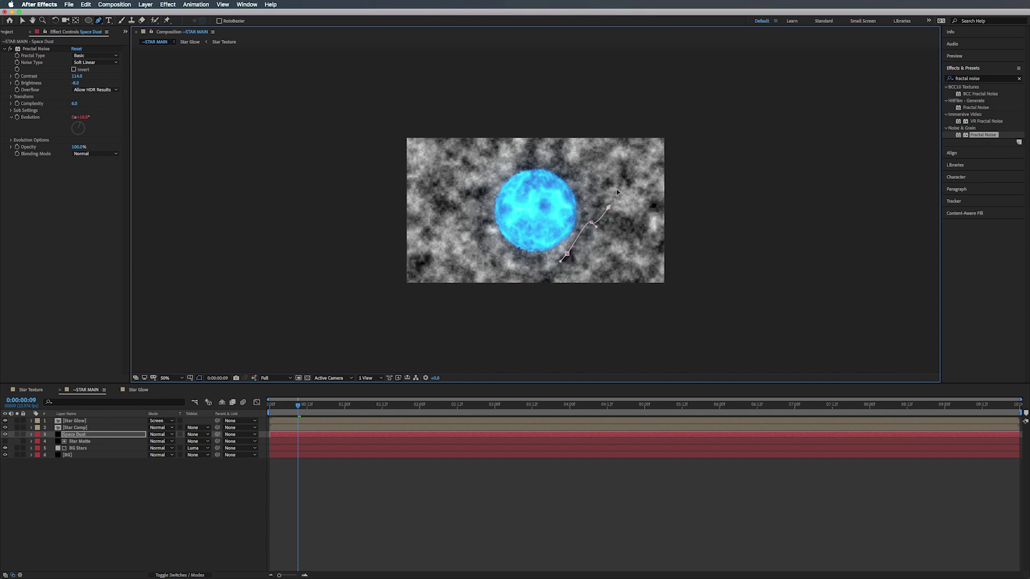
pyautogui.moveTo(629, 168); pyautogui.dragTo(659, 199)
pyautogui.moveTo(658, 145); pyautogui.dragTo(625, 266)
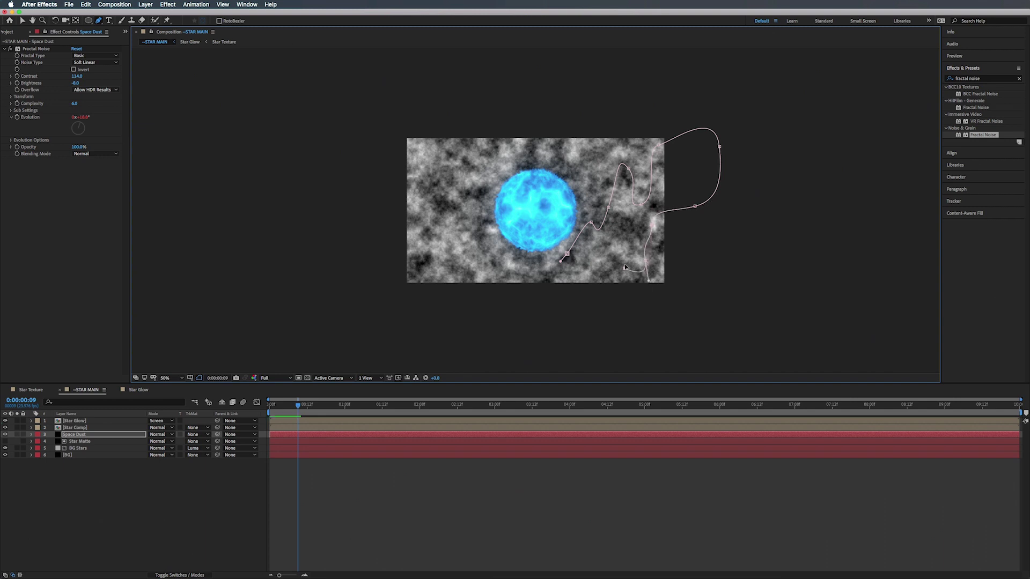
pyautogui.moveTo(582, 315); pyautogui.dragTo(563, 315)
pyautogui.moveTo(513, 273); pyautogui.dragTo(524, 265)
pyautogui.click(567, 254)
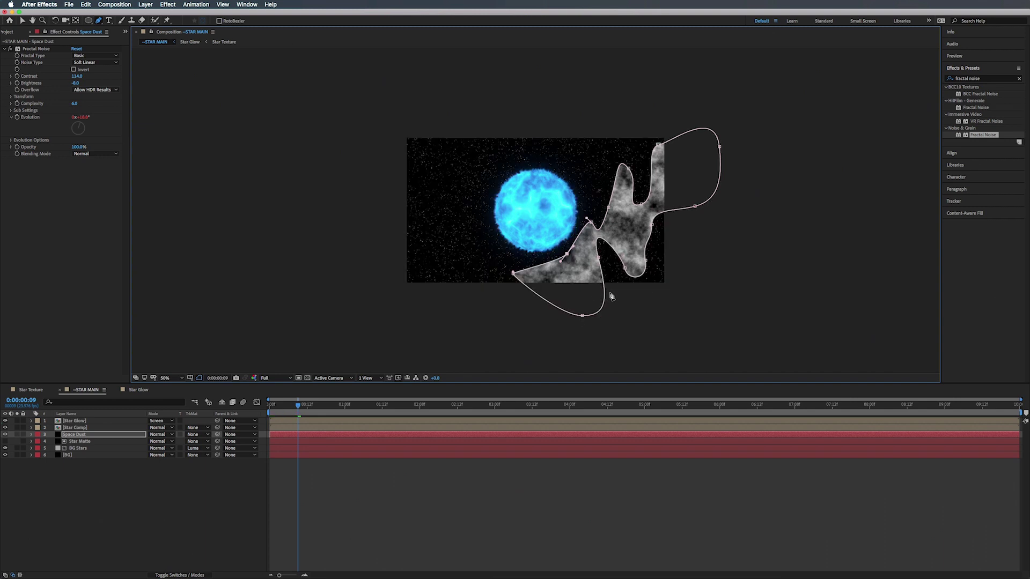
# Set the Mask Feather of Space Dust's mask to 101 pixels
pyautogui.click(103, 437)
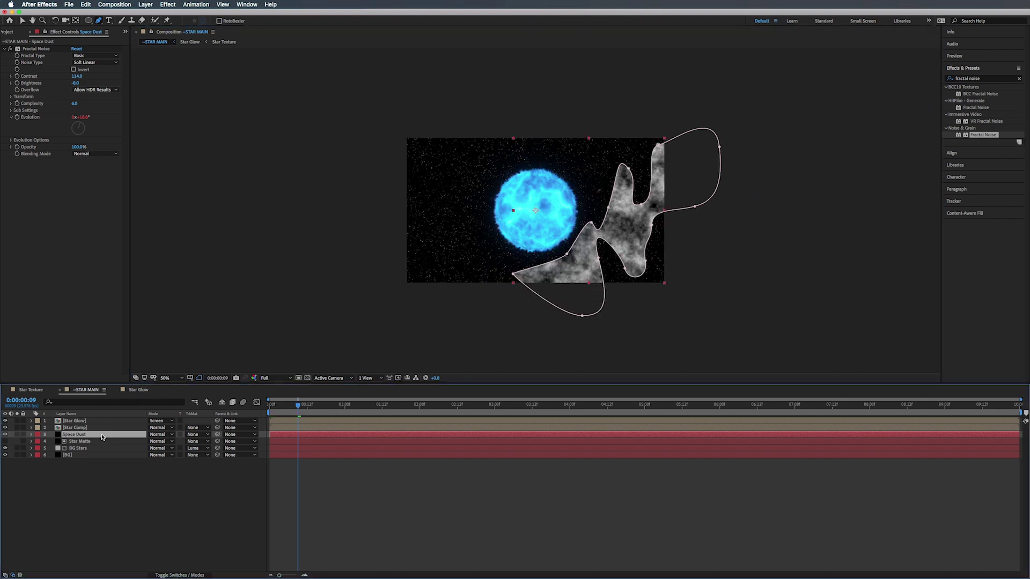
pyautogui.press('f')
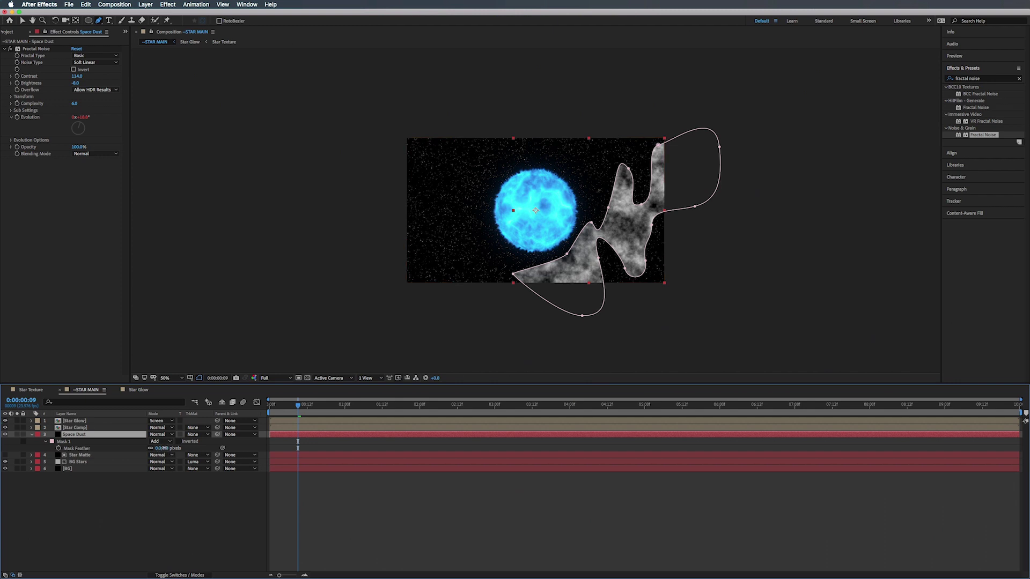
pyautogui.moveTo(164, 448); pyautogui.dragTo(195, 447)
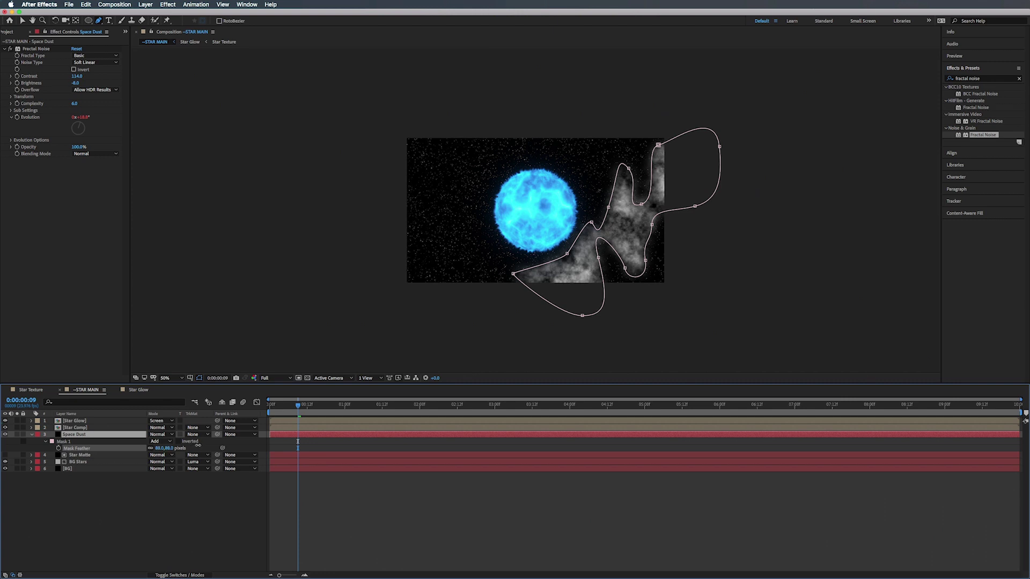
pyautogui.moveTo(199, 445); pyautogui.dragTo(202, 446)
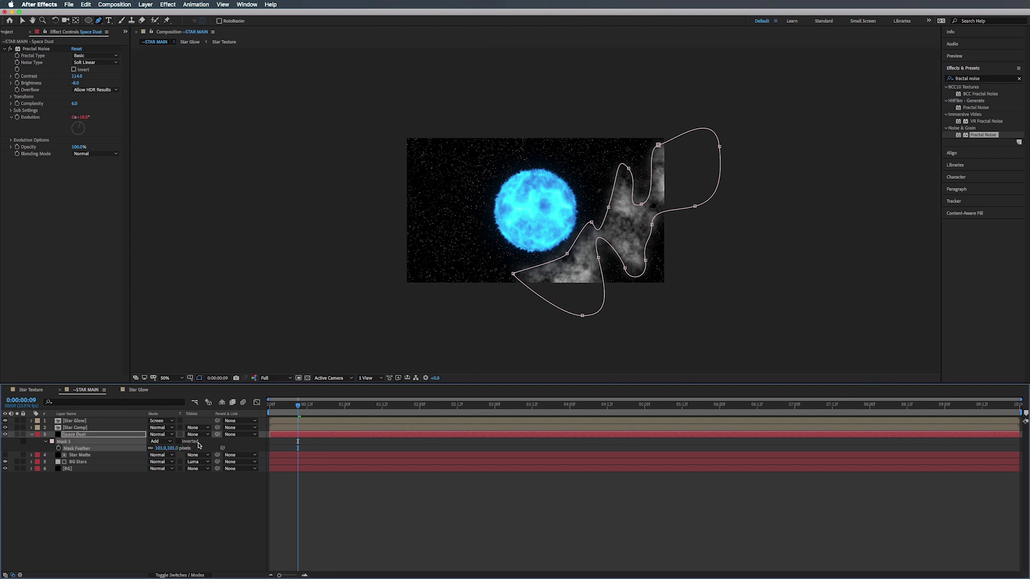
# Set the Fractal Noise Blending Mode on Space Dust to None and the layer's Opacity to 44%
pyautogui.click(83, 155)
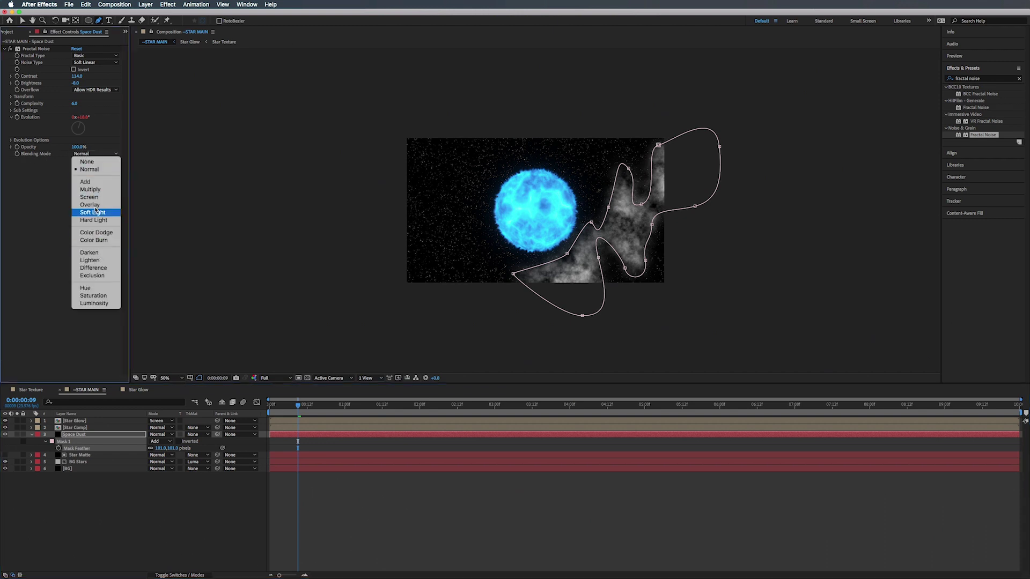
pyautogui.click(94, 163)
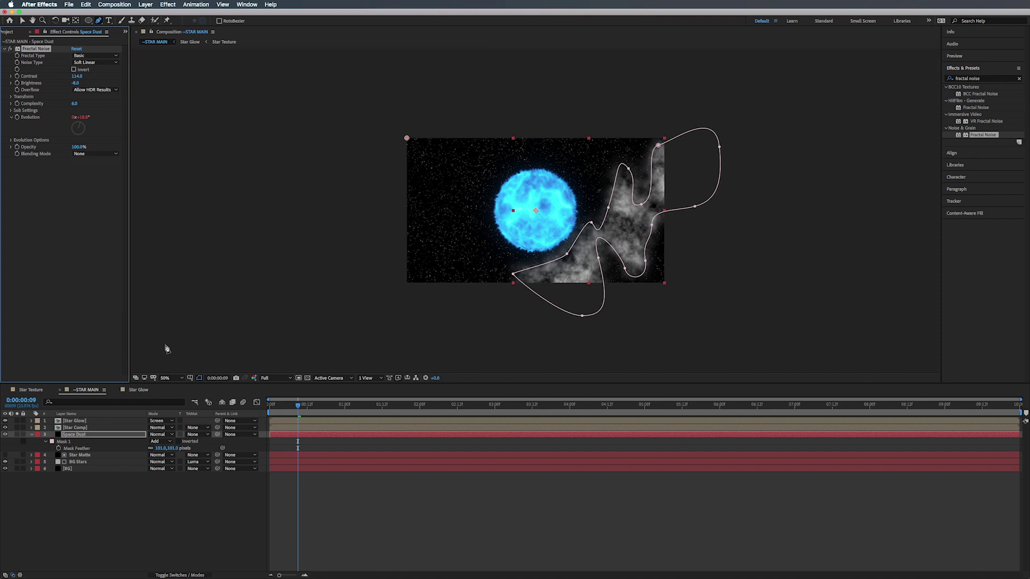
pyautogui.click(93, 435)
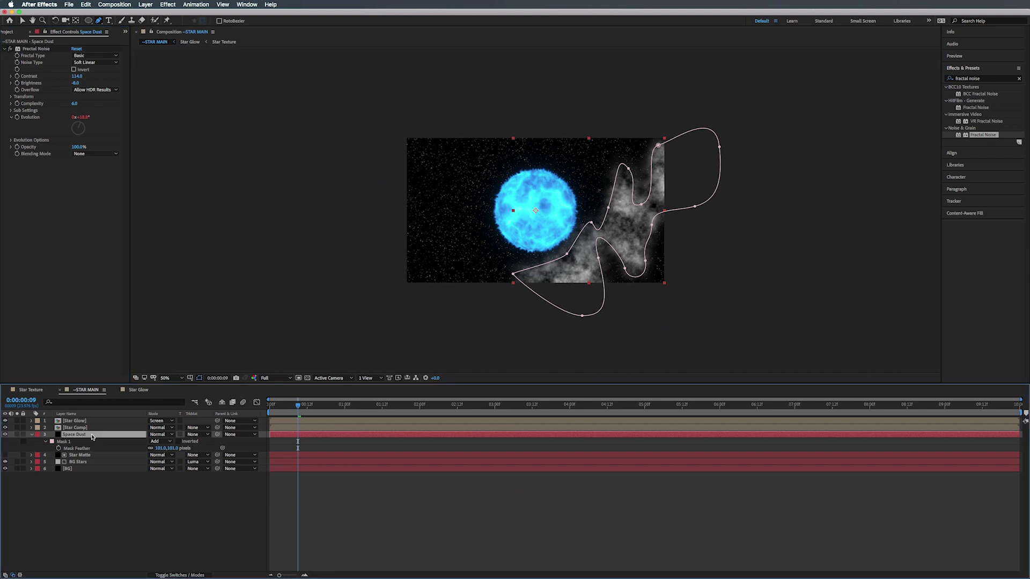
pyautogui.press('t')
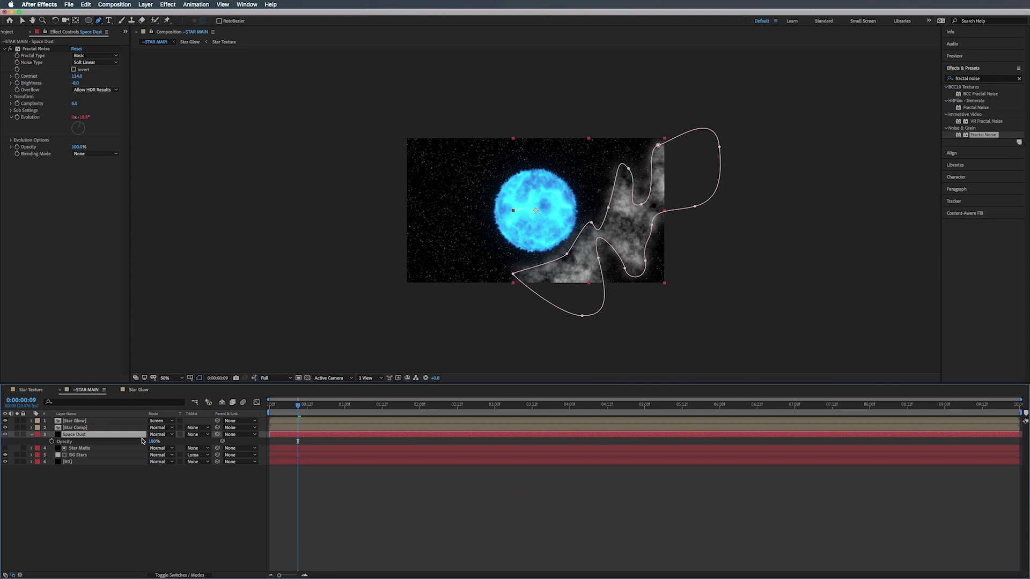
pyautogui.moveTo(155, 442); pyautogui.dragTo(144, 455)
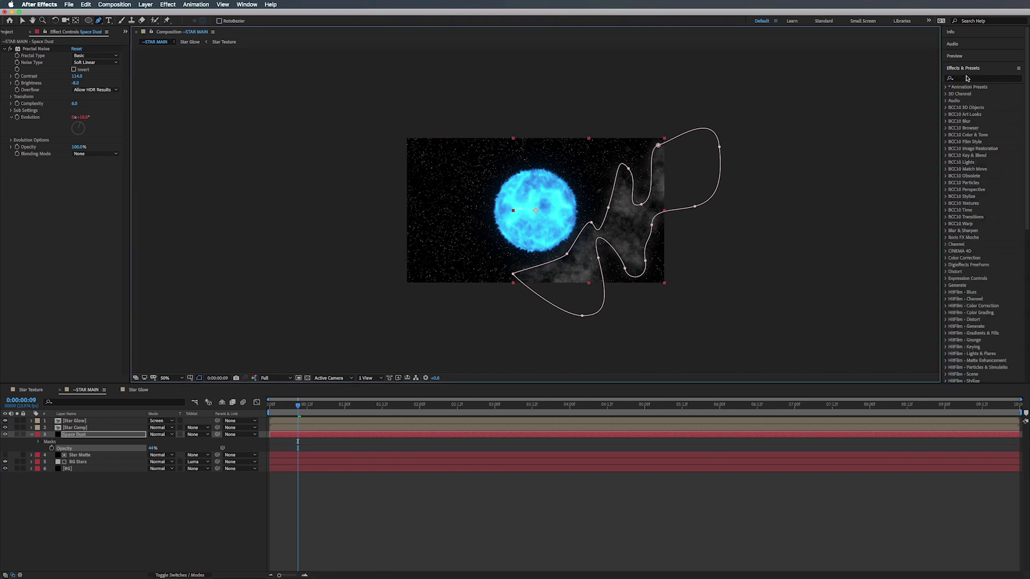
# Find the VC Color Vibrance effect and apply it to the Space Dust layer
pyautogui.click(968, 78)
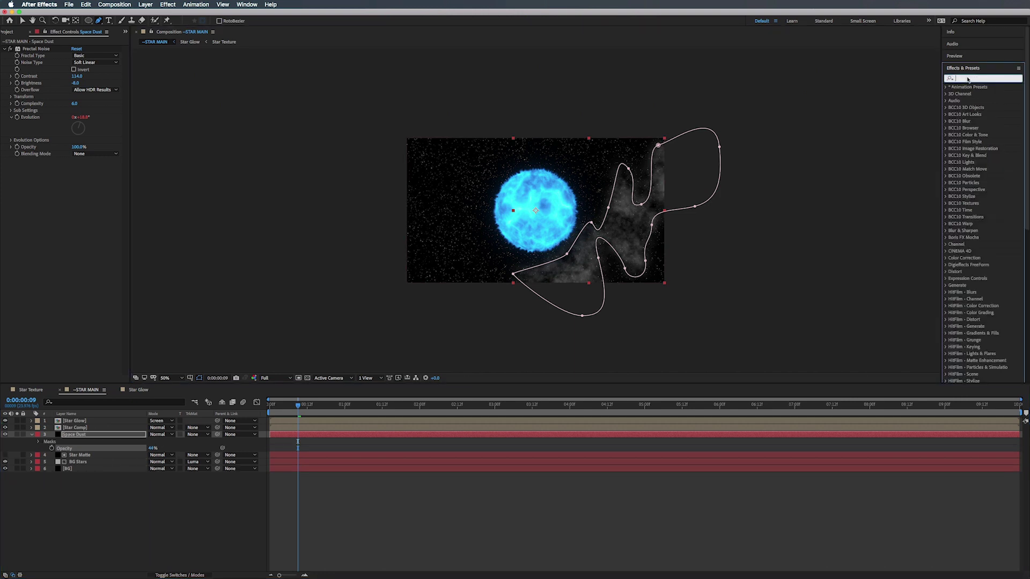
pyautogui.write('vc')
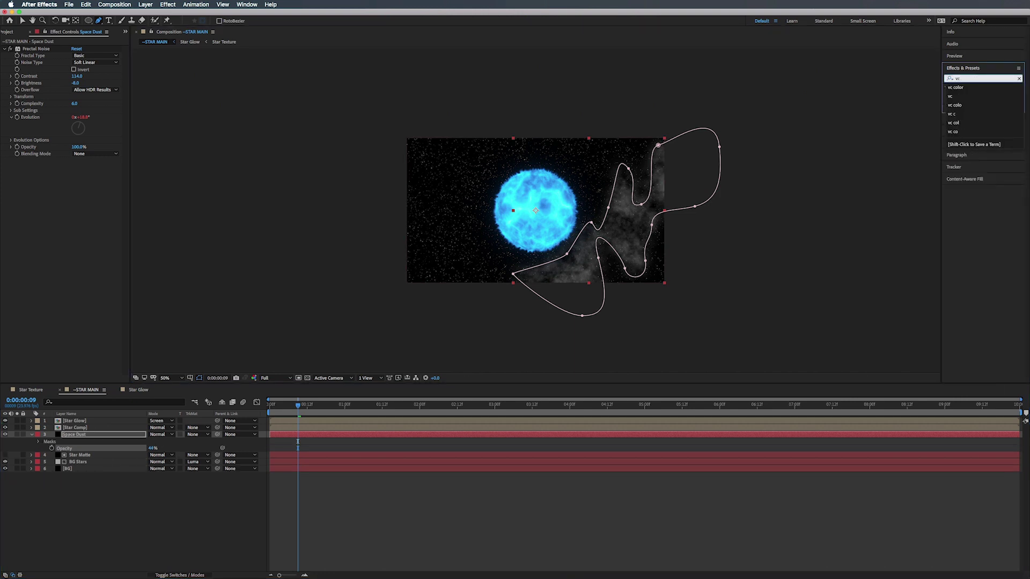
pyautogui.write(' color')
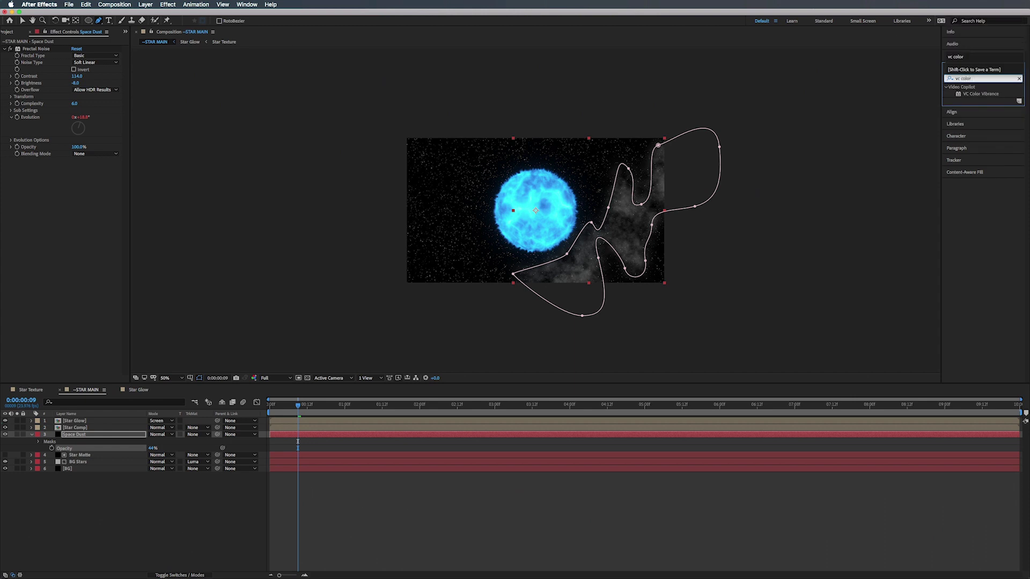
pyautogui.moveTo(982, 93); pyautogui.dragTo(43, 197)
# Set the VC Color Vibrance color to an orange of about FFB900 and the Space Dust layer's blending mode to Add
pyautogui.click(75, 168)
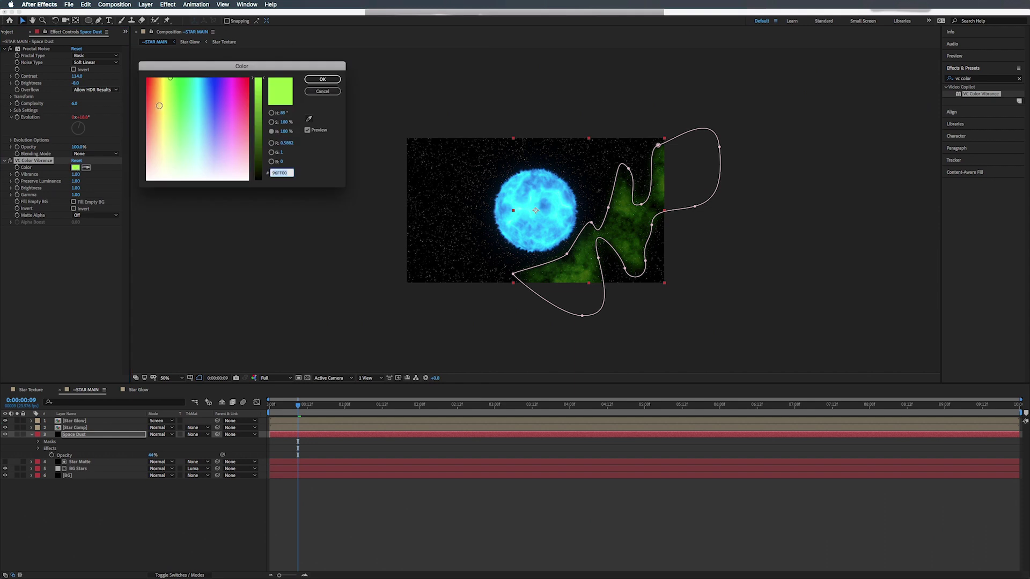
pyautogui.moveTo(159, 106); pyautogui.dragTo(158, 74)
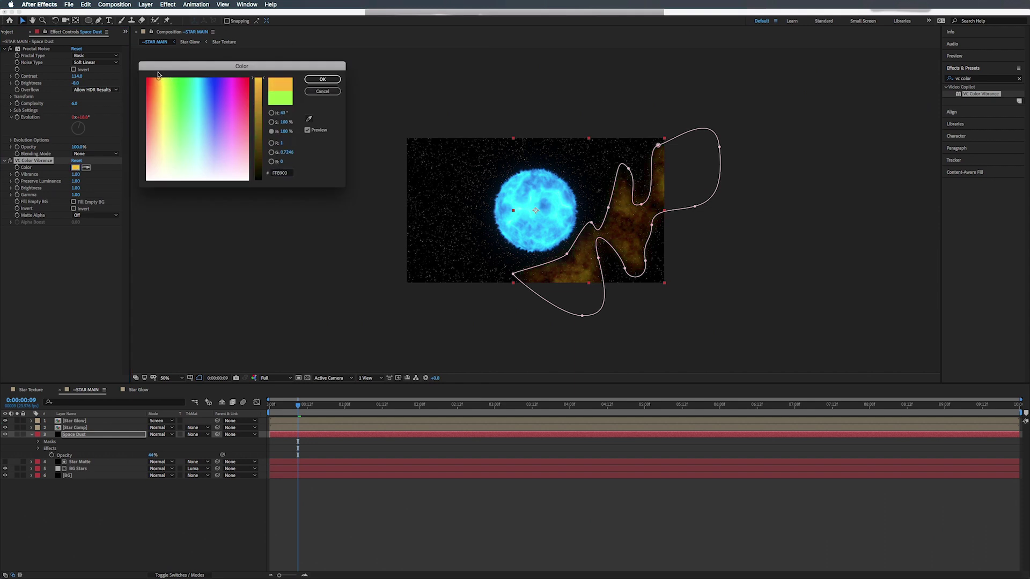
pyautogui.click(323, 79)
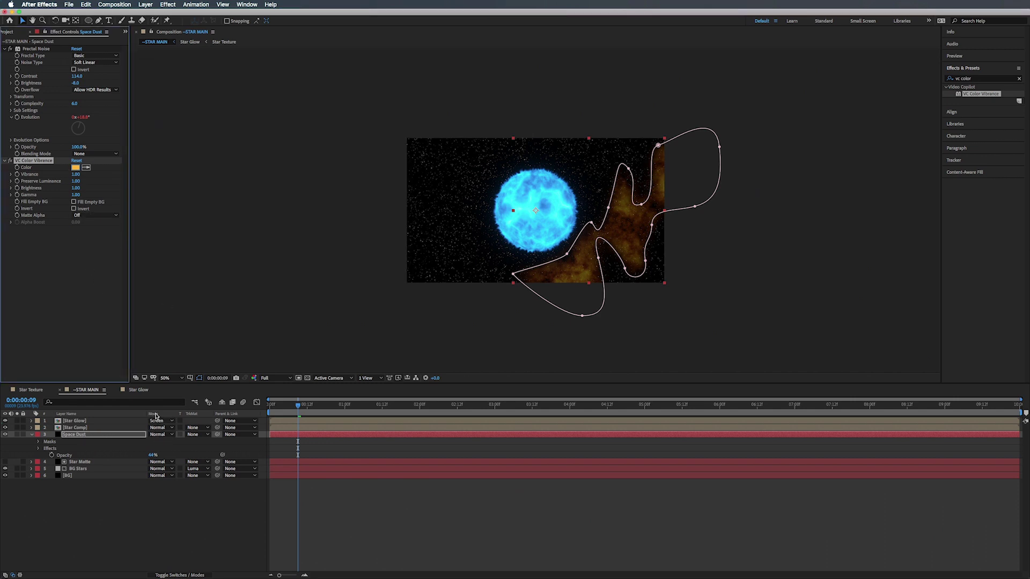
pyautogui.click(159, 434)
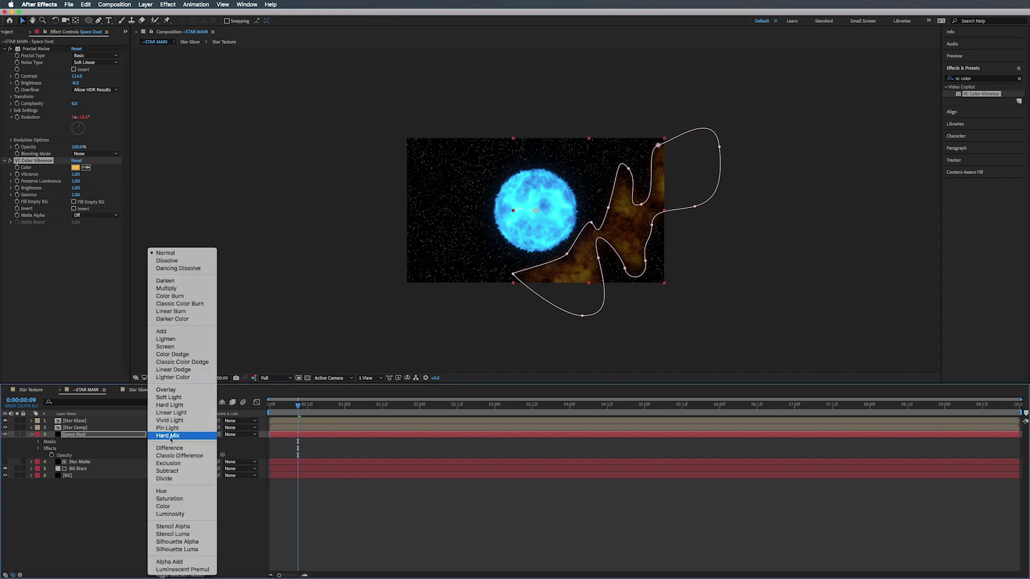
pyautogui.click(161, 331)
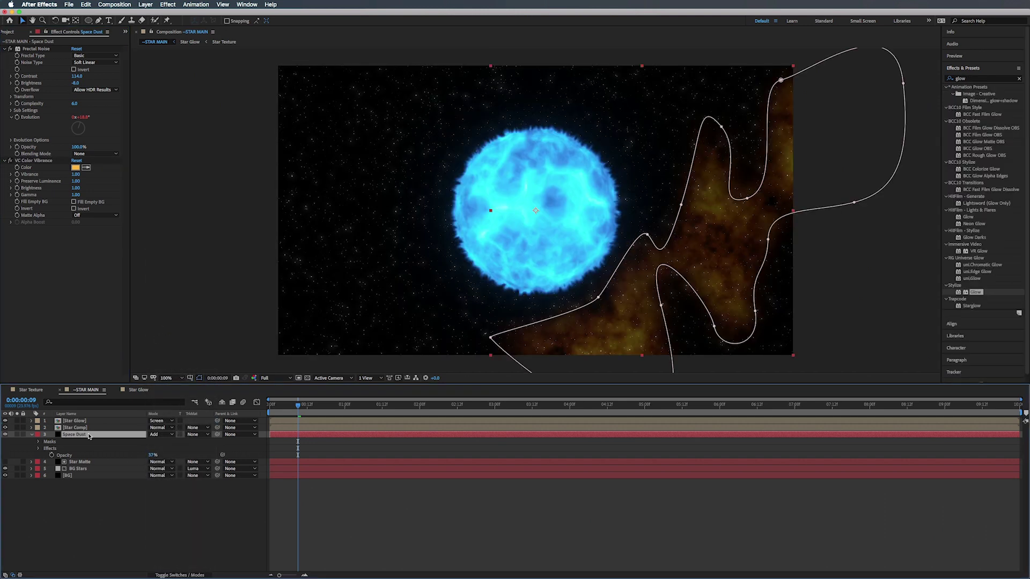
# Draw a second closed, curved Pen mask on the Space Dust layer, covering the area on the other side of the star
pyautogui.press('g')
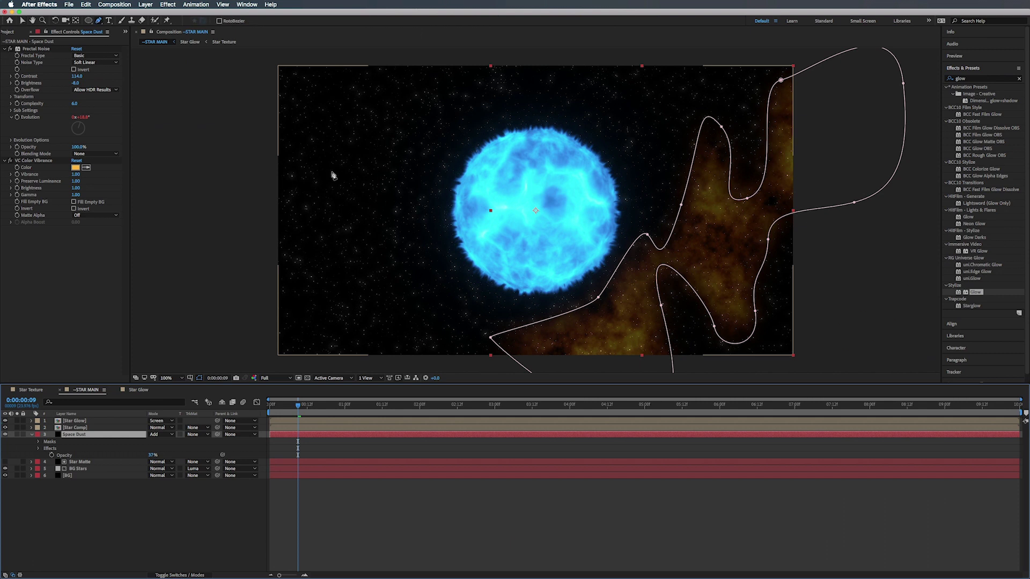
pyautogui.moveTo(282, 194); pyautogui.dragTo(310, 147)
pyautogui.click(285, 141)
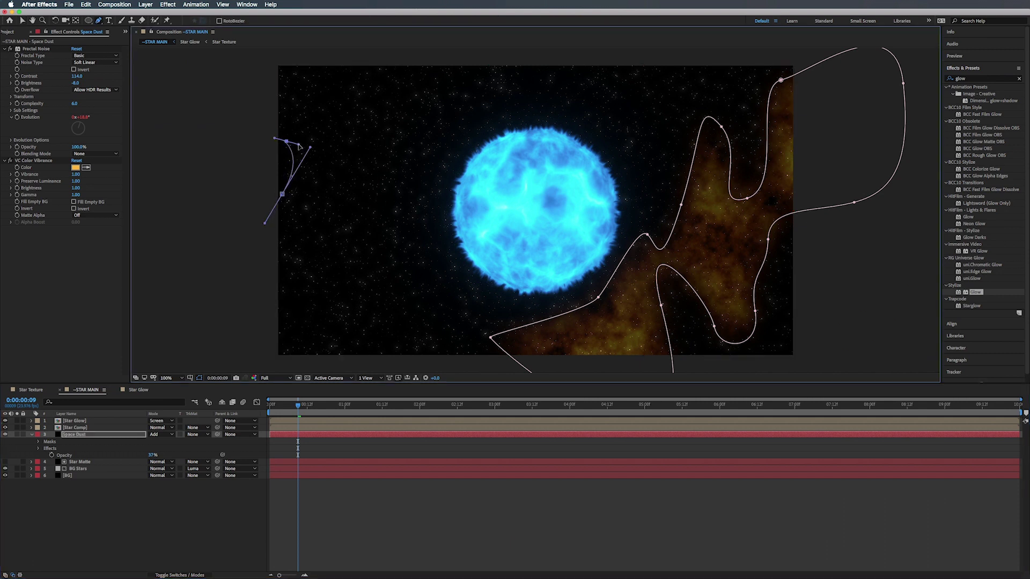
pyautogui.moveTo(304, 102); pyautogui.dragTo(429, 98)
pyautogui.moveTo(407, 139); pyautogui.dragTo(346, 274)
pyautogui.moveTo(293, 304); pyautogui.dragTo(245, 299)
pyautogui.moveTo(220, 249); pyautogui.dragTo(223, 241)
pyautogui.moveTo(282, 195); pyautogui.dragTo(310, 147)
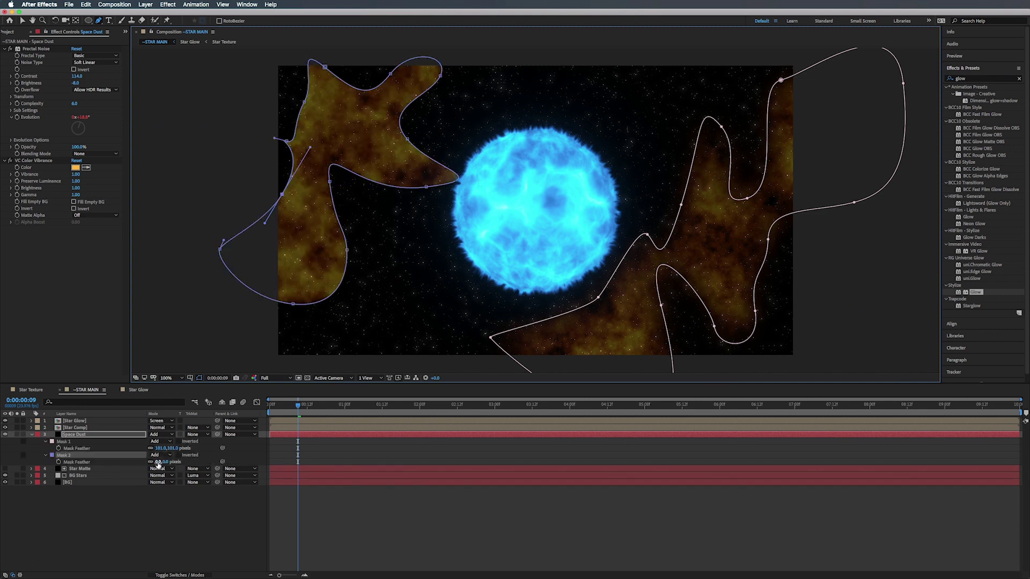
# Set the second Space Dust mask's Mask Feather to 149 pixels, check the frame at 0:00:00:01, and toggle the layer controls
pyautogui.press('f')
pyautogui.moveTo(164, 462); pyautogui.dragTo(225, 462)
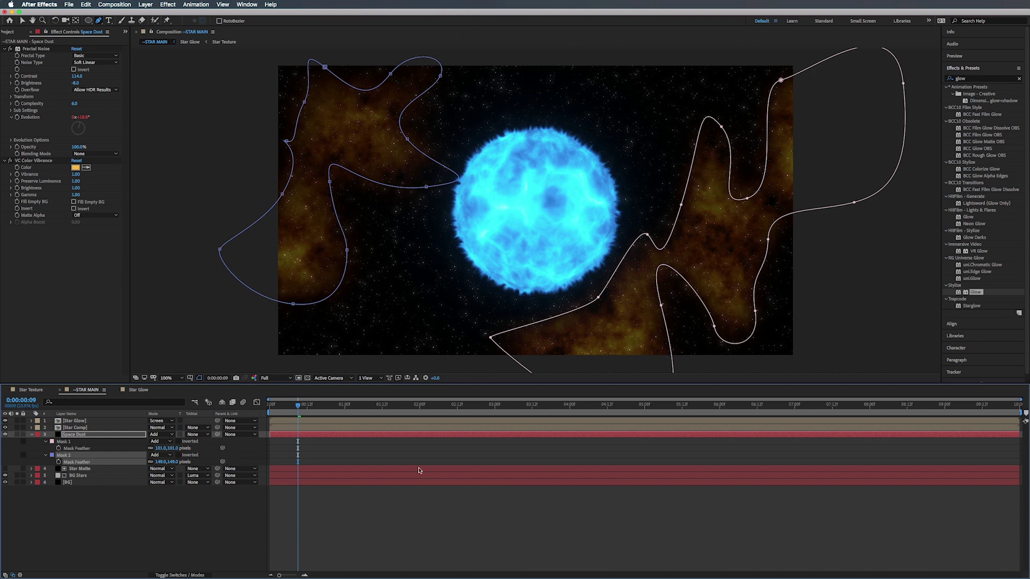
pyautogui.moveTo(298, 406); pyautogui.dragTo(273, 406)
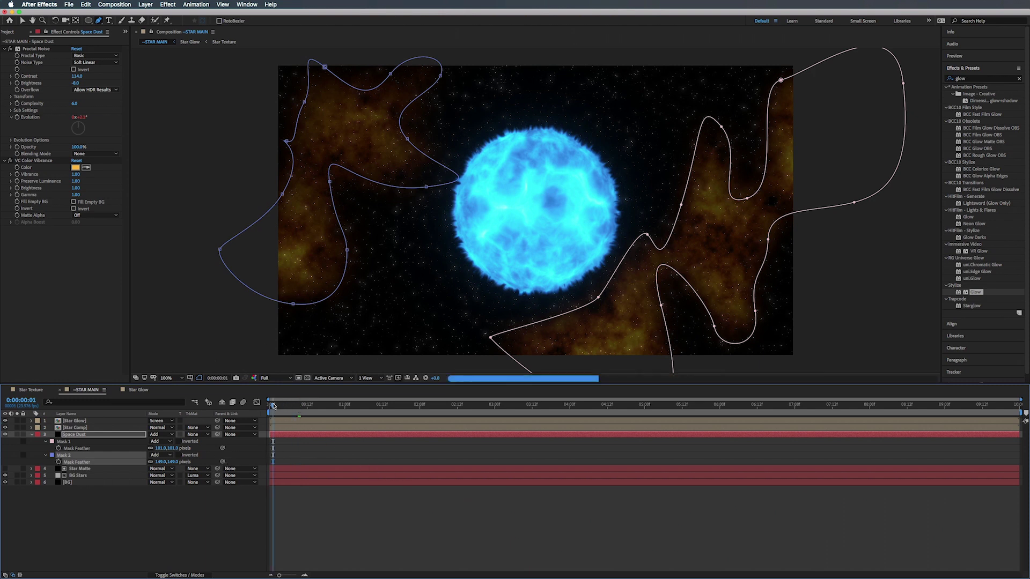
pyautogui.click(679, 204)
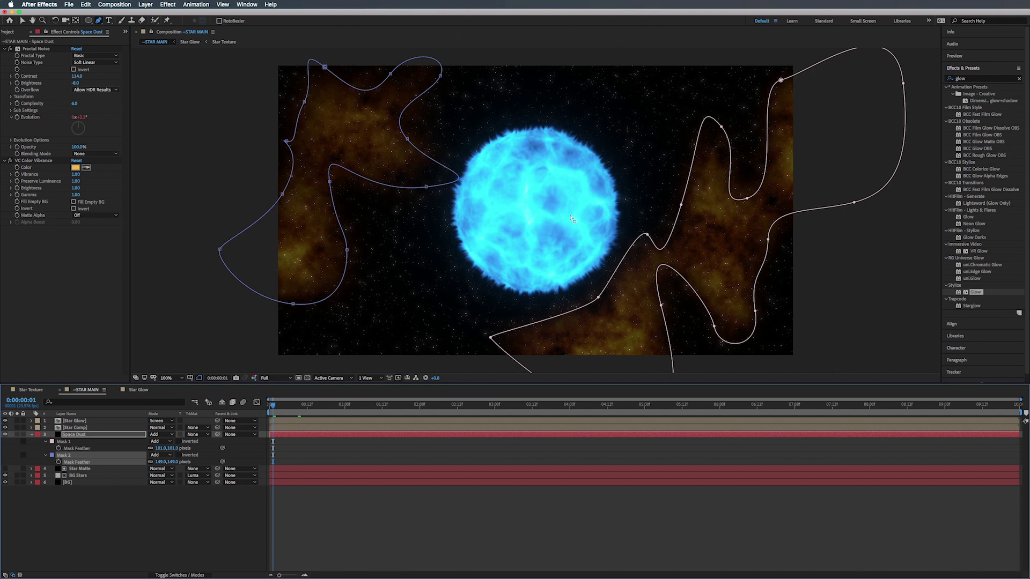
pyautogui.press('super+shift+h')
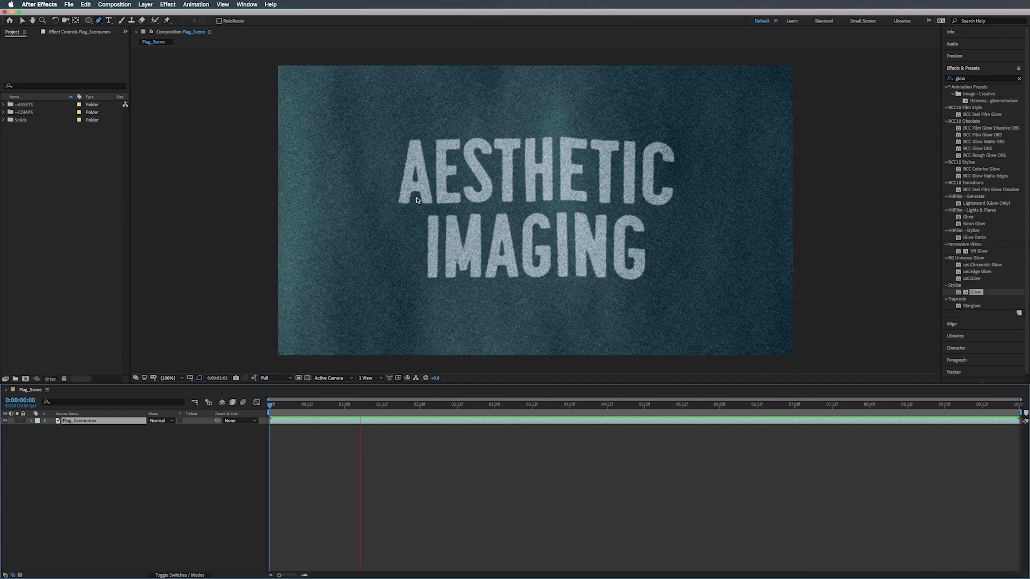
# Stop the Flag_Scene preview and create a new composition named --FALG MAIN
pyautogui.press('space')
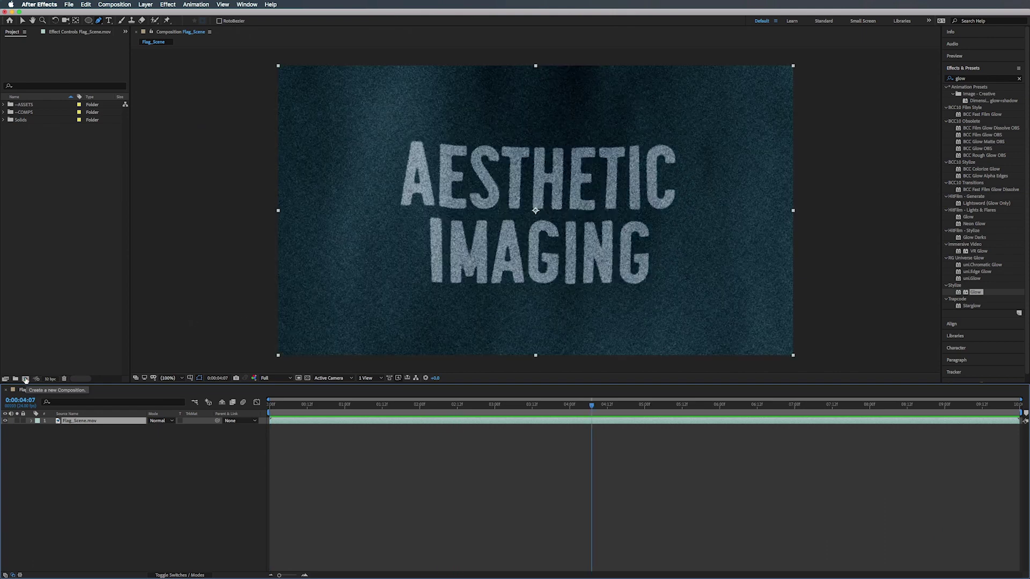
pyautogui.click(25, 380)
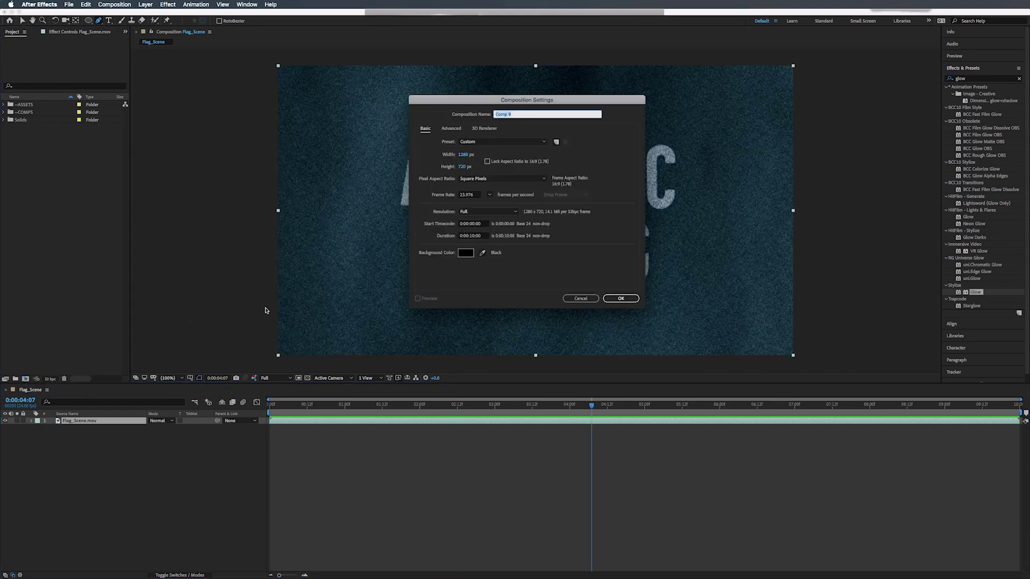
pyautogui.write('--FALG MAIN')
pyautogui.click(620, 299)
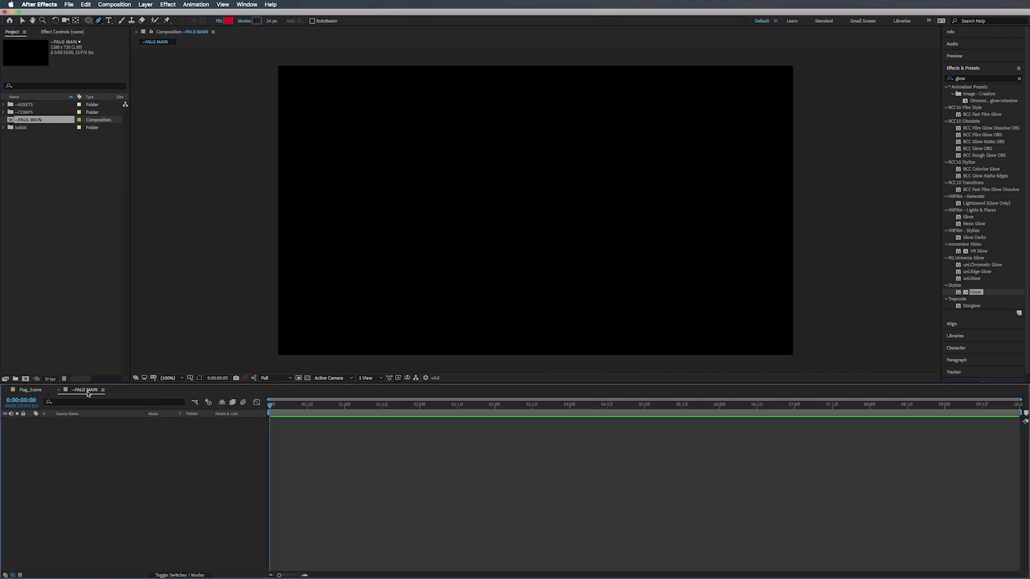
# Set the composition view magnification to Fit up to 100% and close the Flag_Scene timeline
pyautogui.click(170, 379)
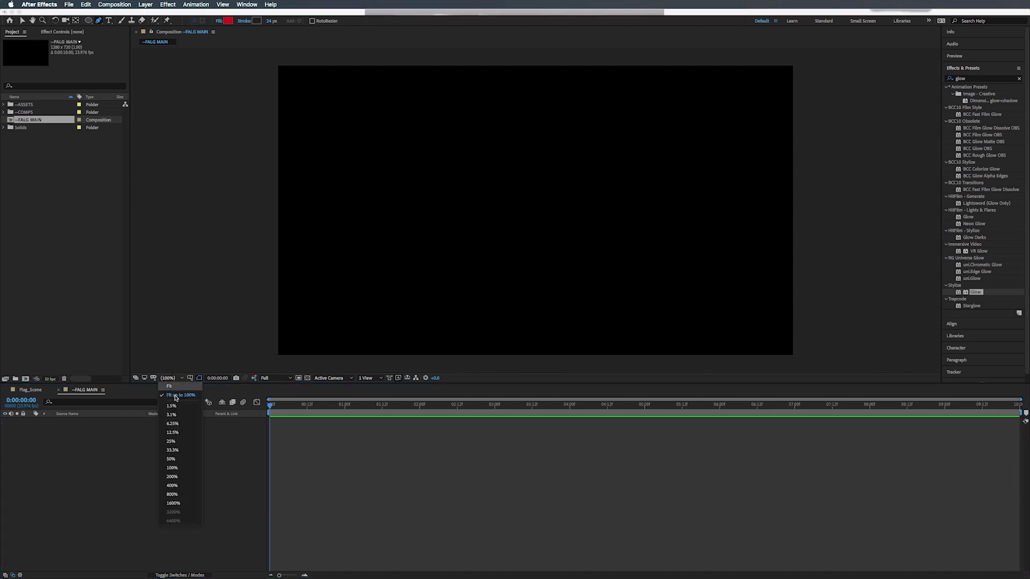
pyautogui.click(175, 396)
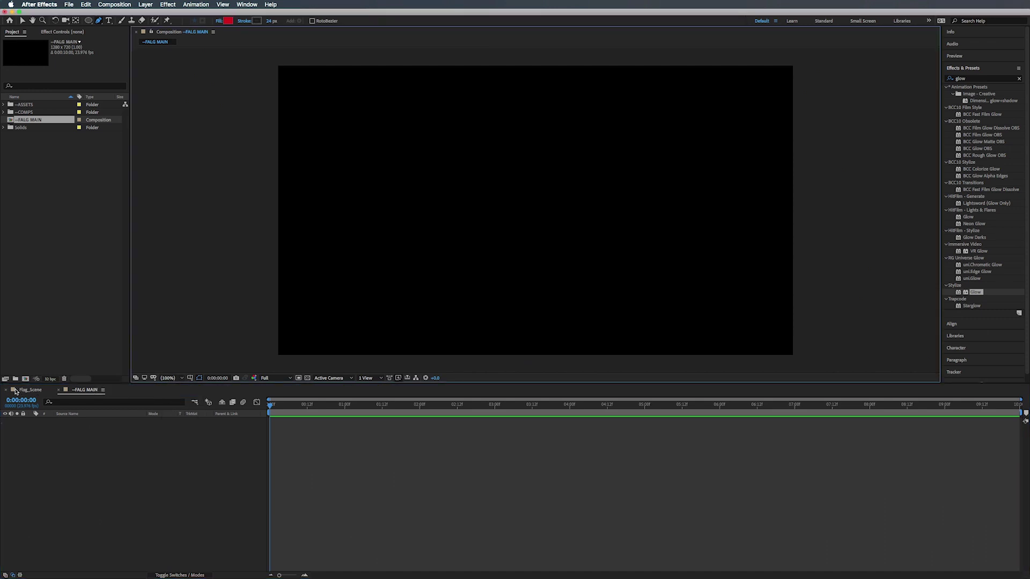
pyautogui.click(6, 390)
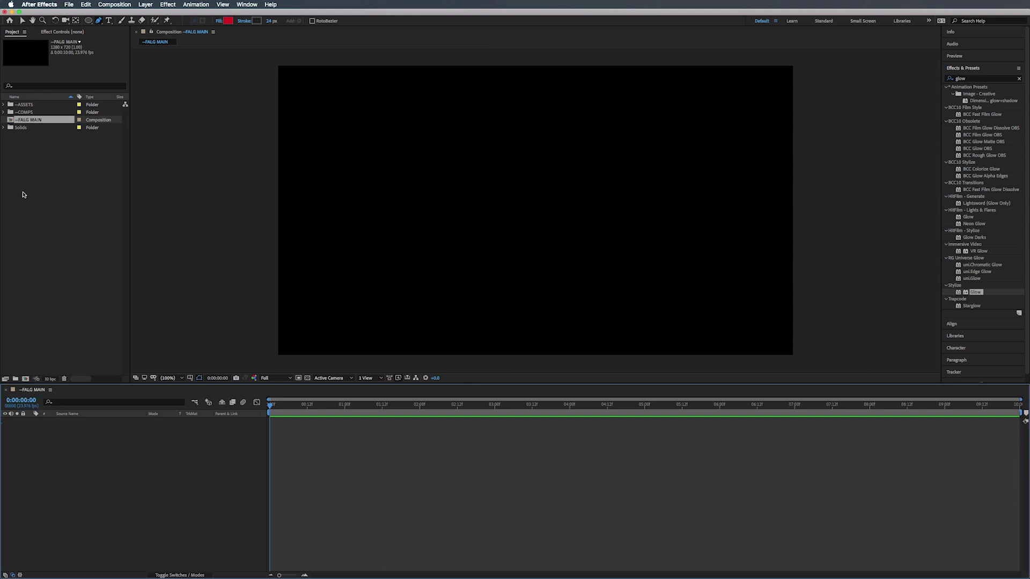
# Correct the new composition's name in the project to --FLAG MAIN
pyautogui.click(31, 122)
pyautogui.press('Return')
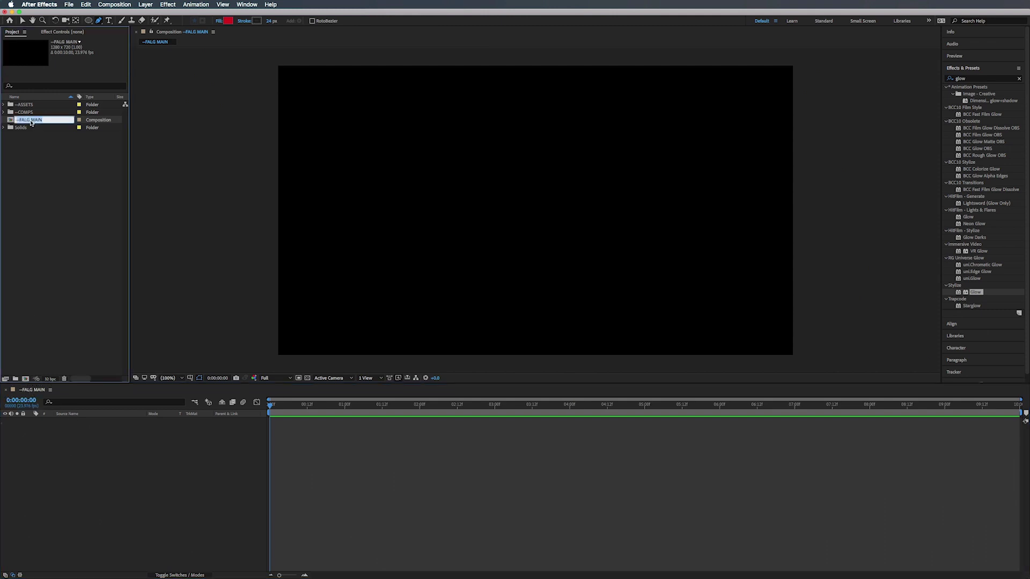
pyautogui.press('Left')
pyautogui.press('Right')
pyautogui.press('Right')
pyautogui.press('Right')
pyautogui.press('Delete')
pyautogui.press('Delete')
pyautogui.write('la')
pyautogui.press('BackSpace')
pyautogui.press('BackSpace')
pyautogui.write('LA')
# Add a light gray 1280 x 720 solid named Flag Motion to the --FLAG MAIN composition
pyautogui.rightClick(103, 480)
pyautogui.moveTo(110, 484)
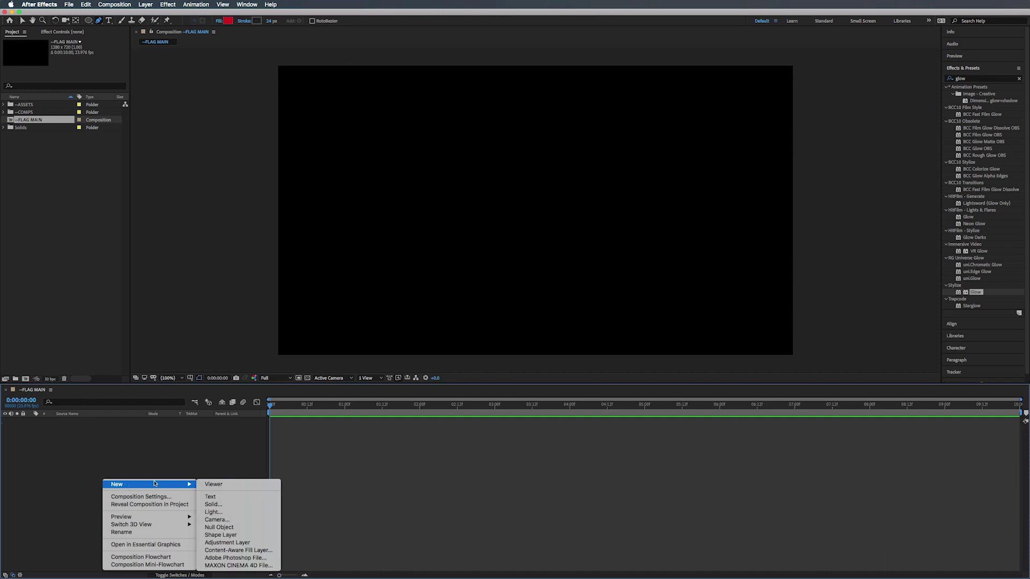
pyautogui.click(241, 506)
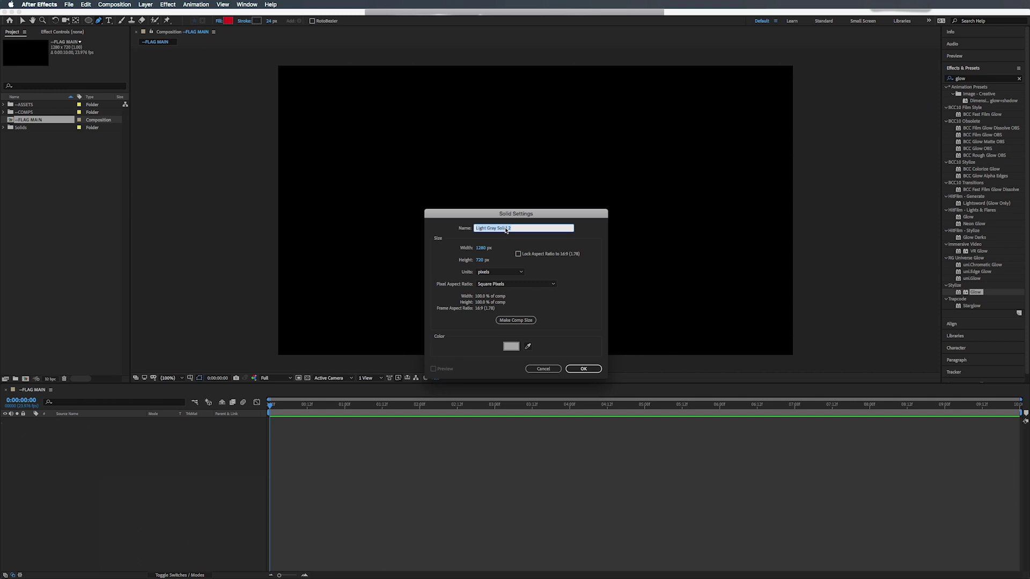
pyautogui.write('Flag Motion')
pyautogui.press('Return')
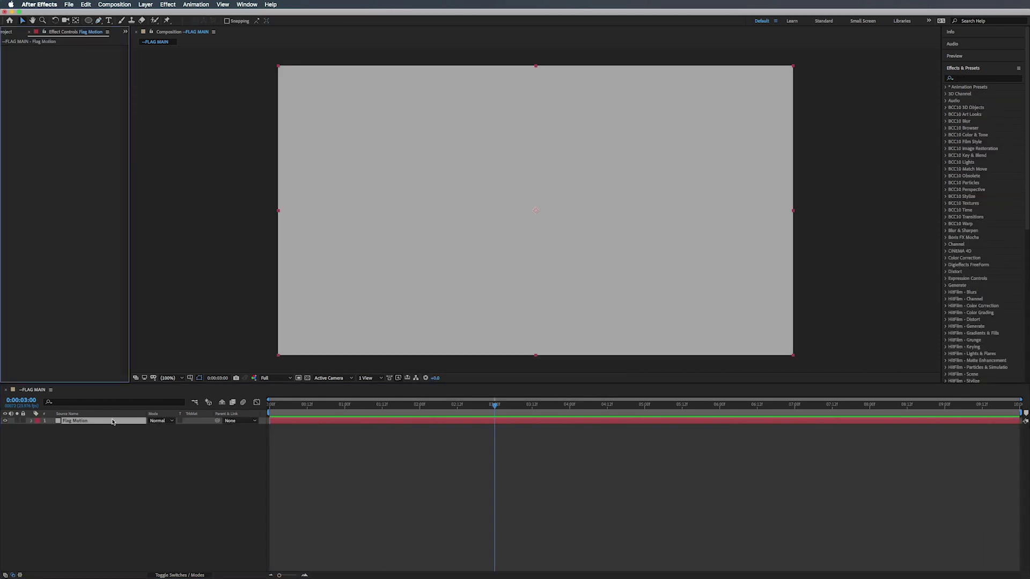
# Find the Noise & Grain Fractal Noise effect and apply it to the Flag Motion layer
pyautogui.click(963, 79)
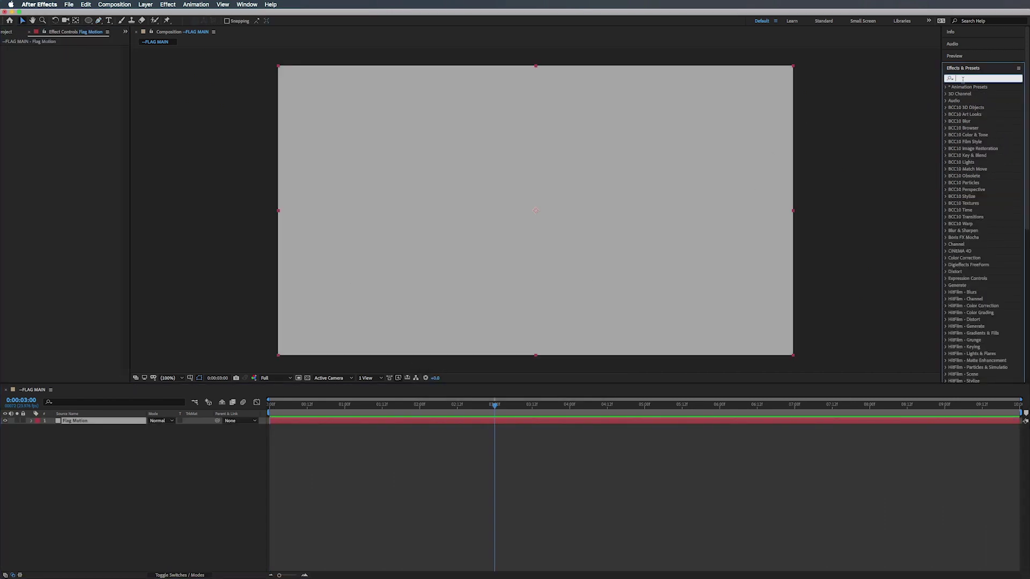
pyautogui.write('fractal')
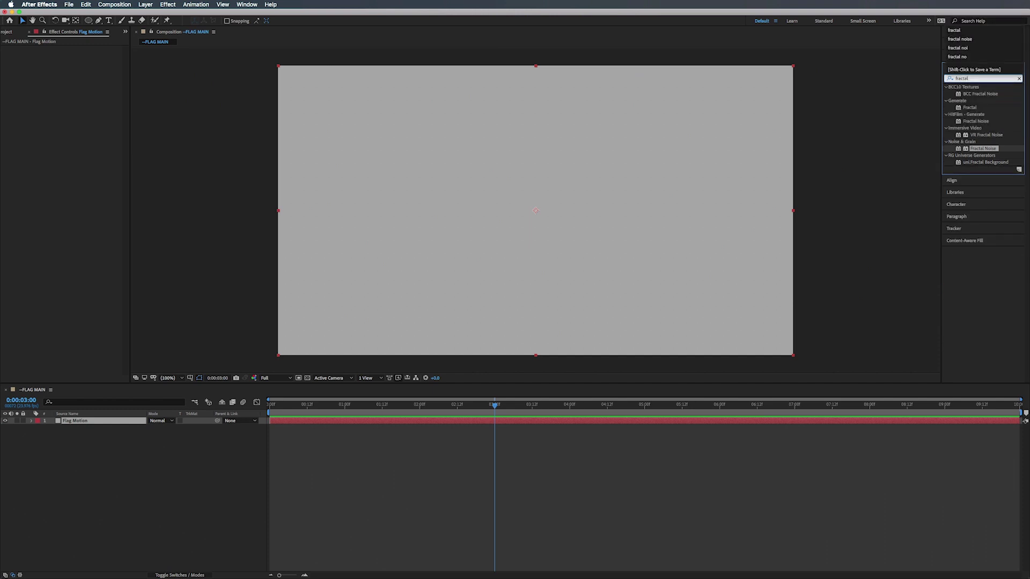
pyautogui.moveTo(980, 149); pyautogui.dragTo(567, 224)
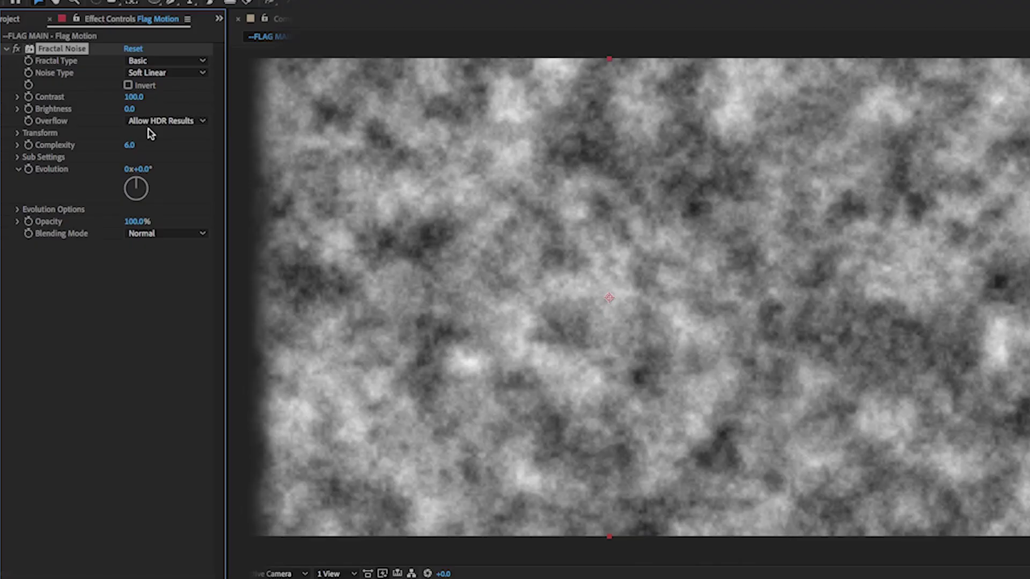
# Turn off Uniform Scaling in the Fractal Noise Transform settings and set Scale Width to 1151
pyautogui.click(17, 134)
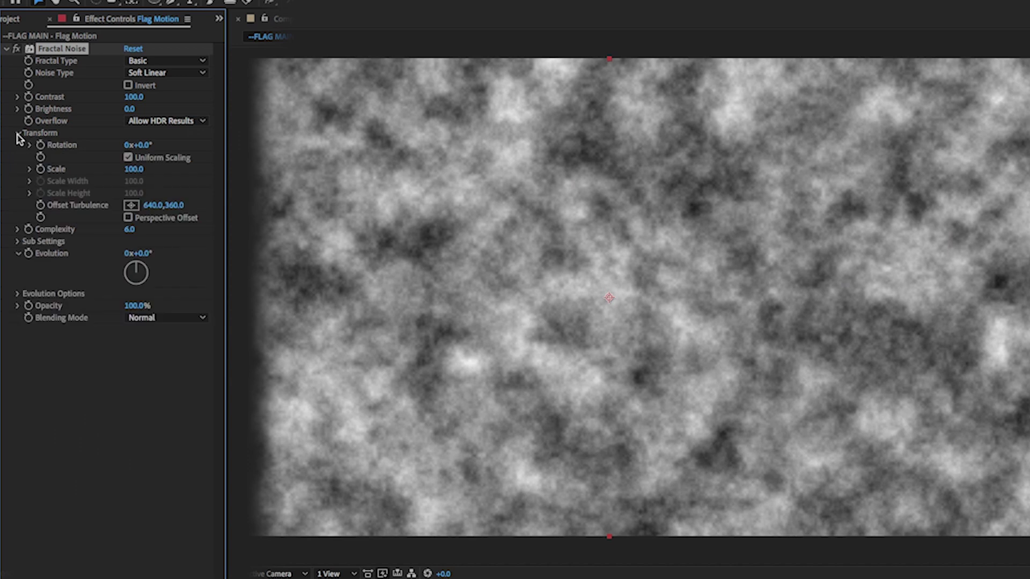
pyautogui.click(128, 158)
pyautogui.click(29, 193)
pyautogui.click(29, 181)
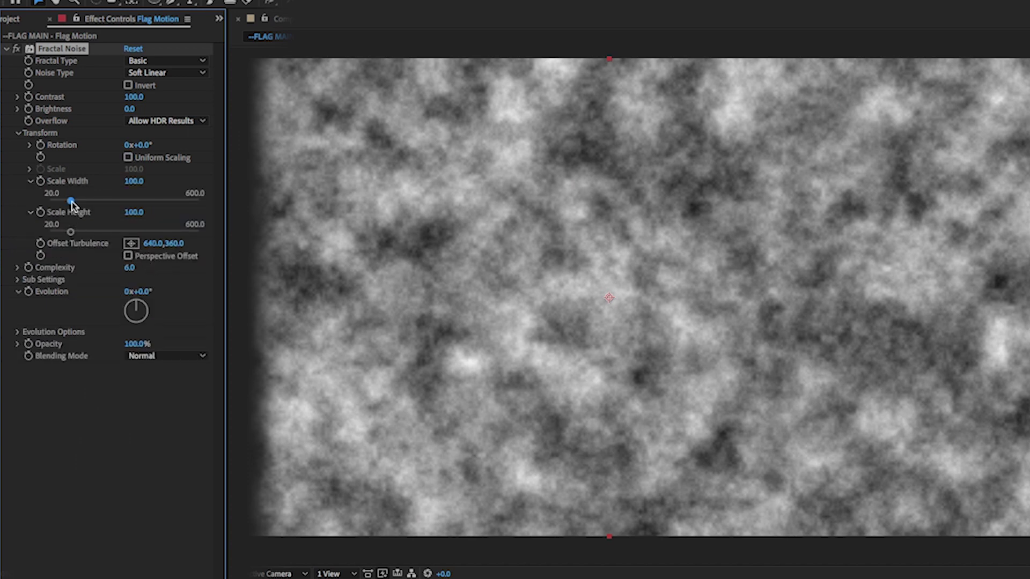
pyautogui.moveTo(128, 185); pyautogui.dragTo(538, 149)
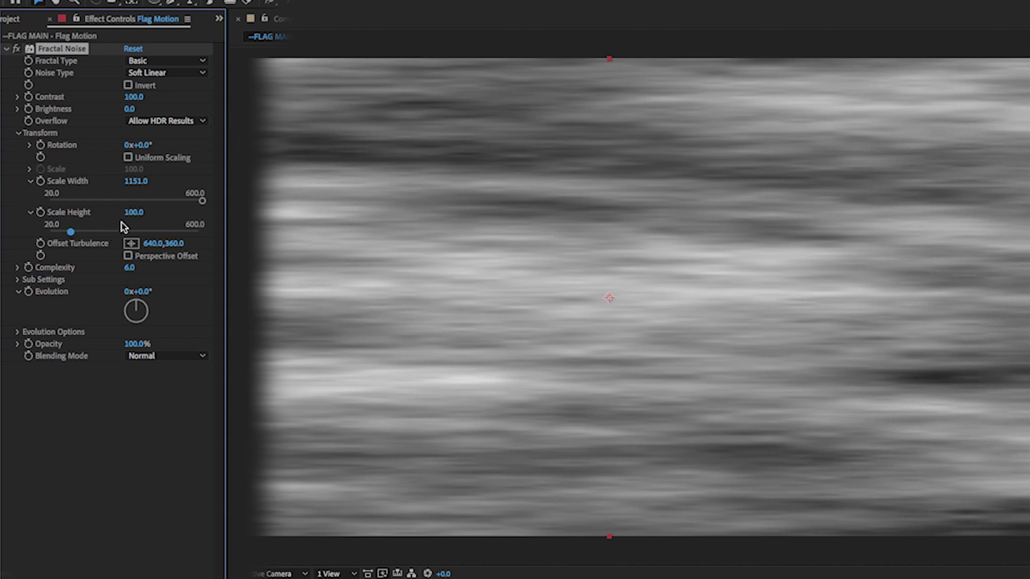
# Set the Fractal Noise Scale Height to about 3526 to stretch the noise into vertical folds
pyautogui.moveTo(135, 213); pyautogui.dragTo(763, 227)
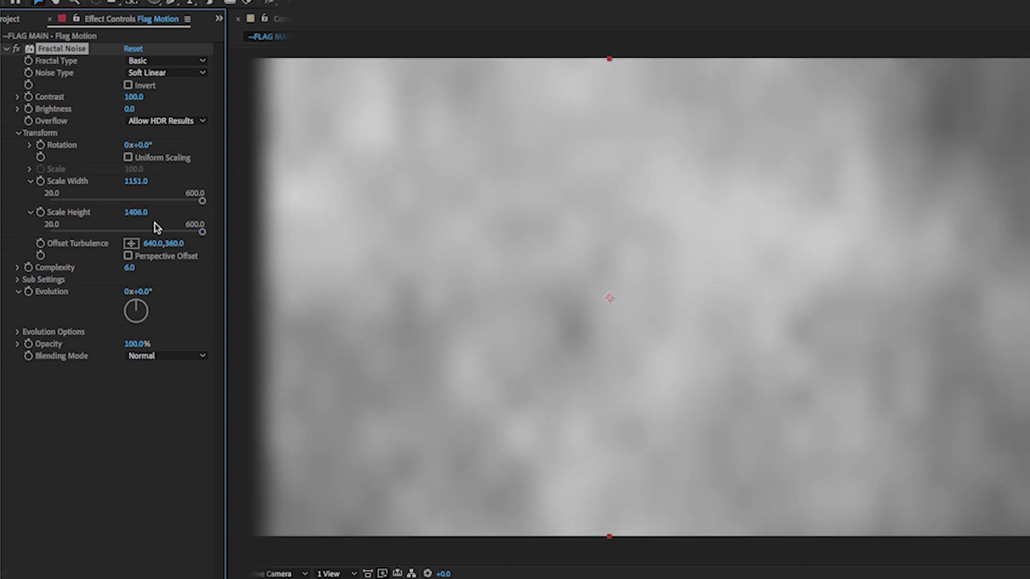
pyautogui.moveTo(137, 212); pyautogui.dragTo(954, 286)
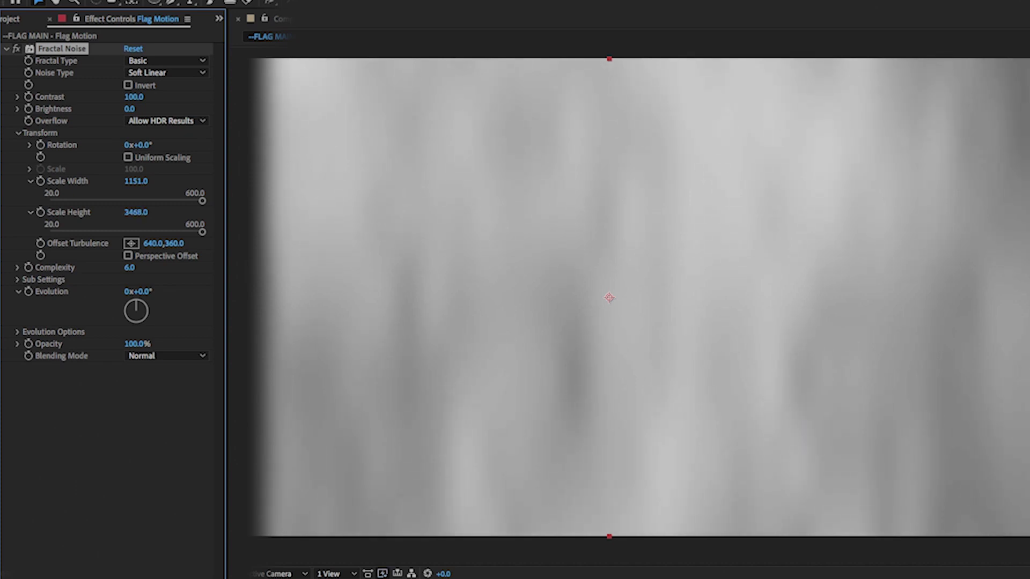
pyautogui.moveTo(136, 212); pyautogui.dragTo(177, 214)
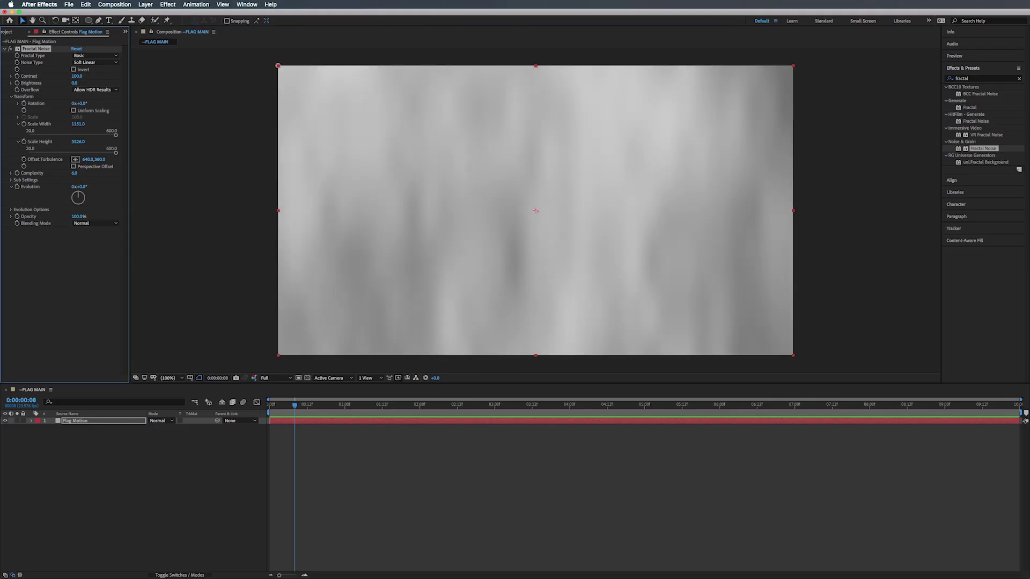
# Animate the Fractal Noise Evolution with the expression time*100 and preview the motion from the first frame
pyautogui.moveTo(86, 187); pyautogui.dragTo(32, 185)
pyautogui.keyDown('alt'); pyautogui.click(17, 188); pyautogui.keyUp('alt')
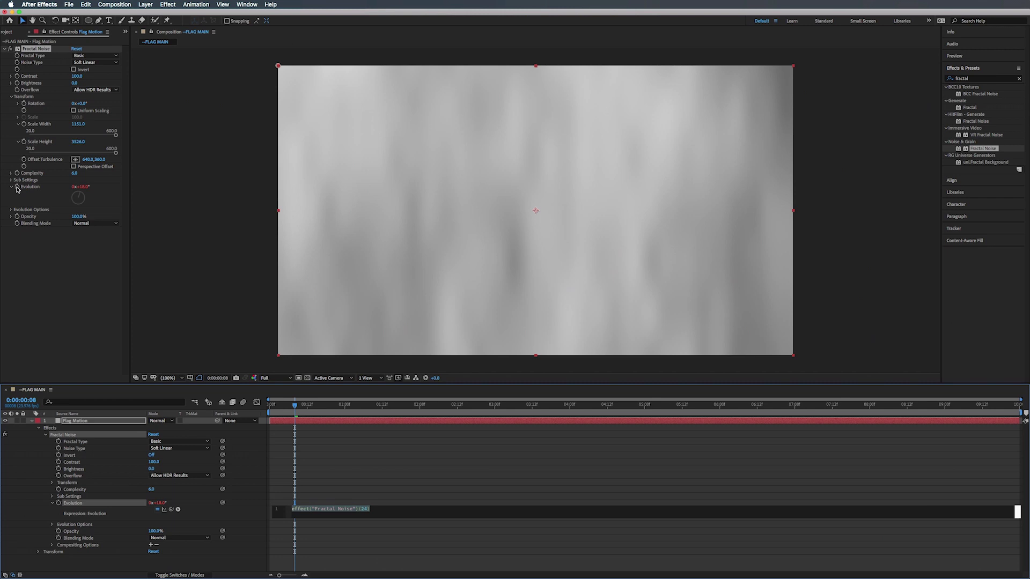
pyautogui.write('time')
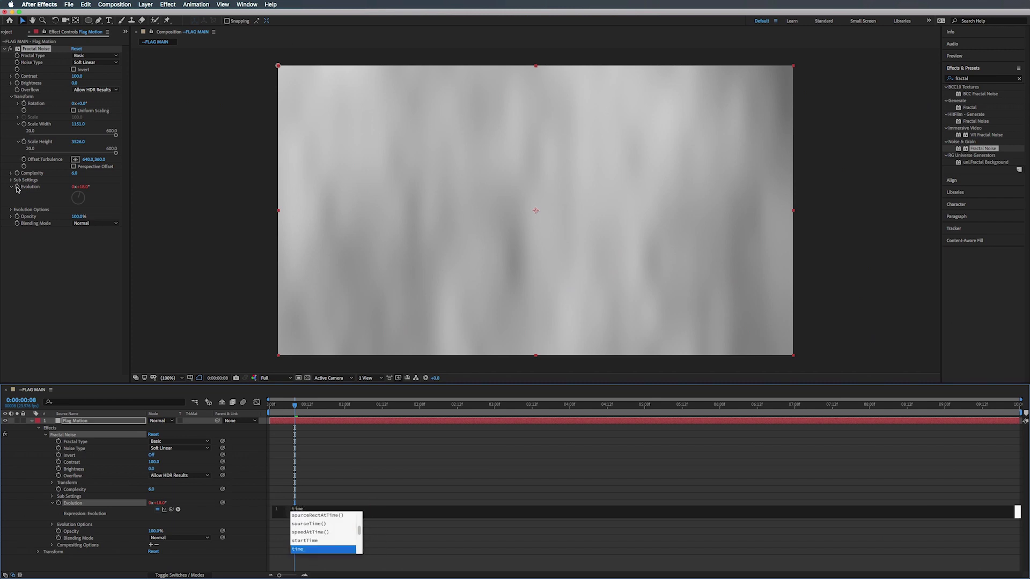
pyautogui.write('*')
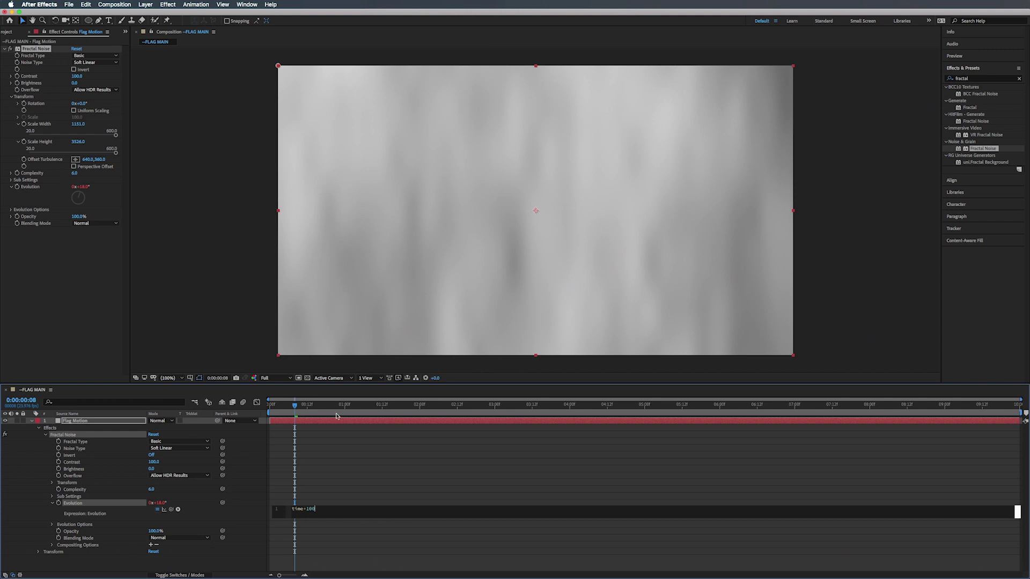
pyautogui.moveTo(302, 408); pyautogui.dragTo(270, 408)
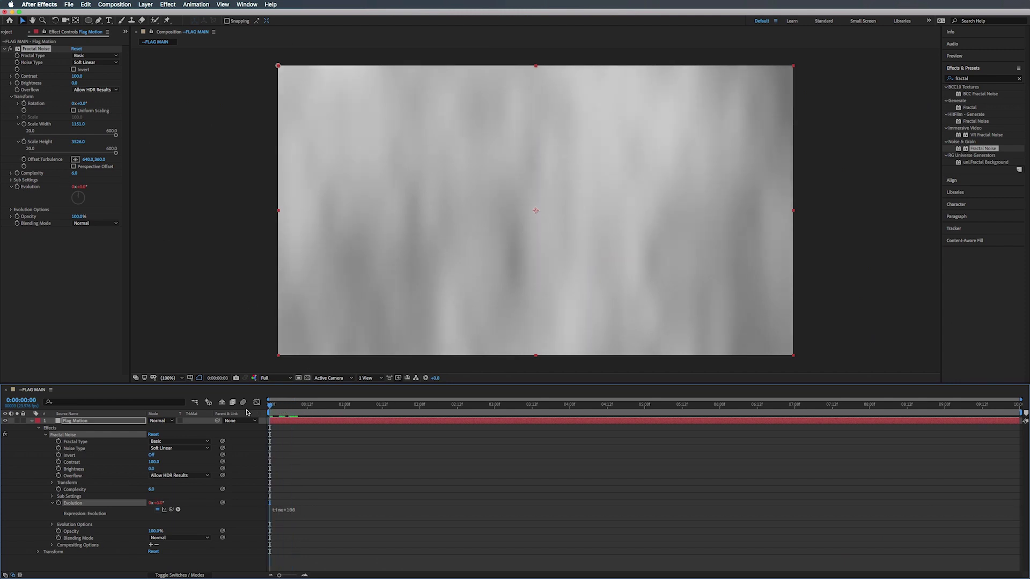
pyautogui.press('space')
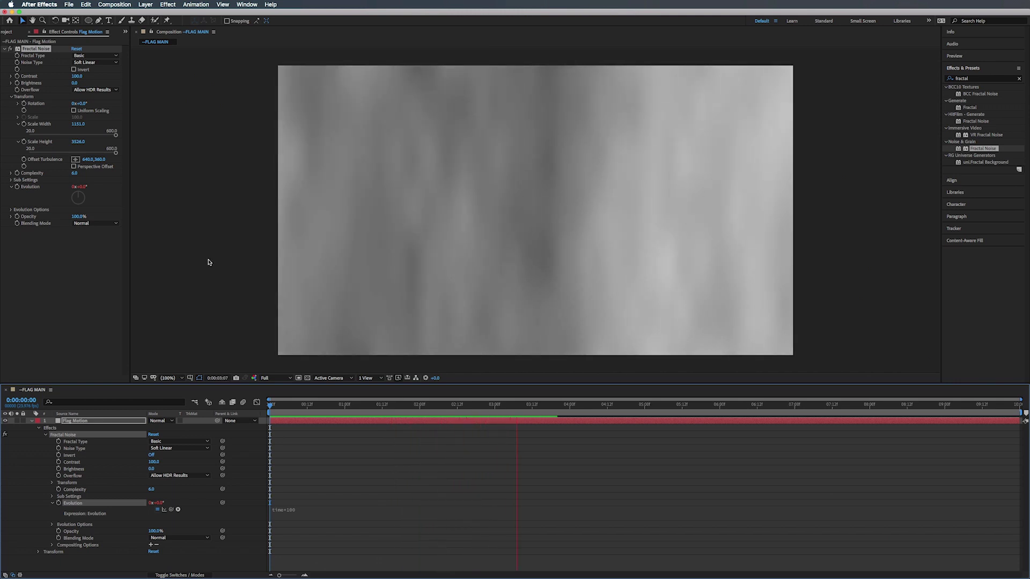
pyautogui.click(533, 209)
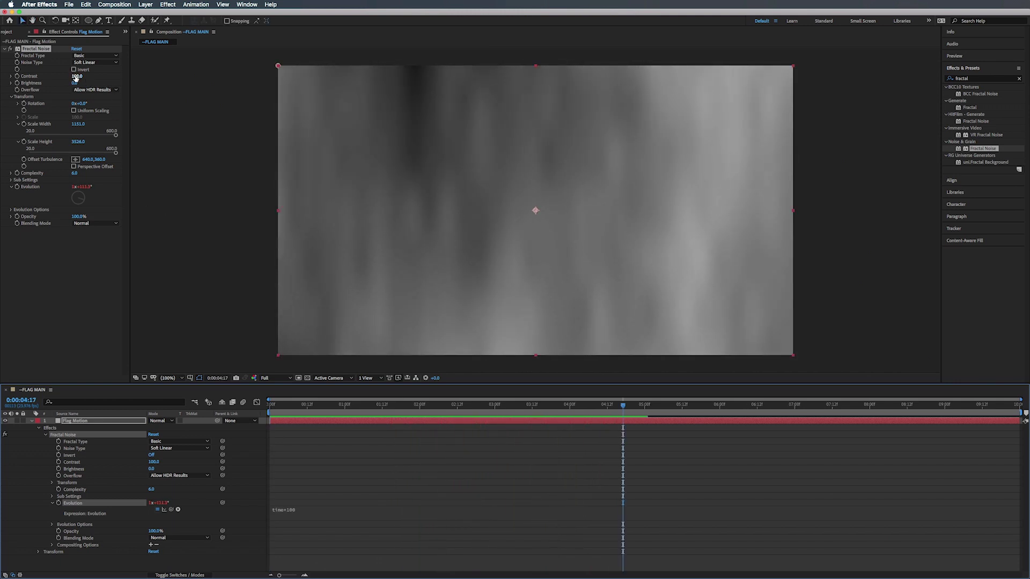
# Set the Fractal Noise Contrast to 112 and Brightness to 16 on Flag Motion
pyautogui.click(78, 76)
pyautogui.moveTo(78, 75); pyautogui.dragTo(78, 76)
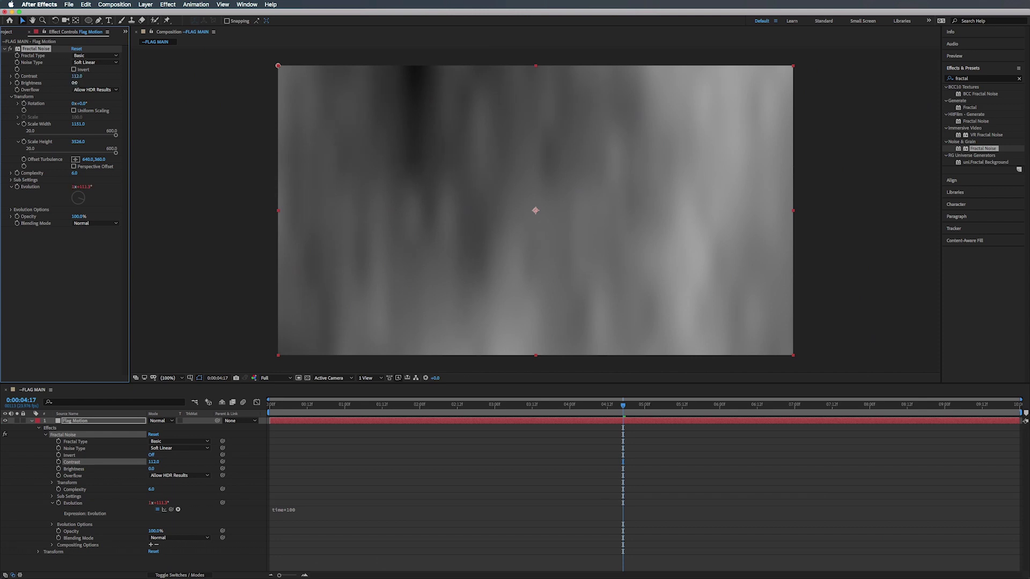
pyautogui.click(74, 83)
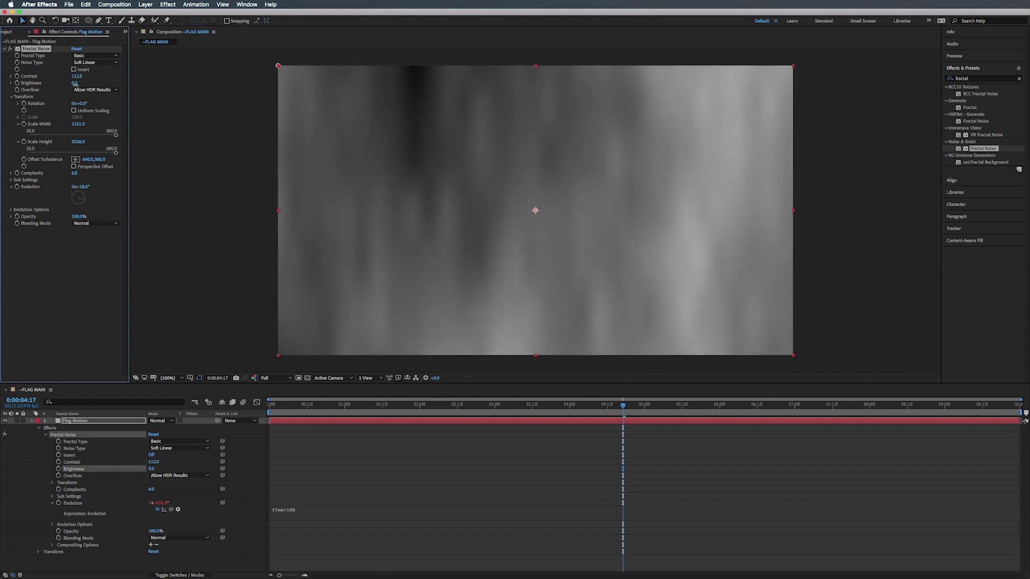
pyautogui.moveTo(75, 83); pyautogui.dragTo(77, 83)
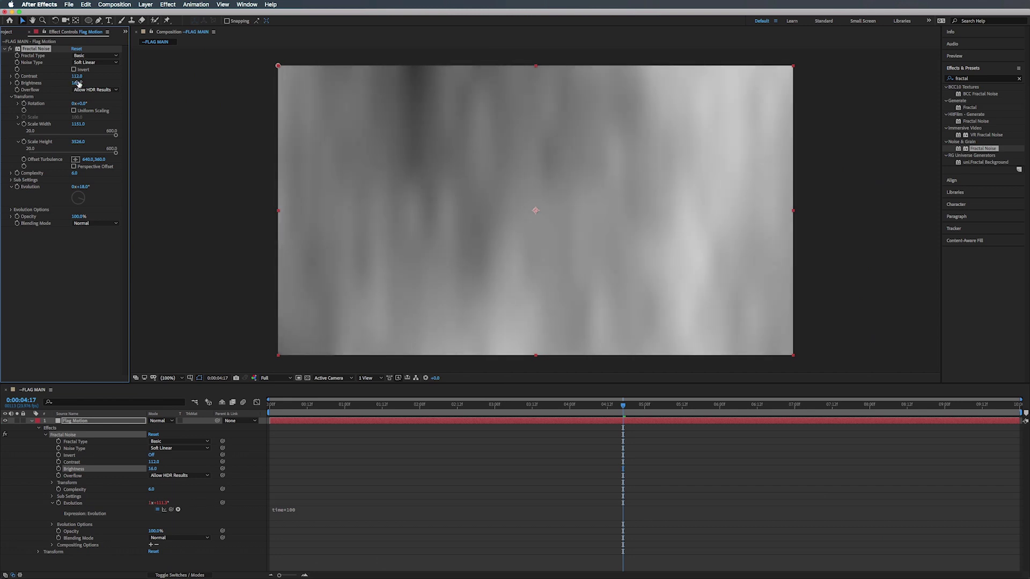
# Keyframe the Fractal Noise Offset Turbulence between the first and last frames, moving its X to about 1637, and preview the motion
pyautogui.click(366, 406)
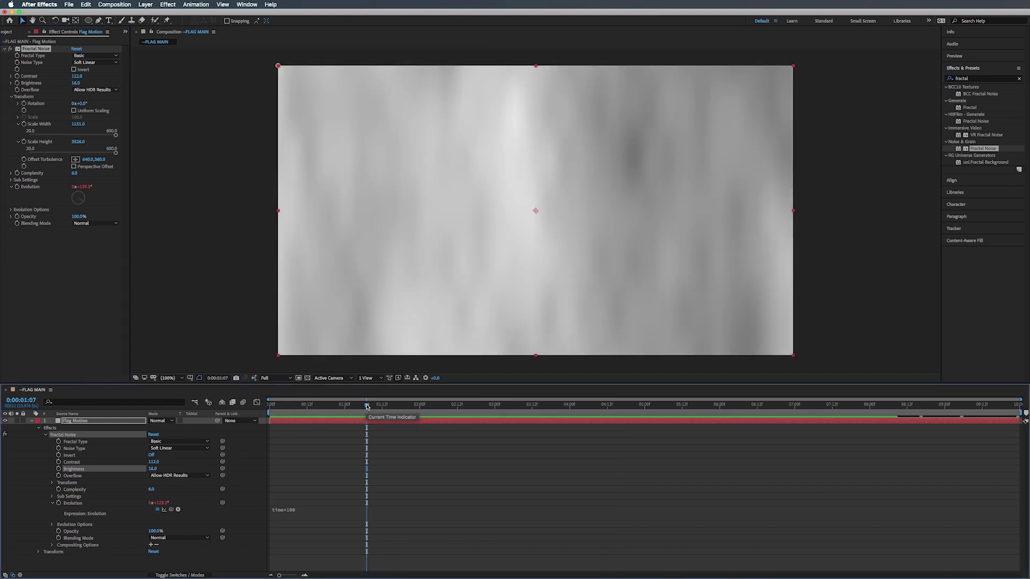
pyautogui.moveTo(367, 406); pyautogui.dragTo(268, 406)
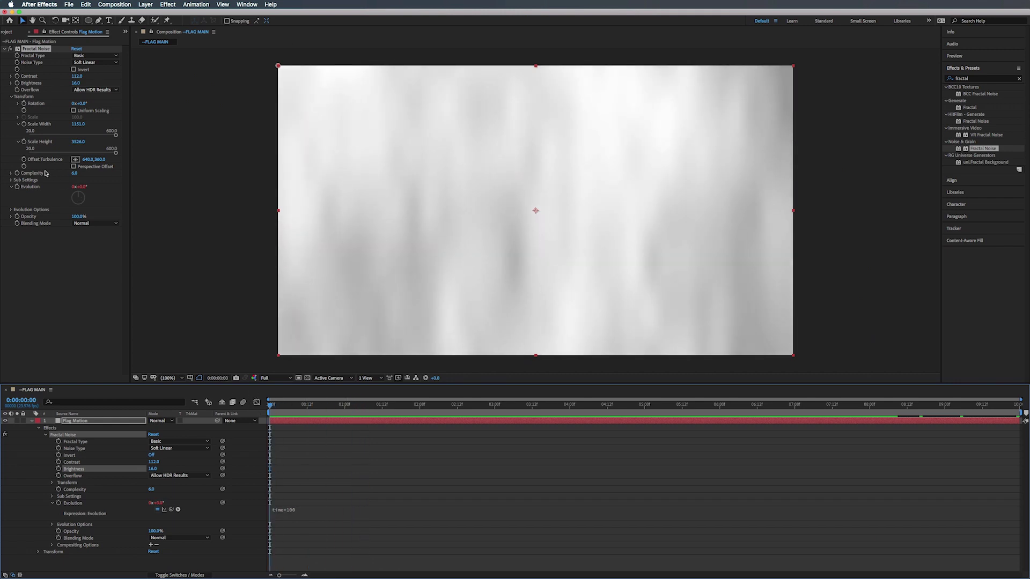
pyautogui.click(23, 162)
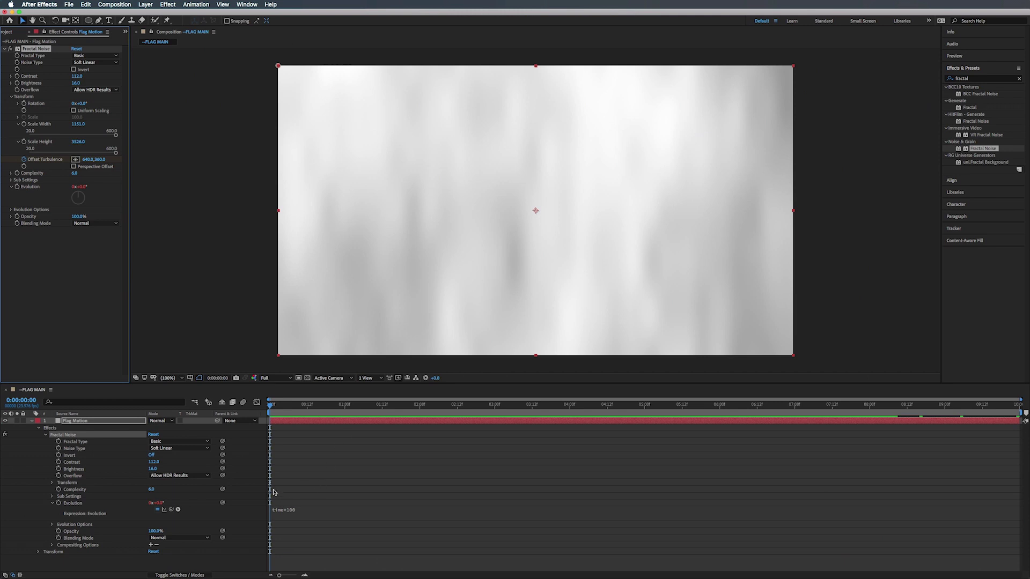
pyautogui.click(269, 407)
pyautogui.moveTo(269, 407); pyautogui.dragTo(1017, 406)
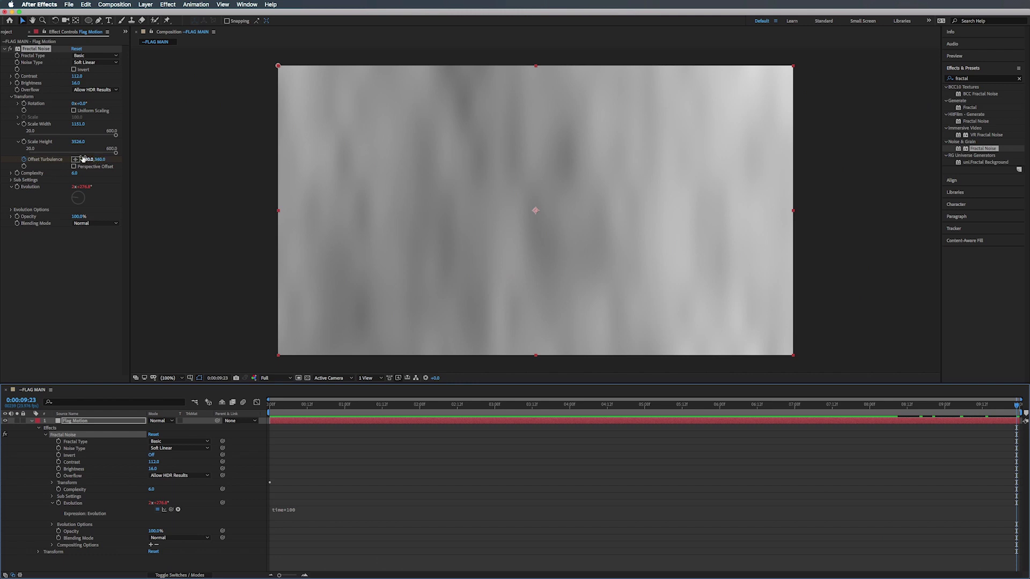
pyautogui.moveTo(85, 161); pyautogui.dragTo(505, 177)
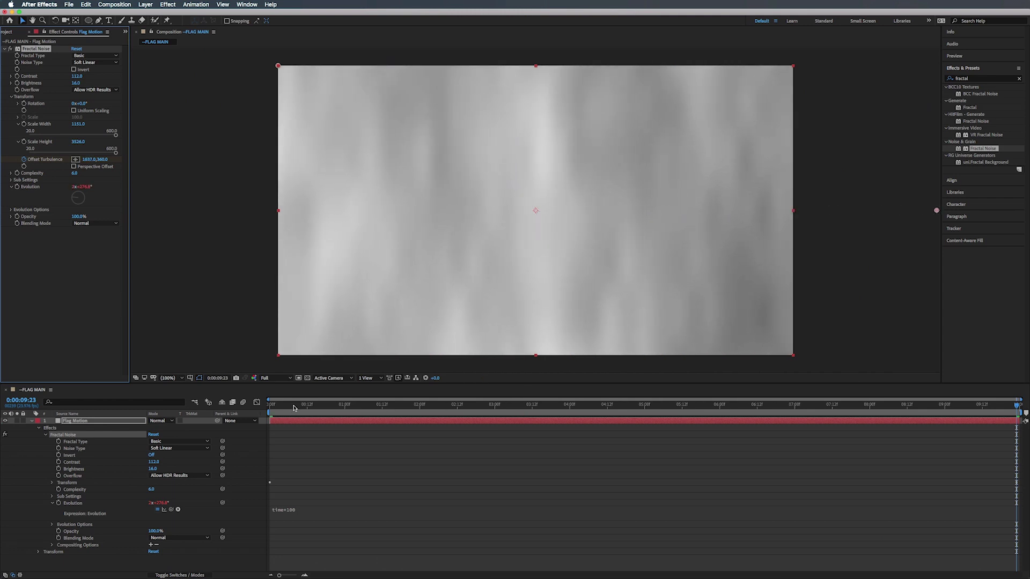
pyautogui.moveTo(294, 406); pyautogui.dragTo(230, 406)
pyautogui.press('space')
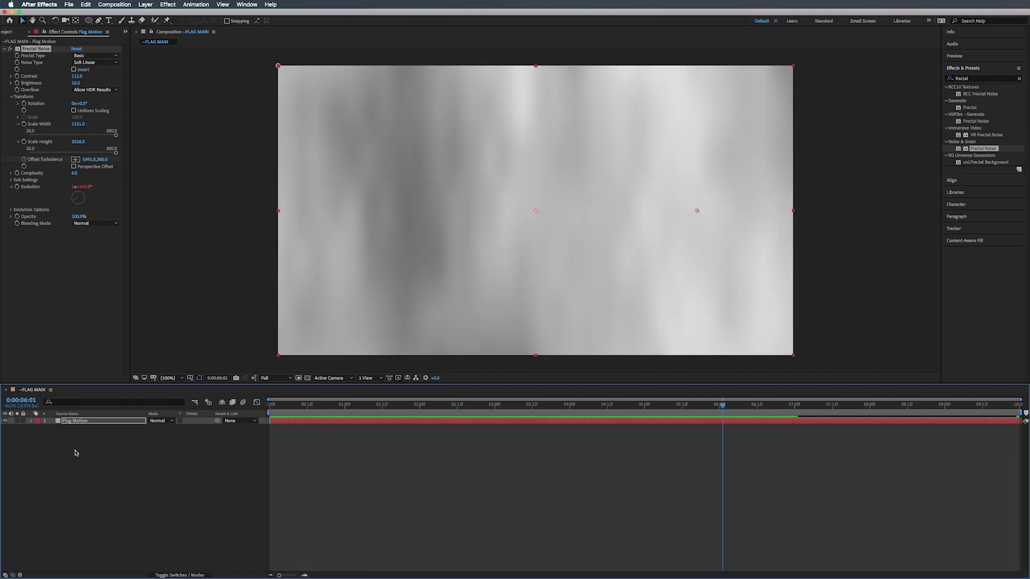
# Create a 1280 x 720 solid in a muted teal, about #447484, above Flag Motion
pyautogui.rightClick(76, 453)
pyautogui.moveTo(134, 457)
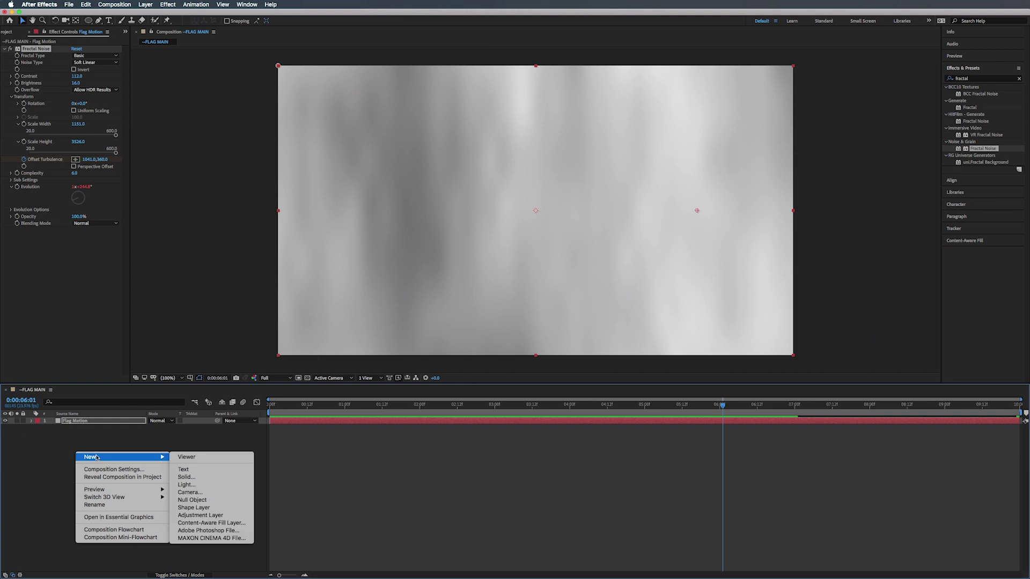
pyautogui.click(188, 478)
pyautogui.click(511, 346)
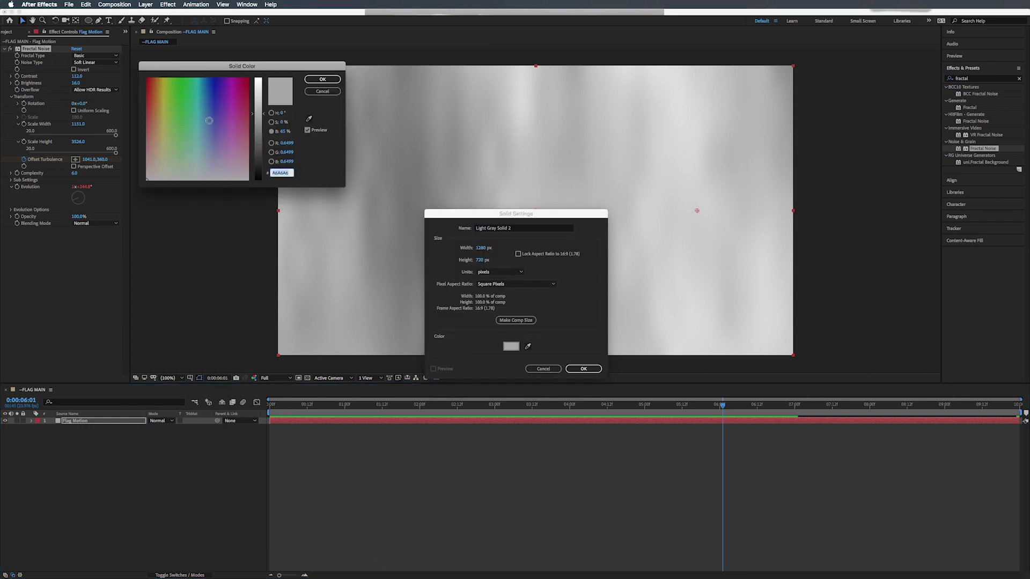
pyautogui.click(172, 148)
pyautogui.moveTo(173, 149); pyautogui.dragTo(202, 140)
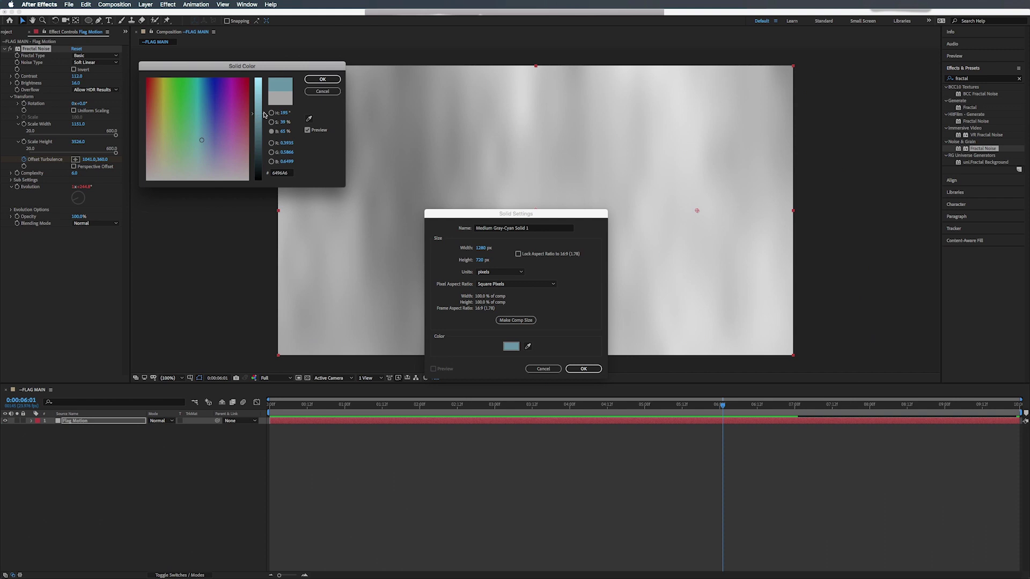
pyautogui.moveTo(264, 114); pyautogui.dragTo(265, 126)
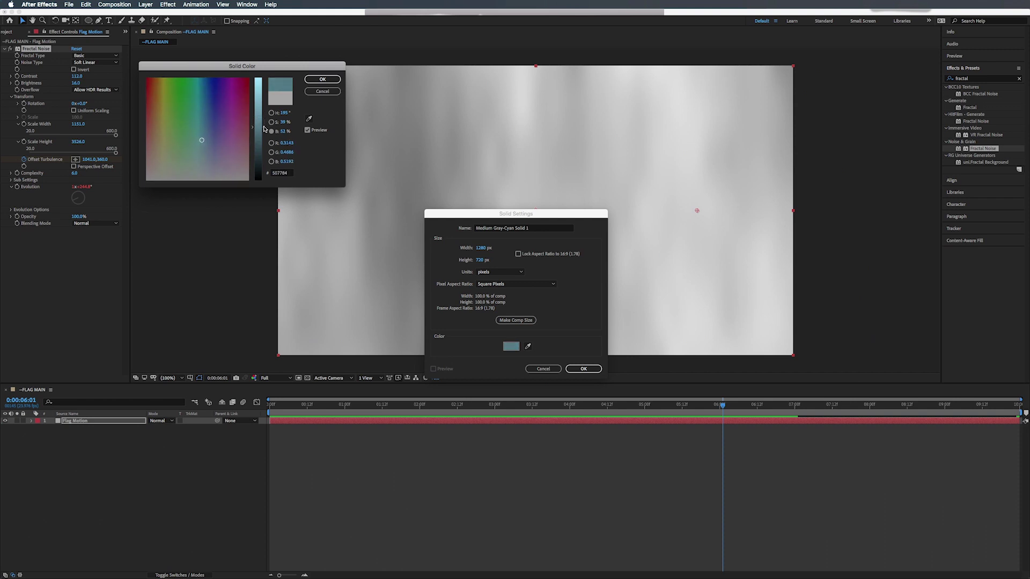
pyautogui.click(272, 122)
pyautogui.moveTo(264, 141); pyautogui.dragTo(264, 132)
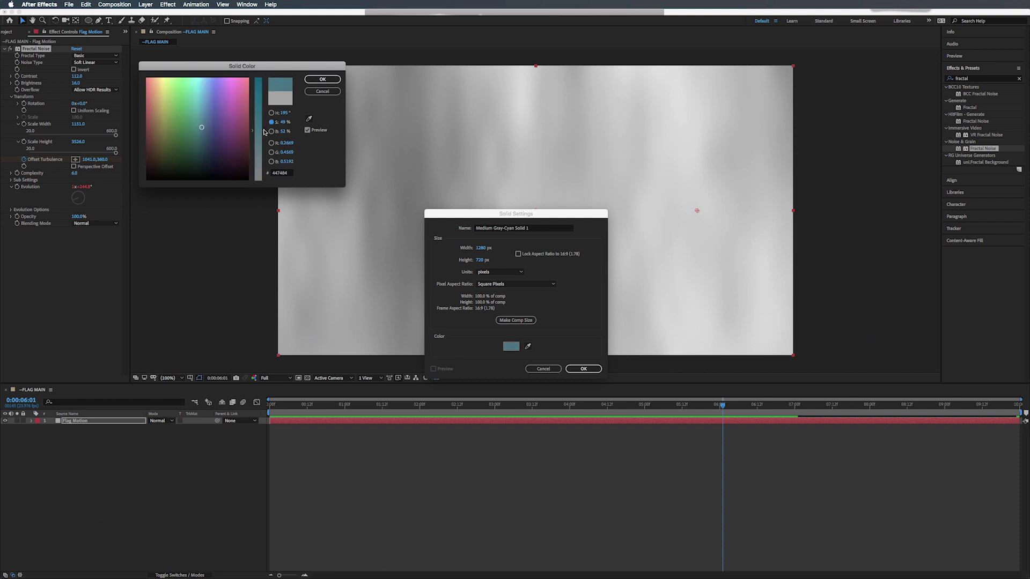
pyautogui.click(319, 79)
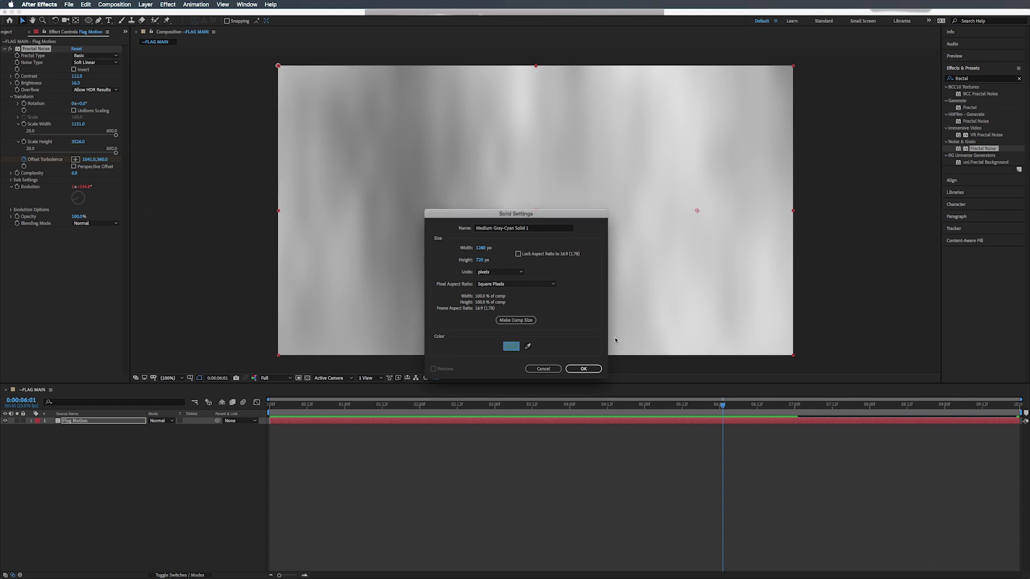
pyautogui.click(584, 369)
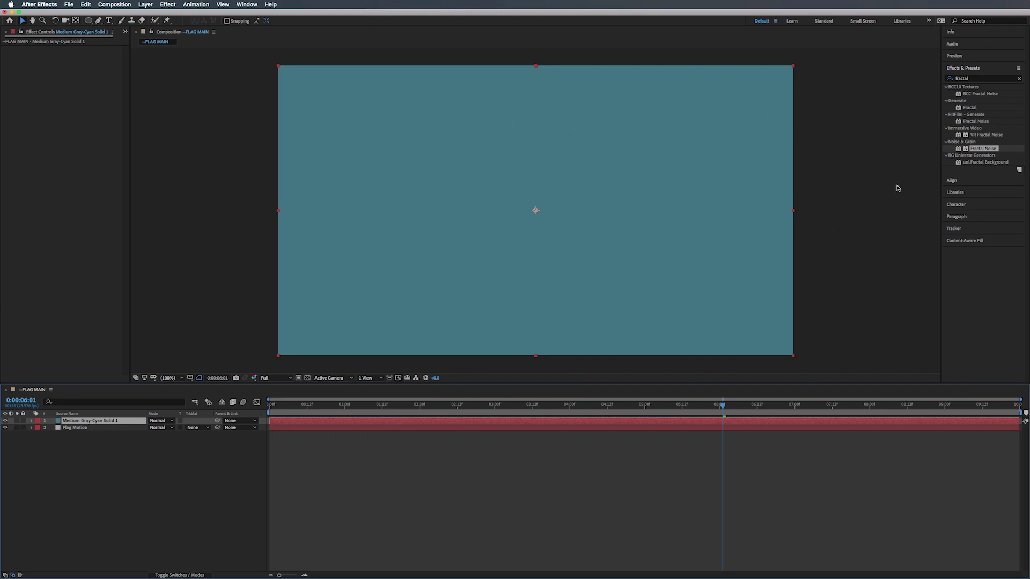
# Apply Fractal Noise to the teal solid and set its Scale to 2 for a fine fabric grain
pyautogui.moveTo(978, 150); pyautogui.dragTo(85, 156)
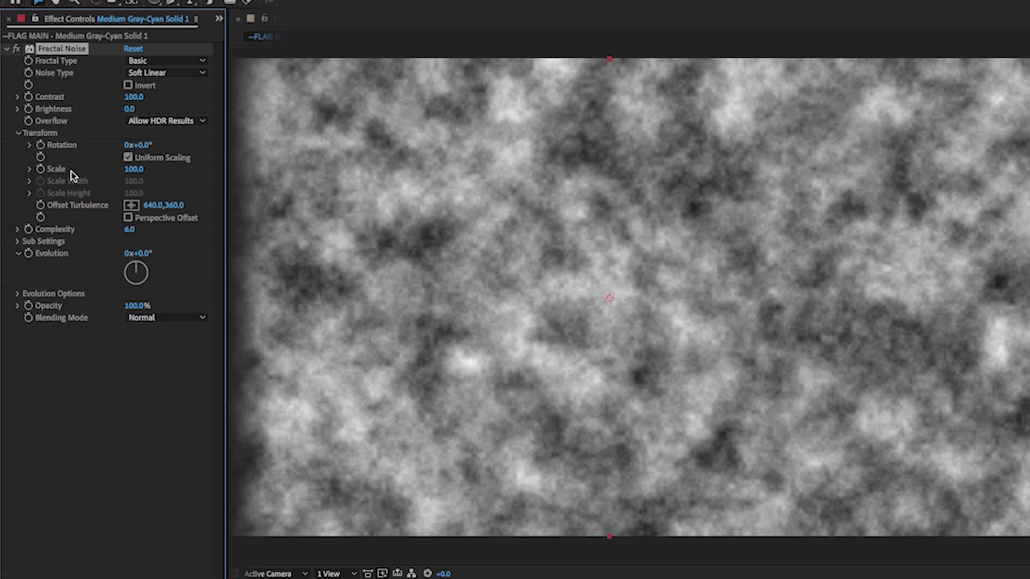
pyautogui.click(137, 170)
pyautogui.write('2')
pyautogui.press('Return')
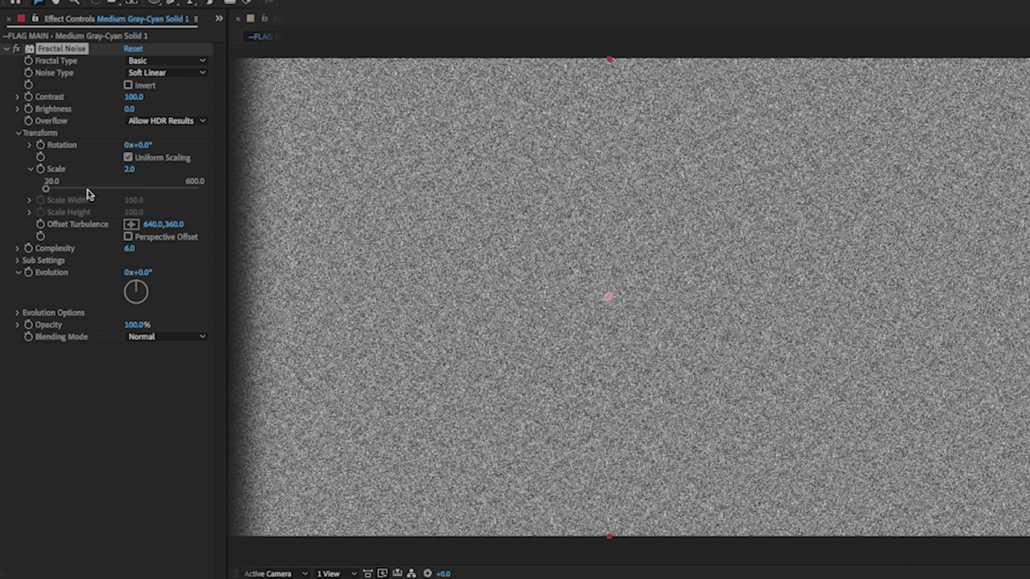
# Try the Overlay blending mode for the solid's Fractal Noise, and settle on Soft Light
pyautogui.click(6, 49)
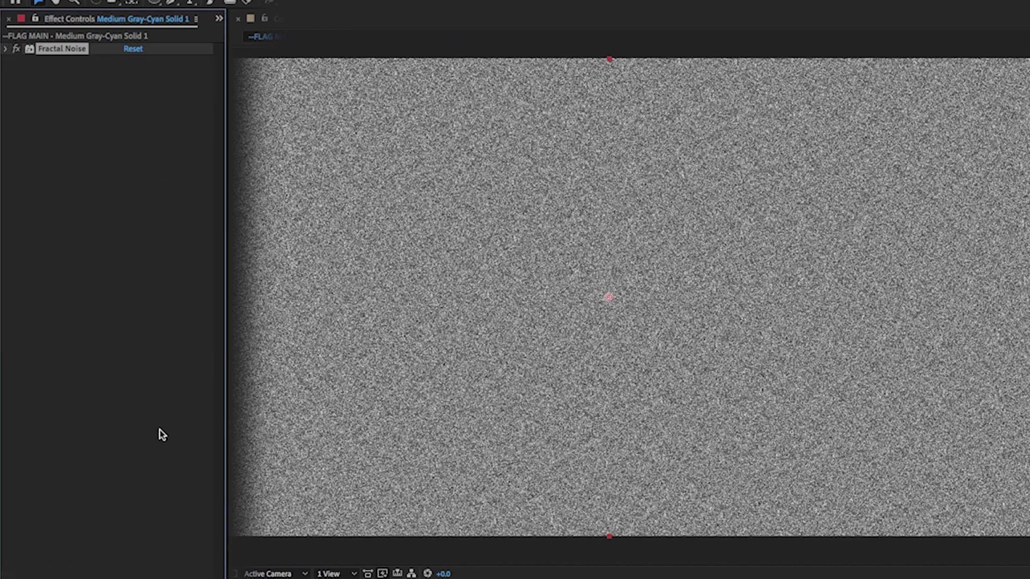
pyautogui.click(6, 49)
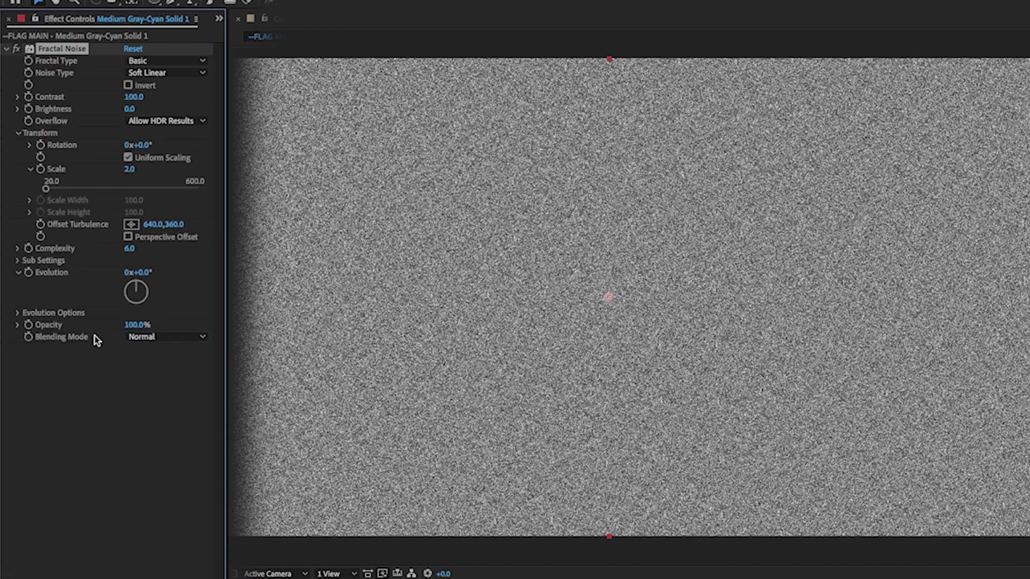
pyautogui.click(153, 337)
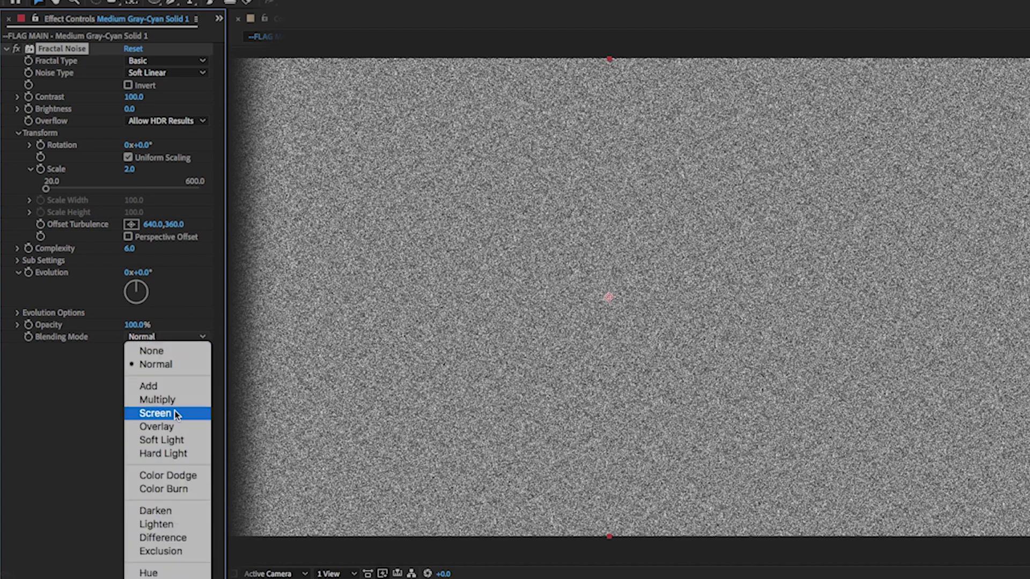
pyautogui.click(173, 427)
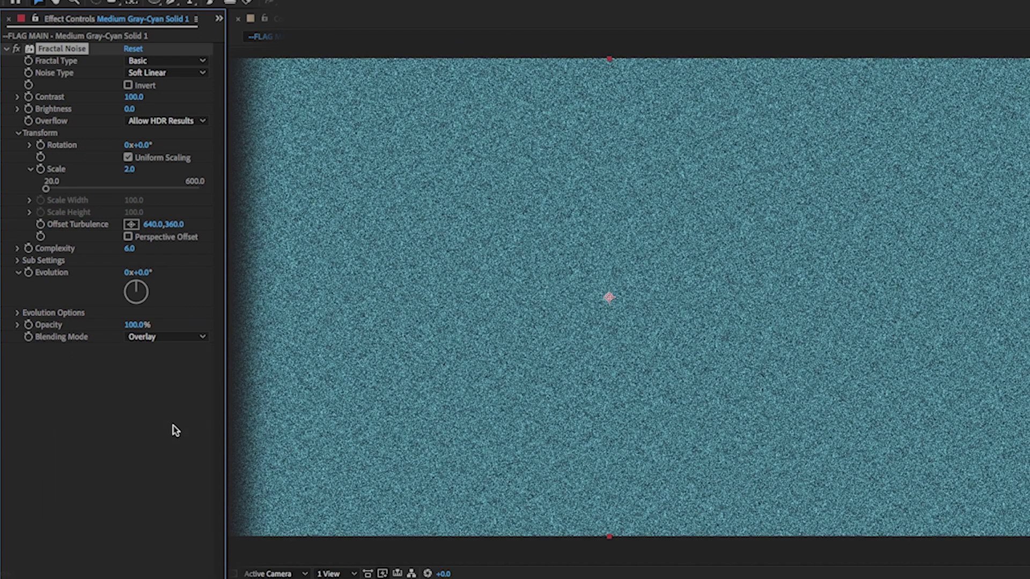
pyautogui.click(142, 338)
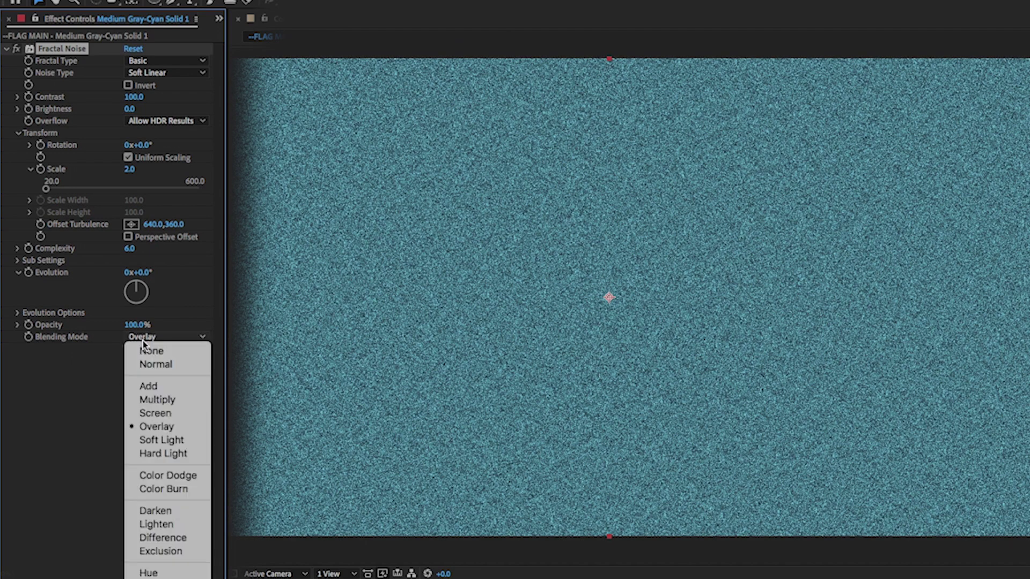
pyautogui.click(158, 440)
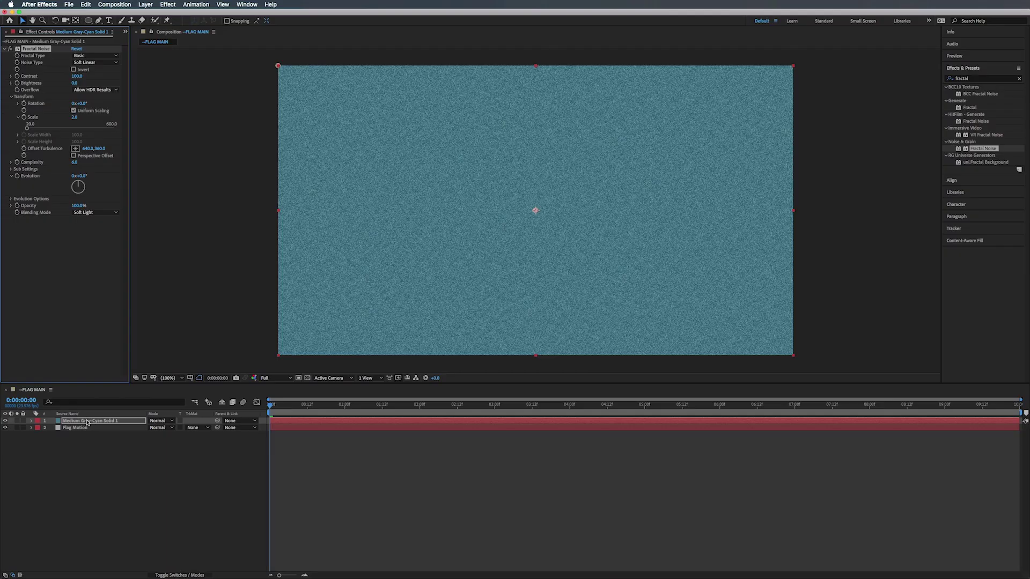
# Add a text layer reading TEXT above the teal solid
pyautogui.click(87, 421)
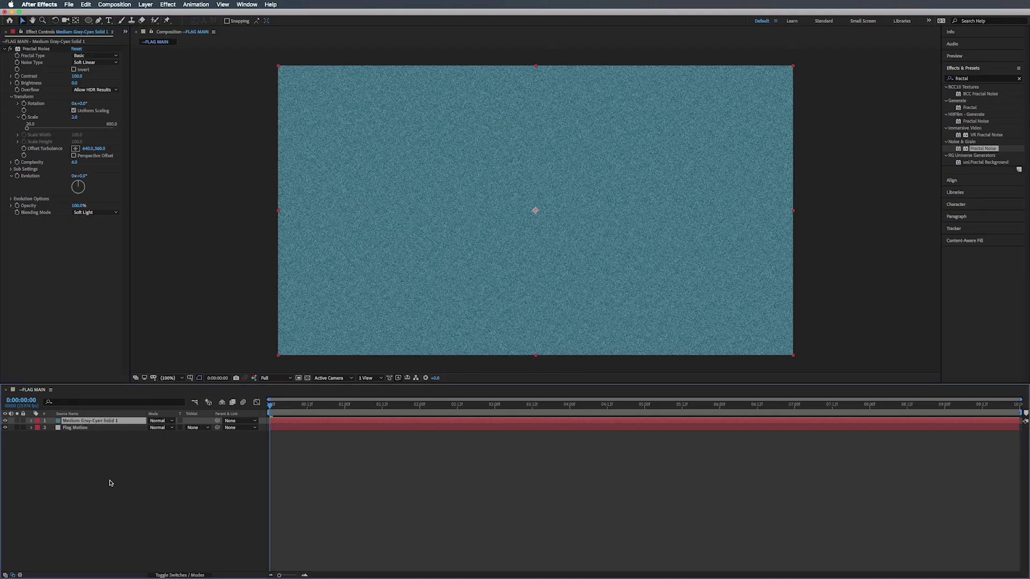
pyautogui.rightClick(107, 461)
pyautogui.moveTo(113, 468)
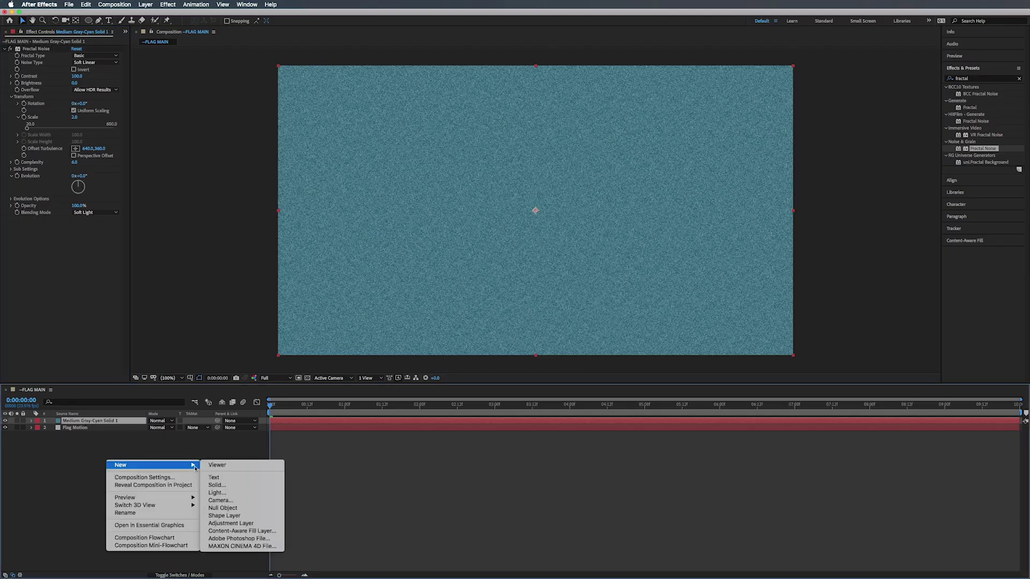
pyautogui.click(215, 478)
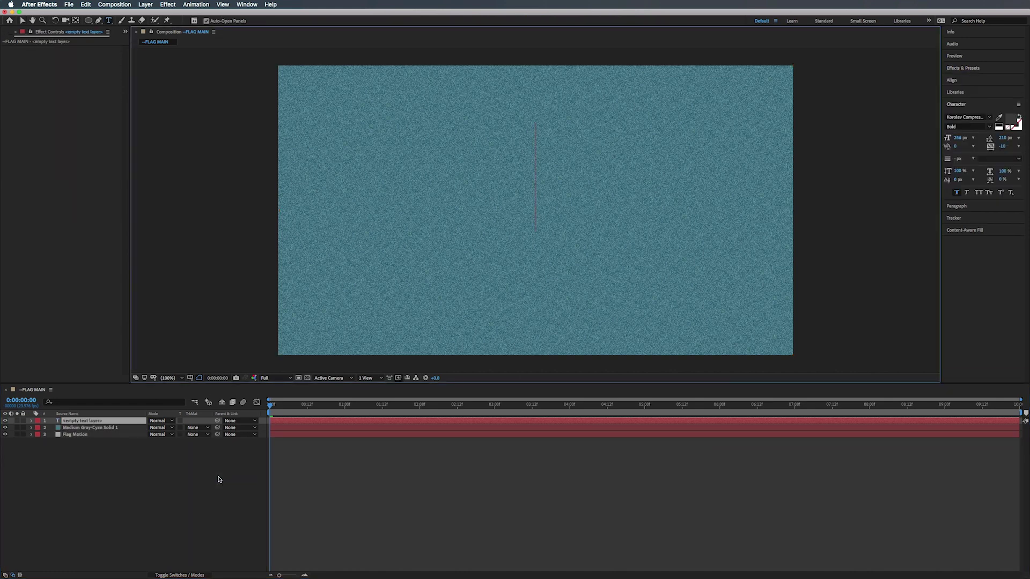
pyautogui.write('TEXT')
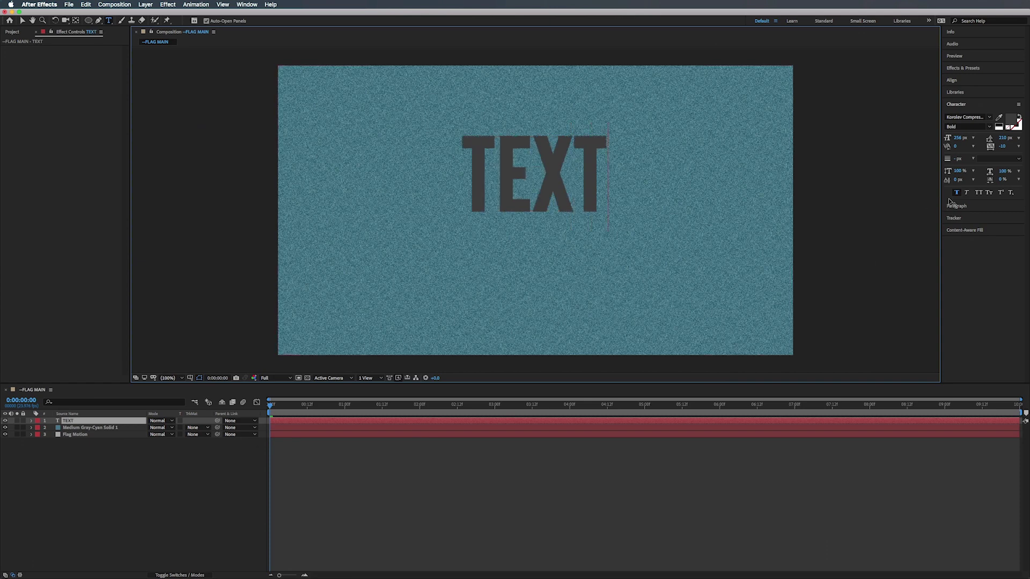
# Enlarge the TEXT layer's font size to about 359 px and center it horizontally and vertically in the composition
pyautogui.moveTo(959, 138); pyautogui.dragTo(973, 137)
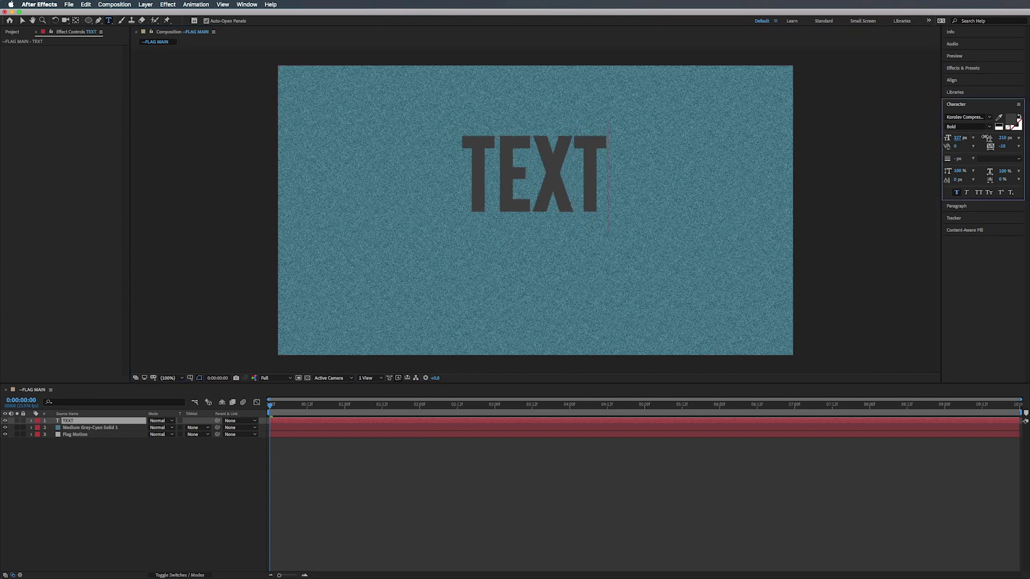
pyautogui.click(589, 421)
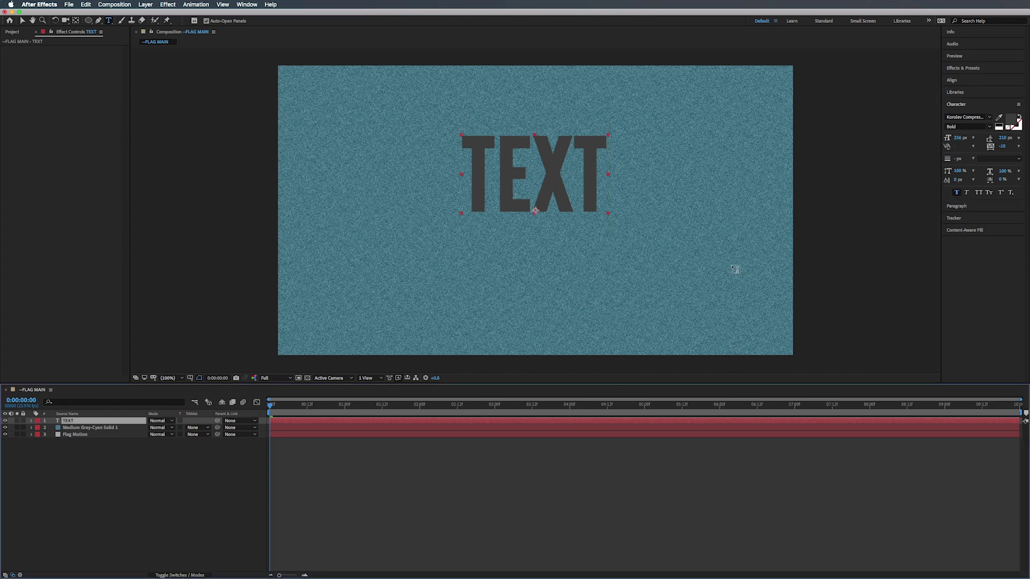
pyautogui.moveTo(959, 138); pyautogui.dragTo(991, 138)
pyautogui.press('capslock')
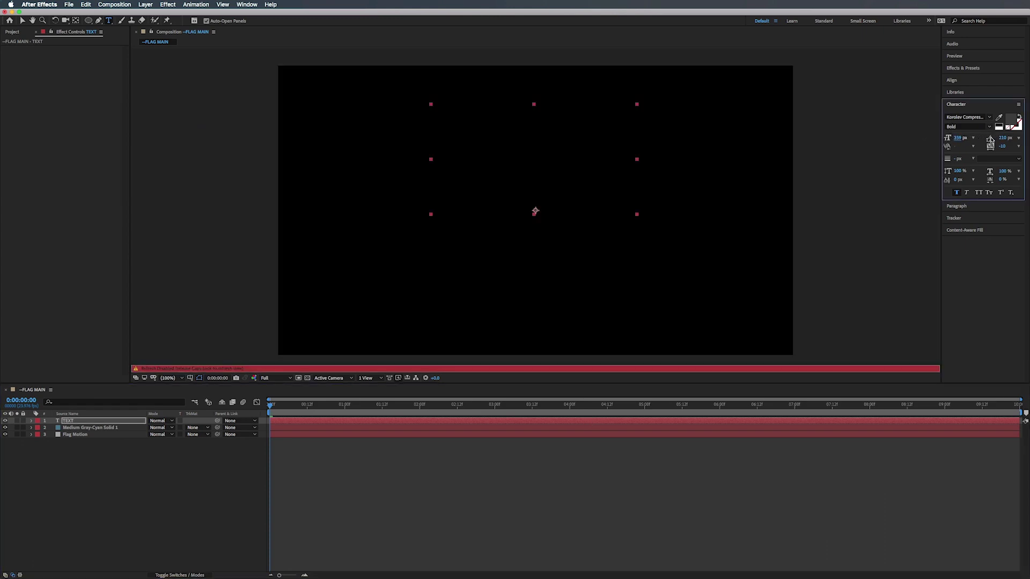
pyautogui.press('capslock')
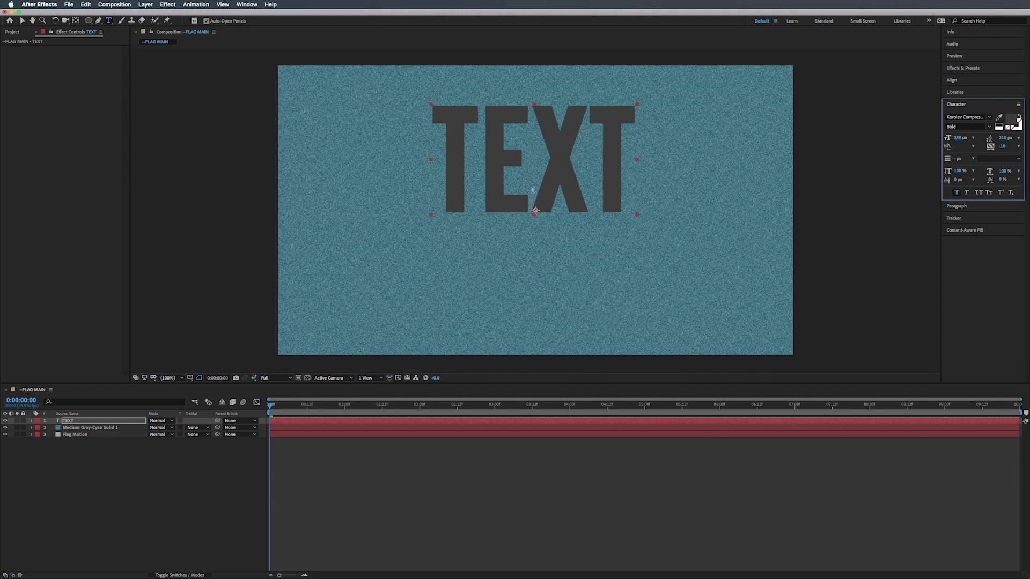
pyautogui.click(952, 80)
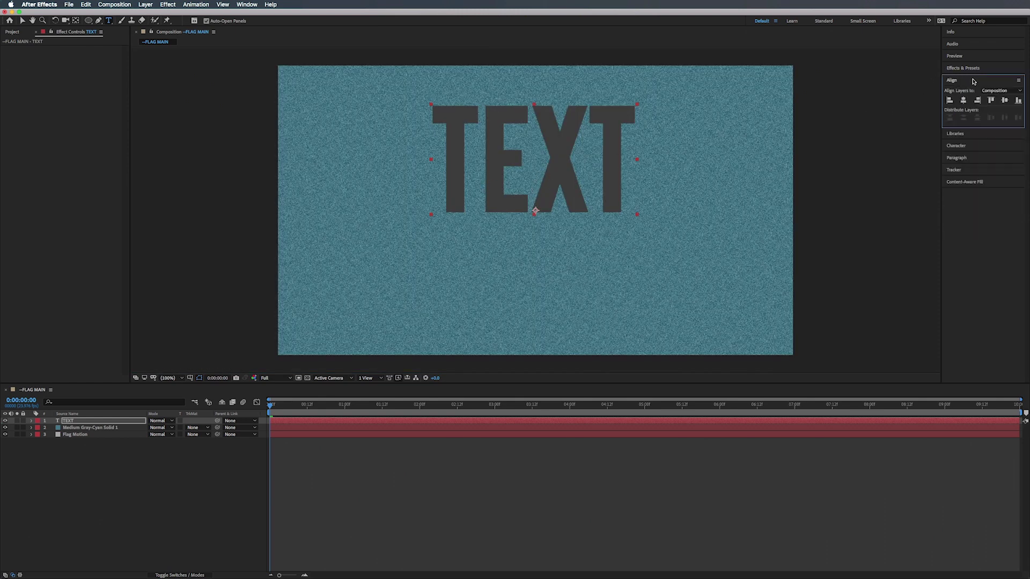
pyautogui.click(964, 100)
pyautogui.click(1004, 101)
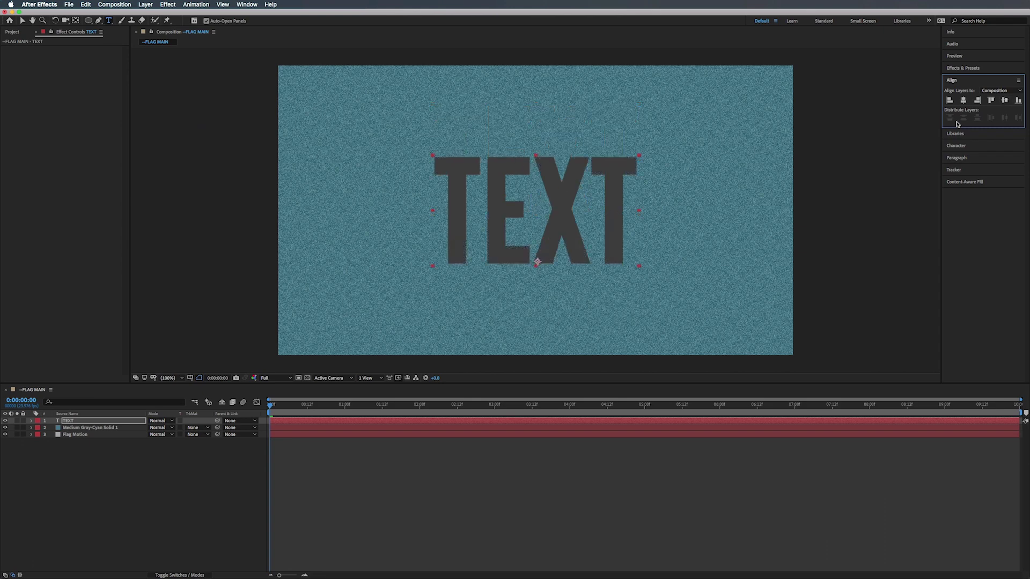
# Enlarge the lettering further to span about 60% of the frame's width and recenter it vertically
pyautogui.click(963, 148)
pyautogui.moveTo(958, 138); pyautogui.dragTo(1027, 144)
pyautogui.click(970, 79)
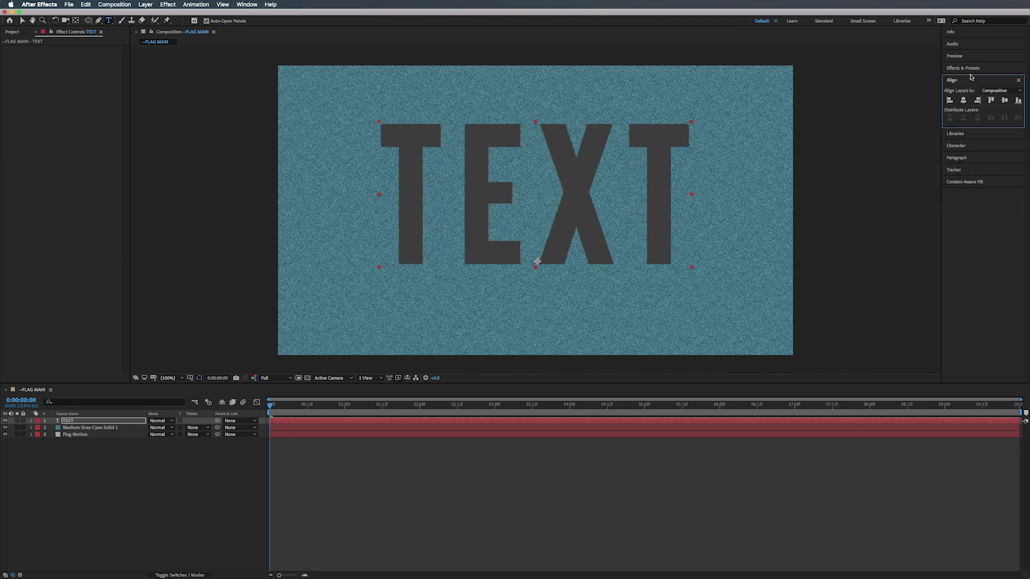
pyautogui.click(1004, 101)
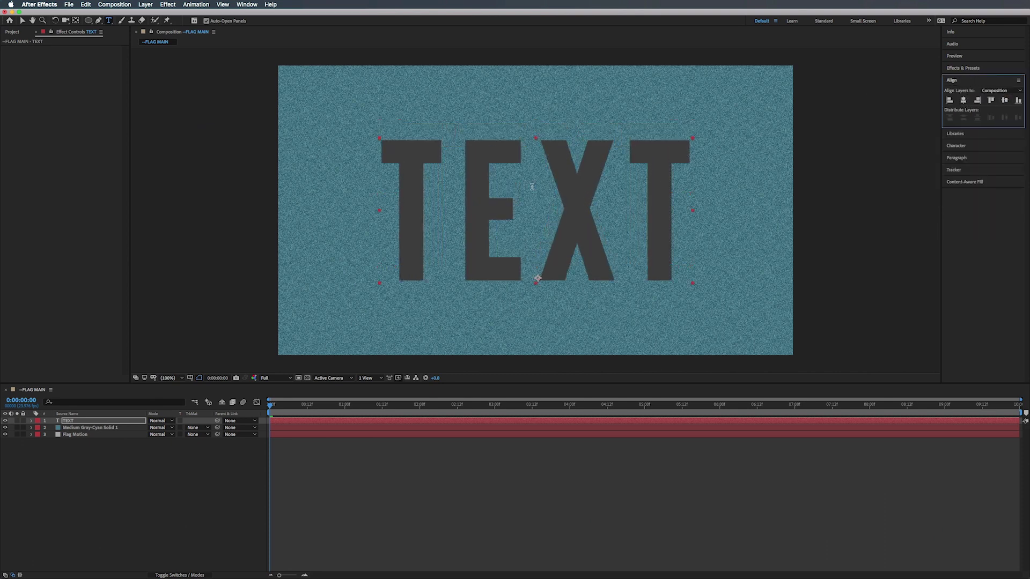
# Duplicate the teal solid beneath the TEXT layer
pyautogui.click(99, 428)
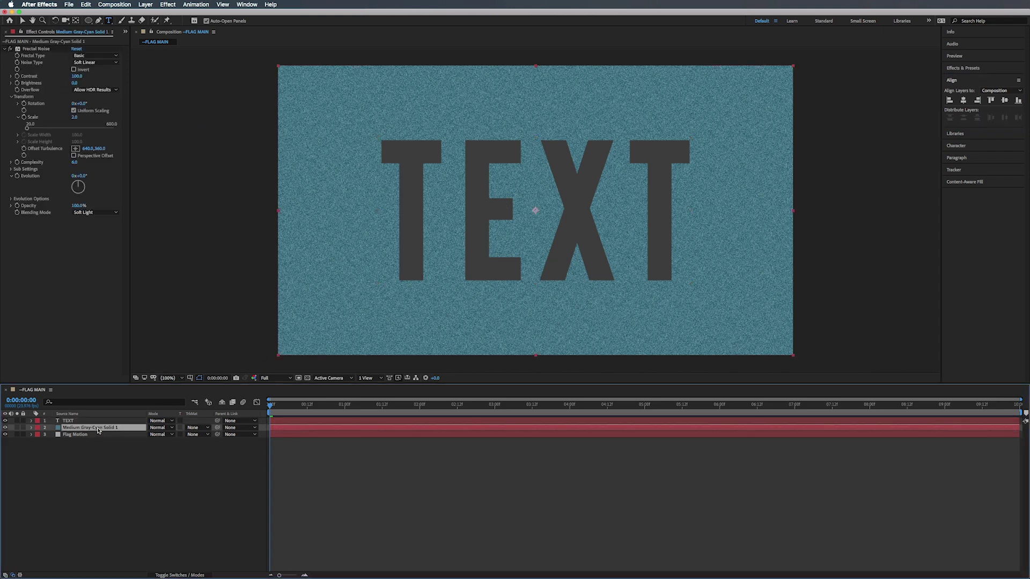
pyautogui.press('super+d')
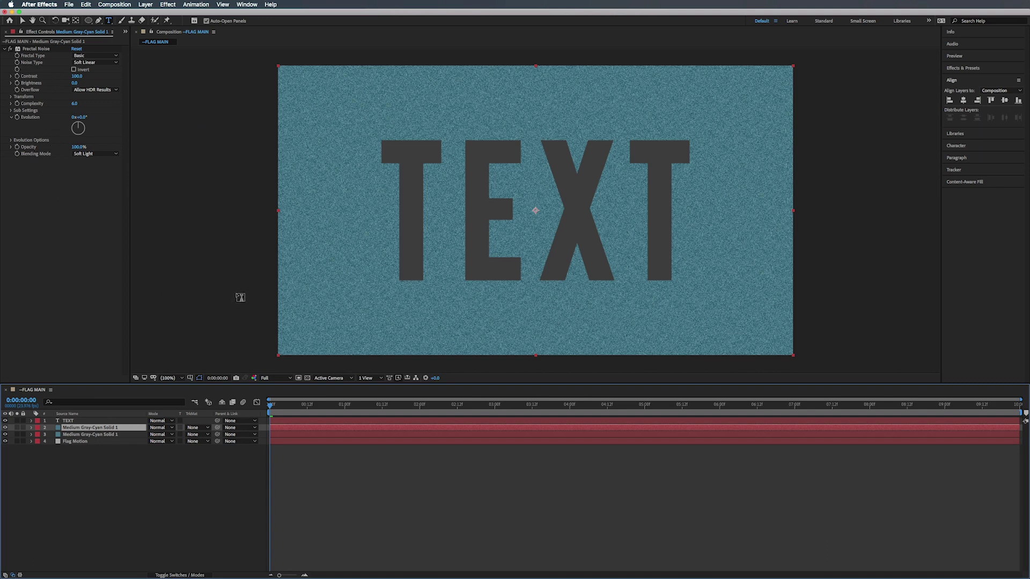
# Recolor the duplicated teal solid directly beneath the TEXT layer to a lighter teal, hex 7FA8B6
pyautogui.press('super+y')
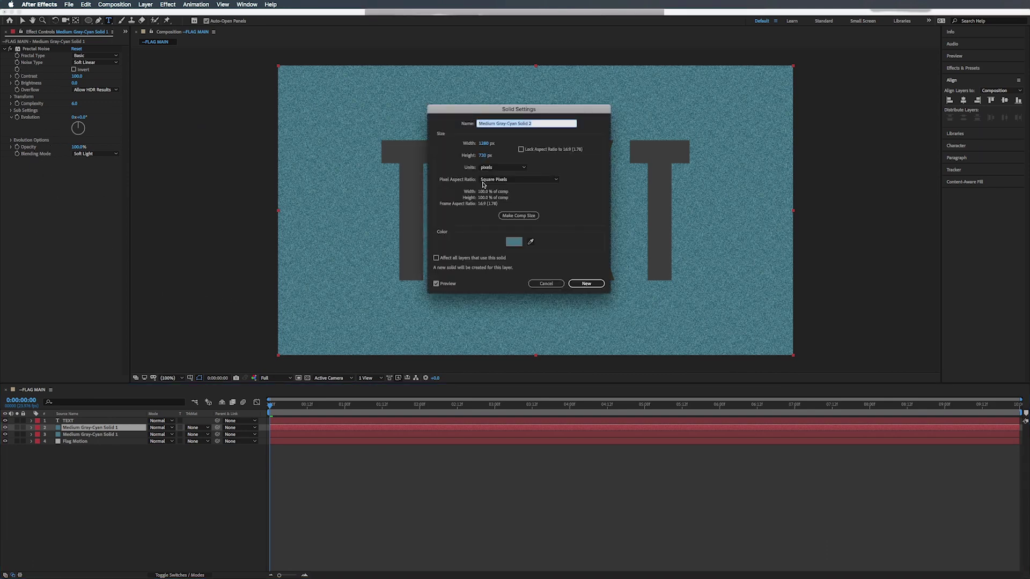
pyautogui.click(514, 242)
pyautogui.moveTo(263, 132); pyautogui.dragTo(264, 108)
pyautogui.click(271, 131)
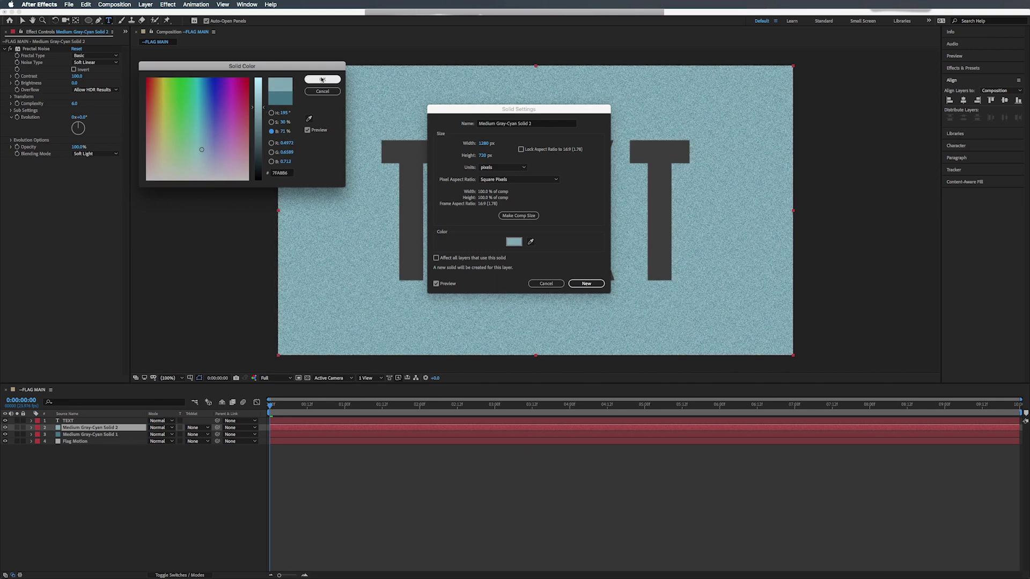
pyautogui.click(322, 79)
pyautogui.click(584, 283)
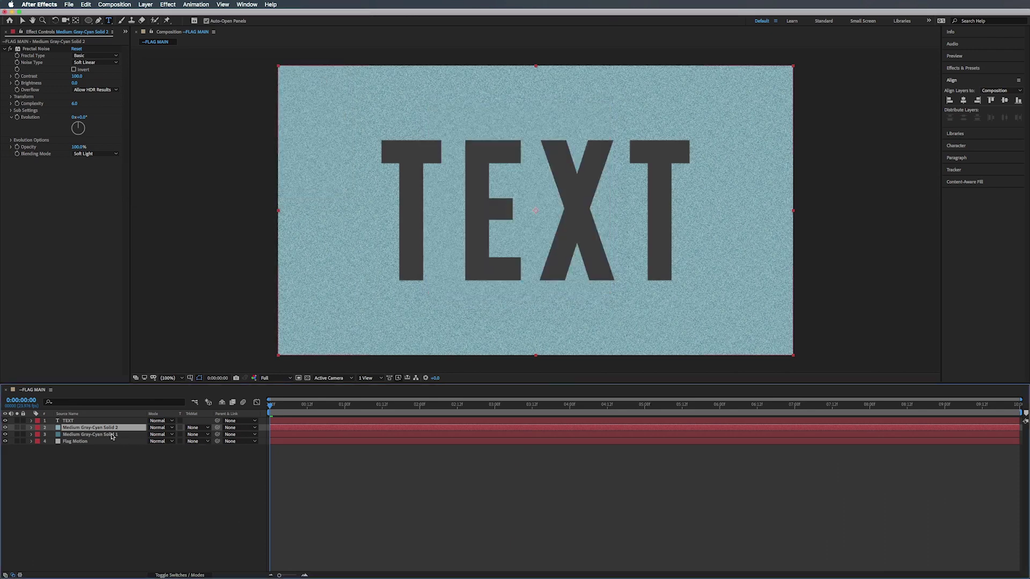
# Set the lighter solid's track matte to Alpha Matte "TEXT" and preview the composition
pyautogui.click(198, 427)
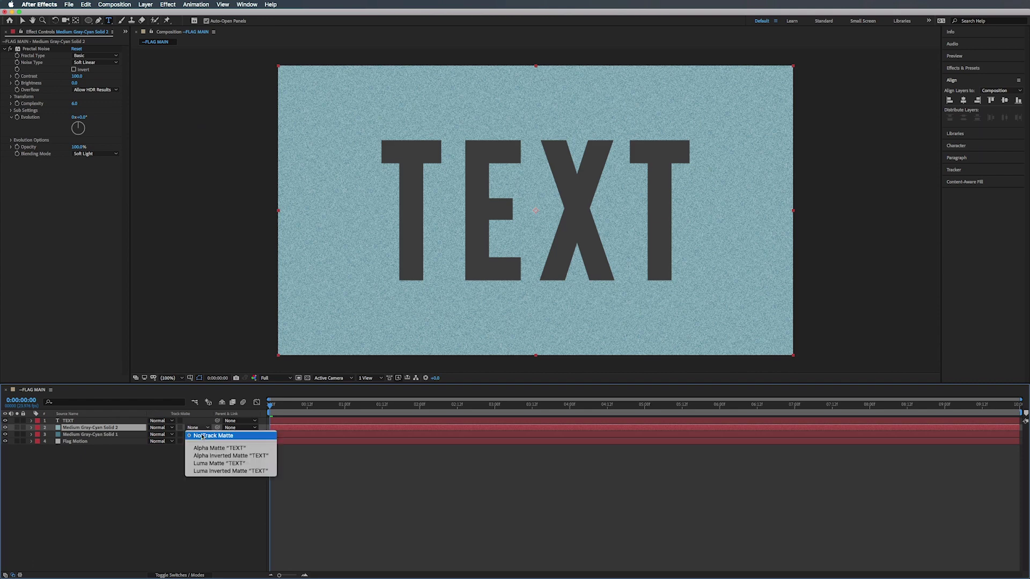
pyautogui.click(209, 448)
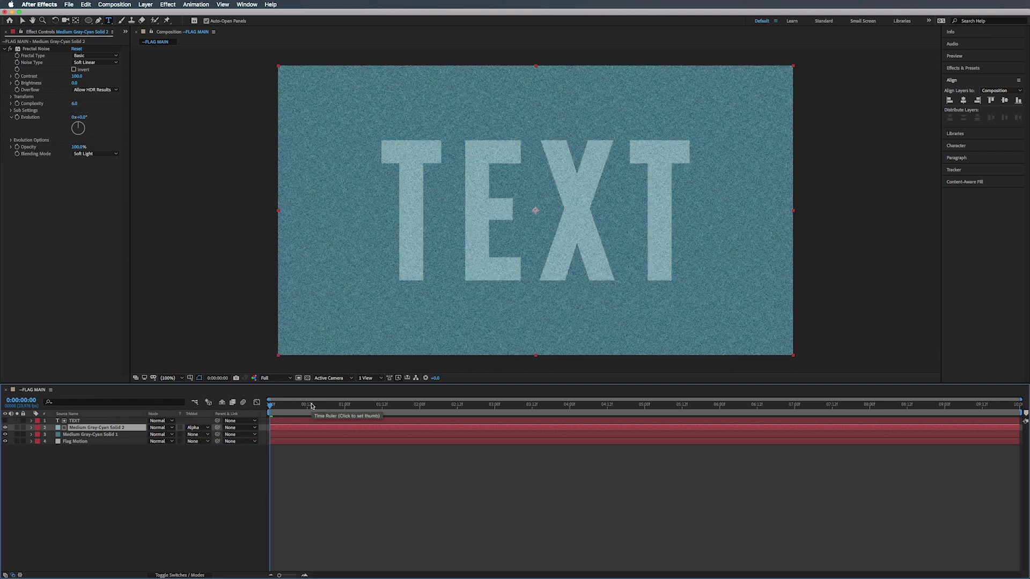
pyautogui.press('space')
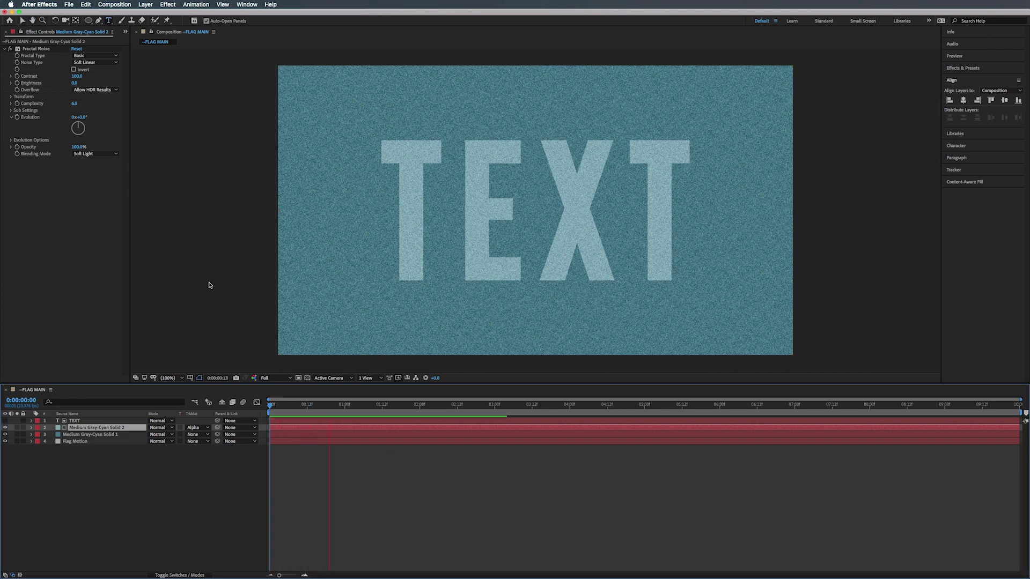
# Pre-compose the TEXT layer and both teal solids into a new composition named Flag PC
pyautogui.click(78, 421)
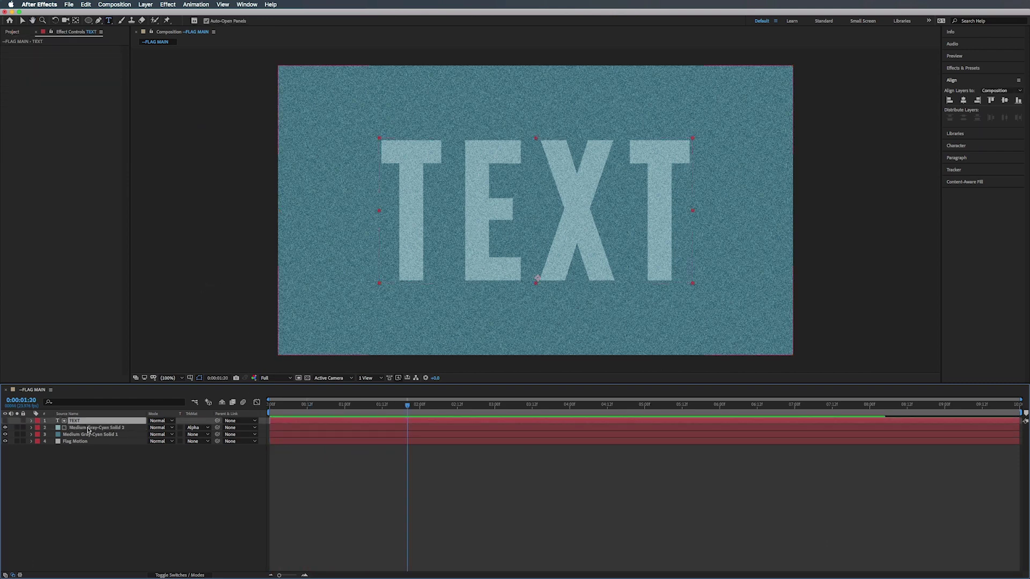
pyautogui.keyDown('shift'); pyautogui.click(83, 435); pyautogui.keyUp('shift')
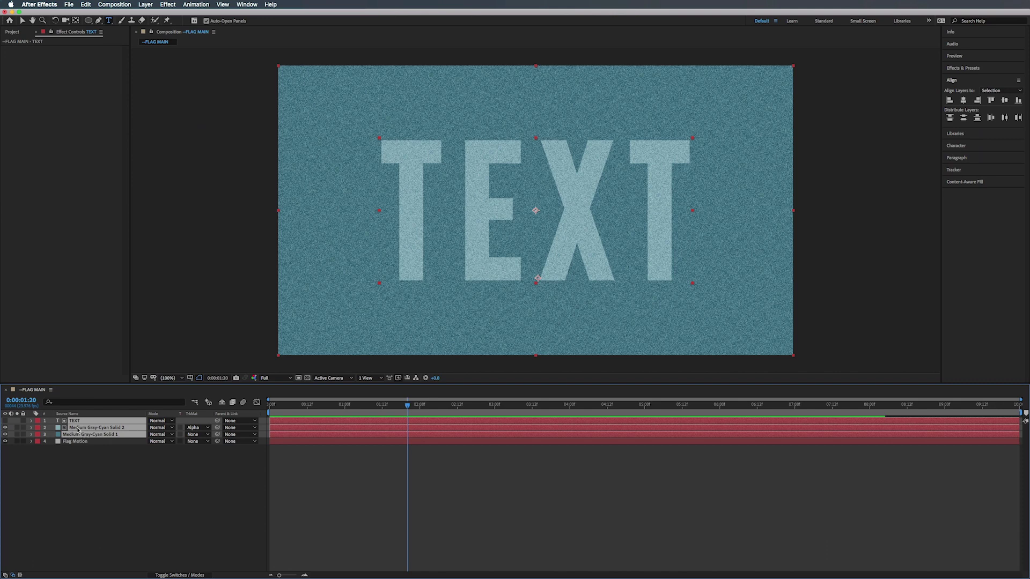
pyautogui.press('super+shift+c')
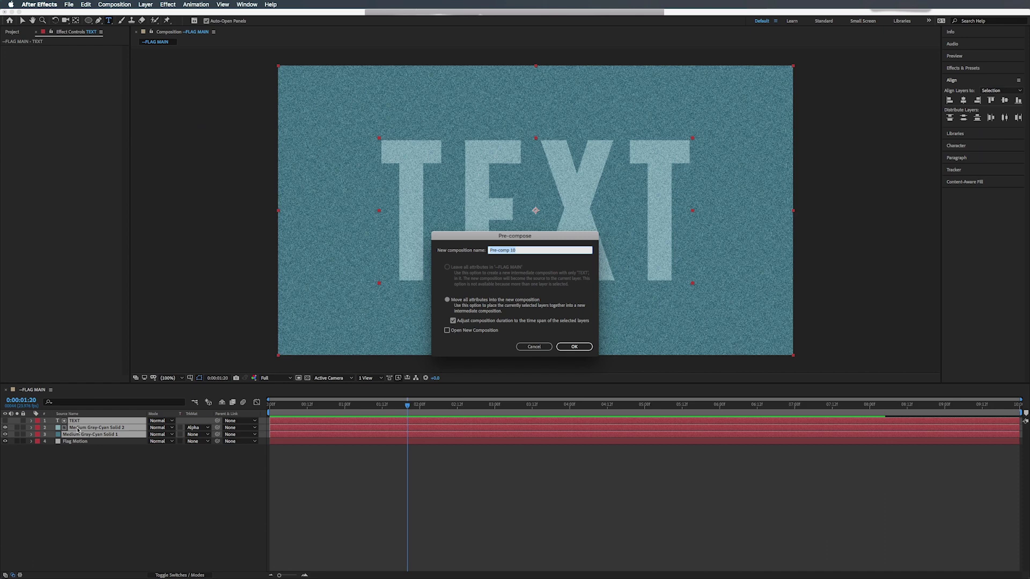
pyautogui.write('Fa')
pyautogui.press('Return')
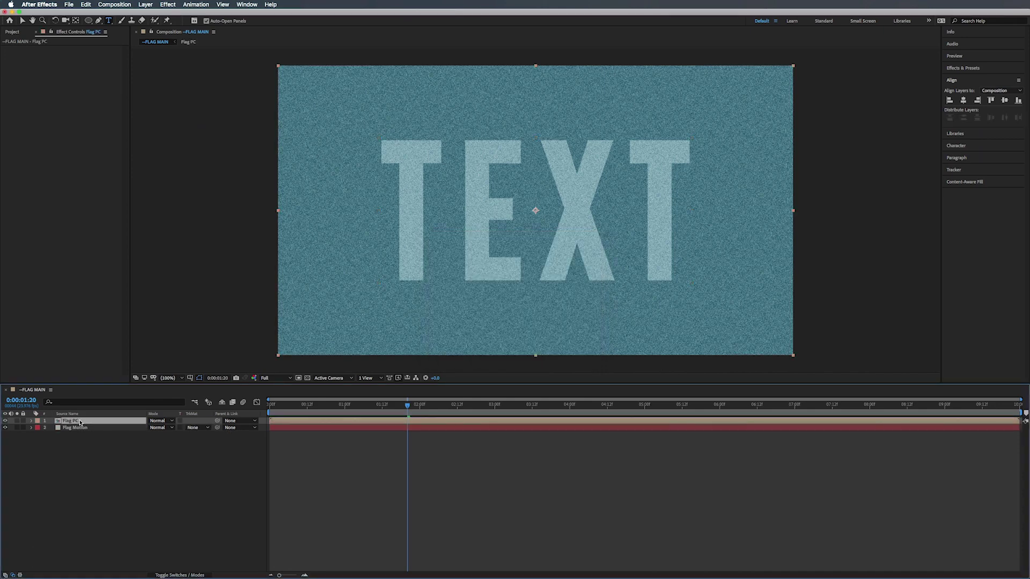
# Find the Displacement Map effect and apply it to the Flag PC layer
pyautogui.click(973, 69)
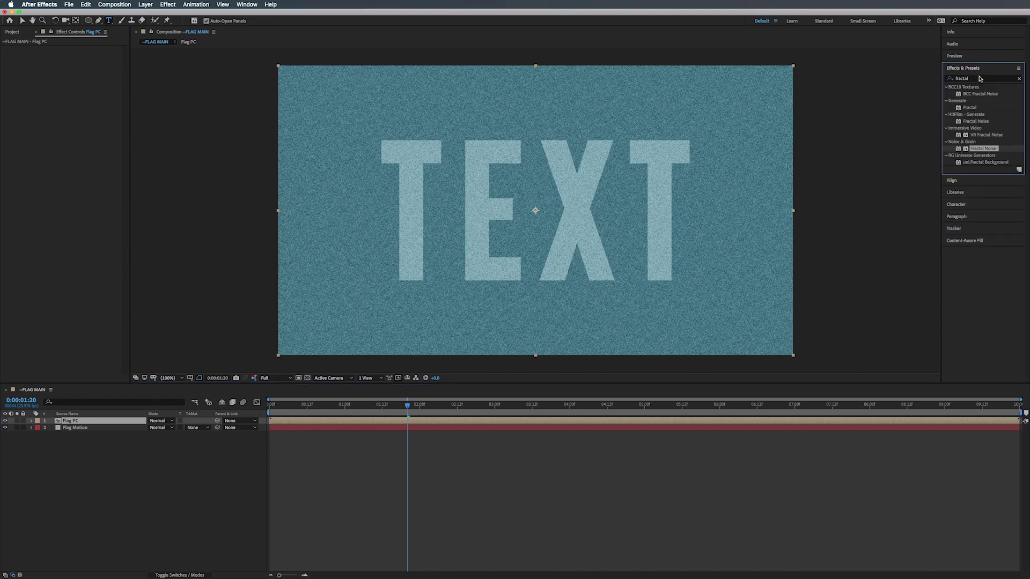
pyautogui.click(978, 79)
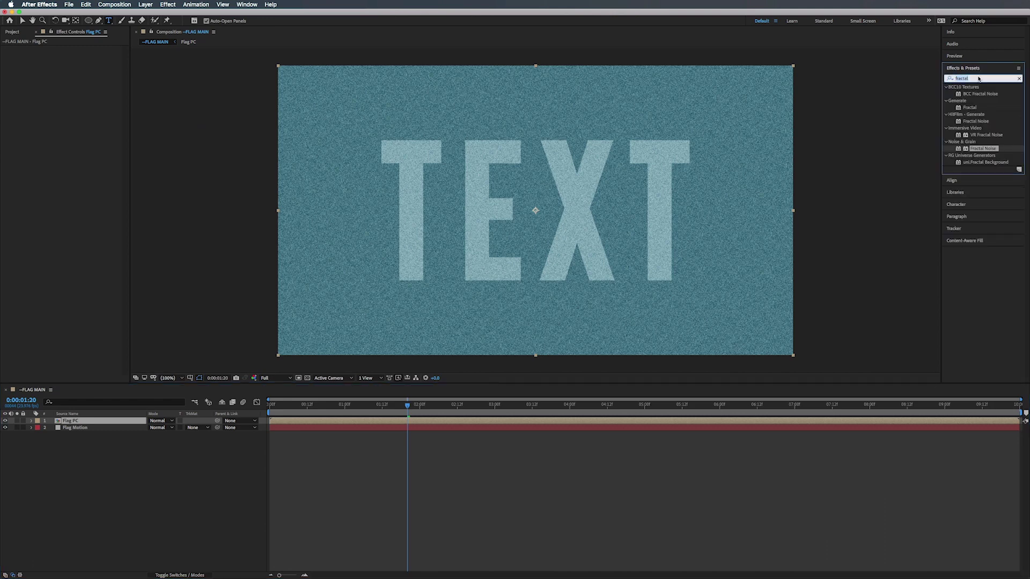
pyautogui.write('disp')
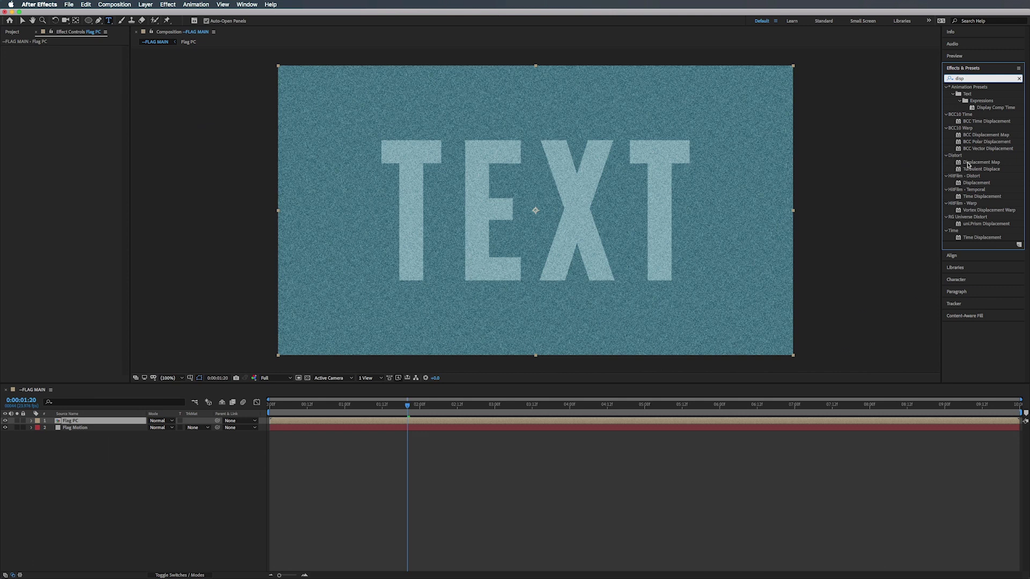
pyautogui.moveTo(968, 164); pyautogui.dragTo(44, 136)
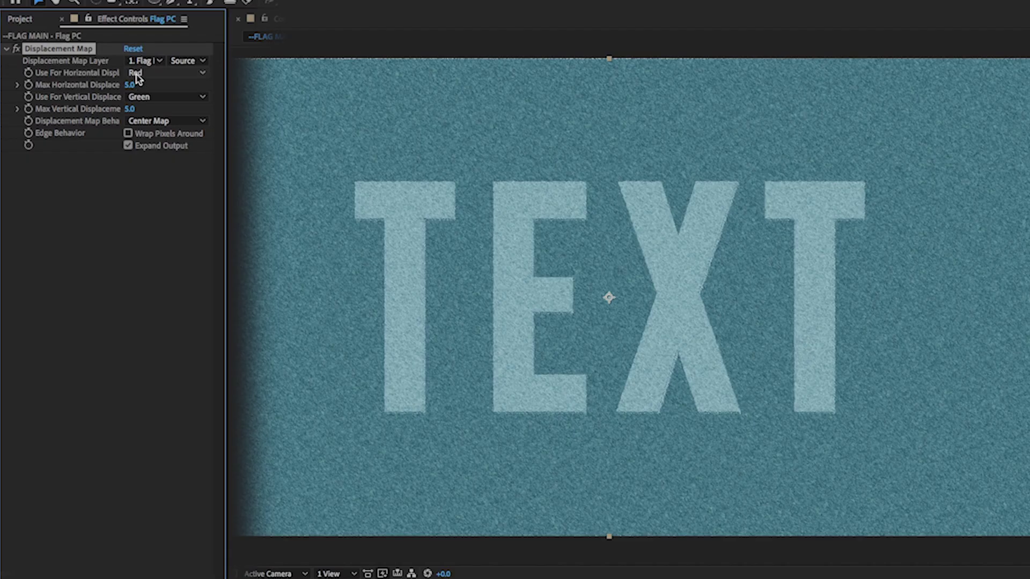
# Set the Displacement Map to use Luminance for horizontal and vertical displacement, with Flag Motion as the map layer
pyautogui.click(79, 63)
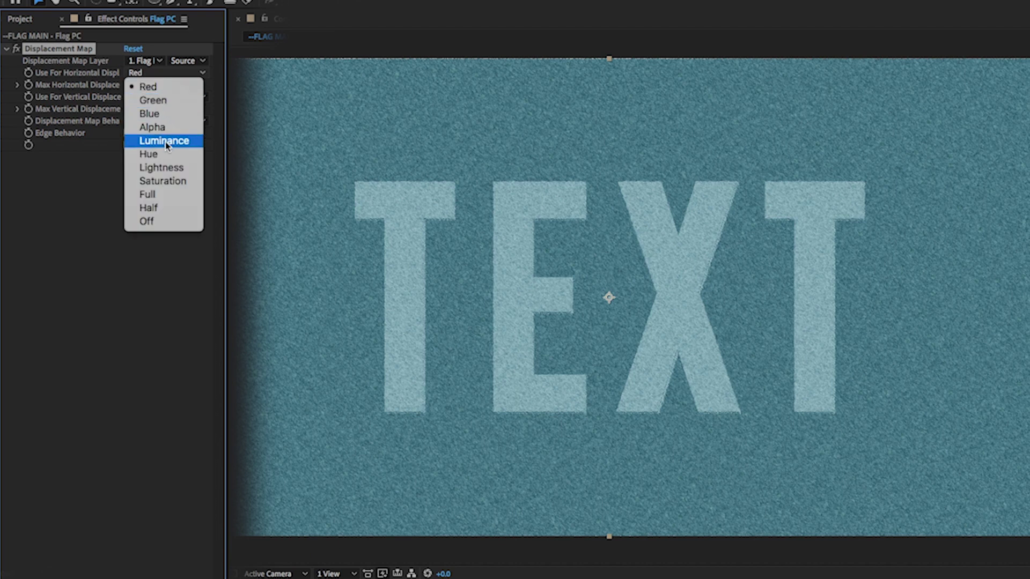
pyautogui.click(163, 140)
pyautogui.click(147, 97)
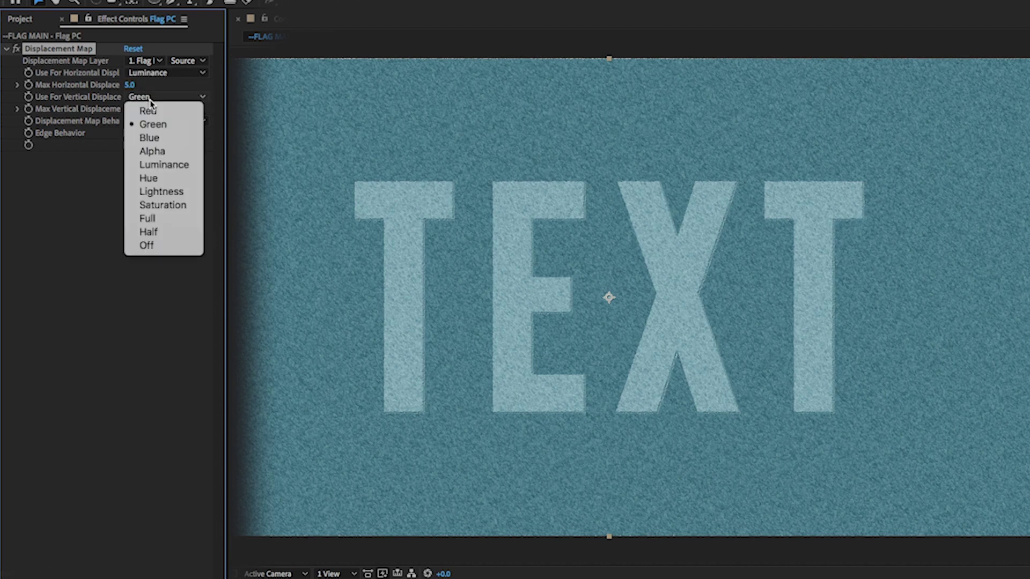
pyautogui.click(156, 165)
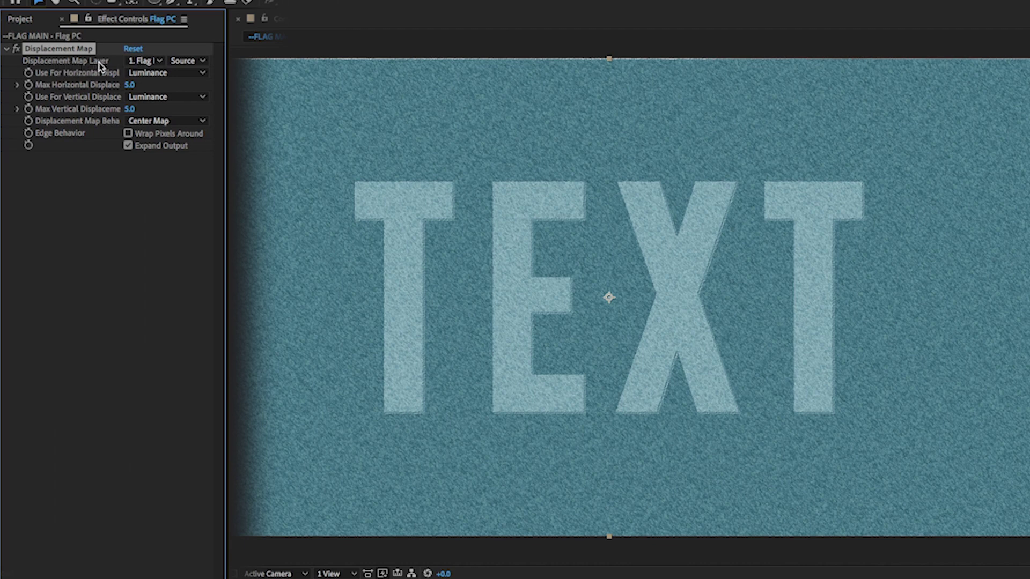
pyautogui.click(137, 61)
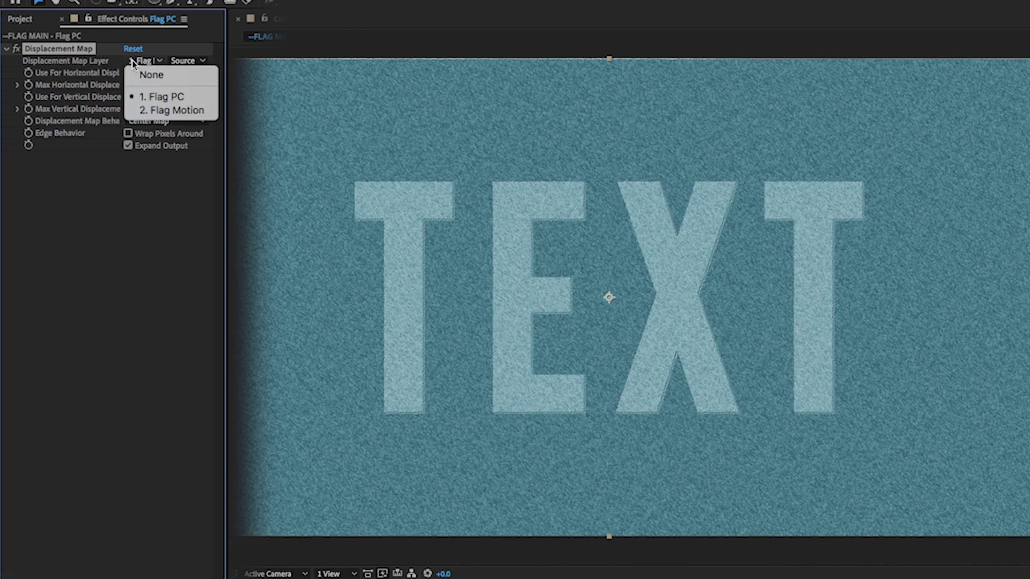
pyautogui.click(152, 111)
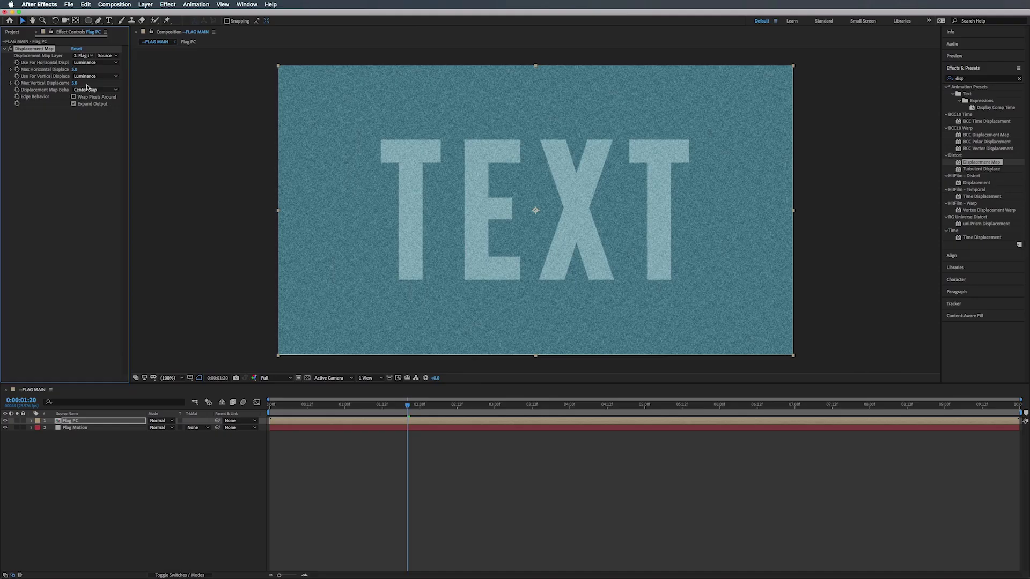
# Pre-compose the Flag Motion layer under the name Flag Motion, moving all attributes into the new composition
pyautogui.click(83, 428)
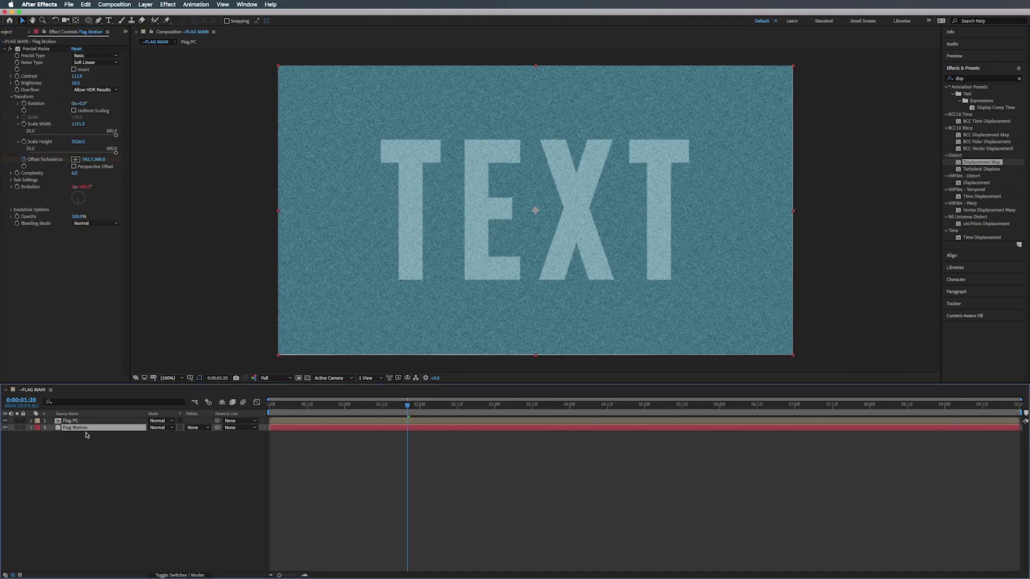
pyautogui.press('super+shift+c')
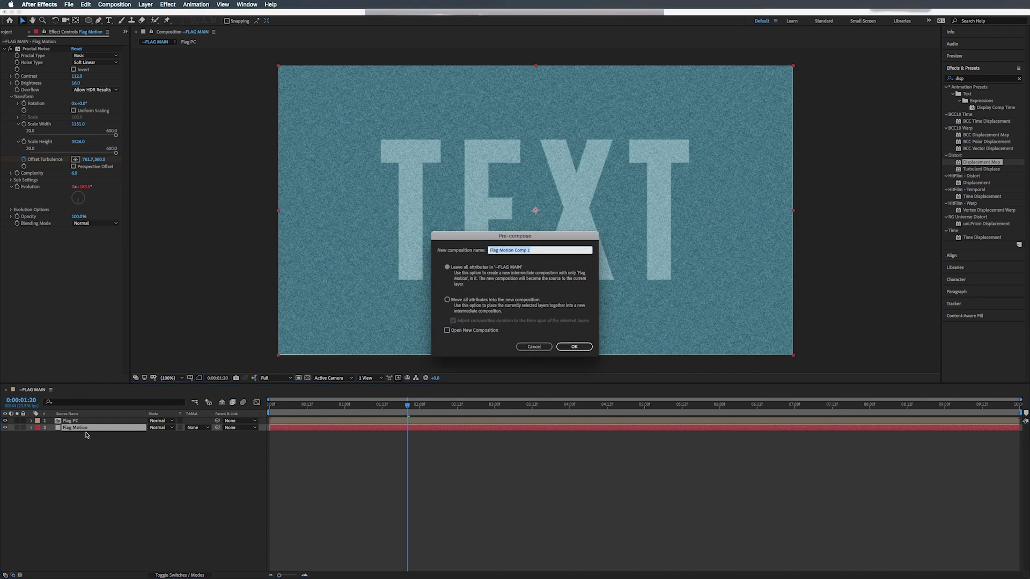
pyautogui.press('Right')
pyautogui.click(456, 303)
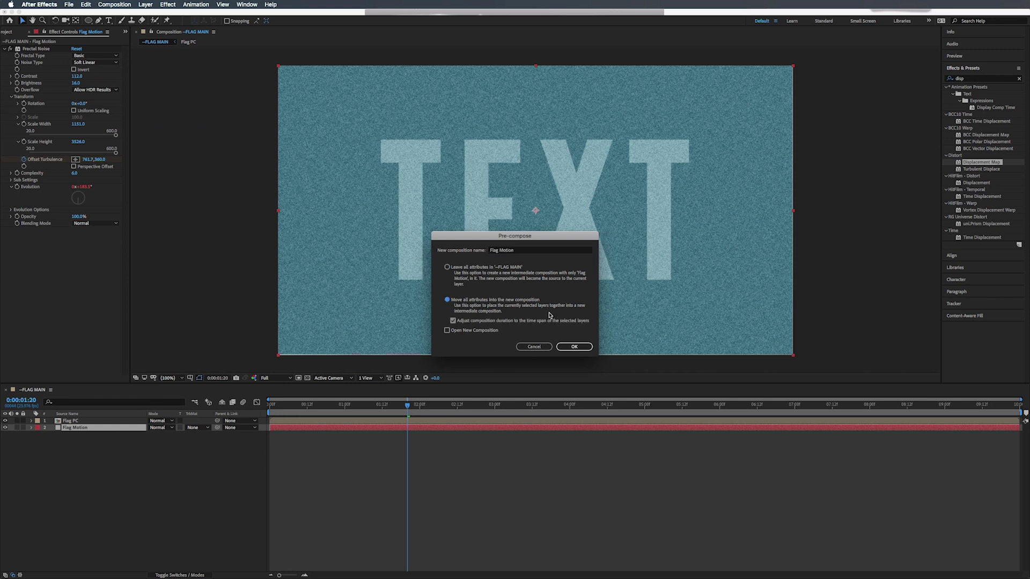
pyautogui.click(573, 346)
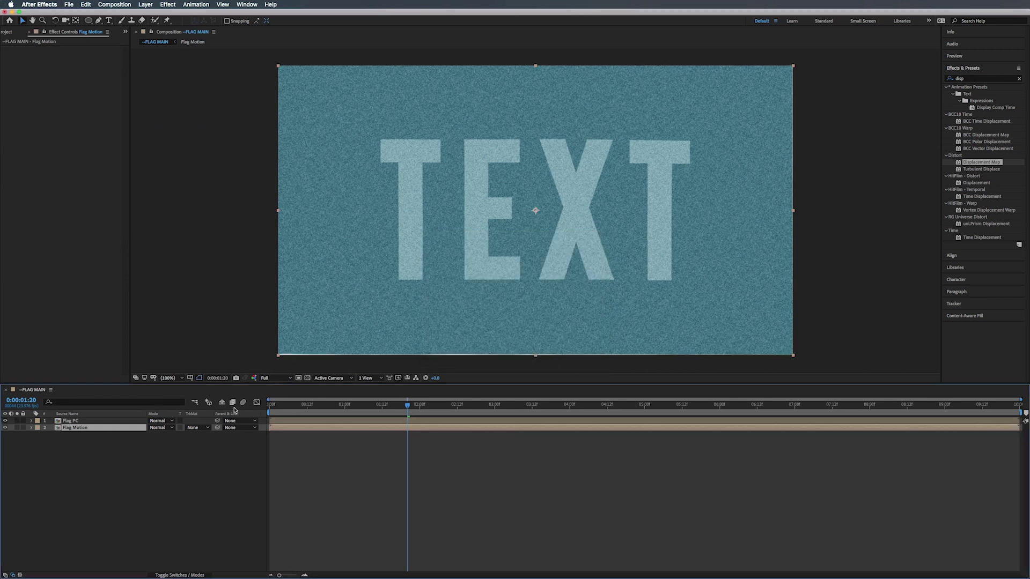
# Set Flag PC's maximum displacement to 26 horizontally and 29 vertically, enable Wrap Pixels Around, and preview the waving
pyautogui.click(122, 420)
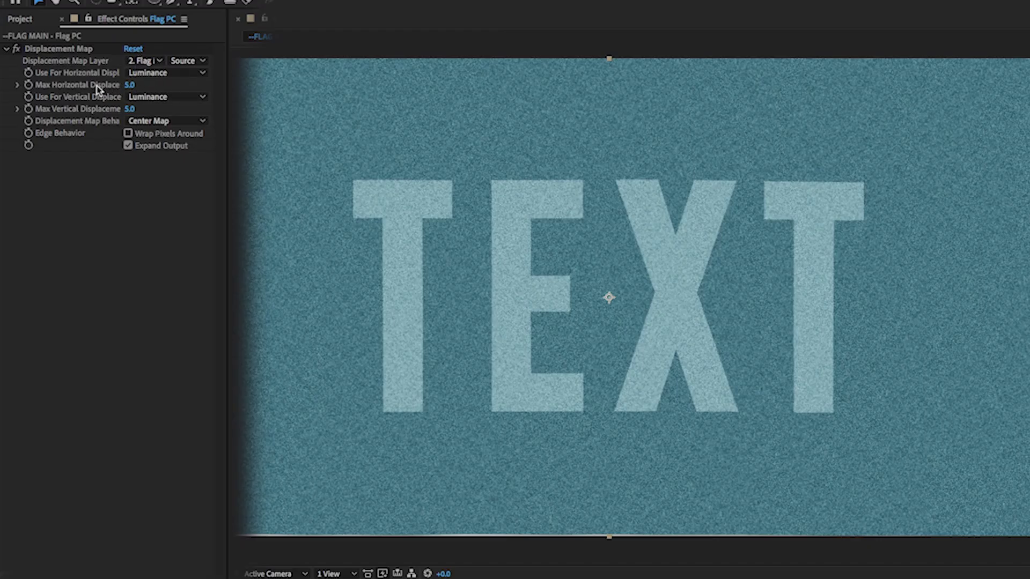
pyautogui.click(134, 86)
pyautogui.moveTo(134, 85); pyautogui.dragTo(148, 110)
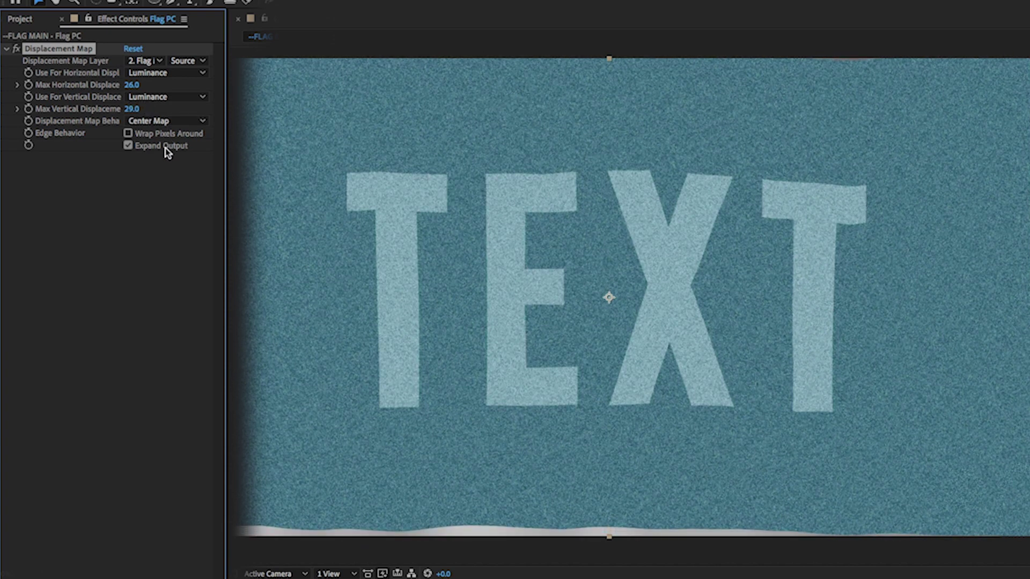
pyautogui.click(129, 144)
pyautogui.click(128, 134)
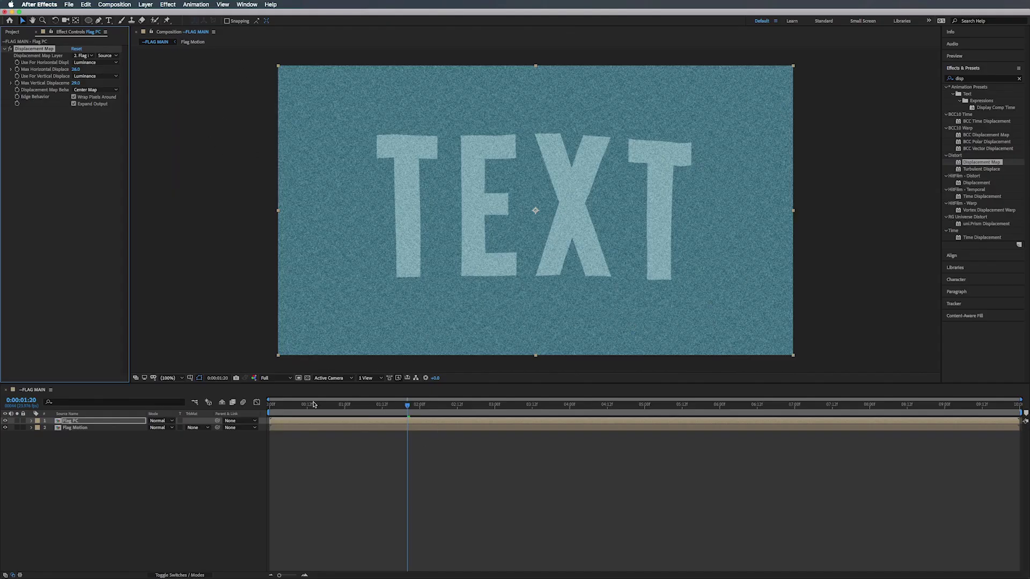
pyautogui.press('space')
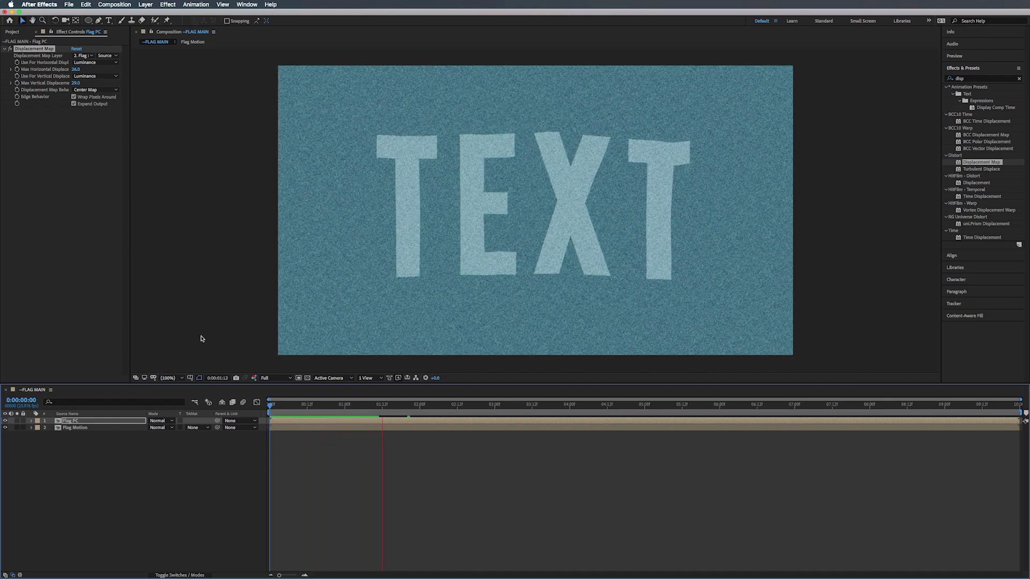
pyautogui.press('space')
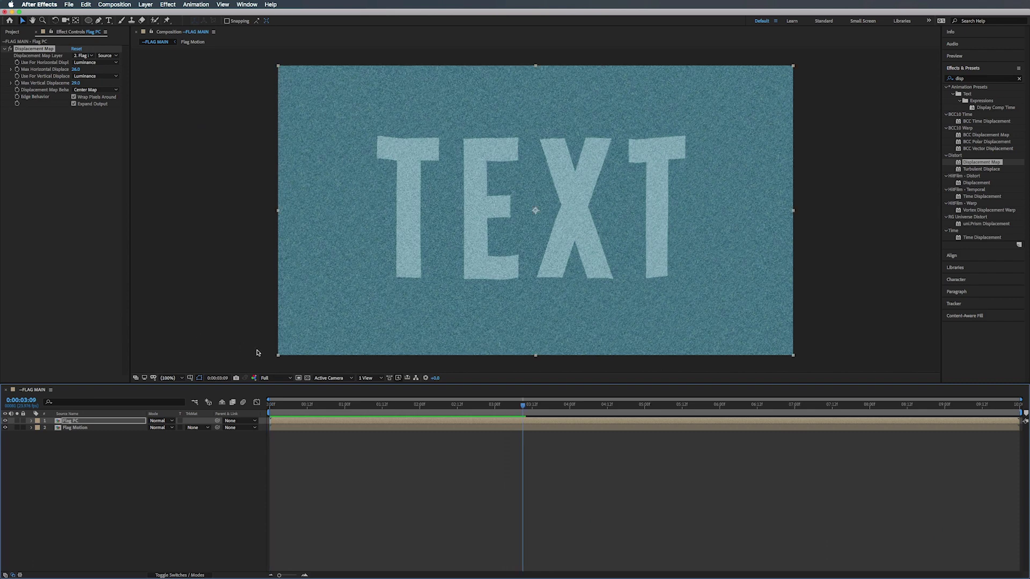
# Duplicate the Flag Motion layer, move the copy above Flag PC and set its blending mode to Overlay
pyautogui.click(85, 430)
pyautogui.press('super+d')
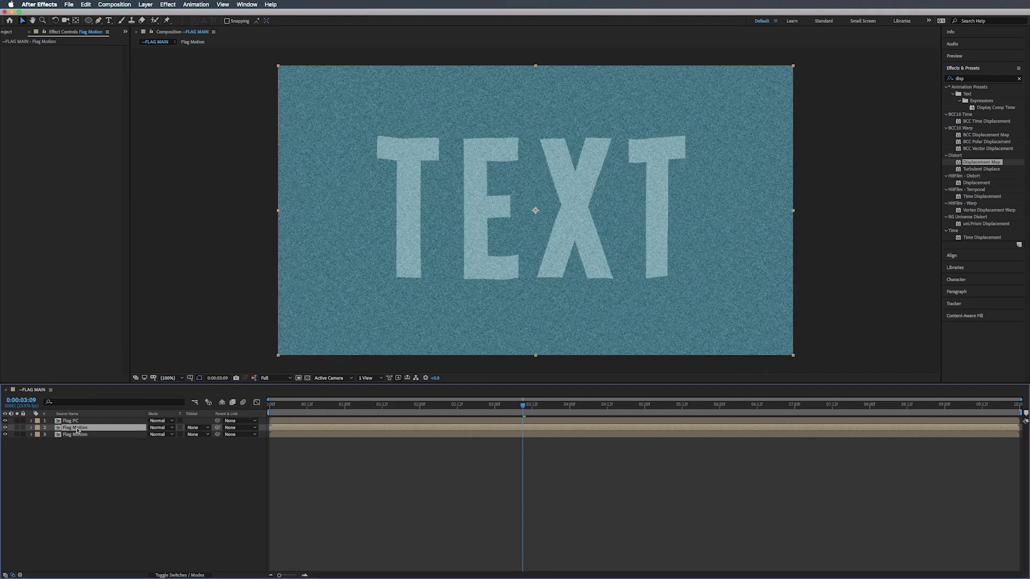
pyautogui.moveTo(77, 429); pyautogui.dragTo(77, 420)
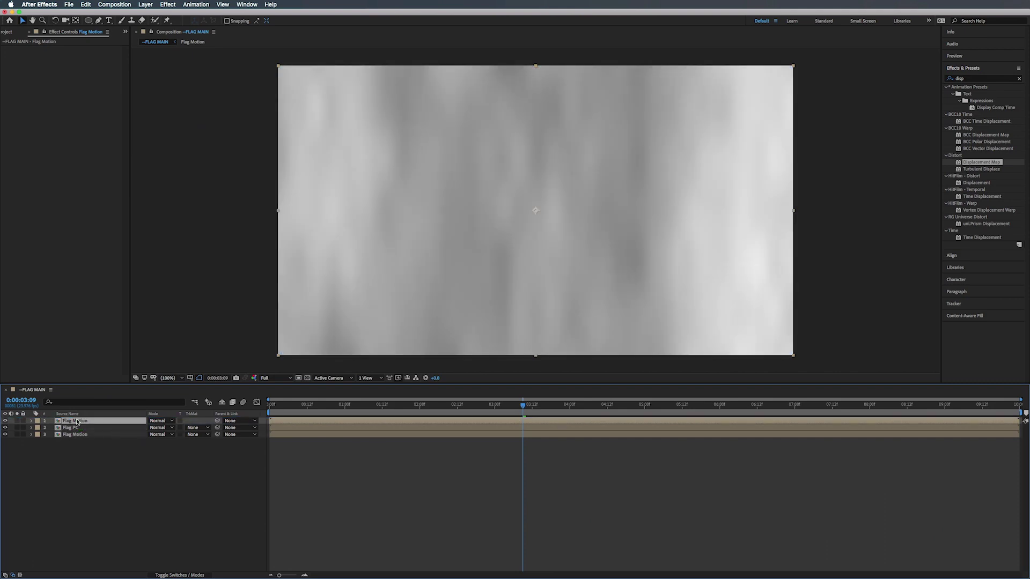
pyautogui.click(157, 421)
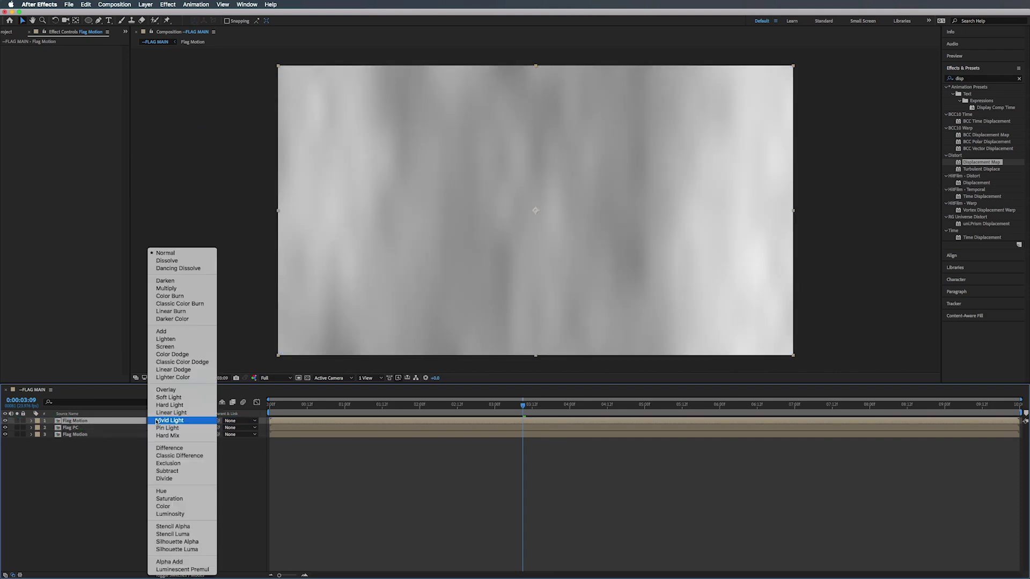
pyautogui.click(162, 390)
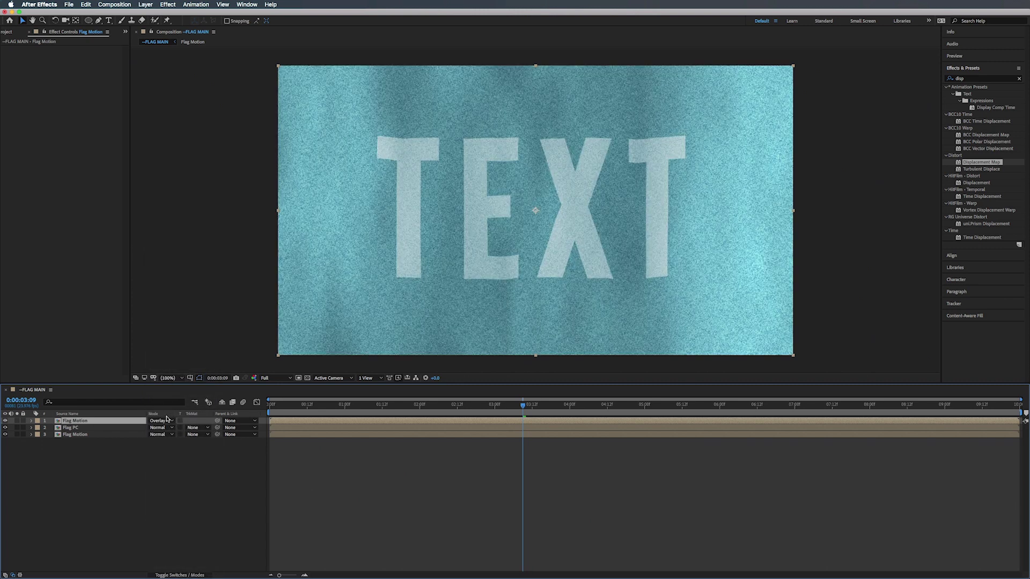
# Try Soft Light blending on the upper Flag Motion layer, return it to Overlay and preview the animation
pyautogui.click(153, 422)
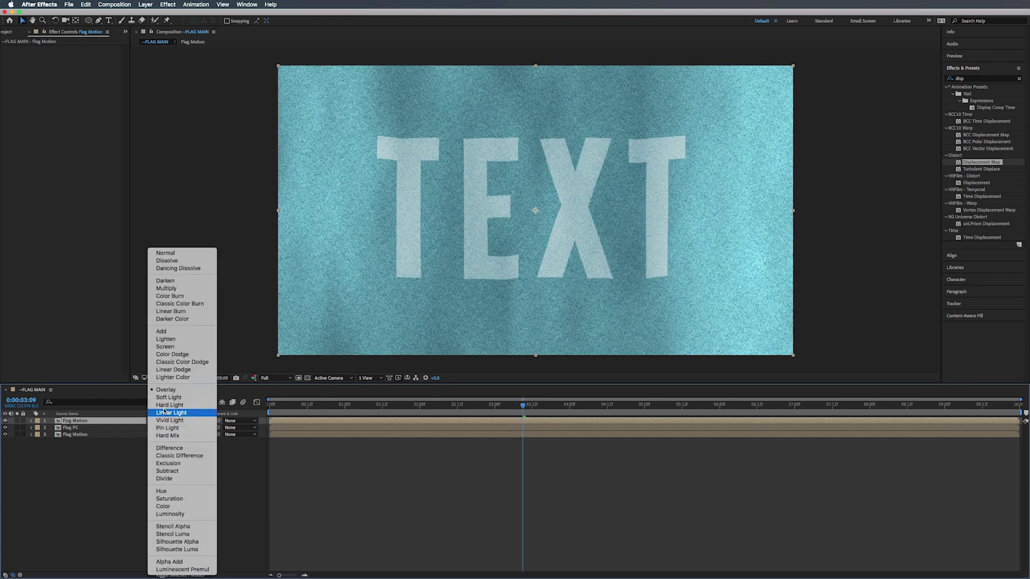
pyautogui.click(166, 398)
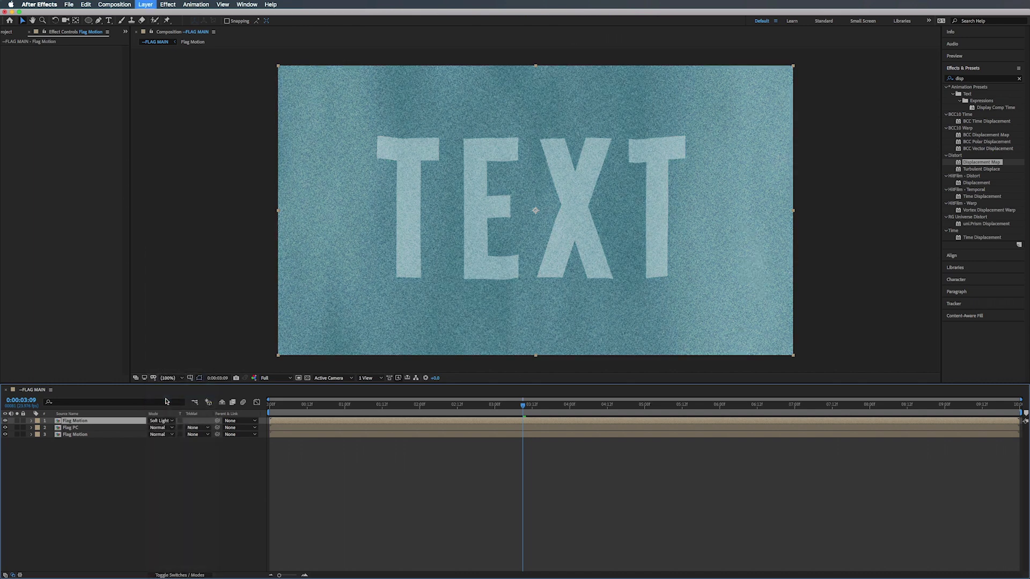
pyautogui.click(164, 422)
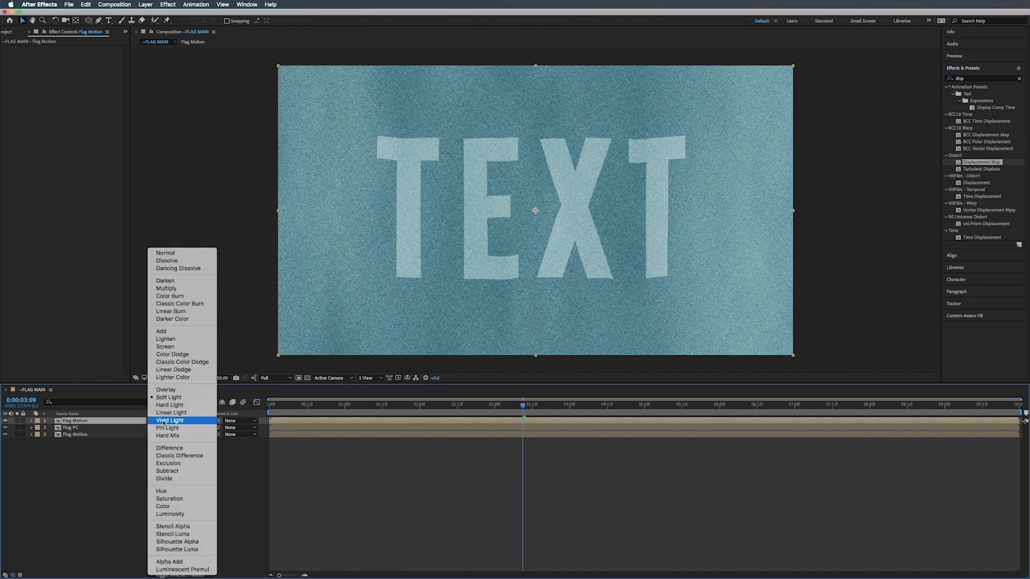
pyautogui.click(169, 390)
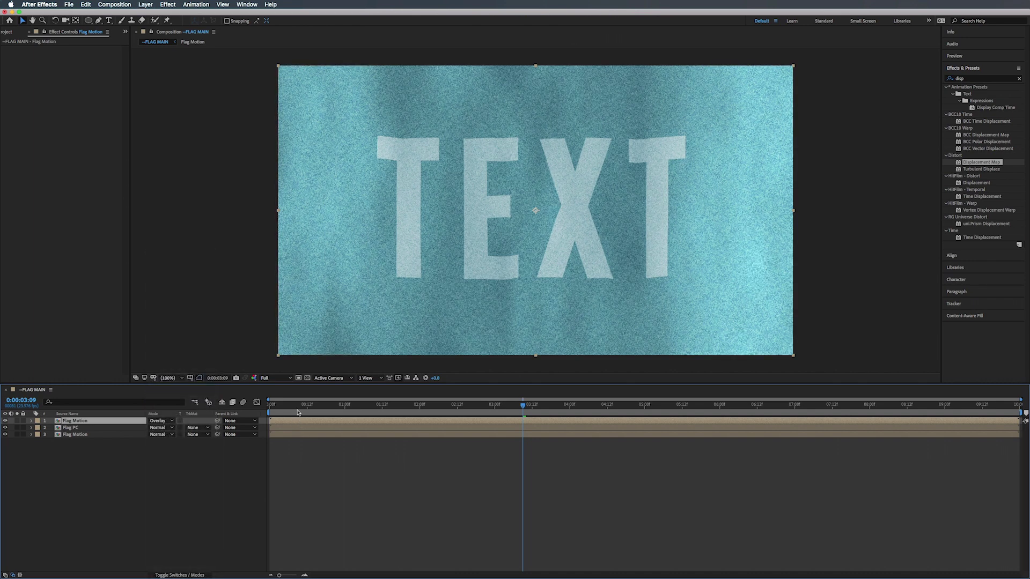
pyautogui.press('space')
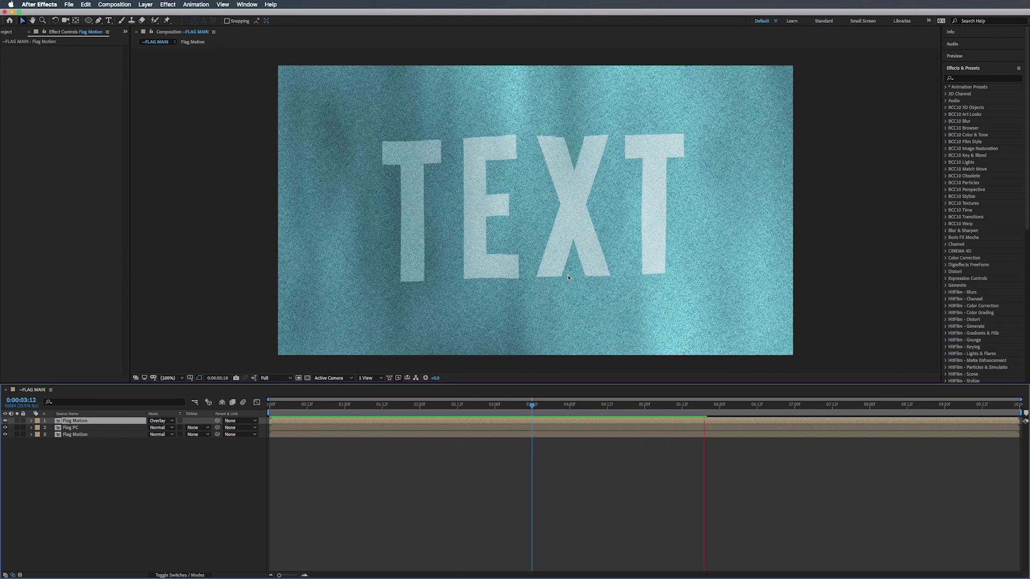
pyautogui.press('space')
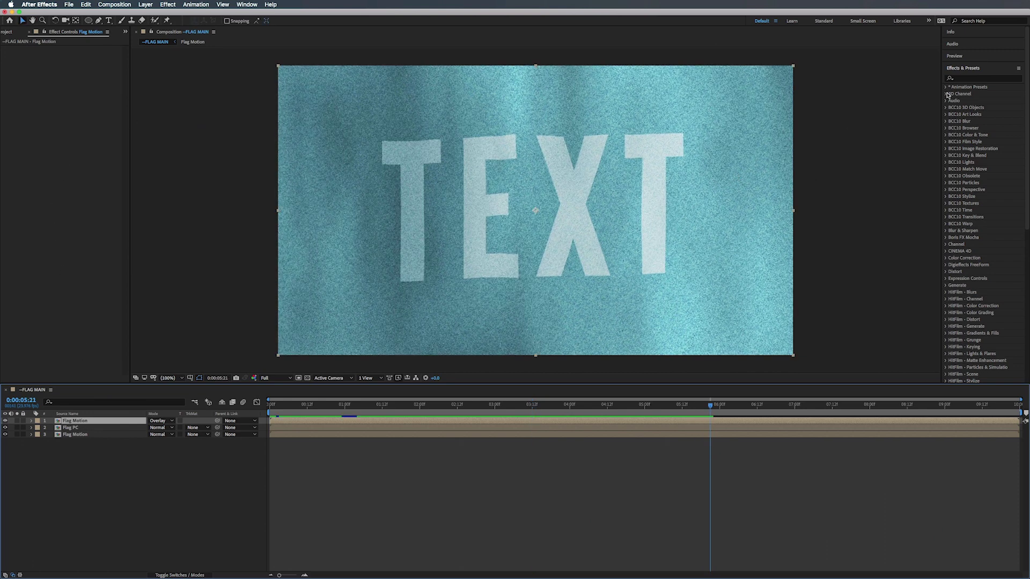
# Apply the Curves effect to the upper Flag Motion layer and lower the RGB curve's white end point by about a quarter
pyautogui.click(964, 79)
pyautogui.write('curves')
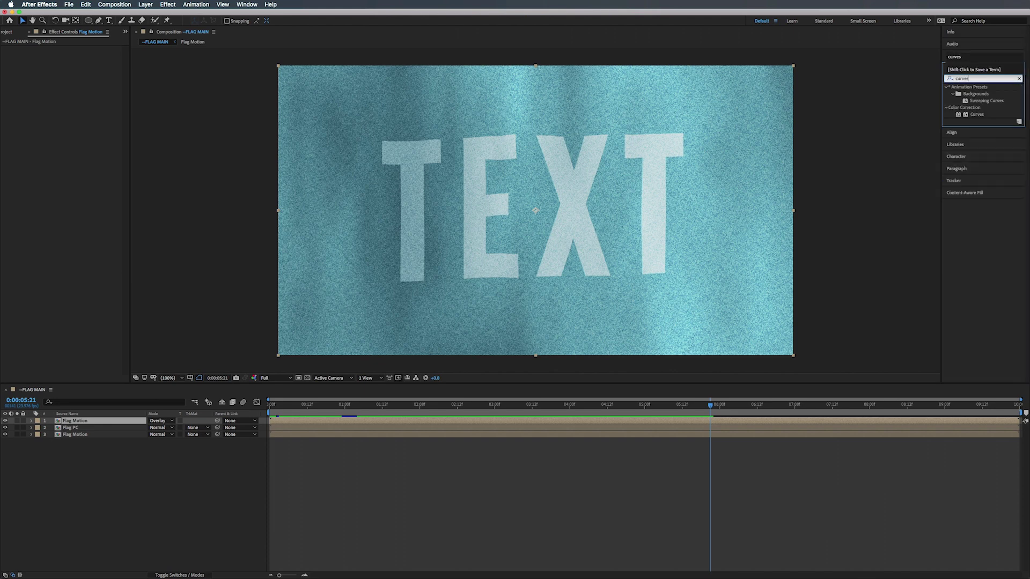
pyautogui.moveTo(977, 119); pyautogui.dragTo(46, 104)
pyautogui.moveTo(115, 85); pyautogui.dragTo(121, 107)
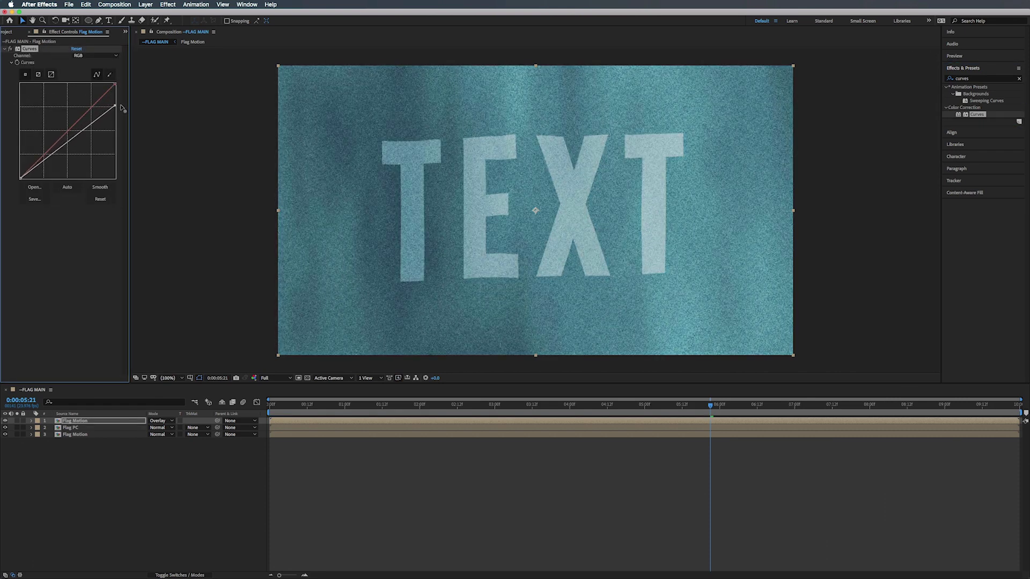